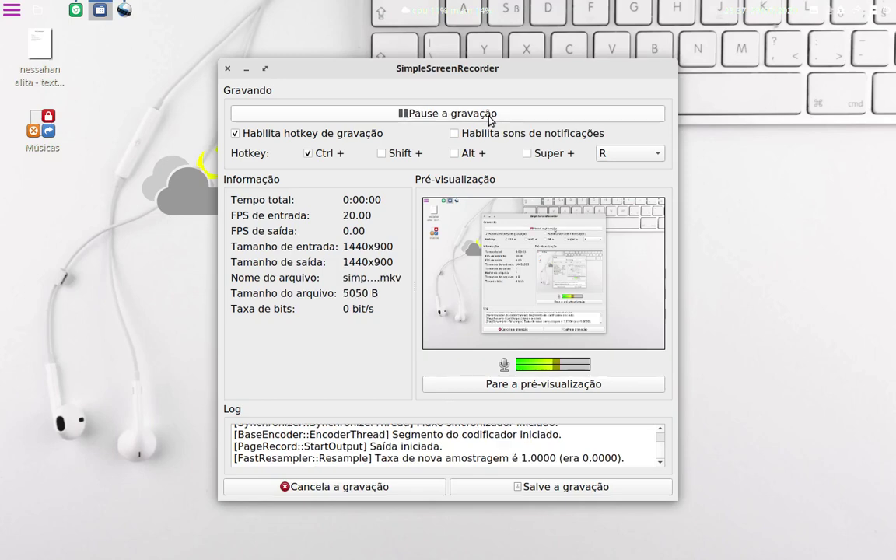
- Start the screen recording in SimpleScreenRecorder
{"action": "left_click", "coordinate": [226, 69]}
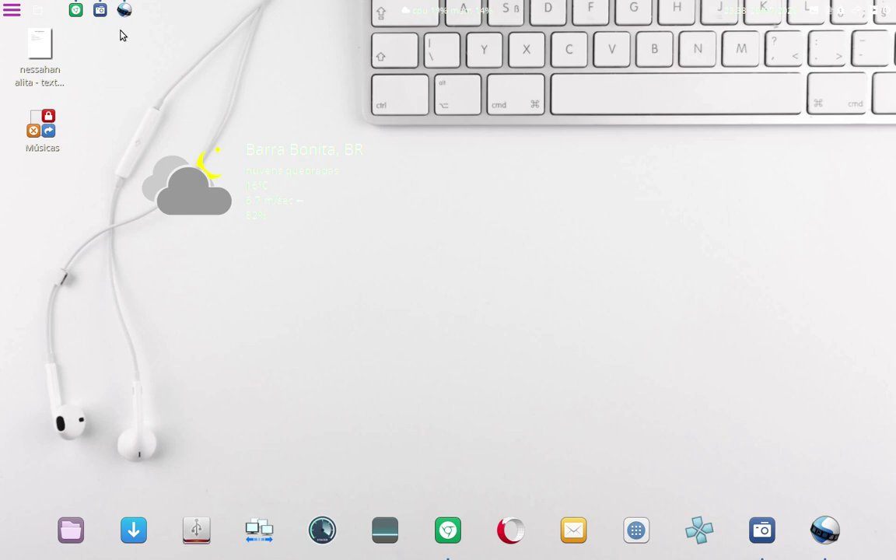
- Launch OpenShot from the top panel and shift its window slightly left
{"action": "left_click", "coordinate": [128, 11]}
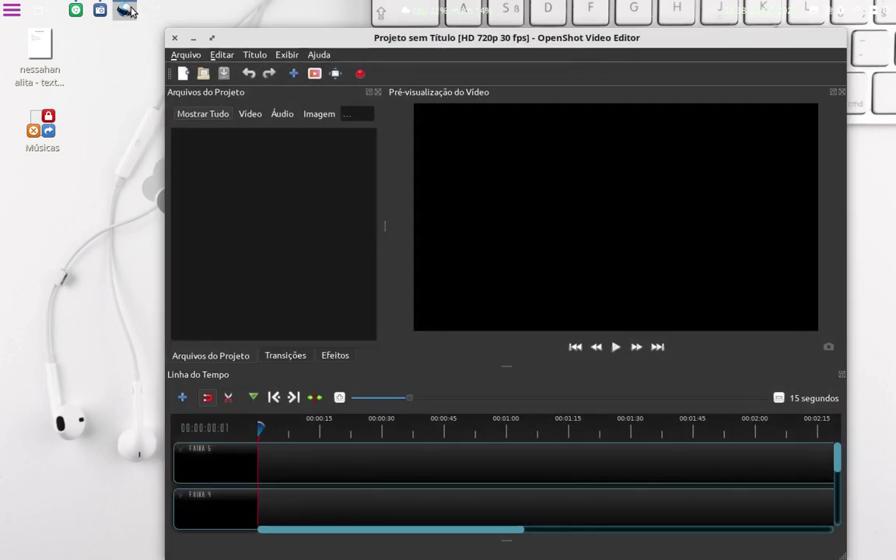
{"action": "left_click_drag", "start_coordinate": [496, 40], "coordinate": [463, 33]}
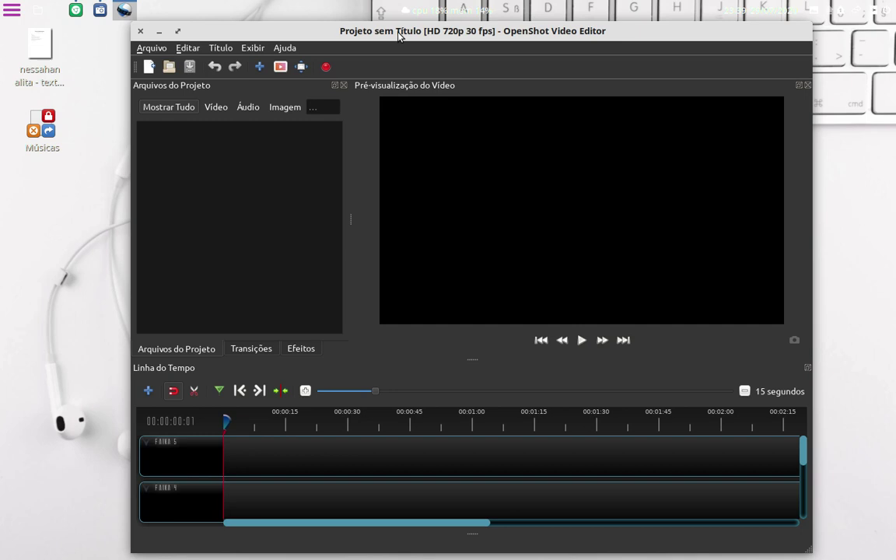
{"action": "left_click_drag", "start_coordinate": [398, 36], "coordinate": [378, 30]}
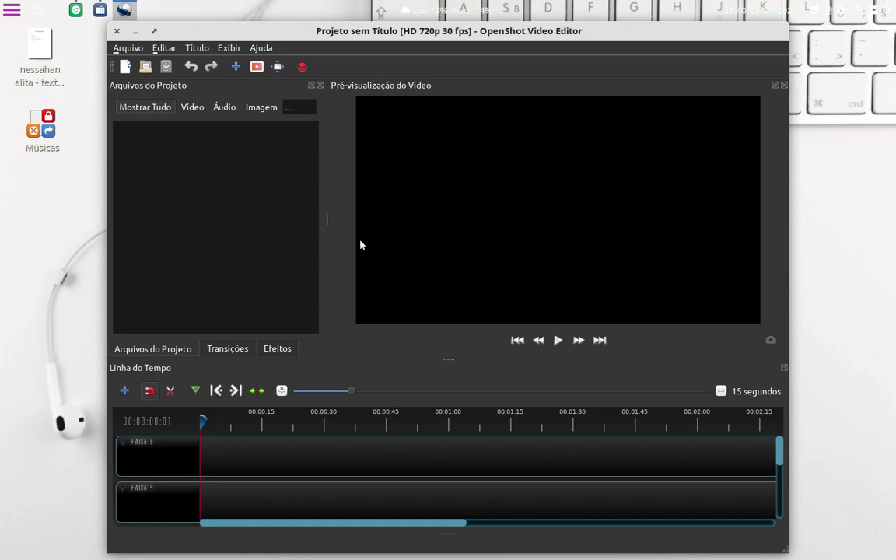
{"action": "left_click_drag", "start_coordinate": [404, 27], "coordinate": [398, 27]}
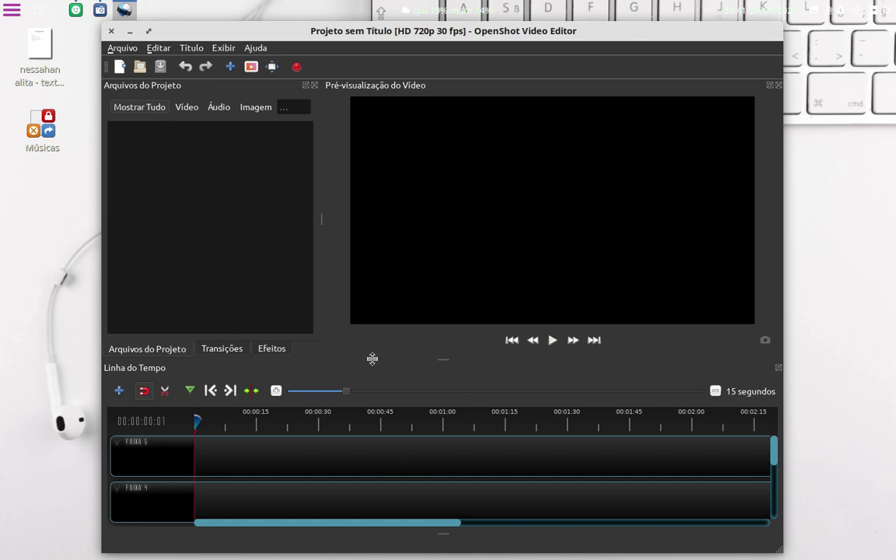
{"action": "left_click", "coordinate": [222, 48]}
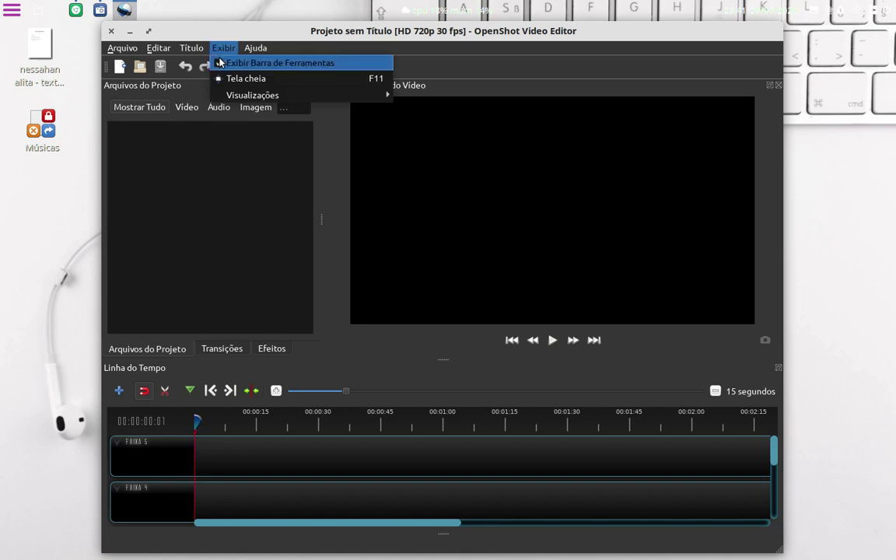
{"action": "left_click", "coordinate": [392, 366]}
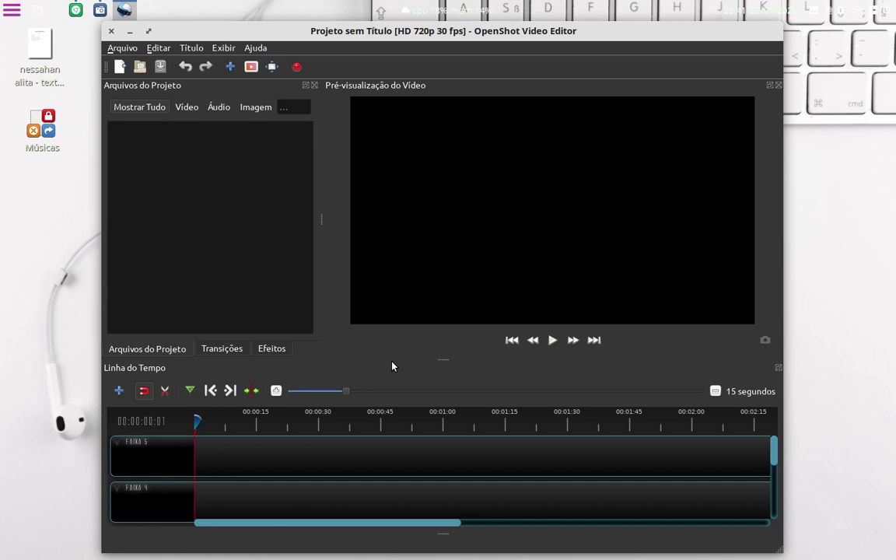
{"action": "left_click_drag", "start_coordinate": [379, 42], "coordinate": [359, 42]}
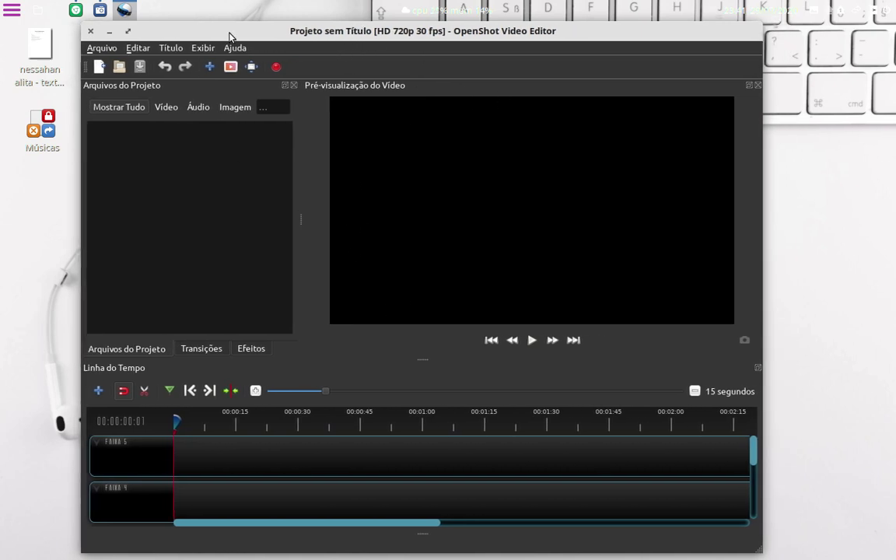
- Look over the file menu without choosing anything, then move the editor window back right
{"action": "left_click", "coordinate": [105, 49]}
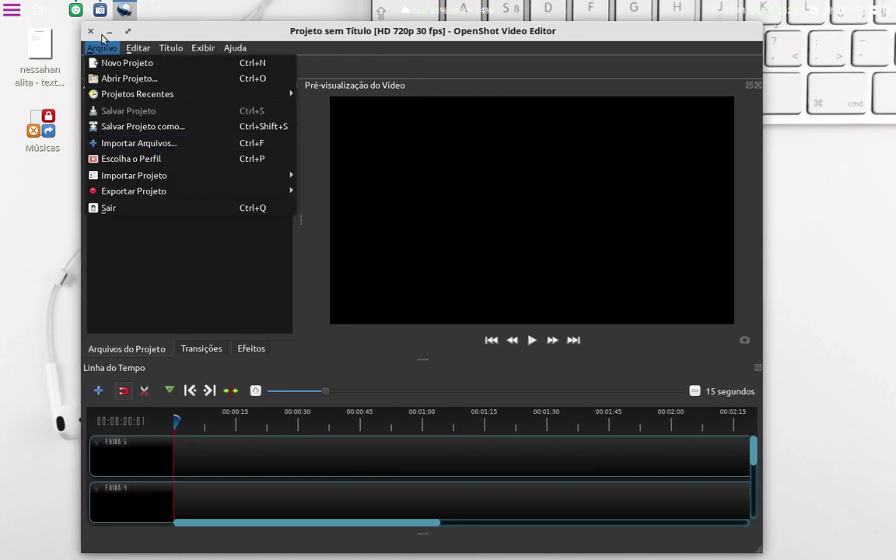
{"action": "left_click", "coordinate": [365, 364]}
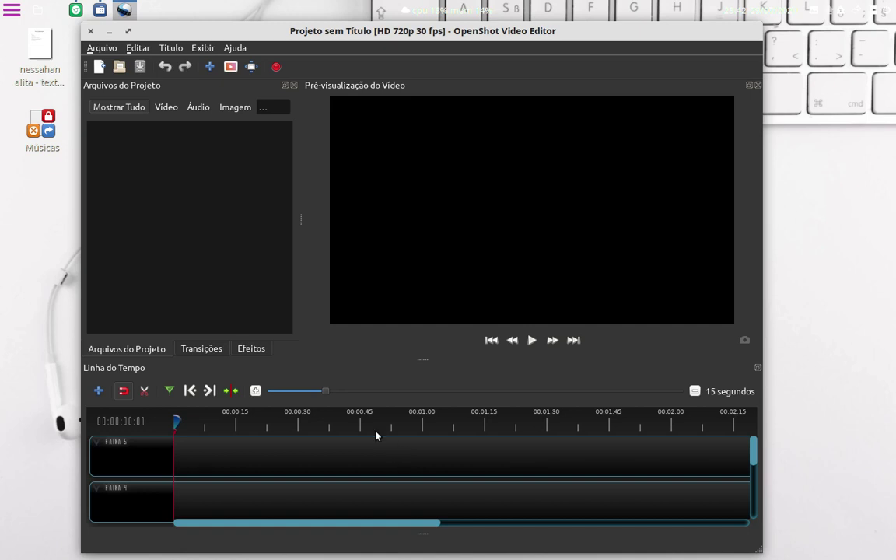
{"action": "left_click_drag", "start_coordinate": [350, 31], "coordinate": [414, 31]}
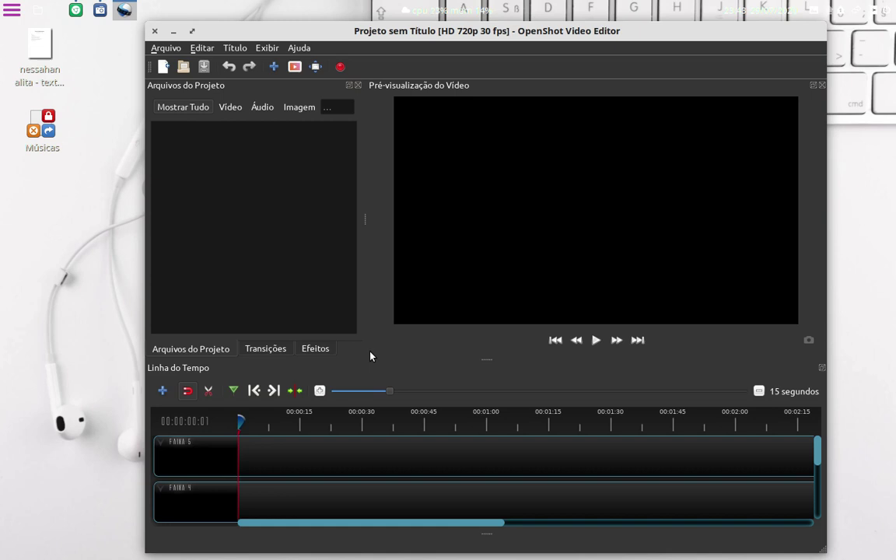
- Maximize OpenShot and browse the Arquivo, Editar, Título and Exibir menus
{"action": "double_click", "coordinate": [332, 33]}
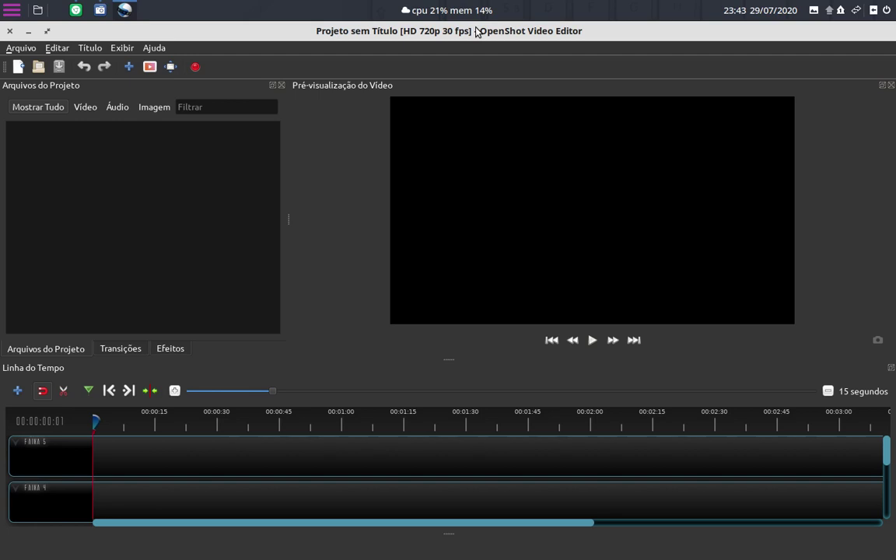
{"action": "left_click", "coordinate": [27, 49]}
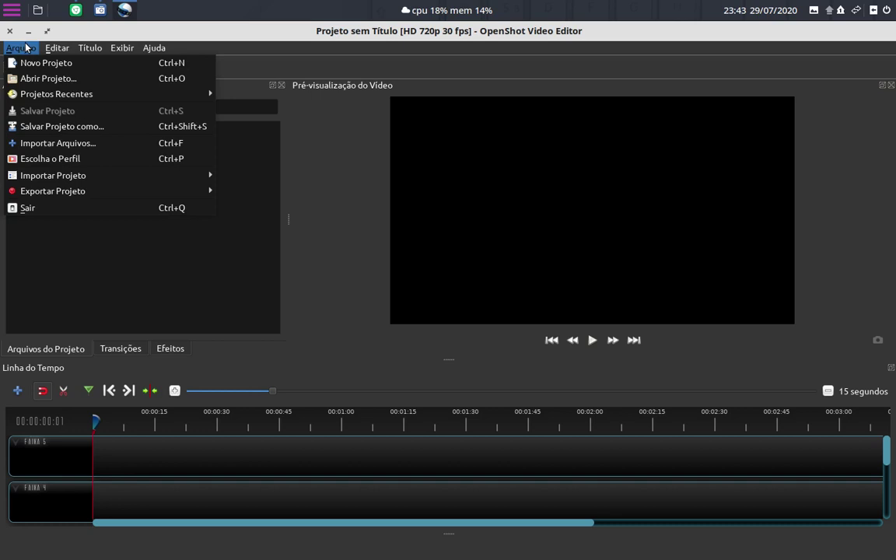
{"action": "mouse_move", "coordinate": [35, 187]}
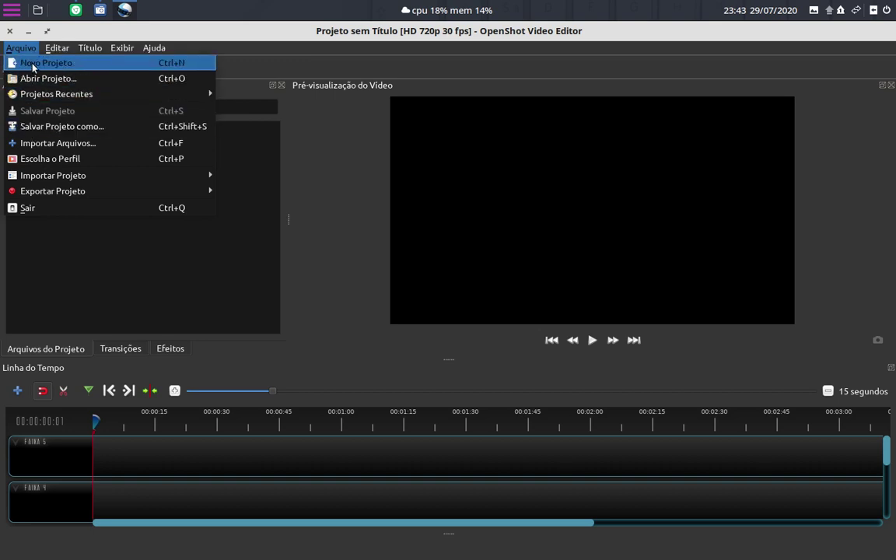
{"action": "mouse_move", "coordinate": [54, 49]}
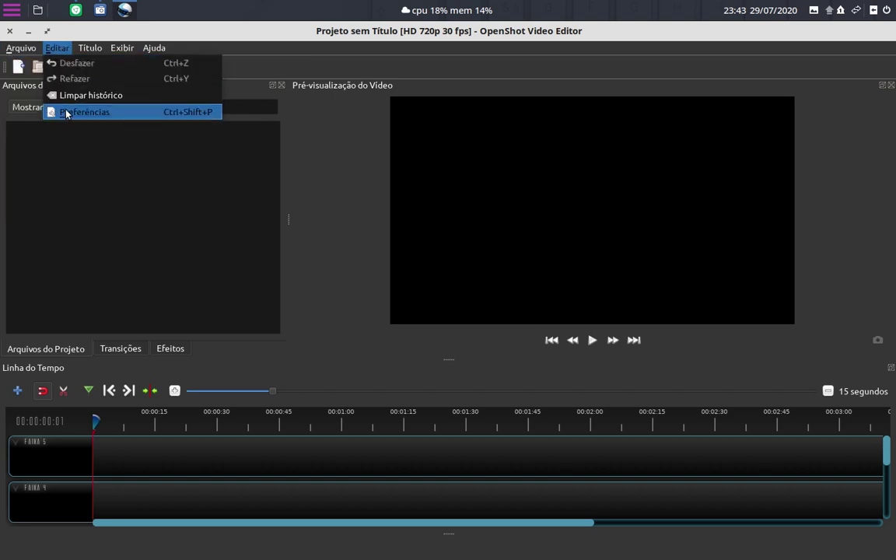
{"action": "mouse_move", "coordinate": [96, 40]}
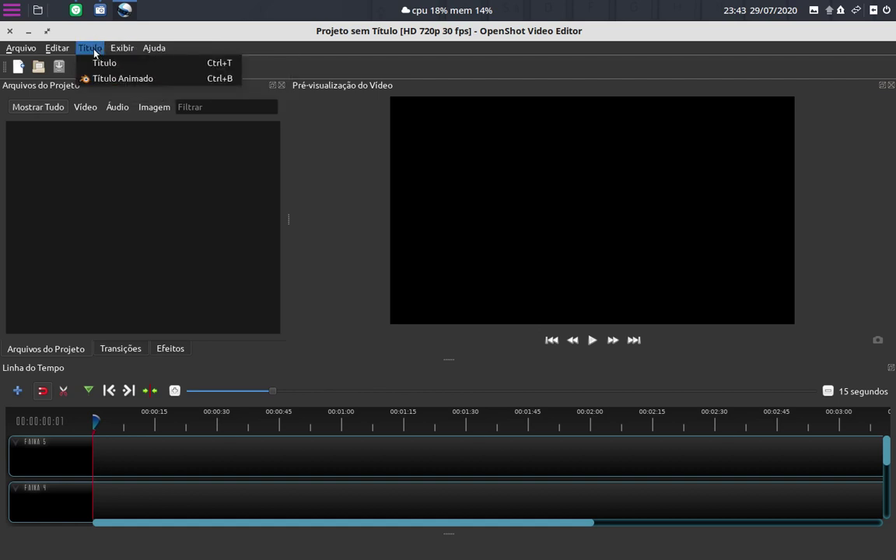
{"action": "mouse_move", "coordinate": [120, 50]}
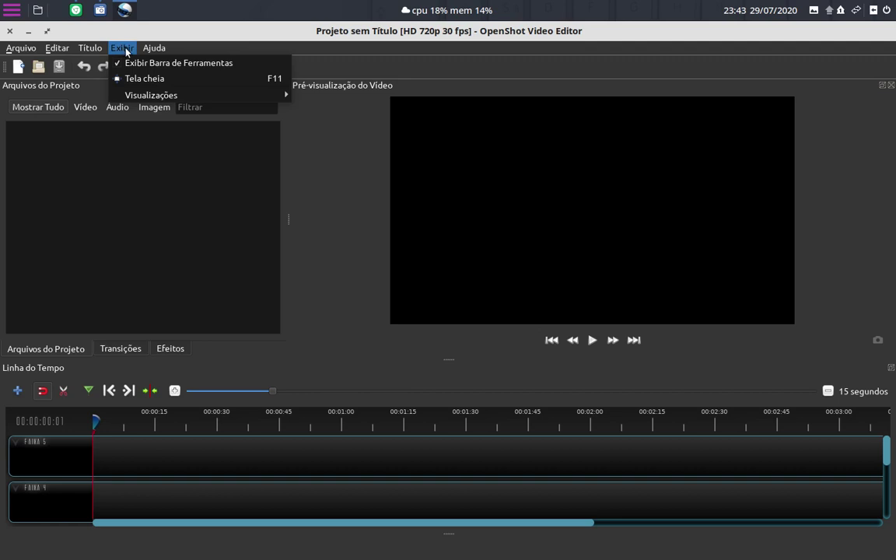
{"action": "mouse_move", "coordinate": [91, 47]}
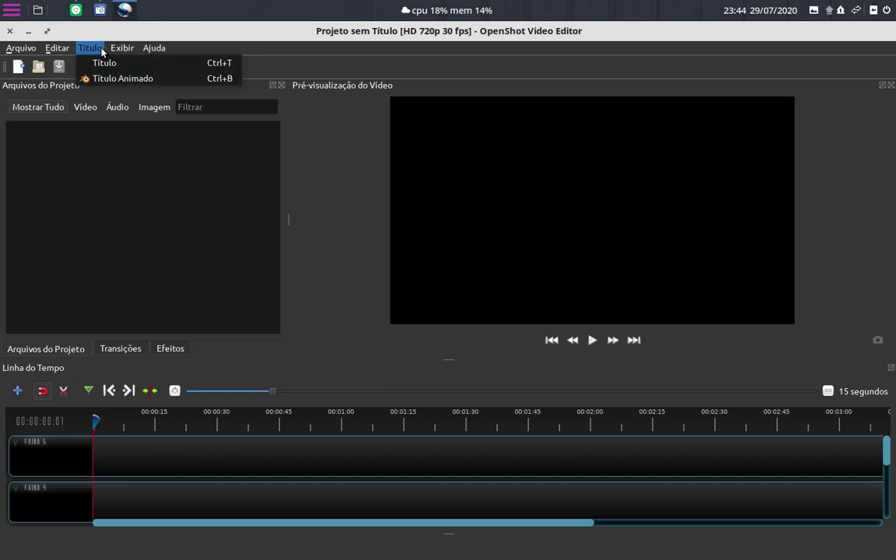
{"action": "mouse_move", "coordinate": [125, 51]}
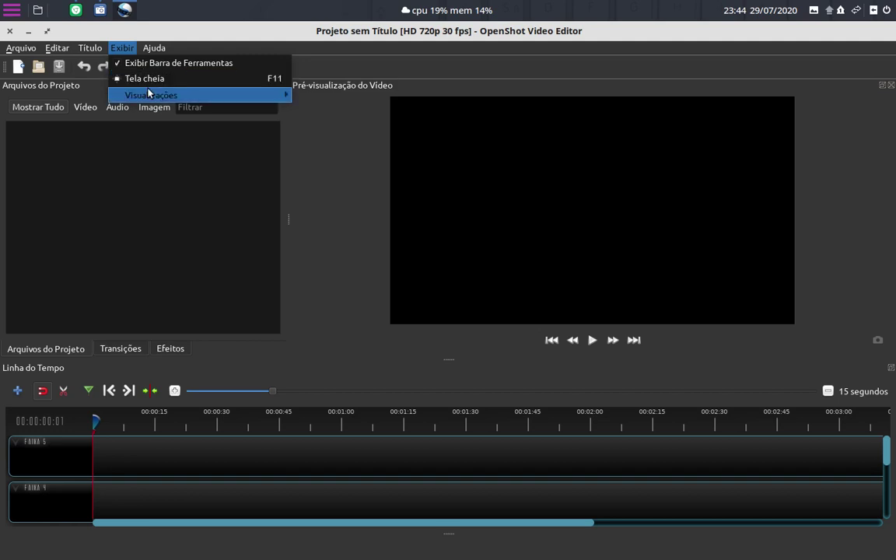
- Narrow the Project Files panel to widen the preview, adjust the timeline split, and show Exibir > Visualizações
{"action": "mouse_move", "coordinate": [144, 95]}
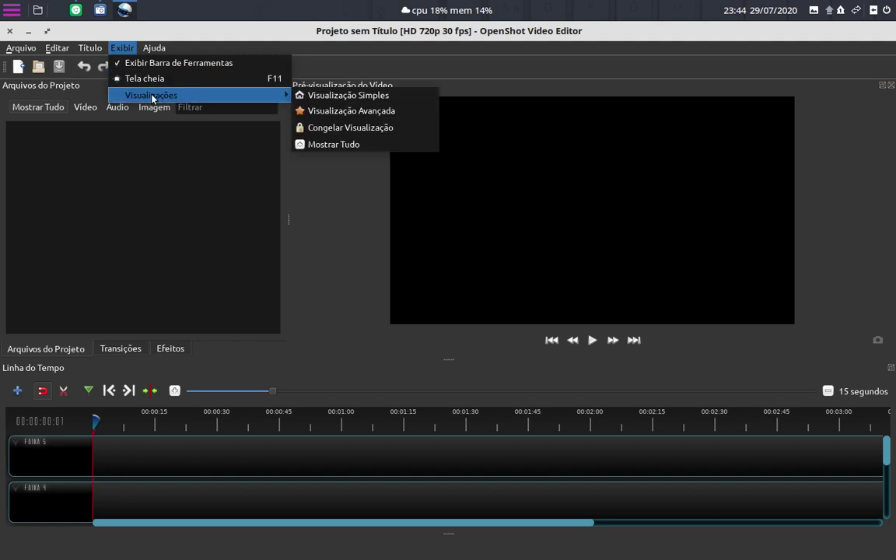
{"action": "left_click", "coordinate": [335, 319]}
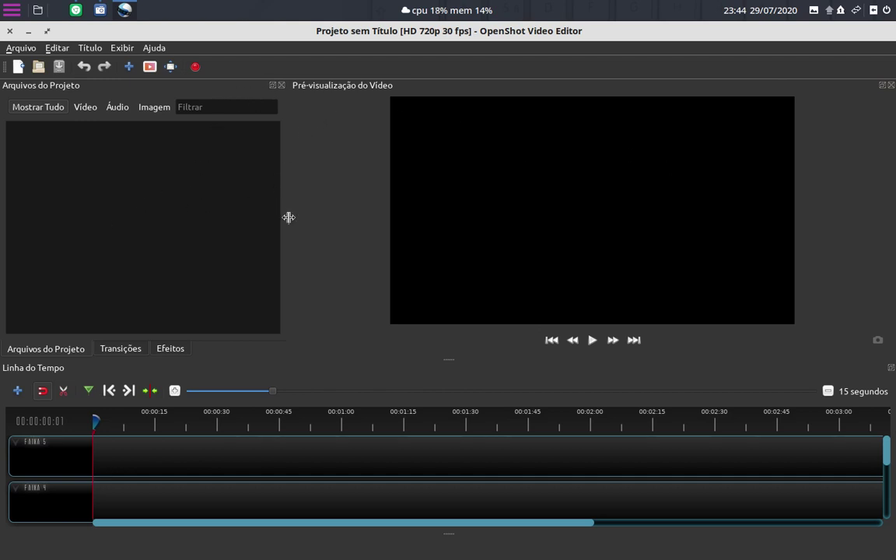
{"action": "left_click_drag", "start_coordinate": [288, 217], "coordinate": [211, 195]}
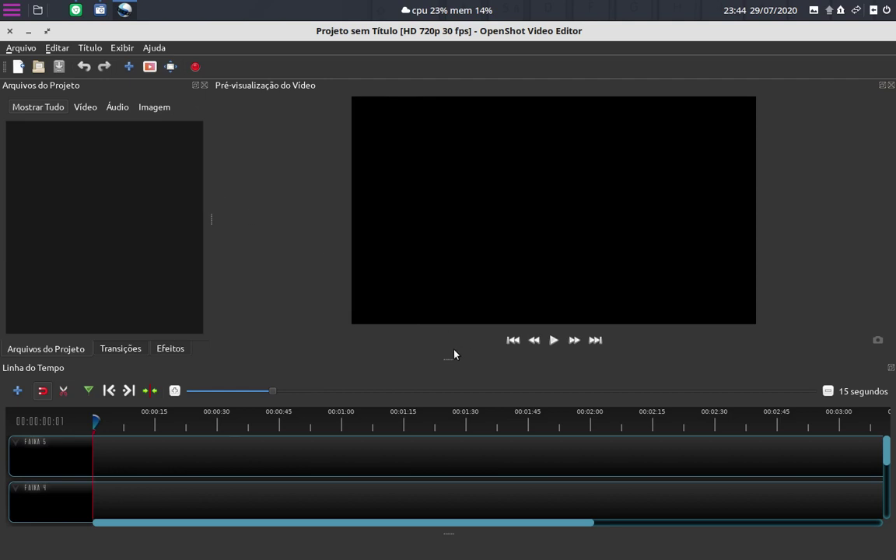
{"action": "mouse_move", "coordinate": [450, 356]}
{"action": "left_mouse_down"}
{"action": "mouse_move", "coordinate": [448, 454]}
{"action": "mouse_move", "coordinate": [459, 348]}
{"action": "left_mouse_up"}
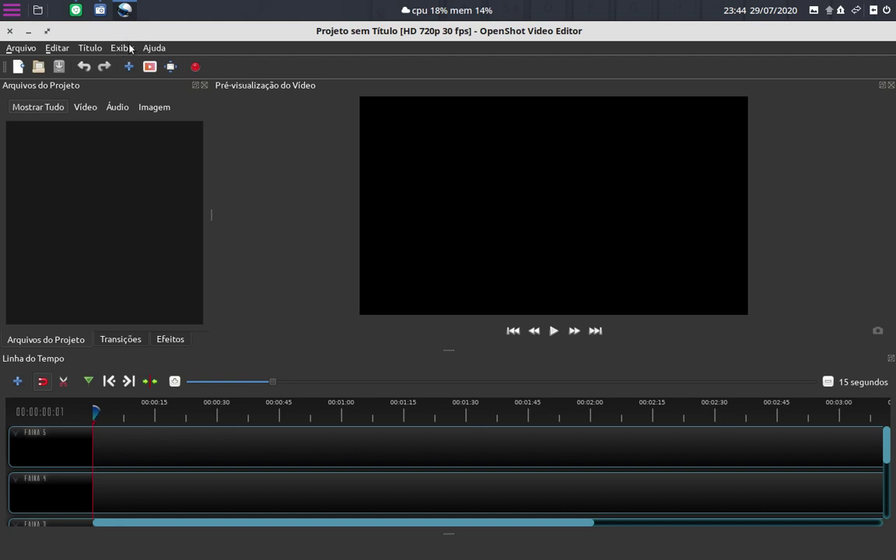
{"action": "left_click", "coordinate": [128, 48]}
{"action": "mouse_move", "coordinate": [141, 96]}
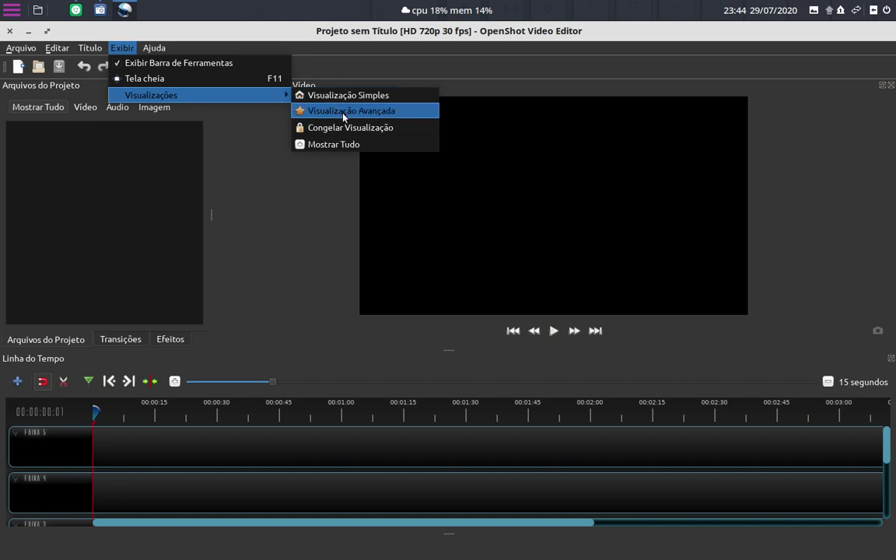
- Switch to the advanced layout and try the audio and image filters in Project Files
{"action": "left_click", "coordinate": [343, 113]}
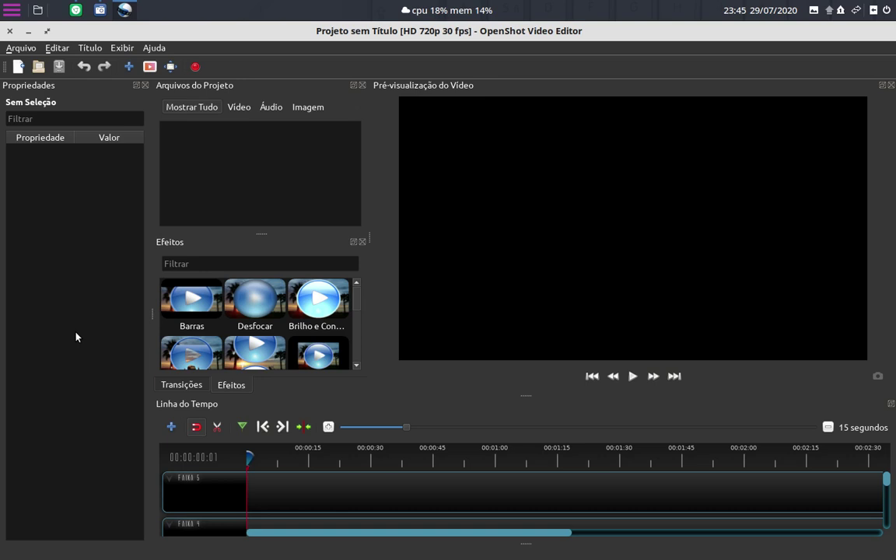
{"action": "left_click", "coordinate": [237, 107]}
{"action": "left_click", "coordinate": [271, 106]}
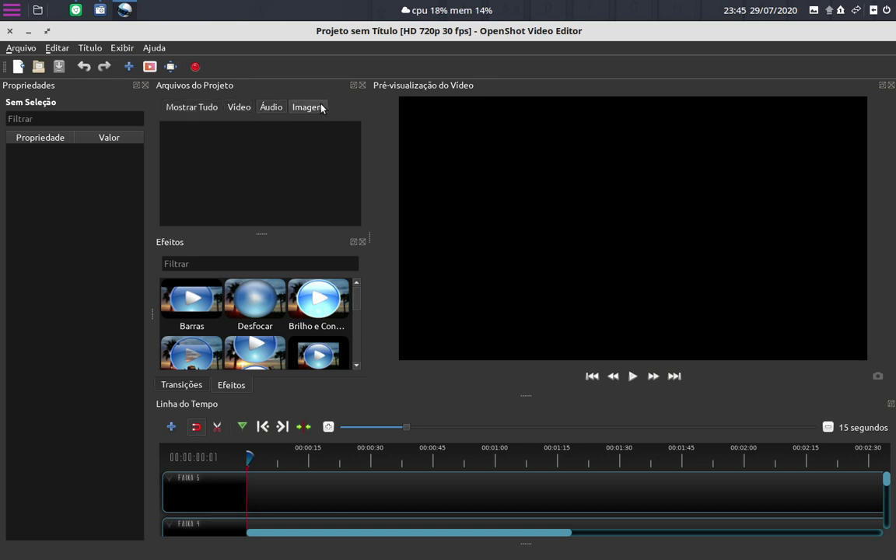
{"action": "left_click", "coordinate": [320, 108]}
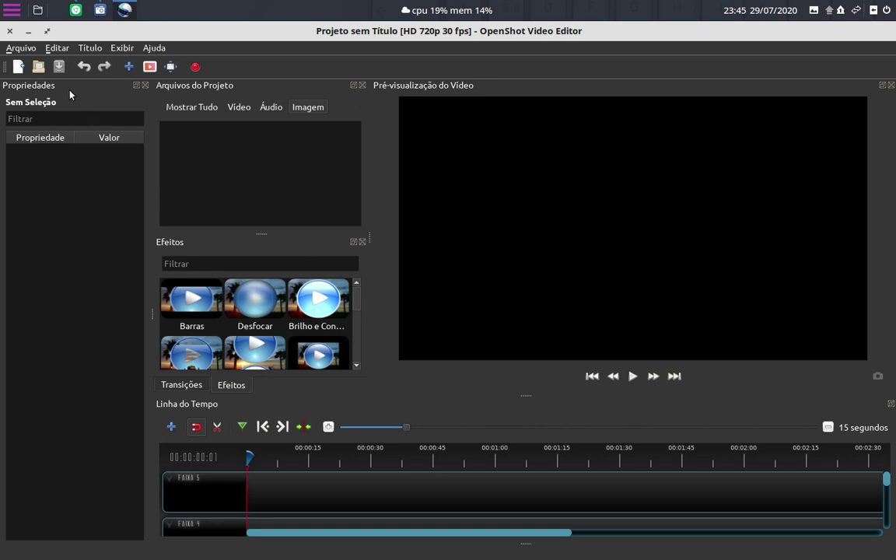
- Dock the Propriedades panel between Project Files and Preview, and make the timeline taller
{"action": "mouse_move", "coordinate": [70, 88]}
{"action": "left_mouse_down"}
{"action": "mouse_move", "coordinate": [225, 98]}
{"action": "mouse_move", "coordinate": [469, 249]}
{"action": "mouse_move", "coordinate": [99, 98]}
{"action": "mouse_move", "coordinate": [285, 53]}
{"action": "mouse_move", "coordinate": [2, 107]}
{"action": "mouse_move", "coordinate": [1, 317]}
{"action": "left_mouse_up"}
{"action": "left_click", "coordinate": [66, 274]}
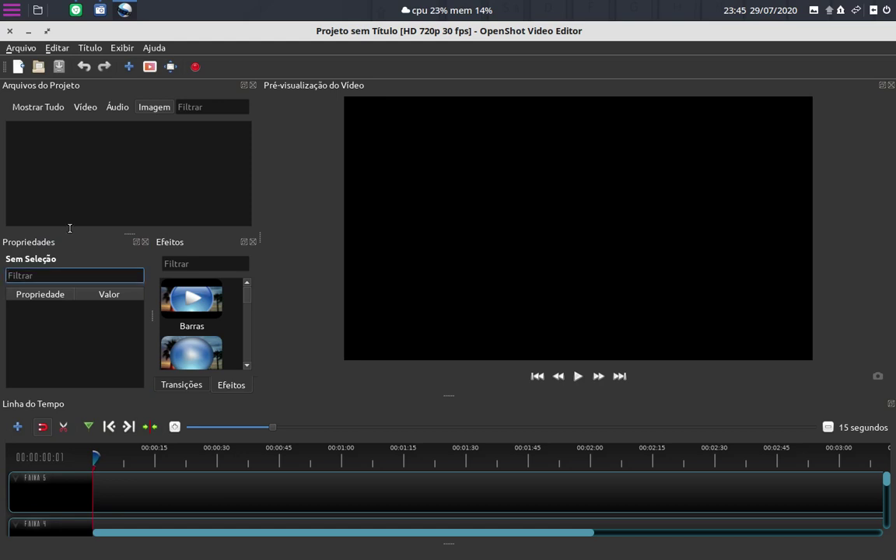
{"action": "left_click", "coordinate": [122, 253]}
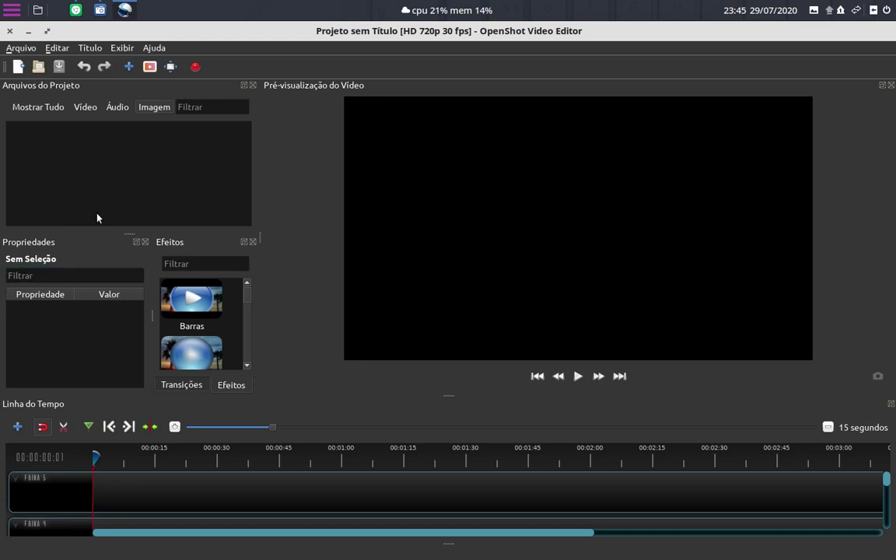
{"action": "left_click_drag", "start_coordinate": [90, 245], "coordinate": [16, 126]}
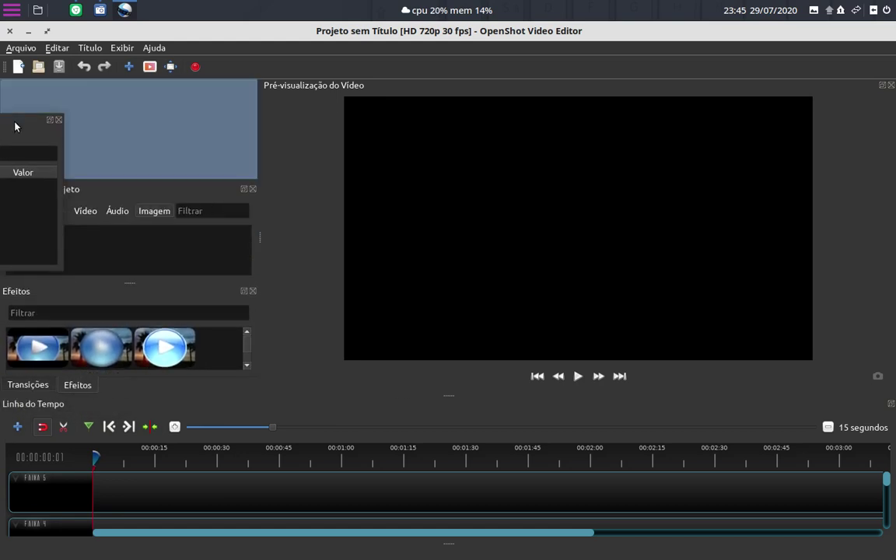
{"action": "left_click_drag", "start_coordinate": [15, 126], "coordinate": [335, 167]}
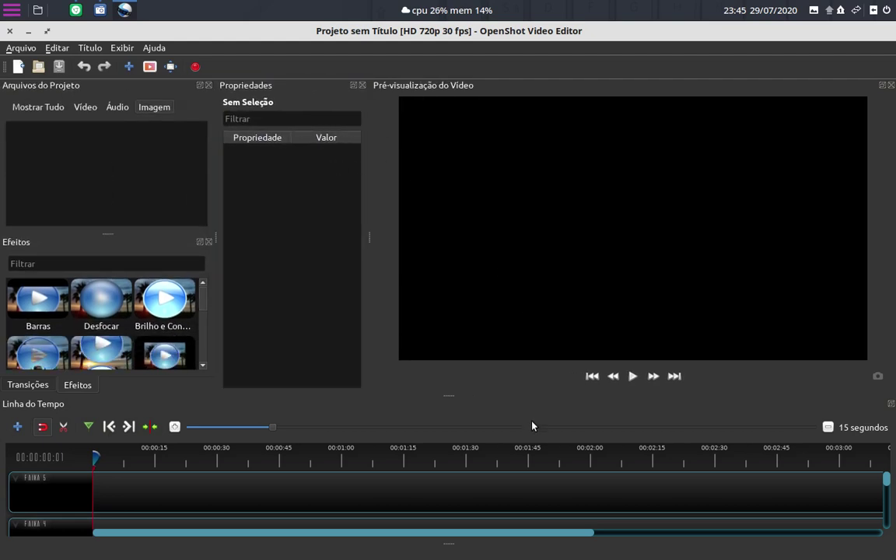
{"action": "left_click_drag", "start_coordinate": [454, 395], "coordinate": [451, 365]}
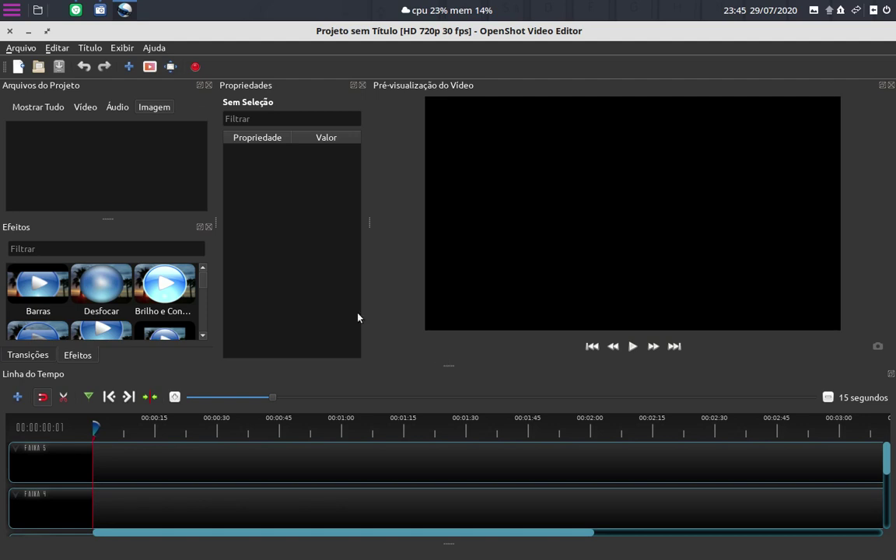
{"action": "left_click", "coordinate": [116, 48]}
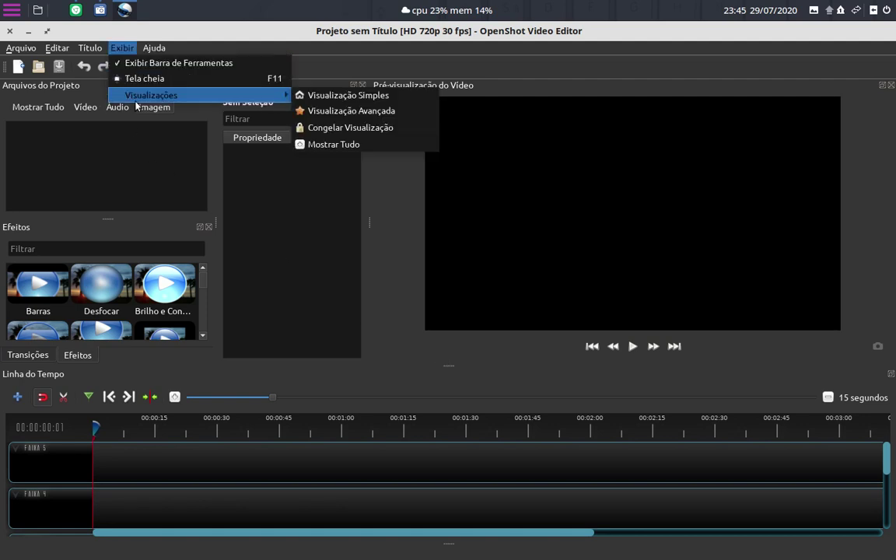
- Switch the workspace to Visualização Simples
{"action": "mouse_move", "coordinate": [250, 91]}
{"action": "left_click", "coordinate": [366, 95]}
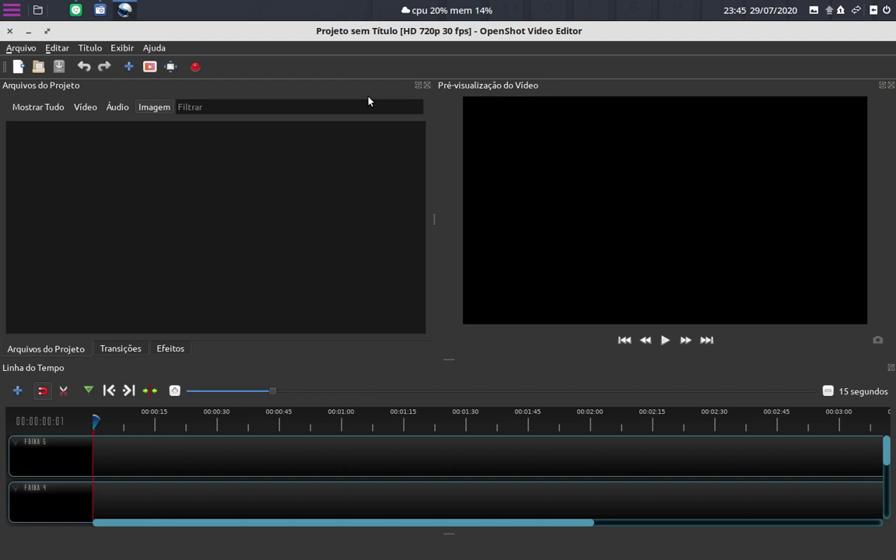
{"action": "left_click", "coordinate": [122, 49]}
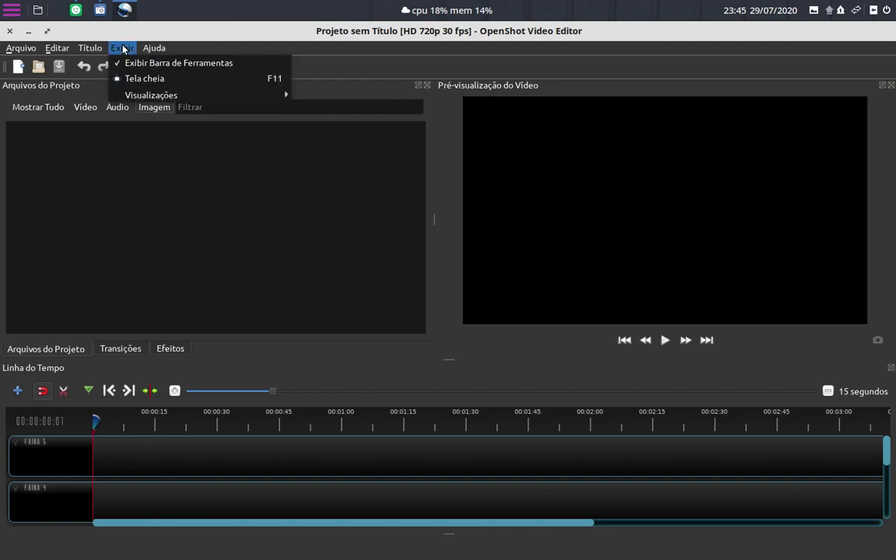
{"action": "mouse_move", "coordinate": [133, 95]}
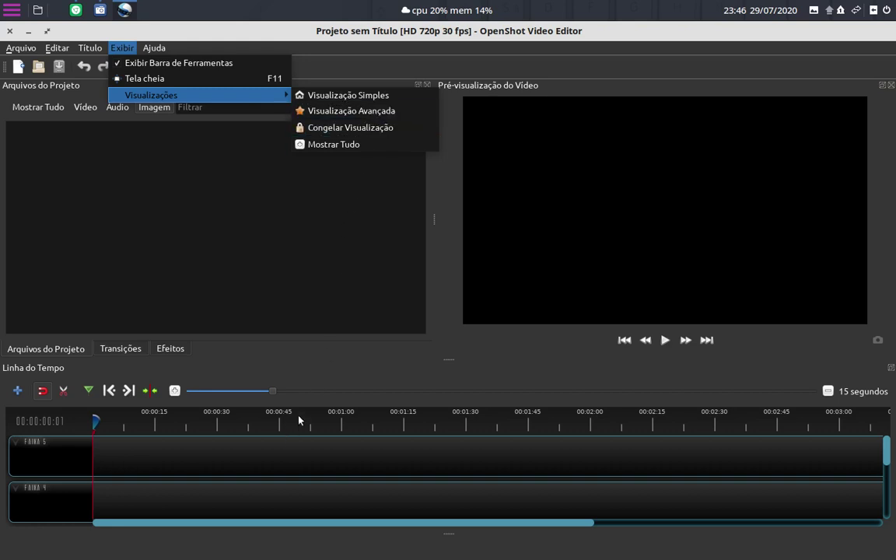
{"action": "left_click", "coordinate": [404, 344]}
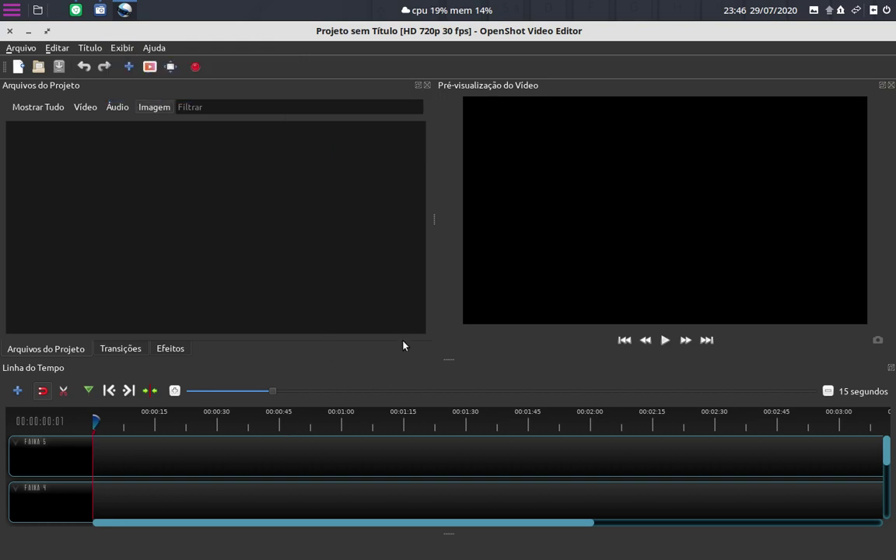
- Lock the panels with Congelar Visualização and enlarge the preview and project files area
{"action": "left_click", "coordinate": [121, 48]}
{"action": "mouse_move", "coordinate": [115, 94]}
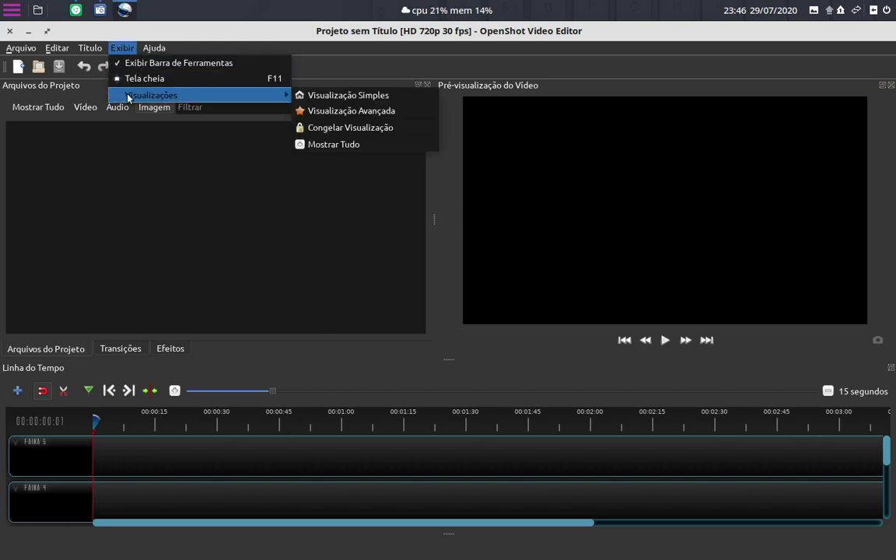
{"action": "left_click", "coordinate": [323, 127]}
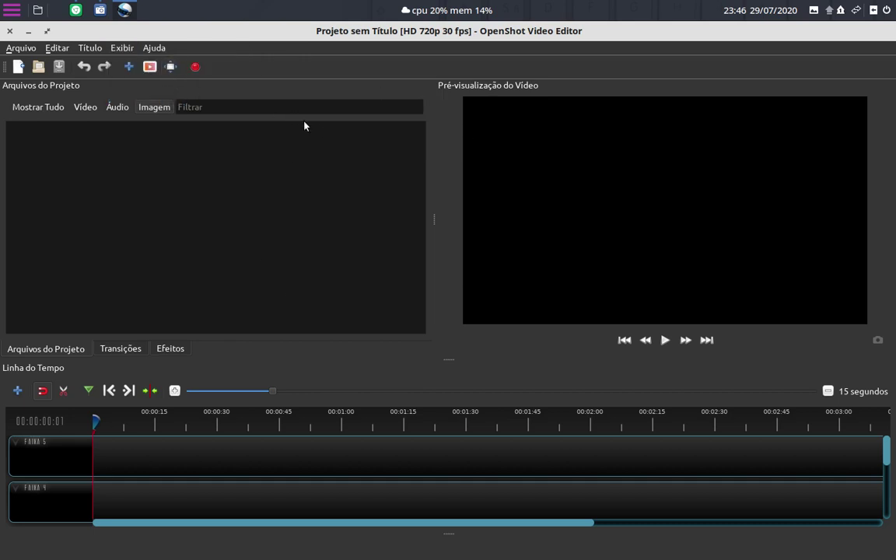
{"action": "left_click_drag", "start_coordinate": [453, 366], "coordinate": [456, 350]}
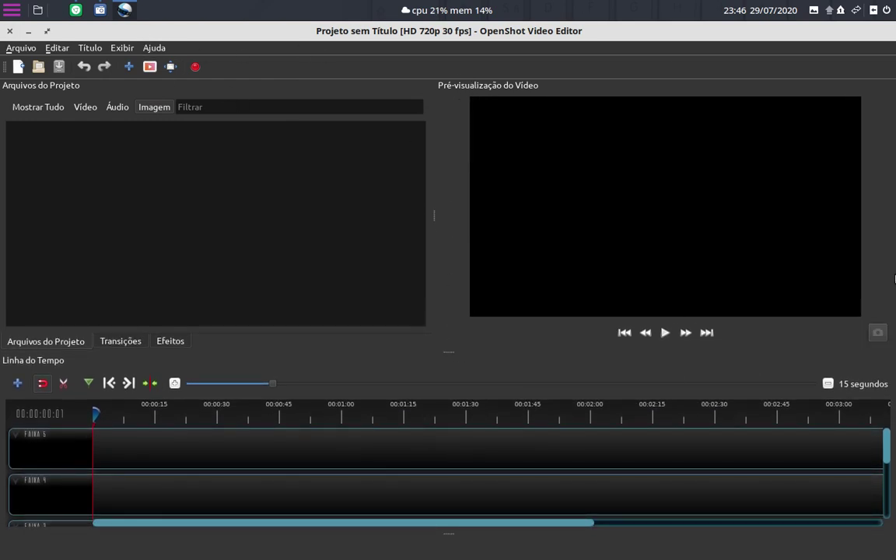
- Bring the Propriedades panel back into the layout along the left side
{"action": "left_click", "coordinate": [121, 48]}
{"action": "mouse_move", "coordinate": [199, 95]}
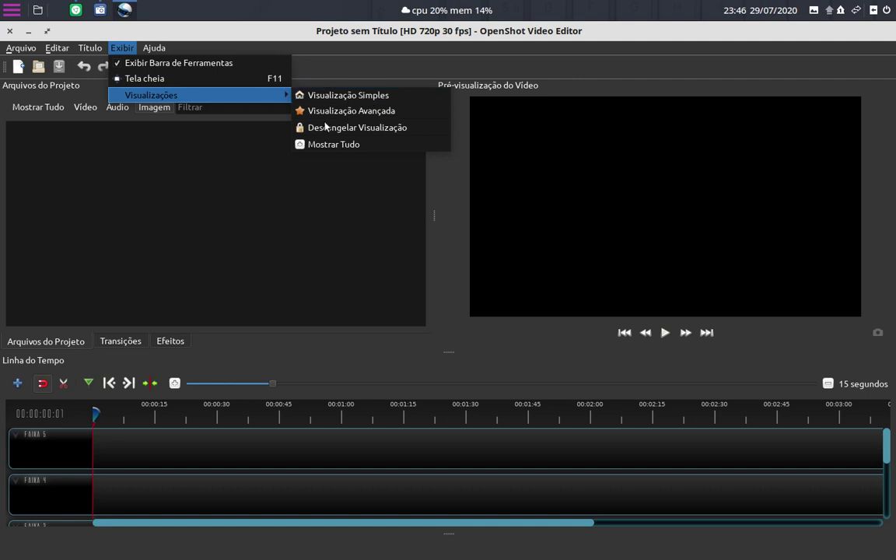
{"action": "left_click", "coordinate": [330, 146]}
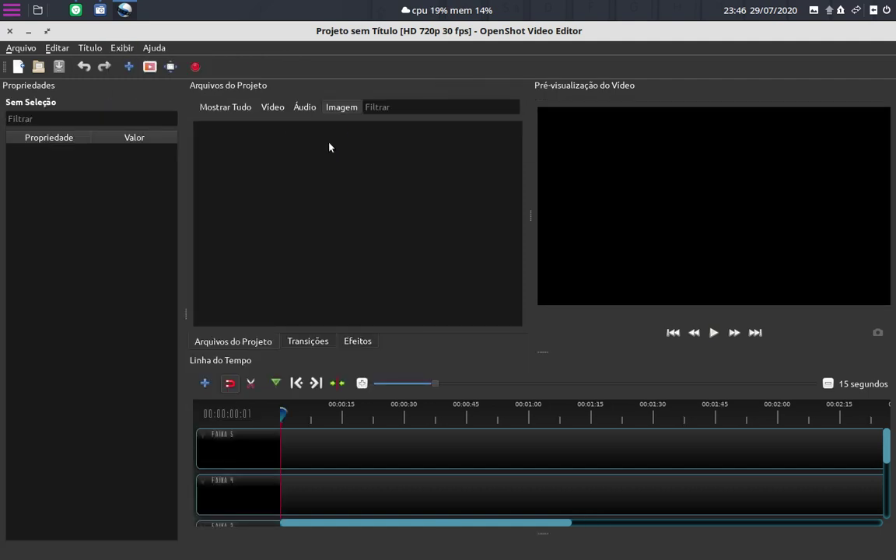
{"action": "left_click", "coordinate": [150, 48]}
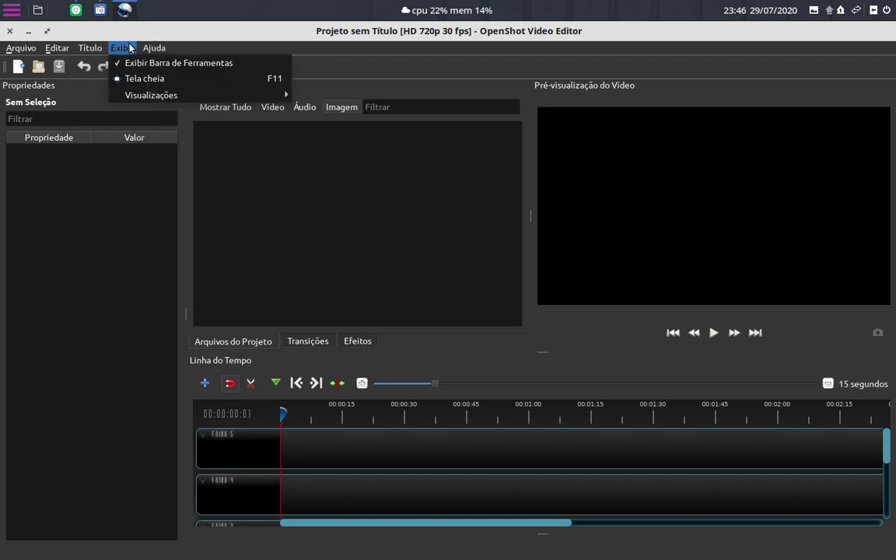
{"action": "mouse_move", "coordinate": [150, 48]}
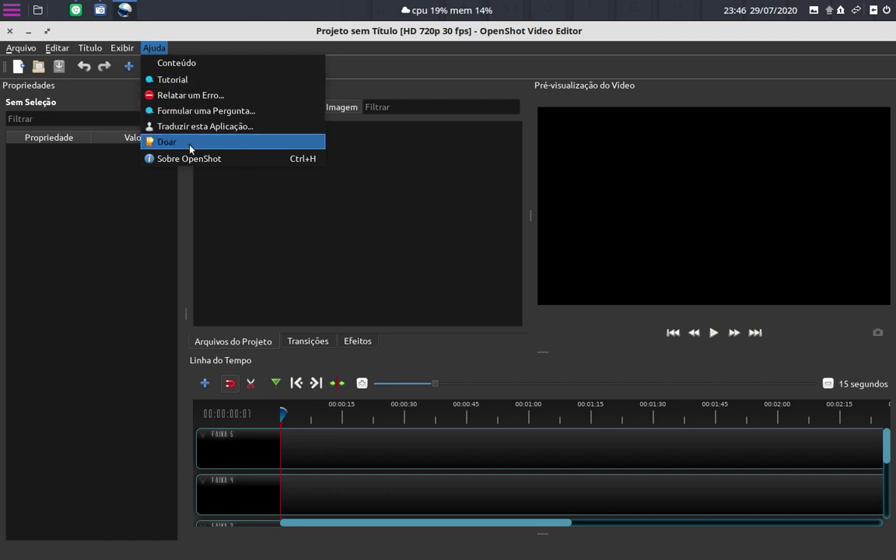
{"action": "left_click", "coordinate": [140, 290]}
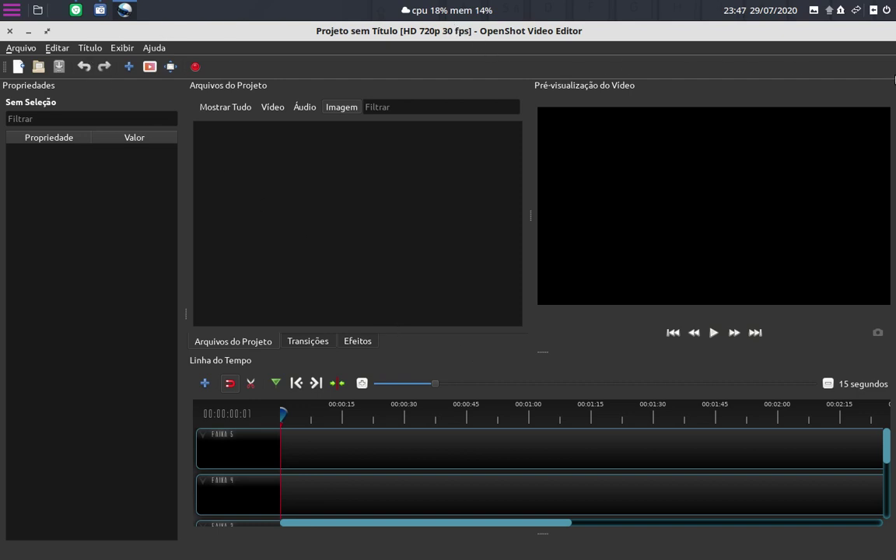
- Unmaximize OpenShot, minimize and restore it, then bring up Chrome with the OpenShot tutorial playlist
{"action": "double_click", "coordinate": [469, 34]}
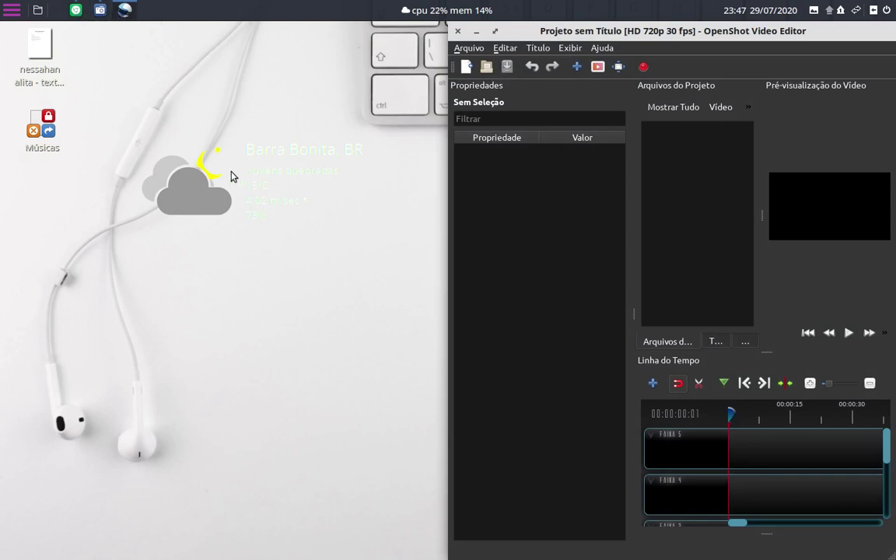
{"action": "left_click", "coordinate": [125, 11]}
{"action": "left_click", "coordinate": [124, 10]}
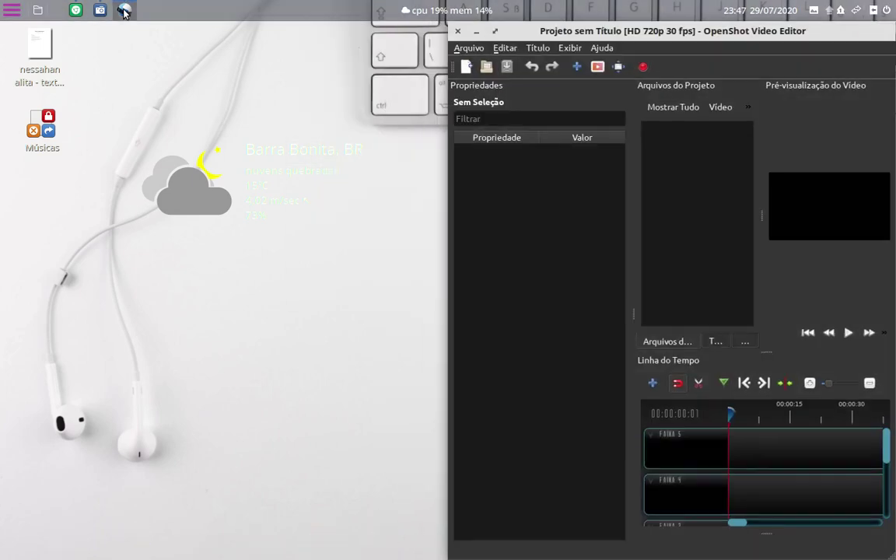
{"action": "left_click", "coordinate": [74, 11]}
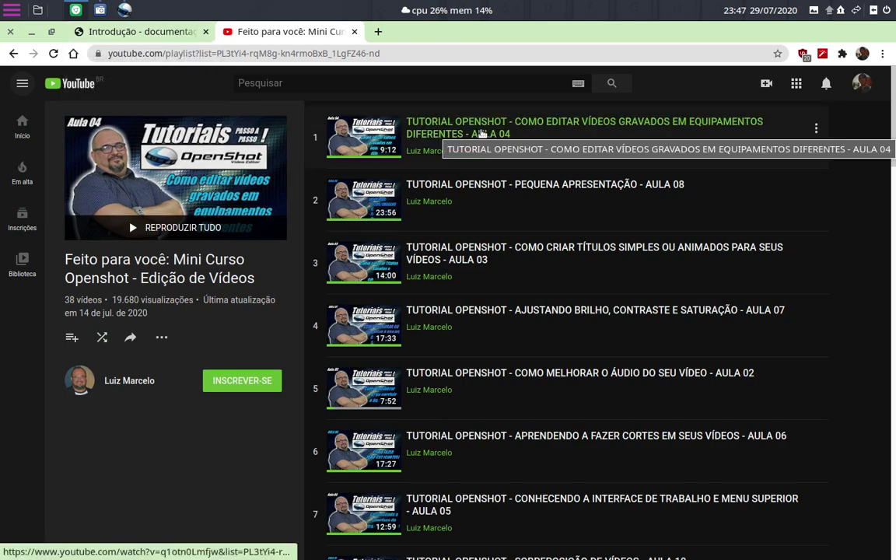
- Switch to the OpenShot user guide tab and scroll to the Requisitos de sistema and Licença sections
{"action": "left_click", "coordinate": [167, 29]}
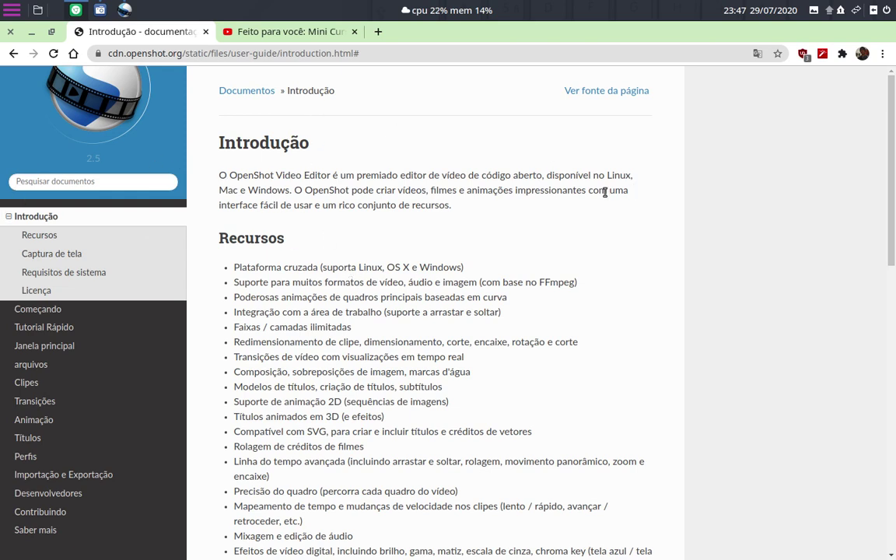
{"action": "scroll", "coordinate": [219, 250], "scroll_direction": "down", "scroll_amount": 2}
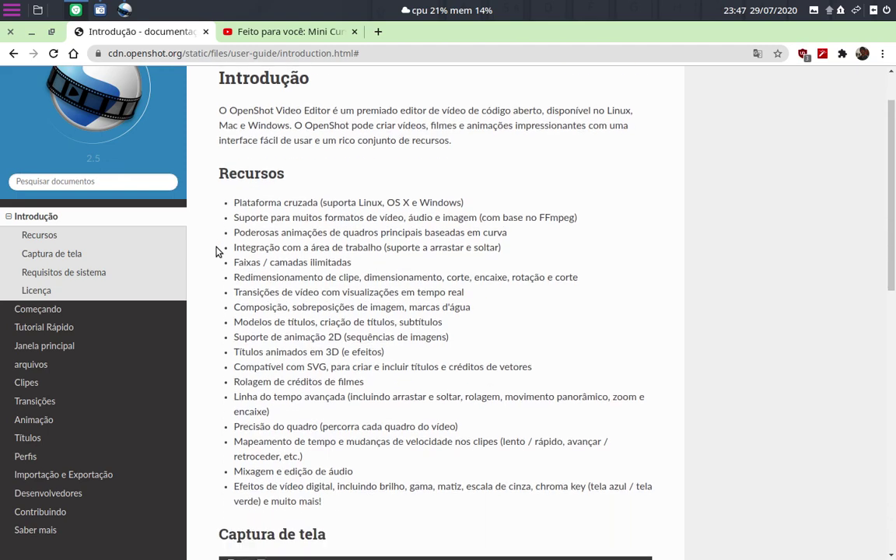
{"action": "scroll", "coordinate": [218, 250], "scroll_direction": "up", "scroll_amount": 2}
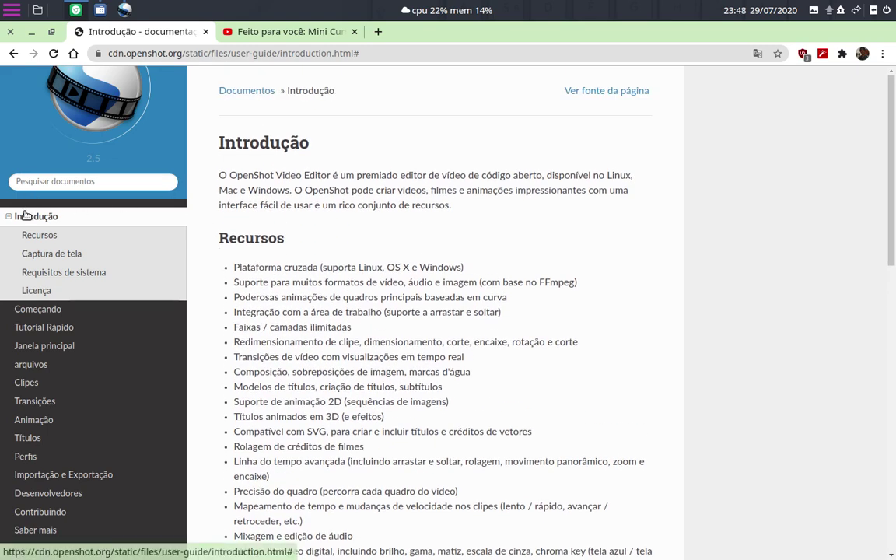
{"action": "scroll", "coordinate": [49, 294], "scroll_direction": "down", "scroll_amount": 4}
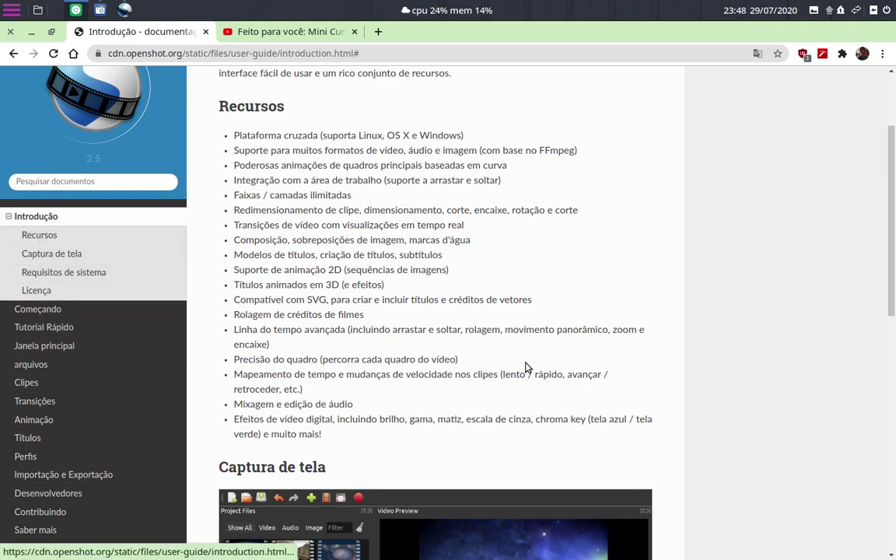
{"action": "scroll", "coordinate": [251, 389], "scroll_direction": "up", "scroll_amount": 4}
{"action": "scroll", "coordinate": [222, 280], "scroll_direction": "down", "scroll_amount": 4}
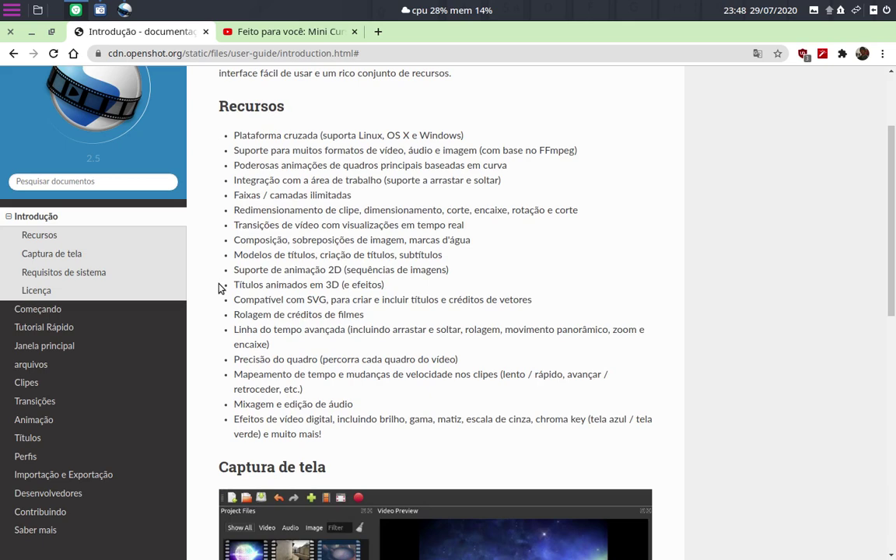
{"action": "scroll", "coordinate": [224, 233], "scroll_direction": "down", "scroll_amount": 2}
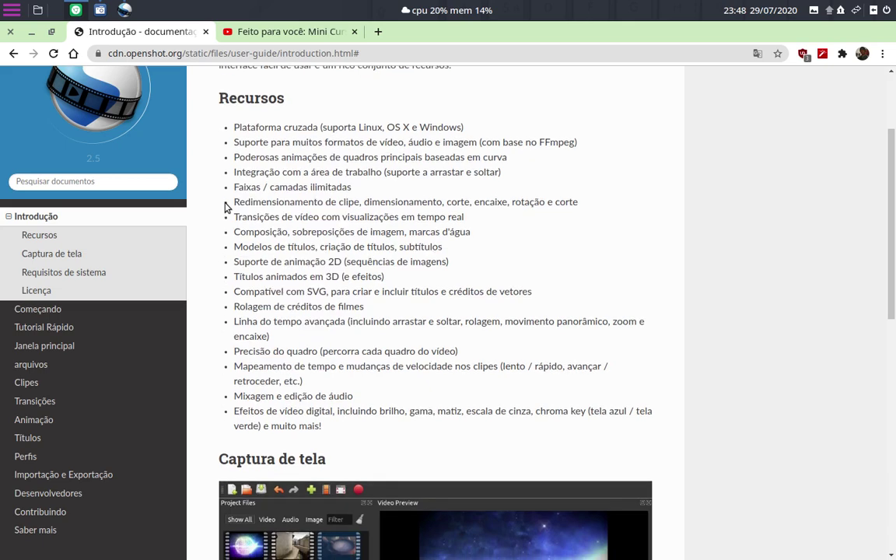
{"action": "scroll", "coordinate": [237, 350], "scroll_direction": "down", "scroll_amount": 6}
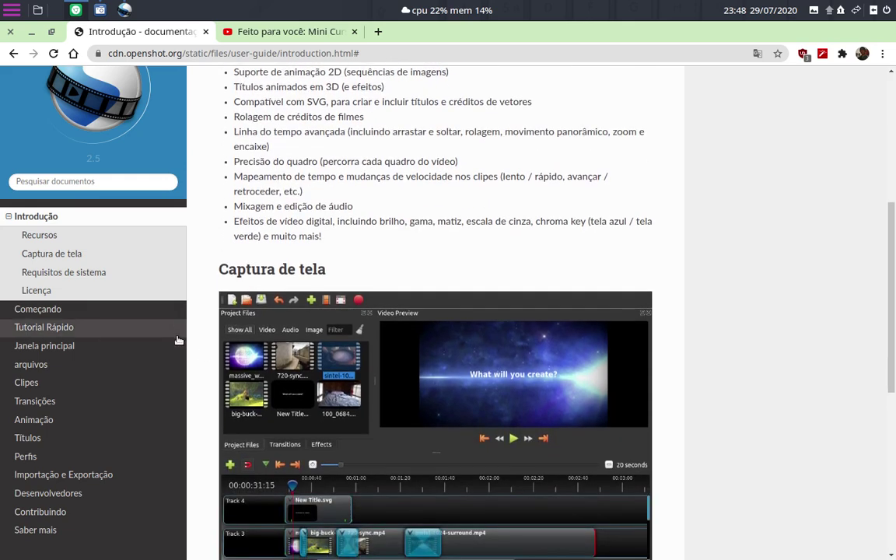
{"action": "scroll", "coordinate": [210, 316], "scroll_direction": "down", "scroll_amount": 1}
{"action": "scroll", "coordinate": [233, 249], "scroll_direction": "down", "scroll_amount": 3}
{"action": "scroll", "coordinate": [276, 181], "scroll_direction": "down", "scroll_amount": 5}
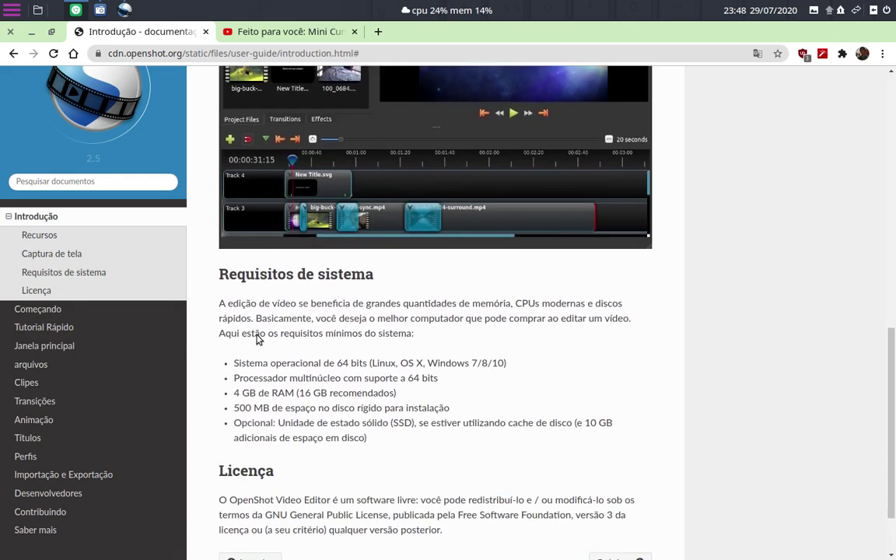
{"action": "scroll", "coordinate": [414, 280], "scroll_direction": "up", "scroll_amount": 2}
{"action": "scroll", "coordinate": [332, 196], "scroll_direction": "up", "scroll_amount": 3}
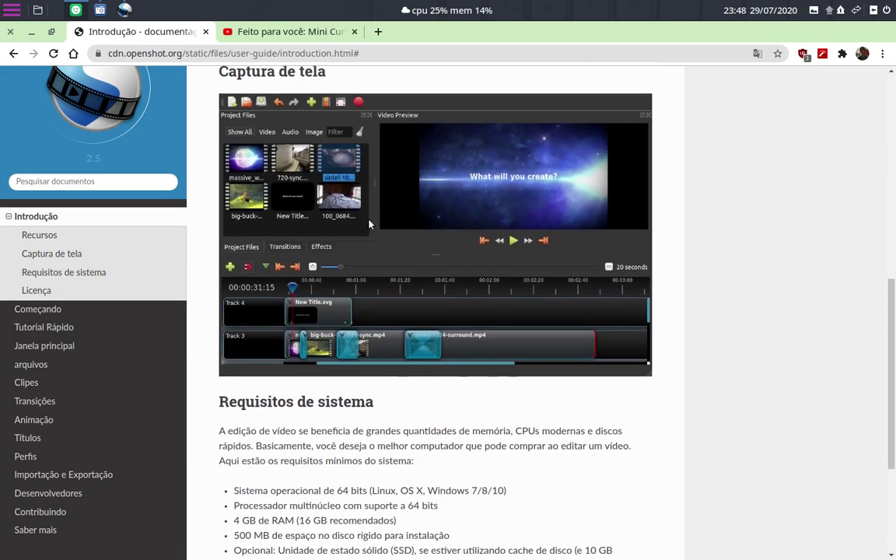
{"action": "scroll", "coordinate": [296, 384], "scroll_direction": "down", "scroll_amount": 5}
{"action": "scroll", "coordinate": [272, 350], "scroll_direction": "down", "scroll_amount": 1}
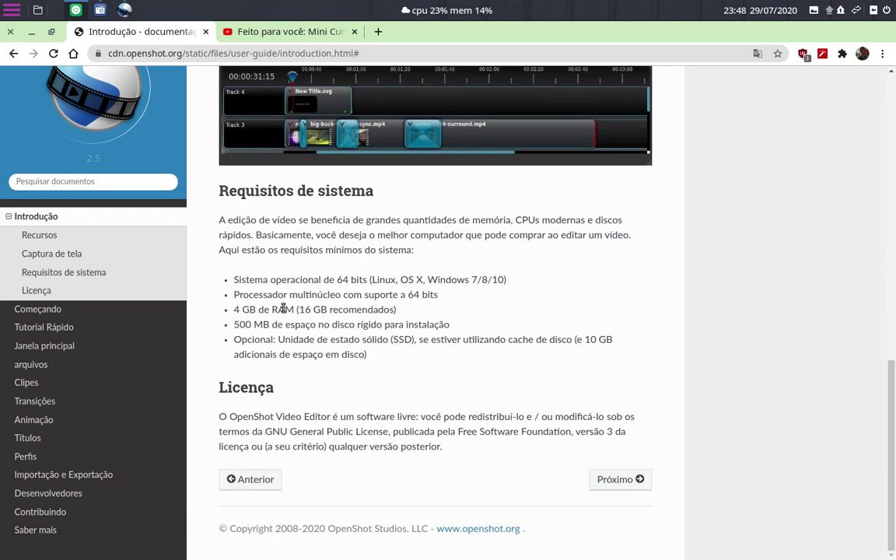
- Highlight the RAM and 64-bit OS requirement lines, then scroll up and open Começando
{"action": "left_click_drag", "start_coordinate": [235, 309], "coordinate": [396, 310]}
{"action": "left_click", "coordinate": [302, 309]}
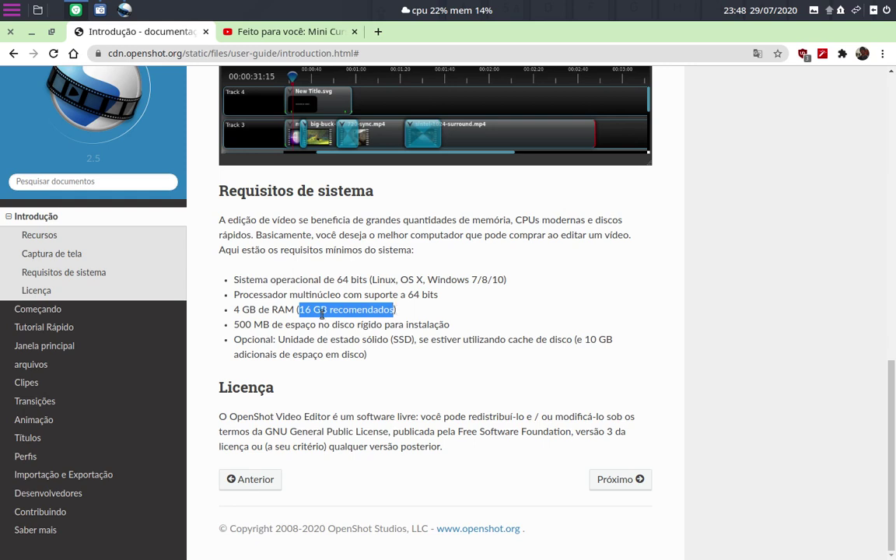
{"action": "left_click", "coordinate": [253, 341]}
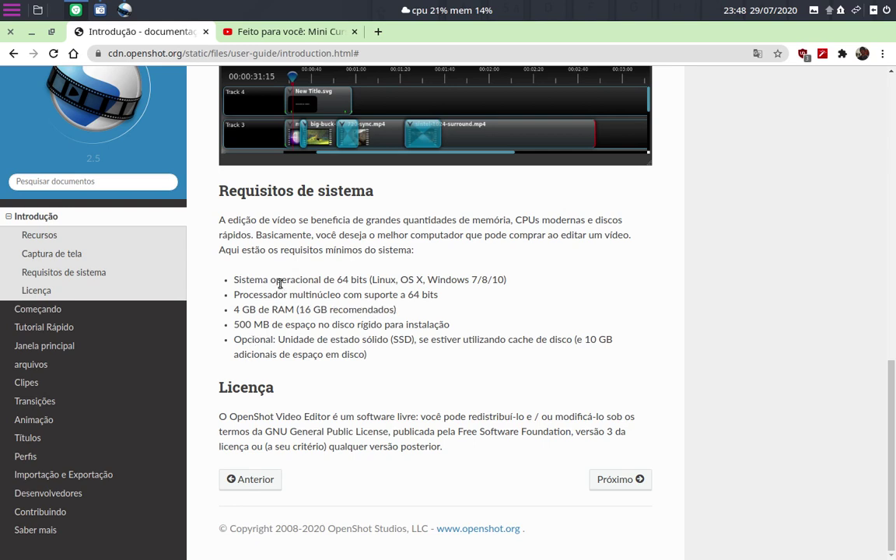
{"action": "left_click_drag", "start_coordinate": [280, 284], "coordinate": [365, 278]}
{"action": "left_click", "coordinate": [306, 288]}
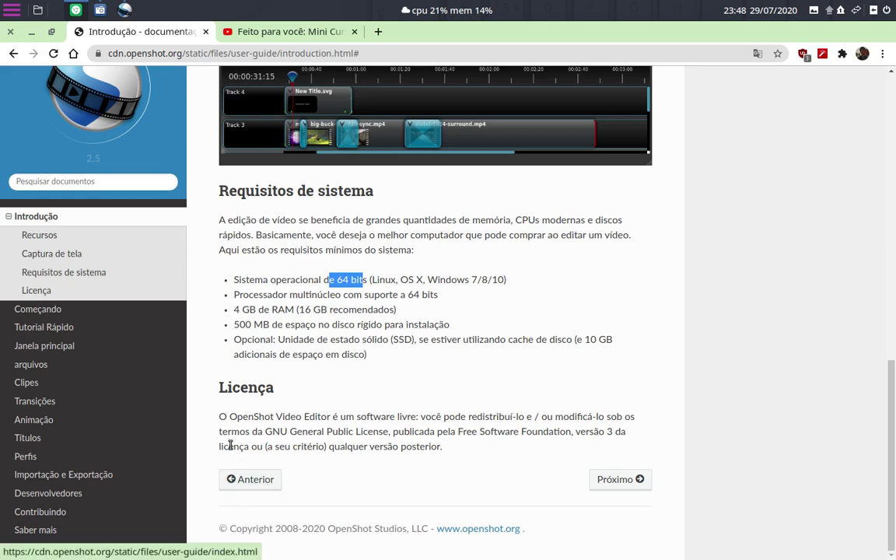
{"action": "scroll", "coordinate": [323, 428], "scroll_direction": "up", "scroll_amount": 5}
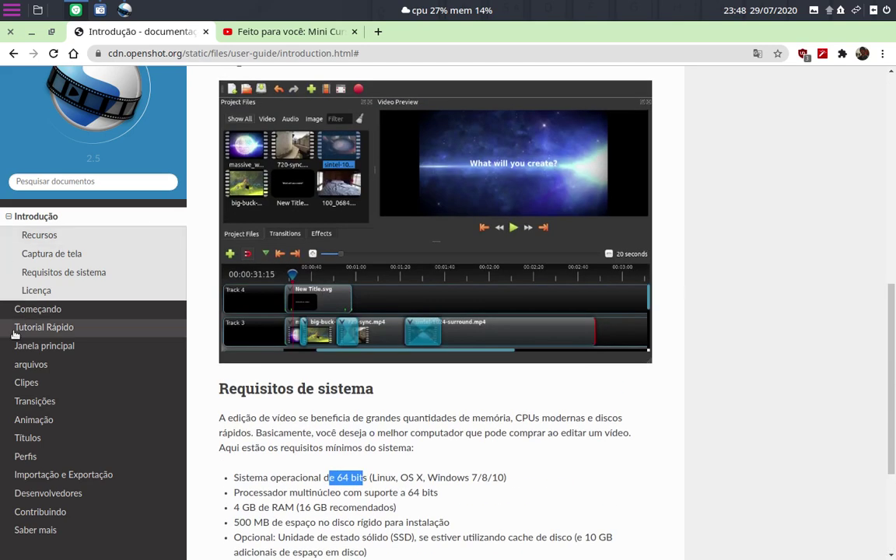
{"action": "left_click", "coordinate": [32, 310]}
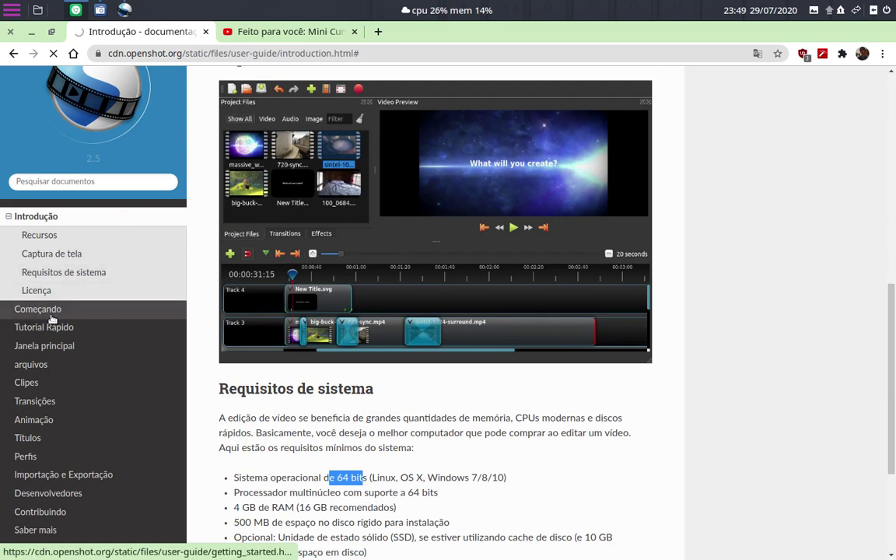
- Open the Getting Started page and translate it into Portuguese
{"action": "left_click", "coordinate": [51, 311]}
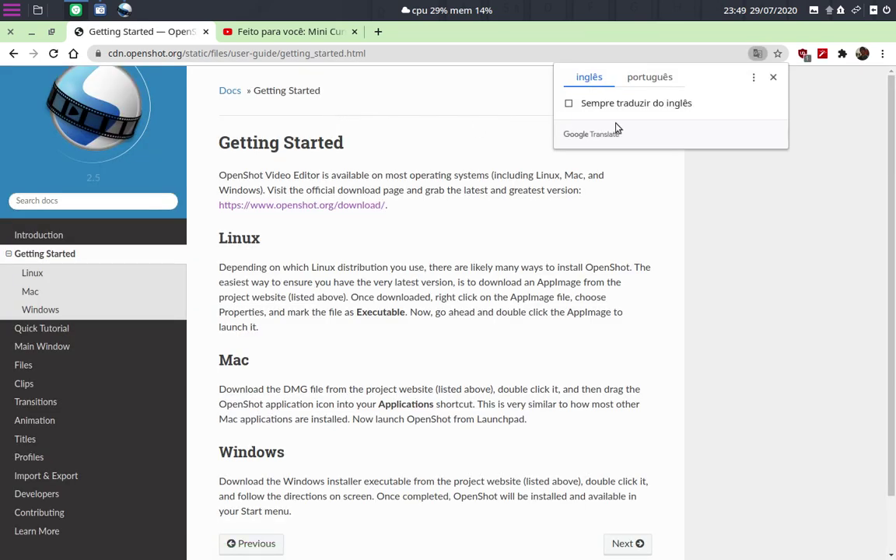
{"action": "left_click", "coordinate": [666, 81]}
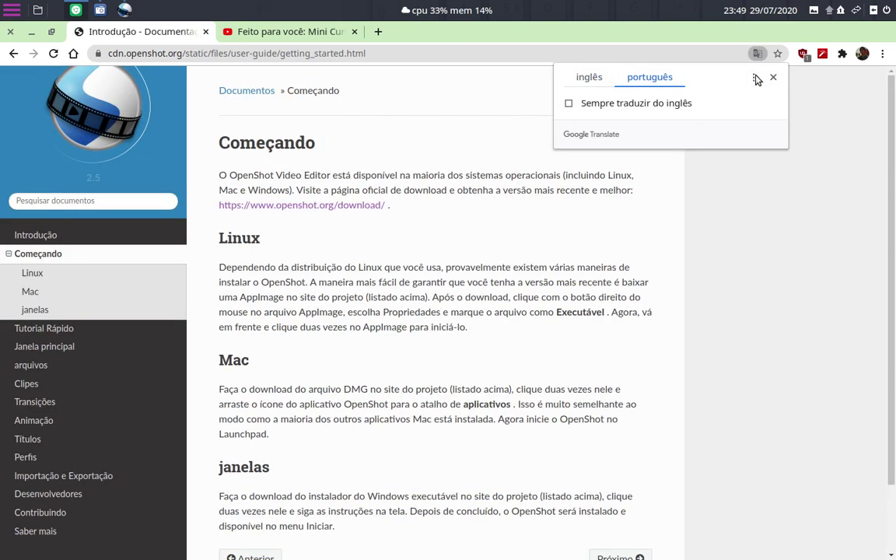
{"action": "left_click", "coordinate": [774, 78]}
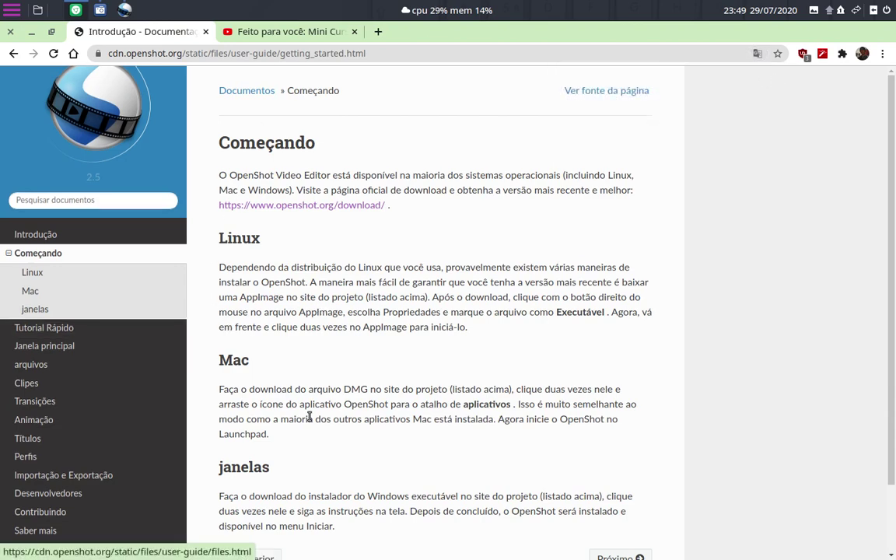
- Scroll the translated page, then go to the Tutorial Rápido page
{"action": "scroll", "coordinate": [284, 316], "scroll_direction": "down", "scroll_amount": 2}
{"action": "scroll", "coordinate": [337, 362], "scroll_direction": "up", "scroll_amount": 3}
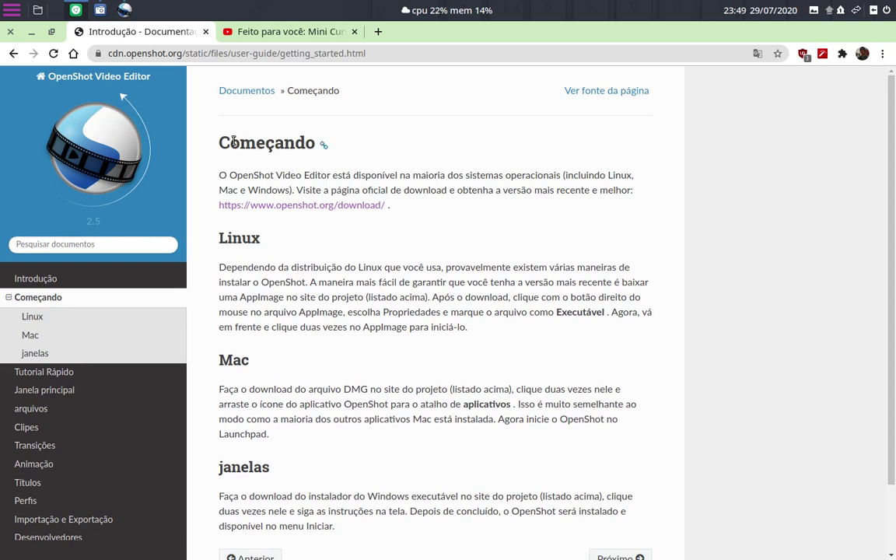
{"action": "scroll", "coordinate": [231, 190], "scroll_direction": "down", "scroll_amount": 1}
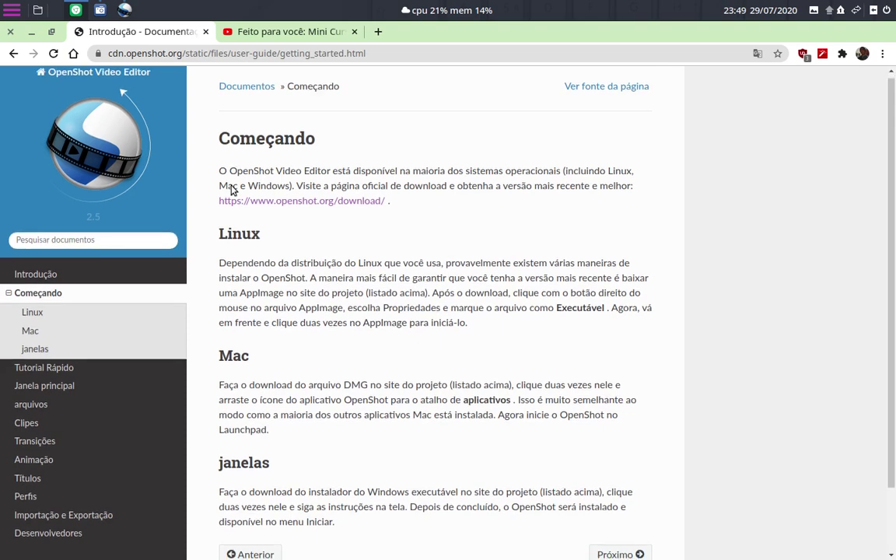
{"action": "scroll", "coordinate": [231, 190], "scroll_direction": "down", "scroll_amount": 2}
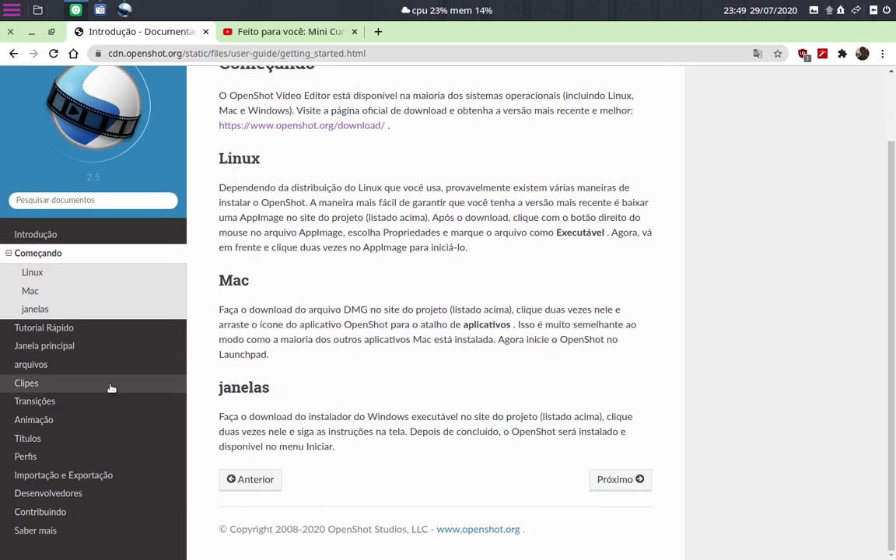
{"action": "left_click", "coordinate": [31, 327]}
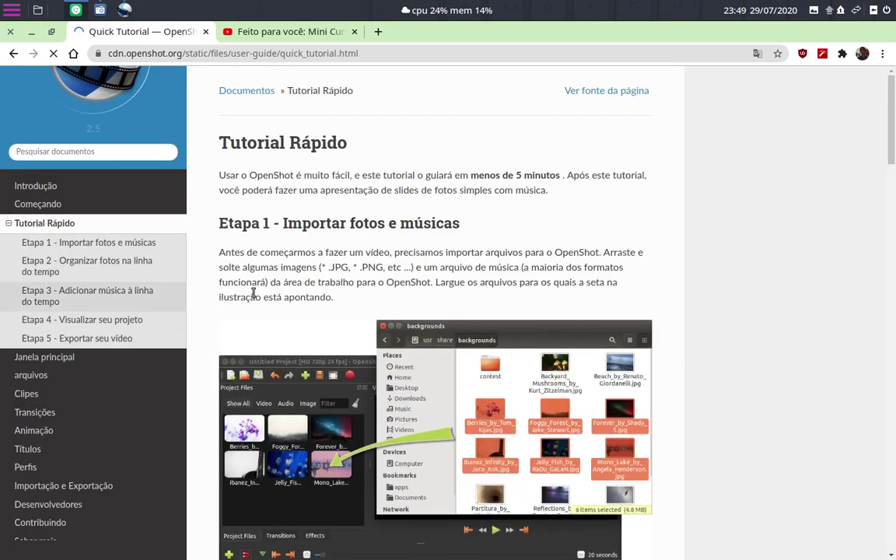
- Scroll Tutorial Rápido from Etapa 1 down to Etapa 5 Exportar seu vídeo and the footer
{"action": "scroll", "coordinate": [243, 180], "scroll_direction": "down", "scroll_amount": 5}
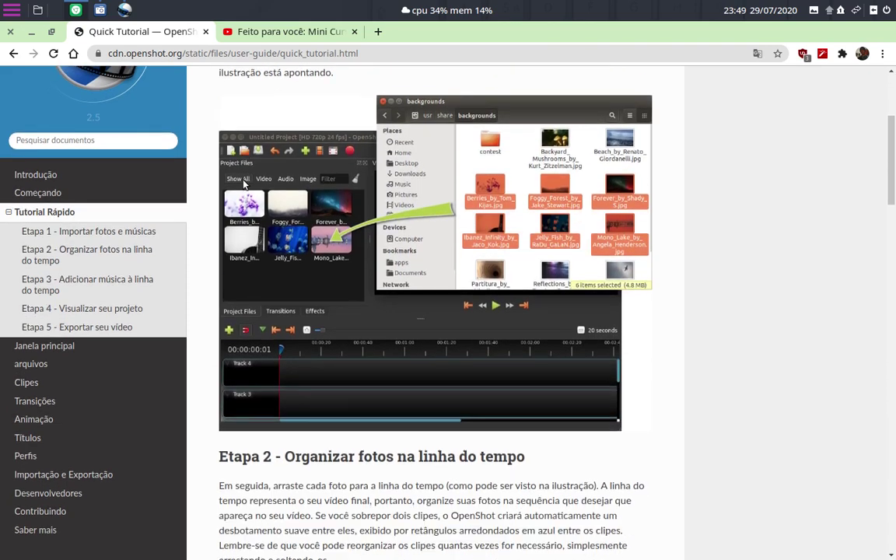
{"action": "scroll", "coordinate": [243, 182], "scroll_direction": "down", "scroll_amount": 3}
{"action": "scroll", "coordinate": [243, 181], "scroll_direction": "down", "scroll_amount": 3}
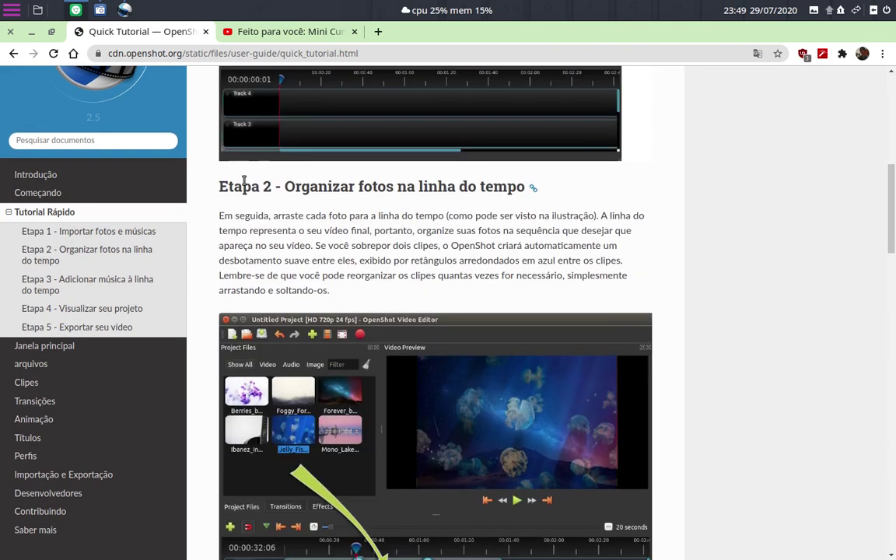
{"action": "scroll", "coordinate": [244, 181], "scroll_direction": "down", "scroll_amount": 5}
{"action": "scroll", "coordinate": [244, 183], "scroll_direction": "down", "scroll_amount": 4}
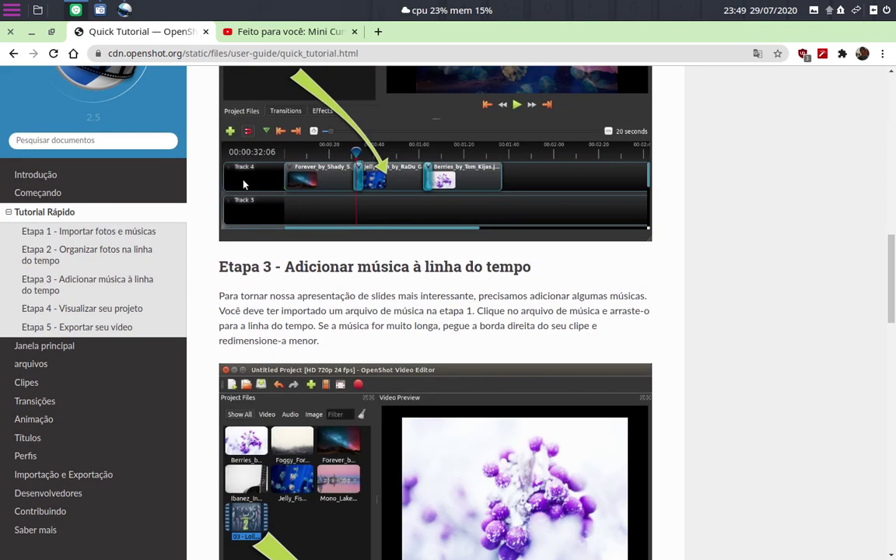
{"action": "scroll", "coordinate": [243, 184], "scroll_direction": "down", "scroll_amount": 4}
{"action": "scroll", "coordinate": [243, 184], "scroll_direction": "down", "scroll_amount": 4}
{"action": "scroll", "coordinate": [243, 185], "scroll_direction": "down", "scroll_amount": 4}
{"action": "scroll", "coordinate": [243, 202], "scroll_direction": "down", "scroll_amount": 4}
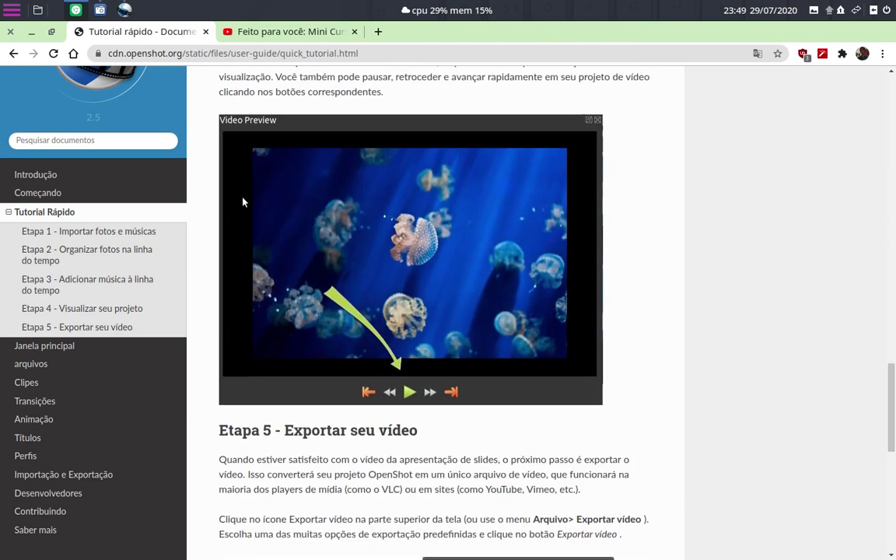
{"action": "scroll", "coordinate": [243, 202], "scroll_direction": "down", "scroll_amount": 4}
{"action": "scroll", "coordinate": [244, 202], "scroll_direction": "down", "scroll_amount": 5}
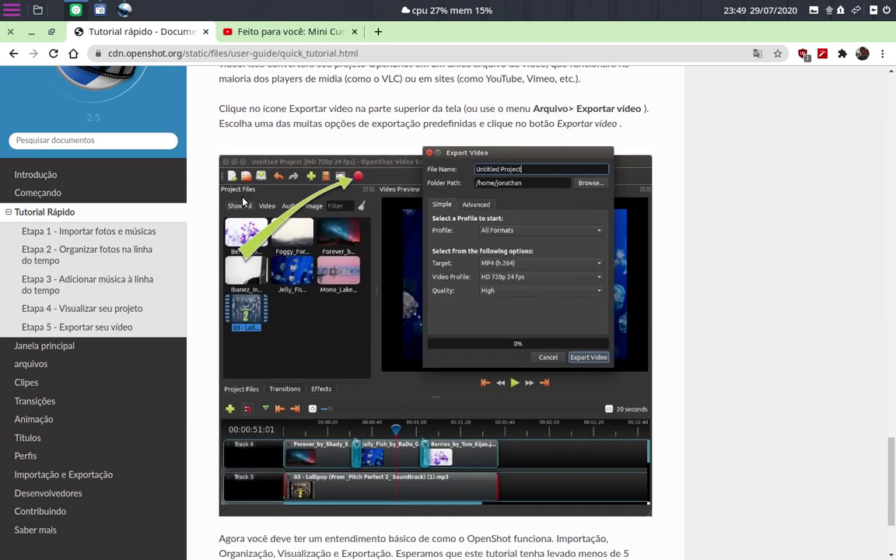
{"action": "scroll", "coordinate": [244, 202], "scroll_direction": "down", "scroll_amount": 3}
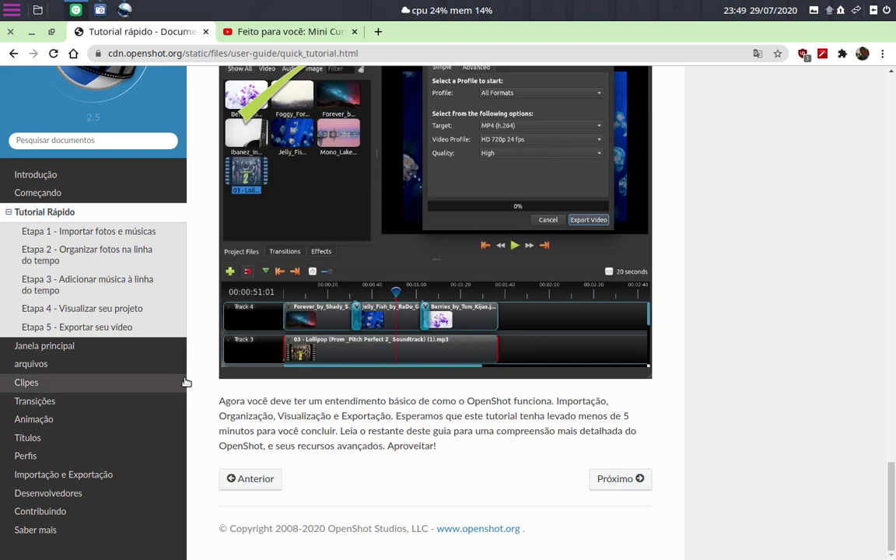
- Open Janela principal and scroll through Visão geral to the Faixas e camadas track table
{"action": "left_click", "coordinate": [36, 346]}
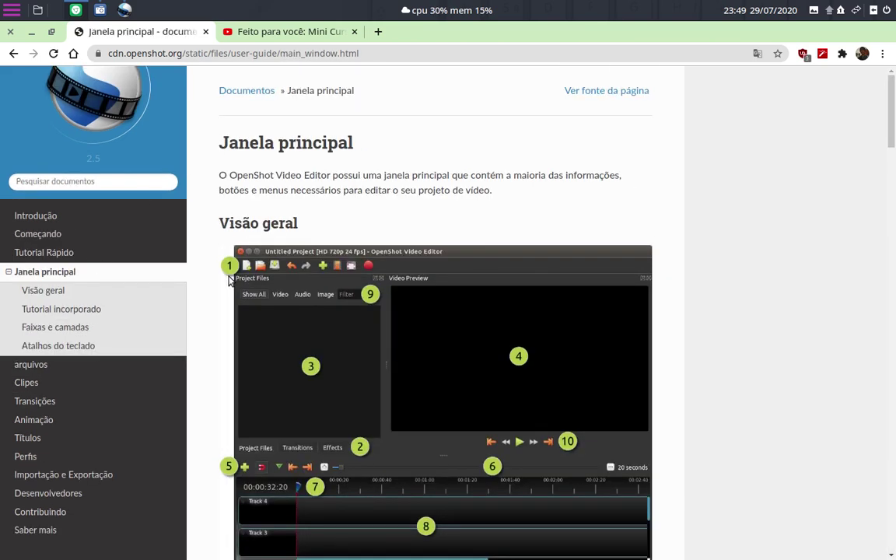
{"action": "scroll", "coordinate": [226, 273], "scroll_direction": "down", "scroll_amount": 3}
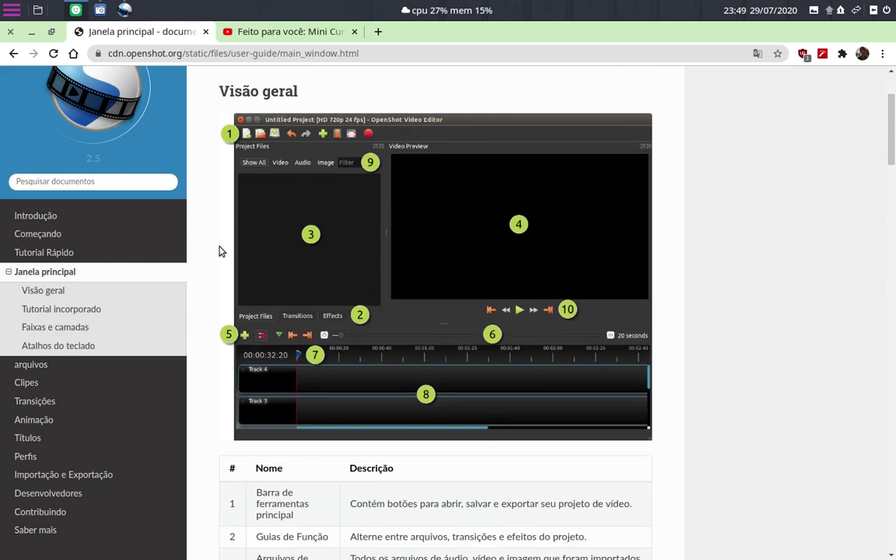
{"action": "scroll", "coordinate": [220, 252], "scroll_direction": "down", "scroll_amount": 3}
{"action": "scroll", "coordinate": [220, 251], "scroll_direction": "up", "scroll_amount": 4}
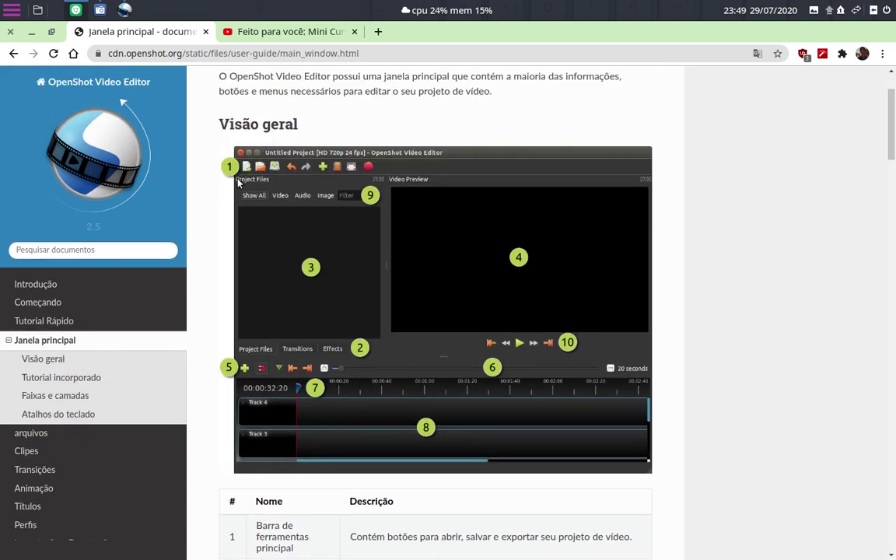
{"action": "scroll", "coordinate": [256, 366], "scroll_direction": "down", "scroll_amount": 4}
{"action": "scroll", "coordinate": [238, 311], "scroll_direction": "down", "scroll_amount": 4}
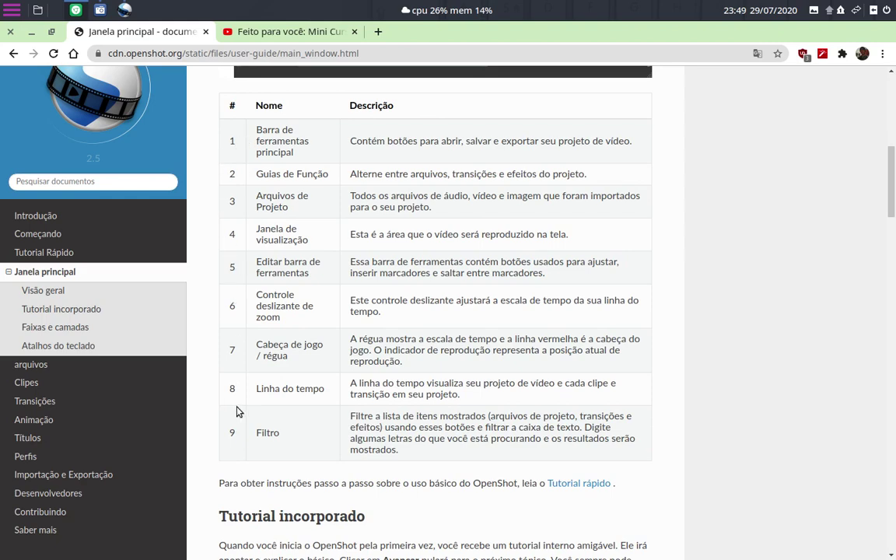
{"action": "scroll", "coordinate": [237, 410], "scroll_direction": "down", "scroll_amount": 4}
{"action": "scroll", "coordinate": [238, 411], "scroll_direction": "down", "scroll_amount": 4}
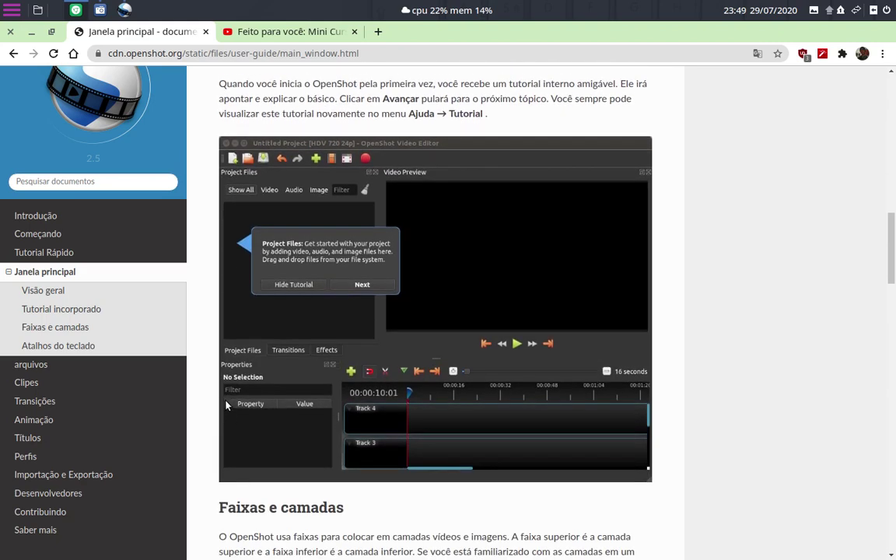
{"action": "scroll", "coordinate": [297, 274], "scroll_direction": "up", "scroll_amount": 2}
{"action": "scroll", "coordinate": [249, 262], "scroll_direction": "down", "scroll_amount": 7}
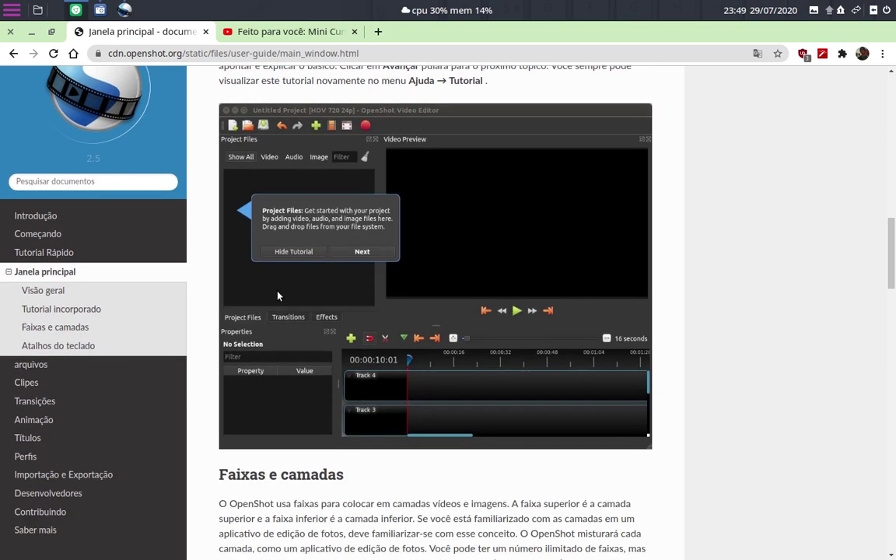
{"action": "scroll", "coordinate": [246, 271], "scroll_direction": "down", "scroll_amount": 2}
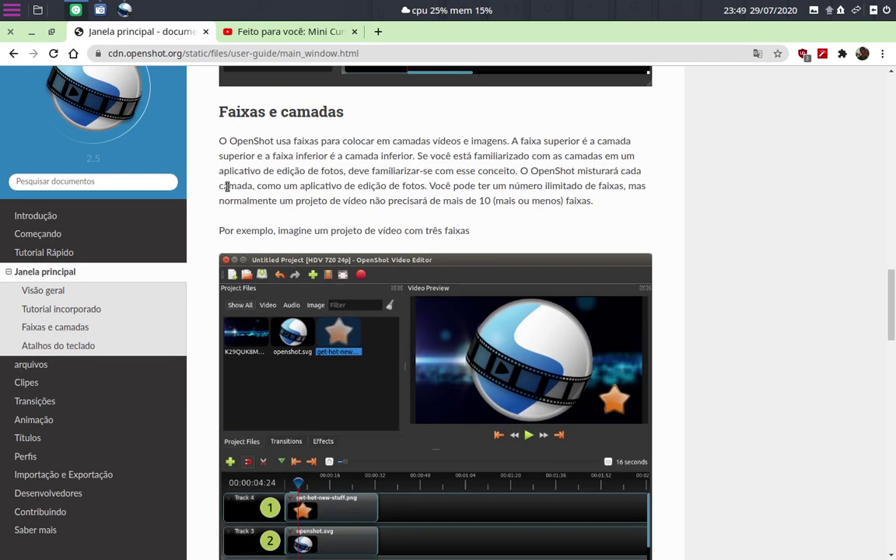
{"action": "scroll", "coordinate": [219, 227], "scroll_direction": "down", "scroll_amount": 8}
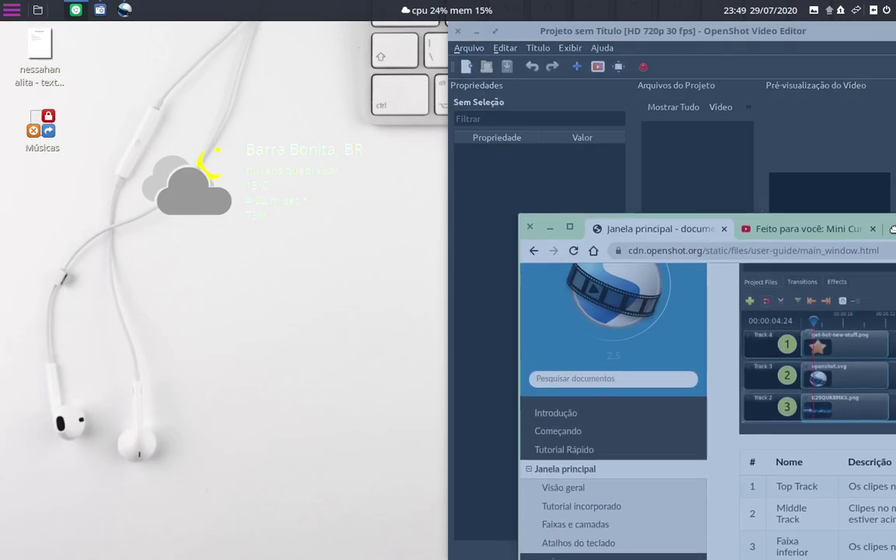
- Dock the guide browser, check the screen recorder, and restore OpenShot in front
{"action": "mouse_move", "coordinate": [518, 34]}
{"action": "left_mouse_down"}
{"action": "mouse_move", "coordinate": [894, 35]}
{"action": "mouse_move", "coordinate": [455, 137]}
{"action": "left_mouse_up"}
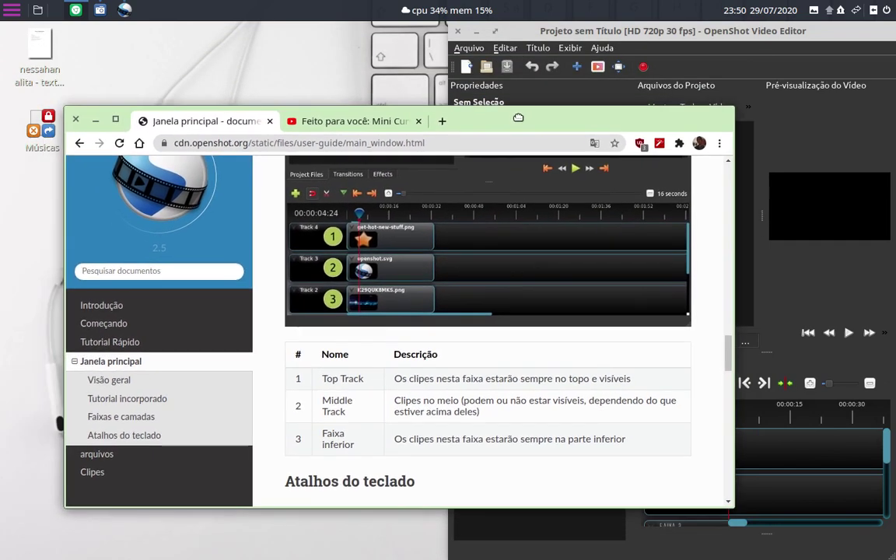
{"action": "left_click", "coordinate": [125, 10]}
{"action": "left_click", "coordinate": [125, 10]}
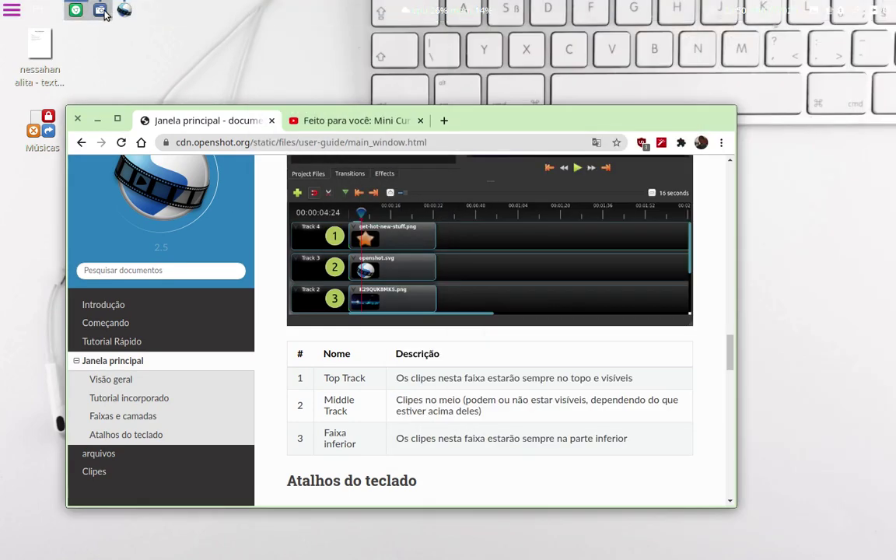
{"action": "left_click", "coordinate": [102, 12]}
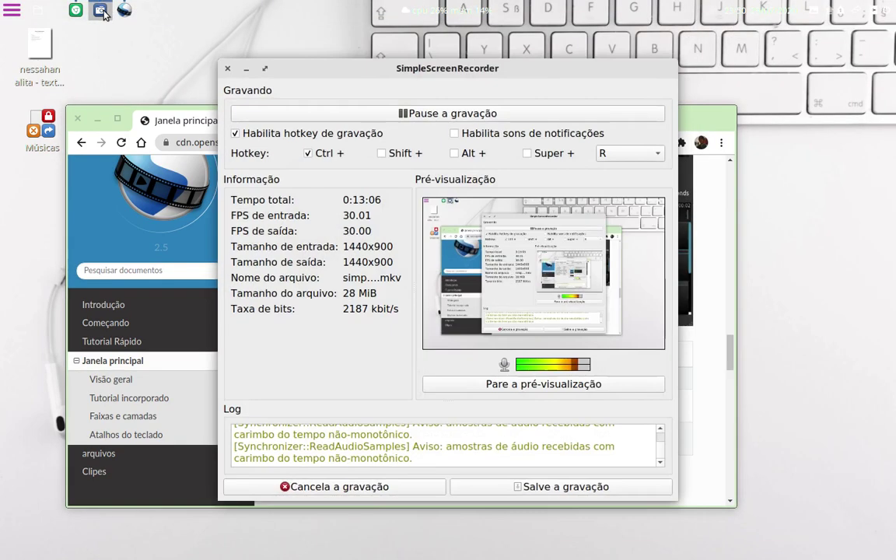
{"action": "left_click", "coordinate": [101, 12]}
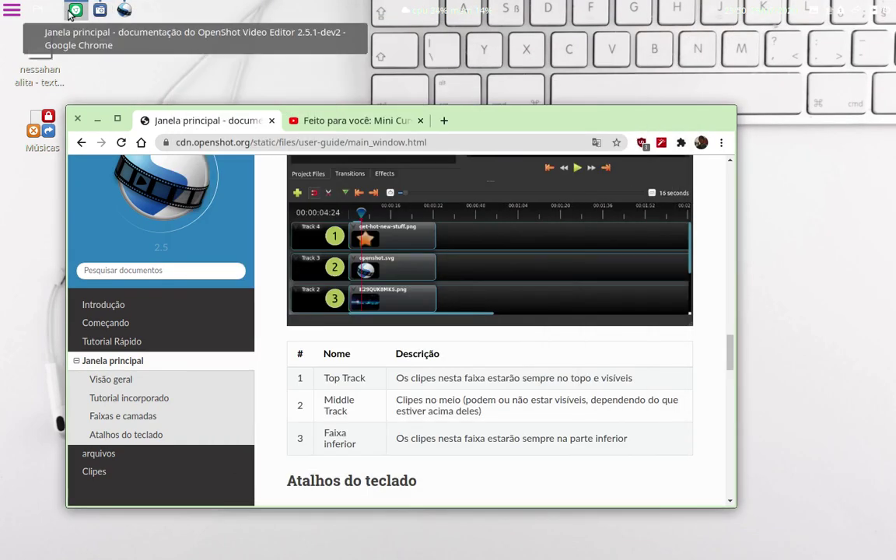
{"action": "left_click", "coordinate": [124, 10]}
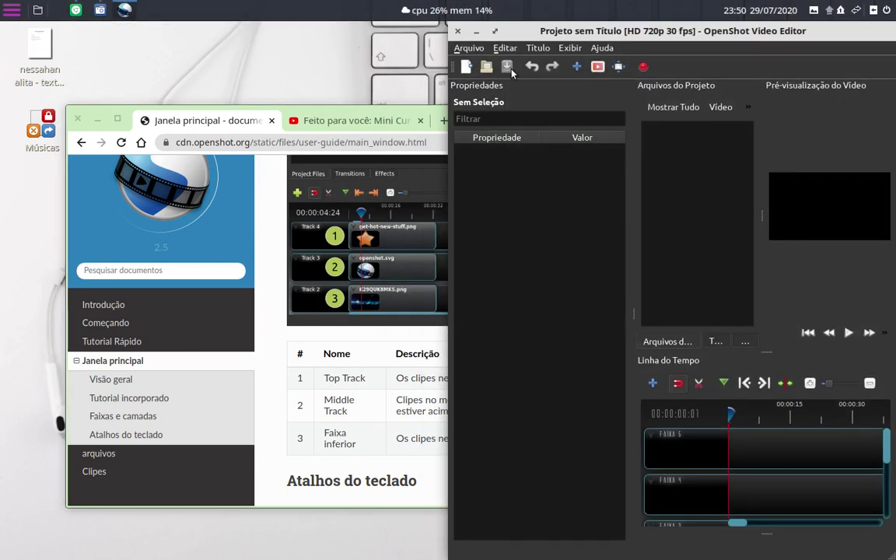
- Maximize OpenShot and switch from Efeitos back to Arquivos do Projeto
{"action": "double_click", "coordinate": [711, 31]}
{"action": "left_click", "coordinate": [358, 341]}
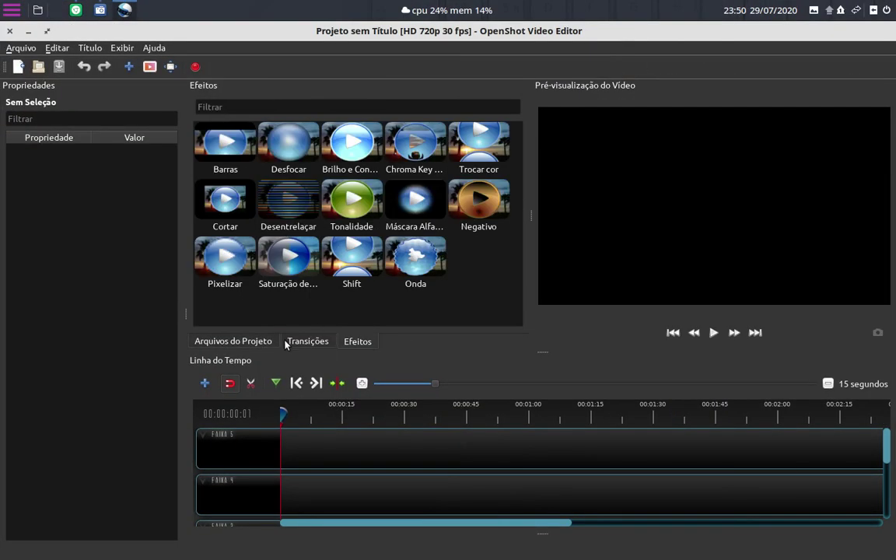
{"action": "left_click", "coordinate": [233, 341]}
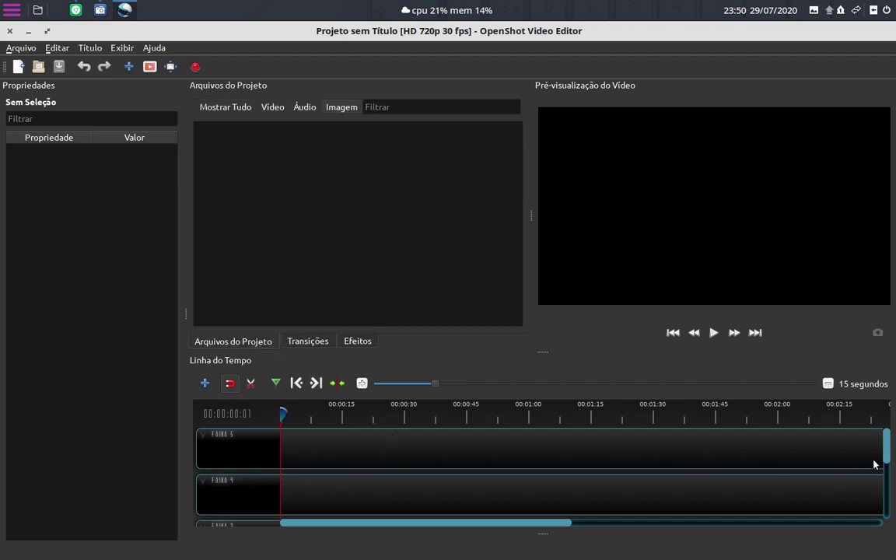
- Scroll the timeline up and down to inspect the empty tracks
{"action": "left_click_drag", "start_coordinate": [886, 445], "coordinate": [889, 501]}
{"action": "mouse_move", "coordinate": [887, 514]}
{"action": "left_mouse_down"}
{"action": "mouse_move", "coordinate": [879, 422]}
{"action": "mouse_move", "coordinate": [895, 463]}
{"action": "mouse_move", "coordinate": [884, 533]}
{"action": "mouse_move", "coordinate": [893, 445]}
{"action": "left_mouse_up"}
{"action": "scroll", "coordinate": [325, 451], "scroll_direction": "down", "scroll_amount": 3}
{"action": "scroll", "coordinate": [326, 475], "scroll_direction": "down", "scroll_amount": 1}
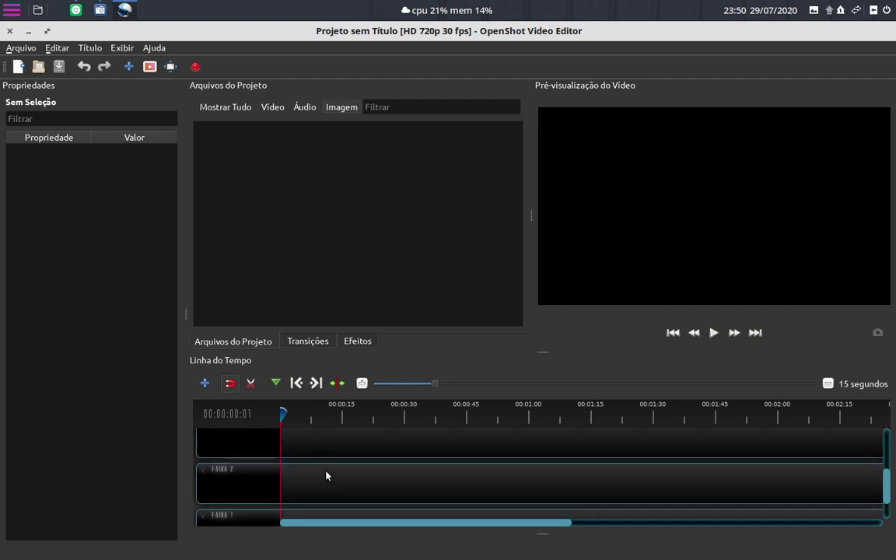
{"action": "scroll", "coordinate": [333, 444], "scroll_direction": "down", "scroll_amount": 1}
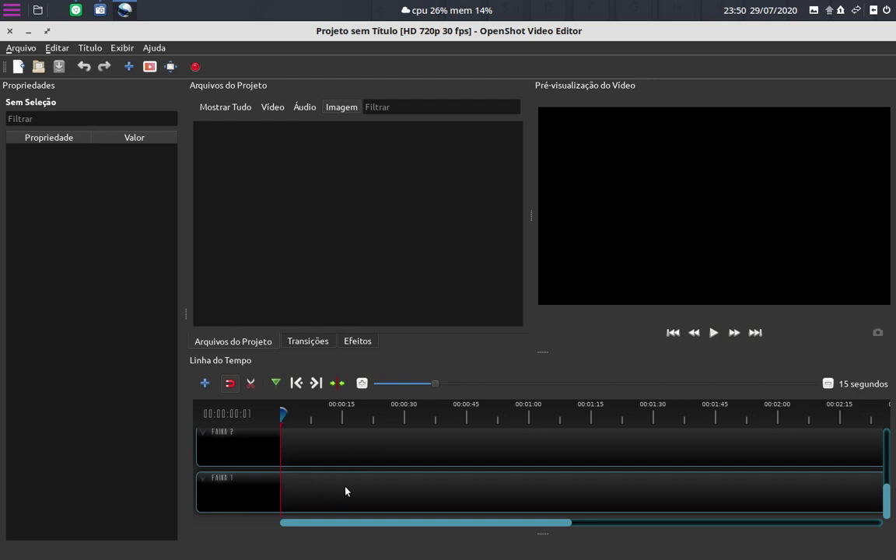
{"action": "scroll", "coordinate": [346, 490], "scroll_direction": "up", "scroll_amount": 3}
{"action": "scroll", "coordinate": [346, 489], "scroll_direction": "up", "scroll_amount": 1}
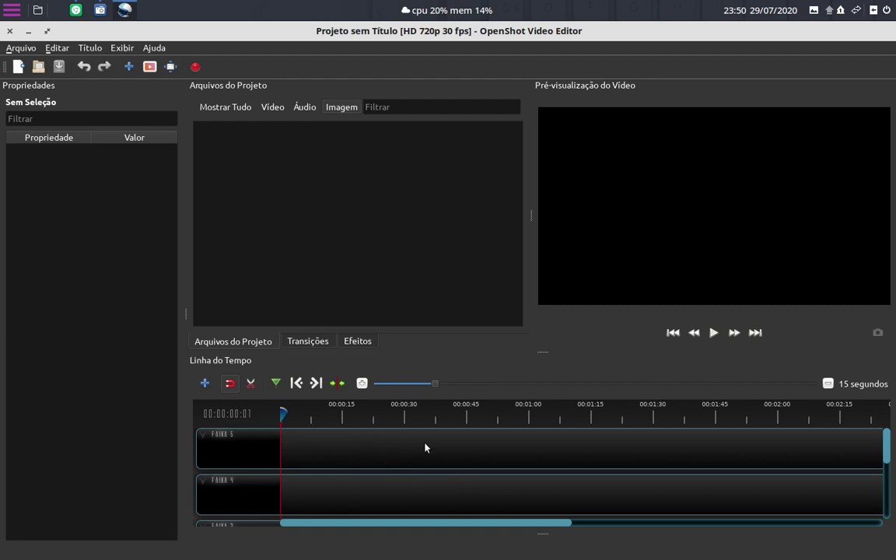
{"action": "scroll", "coordinate": [424, 447], "scroll_direction": "down", "scroll_amount": 2}
{"action": "scroll", "coordinate": [404, 457], "scroll_direction": "down", "scroll_amount": 2}
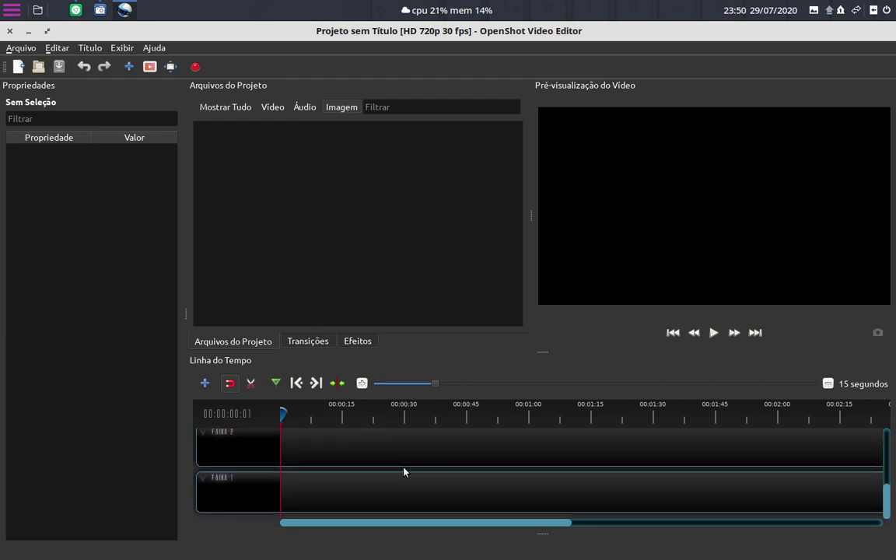
{"action": "scroll", "coordinate": [401, 473], "scroll_direction": "up", "scroll_amount": 3}
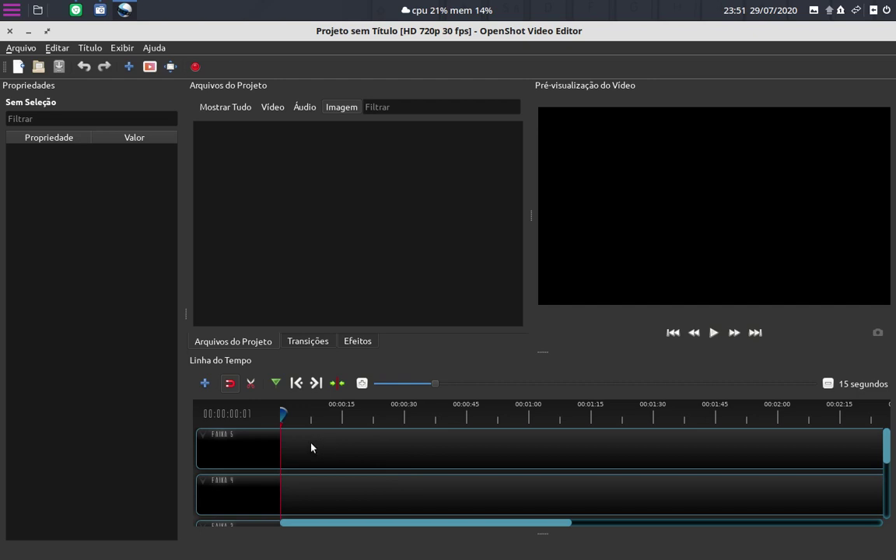
- Drag a selection across the empty Faixa 5 track and scroll the tracks again
{"action": "left_click_drag", "start_coordinate": [311, 448], "coordinate": [472, 455]}
{"action": "scroll", "coordinate": [326, 455], "scroll_direction": "down", "scroll_amount": 1}
{"action": "scroll", "coordinate": [323, 457], "scroll_direction": "down", "scroll_amount": 1}
{"action": "scroll", "coordinate": [319, 467], "scroll_direction": "down", "scroll_amount": 1}
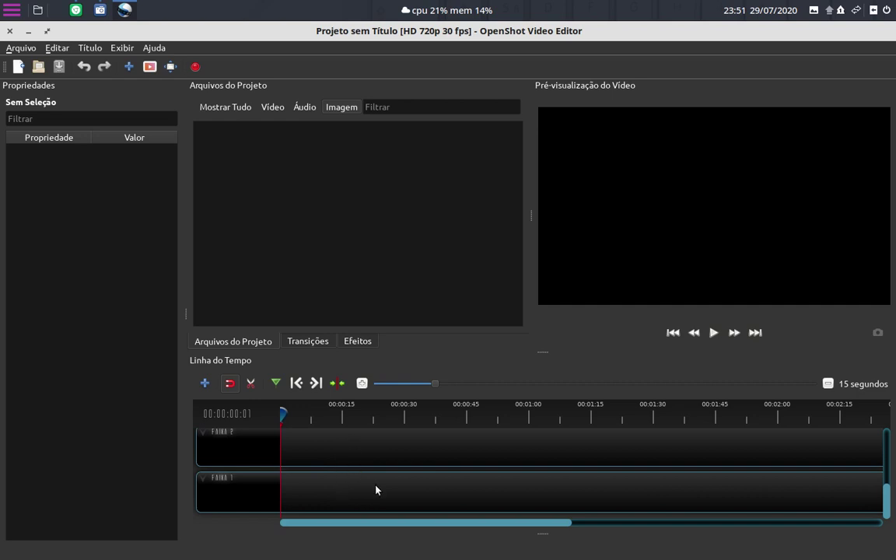
{"action": "scroll", "coordinate": [375, 487], "scroll_direction": "up", "scroll_amount": 1}
{"action": "scroll", "coordinate": [358, 473], "scroll_direction": "up", "scroll_amount": 1}
{"action": "scroll", "coordinate": [373, 459], "scroll_direction": "up", "scroll_amount": 1}
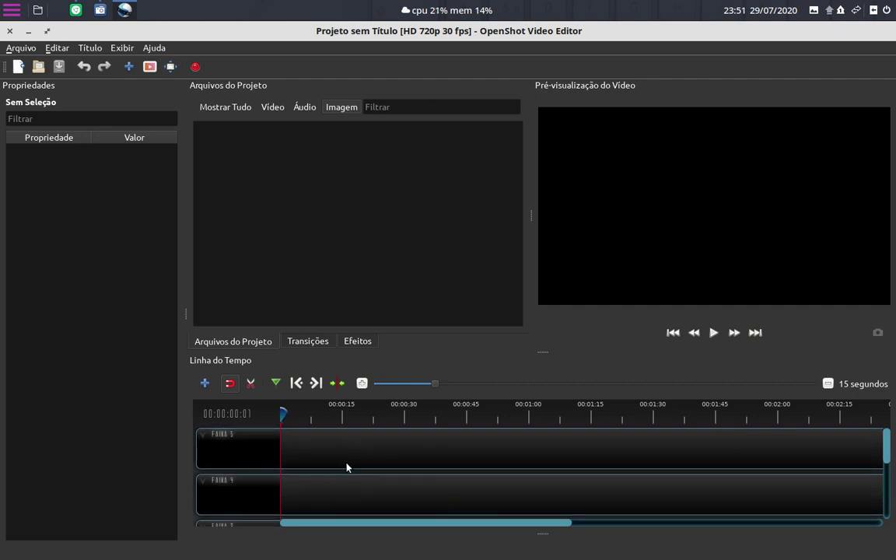
{"action": "scroll", "coordinate": [327, 472], "scroll_direction": "down", "scroll_amount": 1}
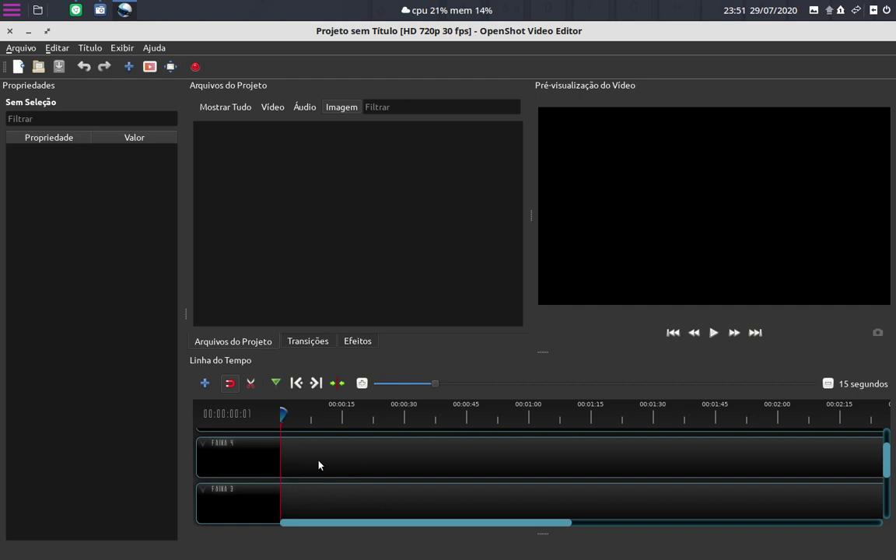
{"action": "scroll", "coordinate": [304, 470], "scroll_direction": "up", "scroll_amount": 1}
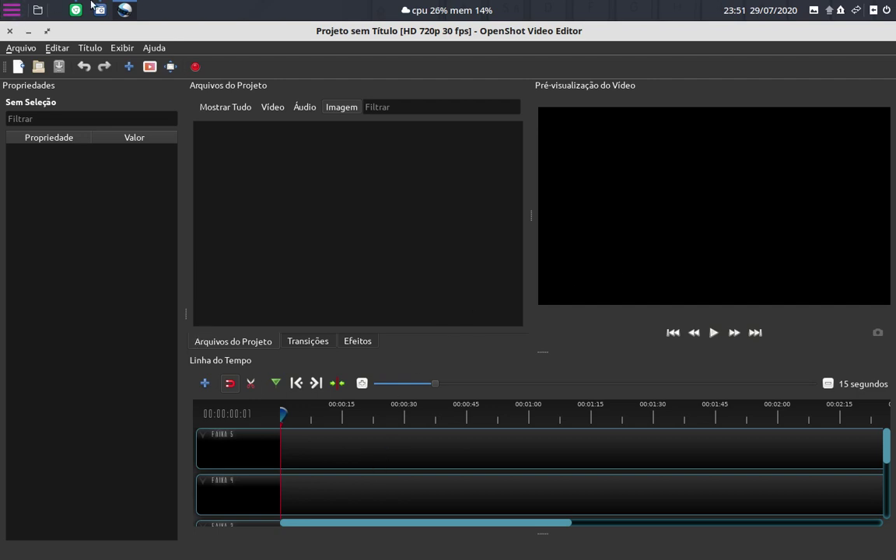
- Snap OpenShot right, maximize Chrome, scroll the shortcuts table, and open the Files page
{"action": "left_click_drag", "start_coordinate": [445, 31], "coordinate": [893, 228]}
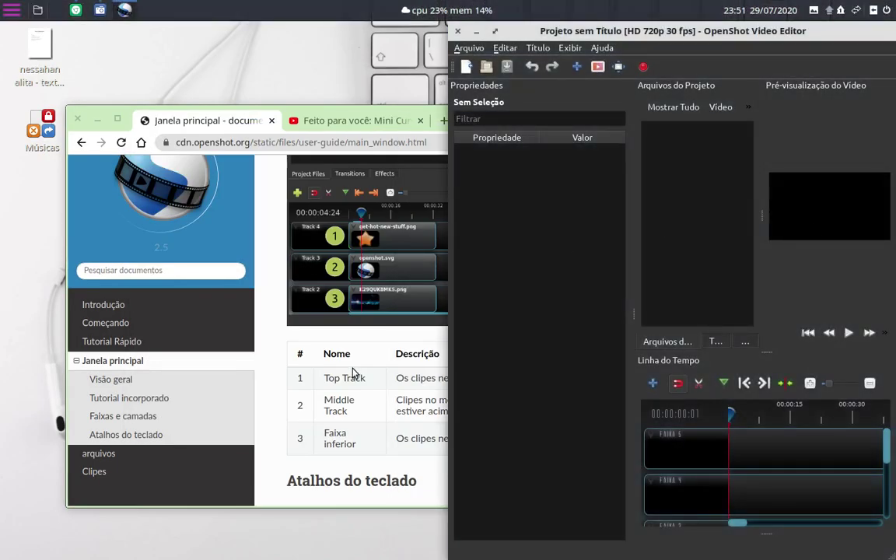
{"action": "double_click", "coordinate": [482, 120]}
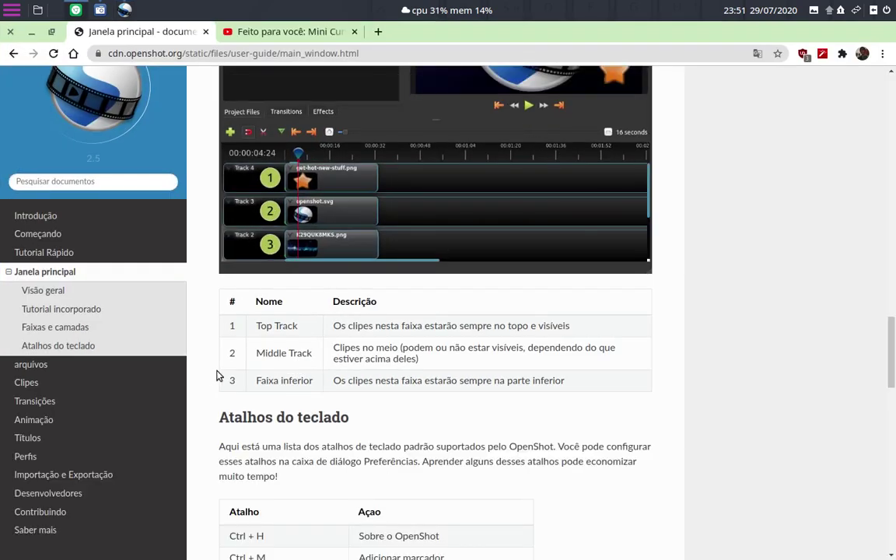
{"action": "scroll", "coordinate": [217, 375], "scroll_direction": "down", "scroll_amount": 2}
{"action": "scroll", "coordinate": [217, 378], "scroll_direction": "down", "scroll_amount": 2}
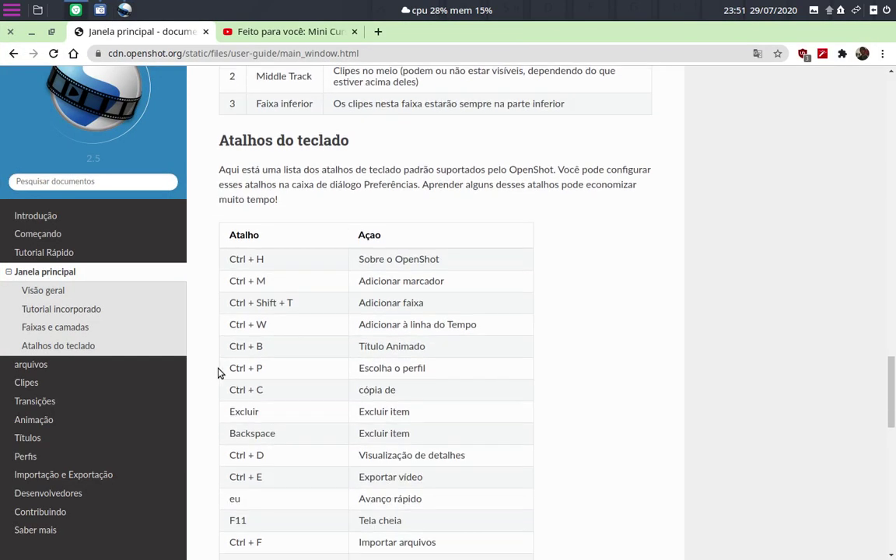
{"action": "scroll", "coordinate": [218, 377], "scroll_direction": "down", "scroll_amount": 3}
{"action": "scroll", "coordinate": [220, 374], "scroll_direction": "down", "scroll_amount": 4}
{"action": "scroll", "coordinate": [220, 374], "scroll_direction": "down", "scroll_amount": 4}
{"action": "scroll", "coordinate": [220, 371], "scroll_direction": "down", "scroll_amount": 2}
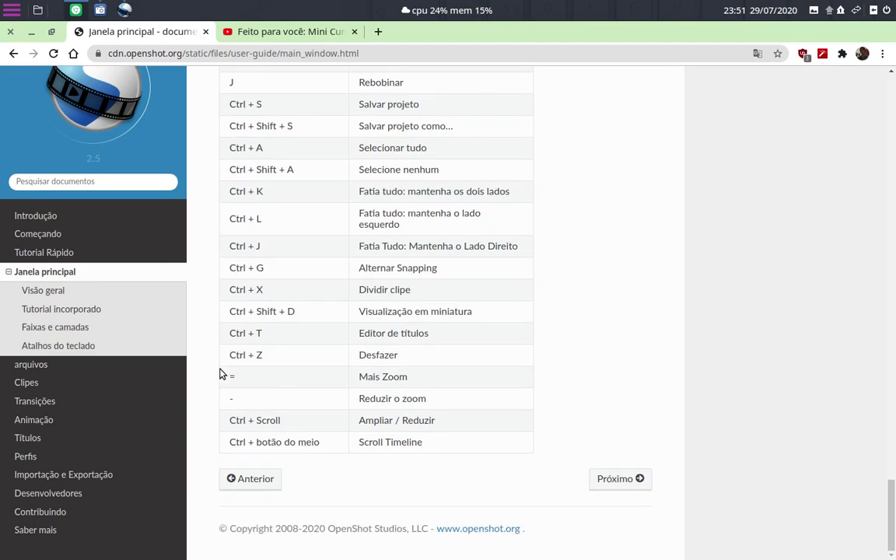
{"action": "left_click", "coordinate": [36, 360]}
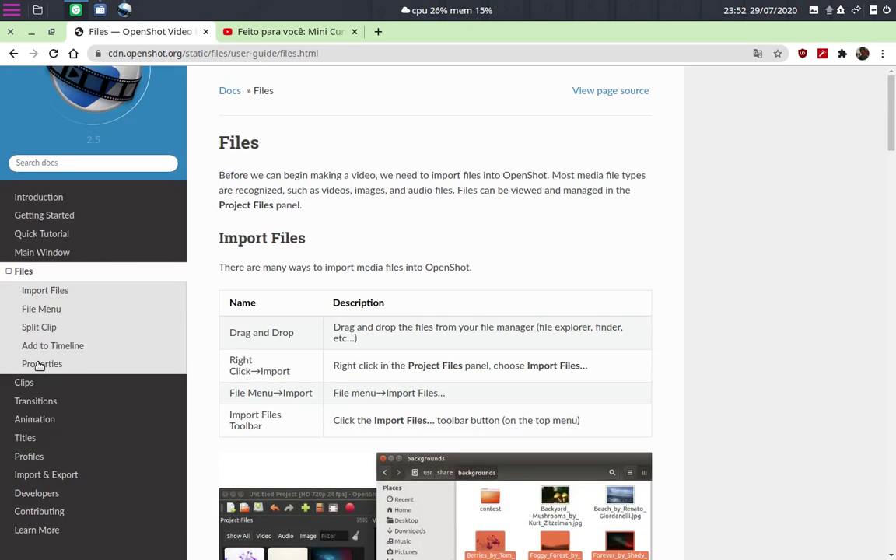
- Scroll the Files page down to Propriedades, then minimize Chrome to reveal OpenShot
{"action": "scroll", "coordinate": [230, 296], "scroll_direction": "down", "scroll_amount": 1}
{"action": "scroll", "coordinate": [311, 350], "scroll_direction": "down", "scroll_amount": 1}
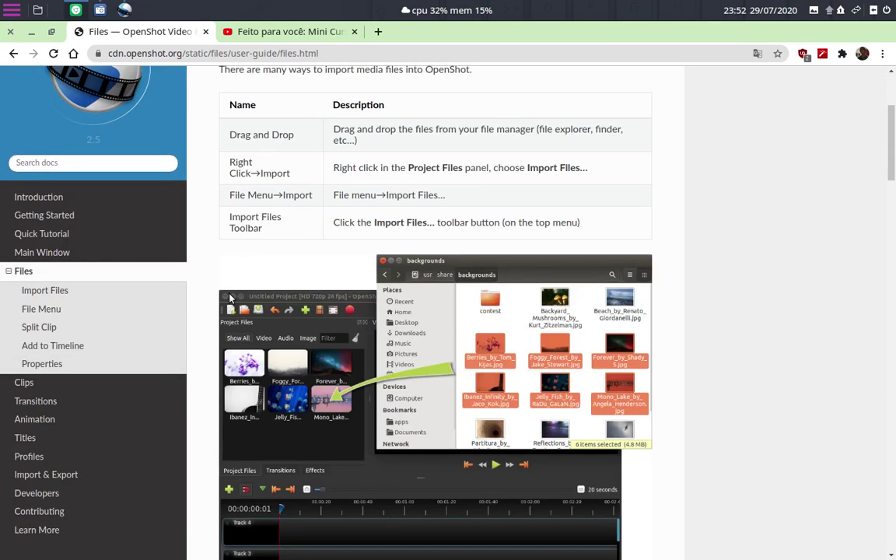
{"action": "scroll", "coordinate": [416, 445], "scroll_direction": "down", "scroll_amount": 2}
{"action": "scroll", "coordinate": [373, 395], "scroll_direction": "down", "scroll_amount": 4}
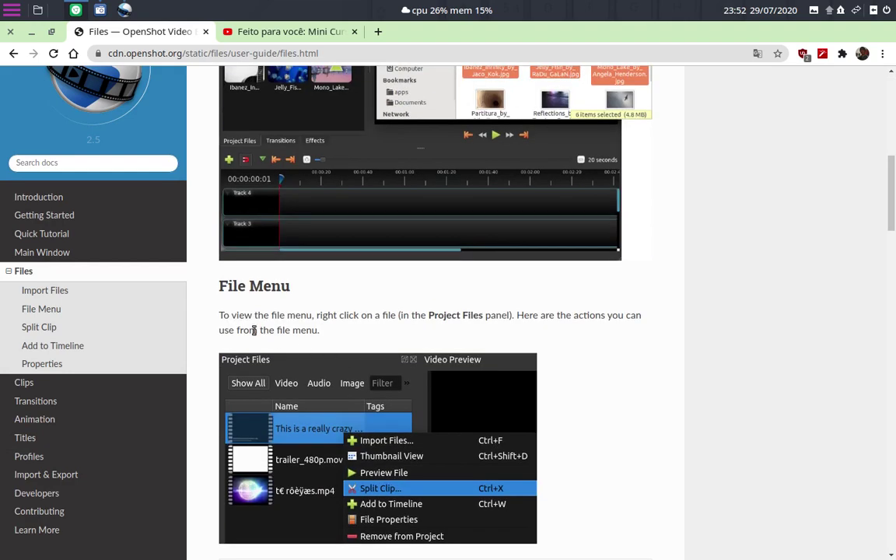
{"action": "scroll", "coordinate": [194, 319], "scroll_direction": "down", "scroll_amount": 2}
{"action": "scroll", "coordinate": [207, 313], "scroll_direction": "down", "scroll_amount": 3}
{"action": "scroll", "coordinate": [207, 312], "scroll_direction": "down", "scroll_amount": 3}
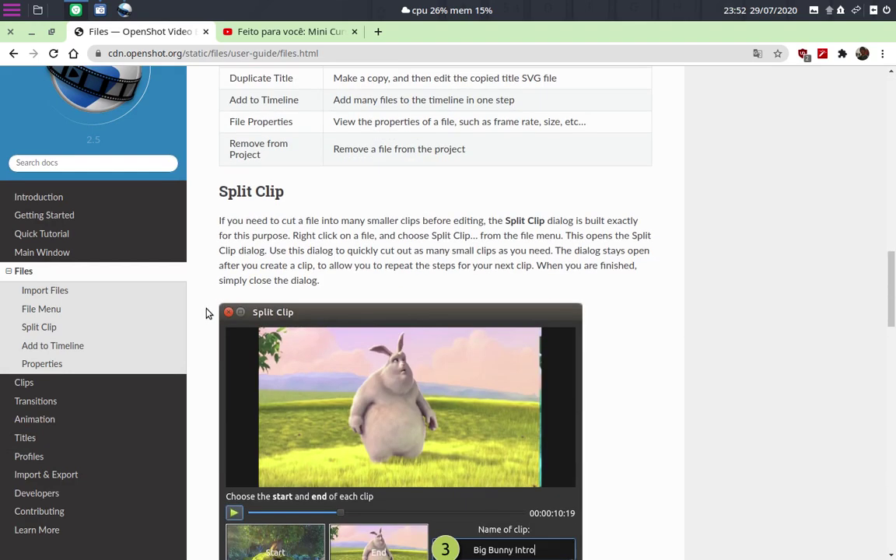
{"action": "scroll", "coordinate": [207, 313], "scroll_direction": "down", "scroll_amount": 3}
{"action": "scroll", "coordinate": [207, 313], "scroll_direction": "down", "scroll_amount": 3}
{"action": "scroll", "coordinate": [207, 313], "scroll_direction": "down", "scroll_amount": 1}
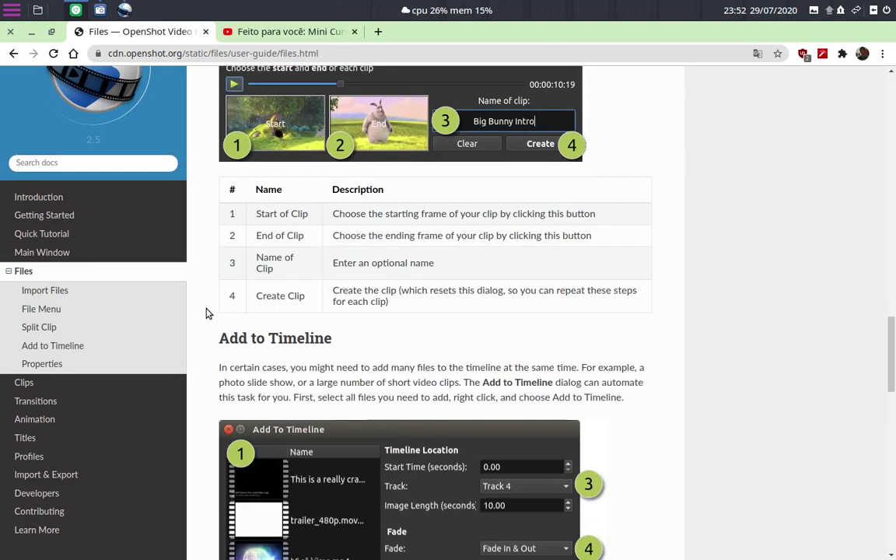
{"action": "scroll", "coordinate": [206, 312], "scroll_direction": "down", "scroll_amount": 2}
{"action": "scroll", "coordinate": [207, 313], "scroll_direction": "down", "scroll_amount": 3}
{"action": "scroll", "coordinate": [207, 313], "scroll_direction": "down", "scroll_amount": 2}
{"action": "scroll", "coordinate": [206, 314], "scroll_direction": "down", "scroll_amount": 4}
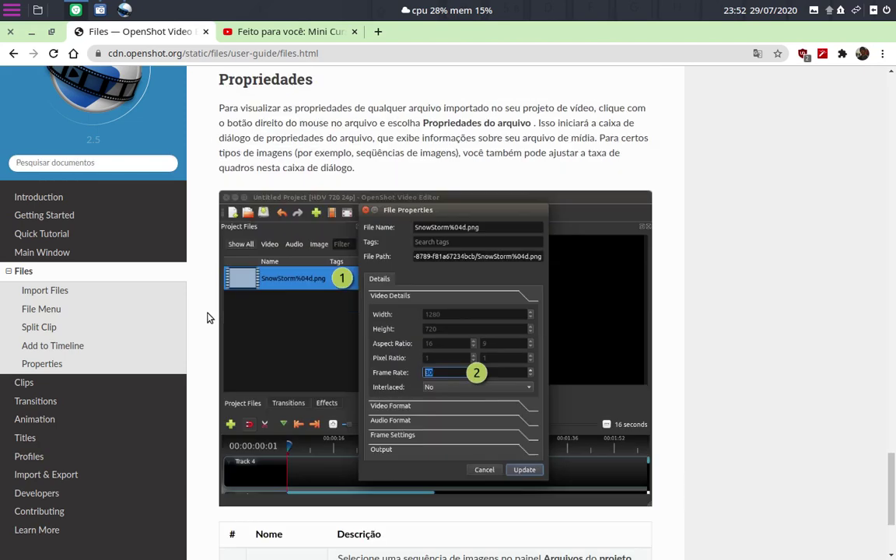
{"action": "scroll", "coordinate": [208, 322], "scroll_direction": "down", "scroll_amount": 2}
{"action": "scroll", "coordinate": [429, 325], "scroll_direction": "up", "scroll_amount": 2}
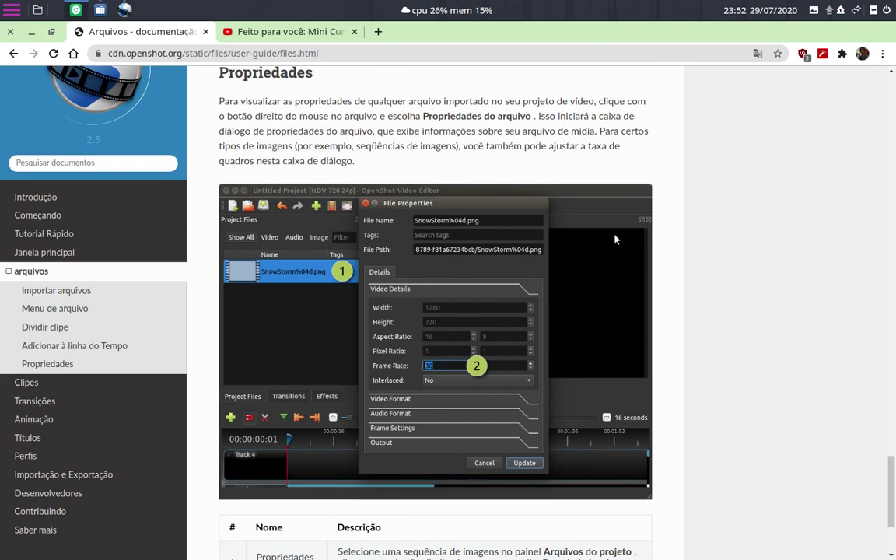
{"action": "left_click", "coordinate": [74, 11]}
- Maximize OpenShot and open its Arquivo menu
{"action": "double_click", "coordinate": [606, 30]}
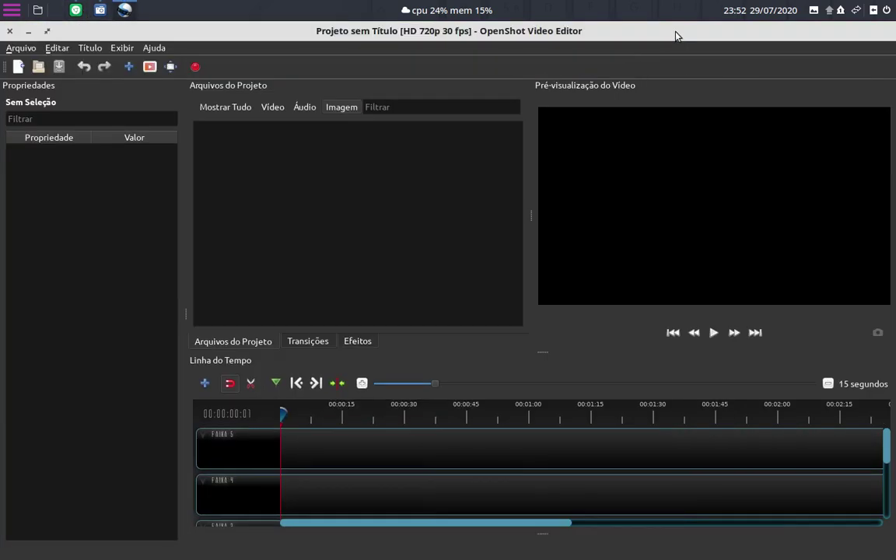
{"action": "left_click", "coordinate": [19, 49]}
{"action": "left_click", "coordinate": [20, 48]}
{"action": "left_click", "coordinate": [20, 48]}
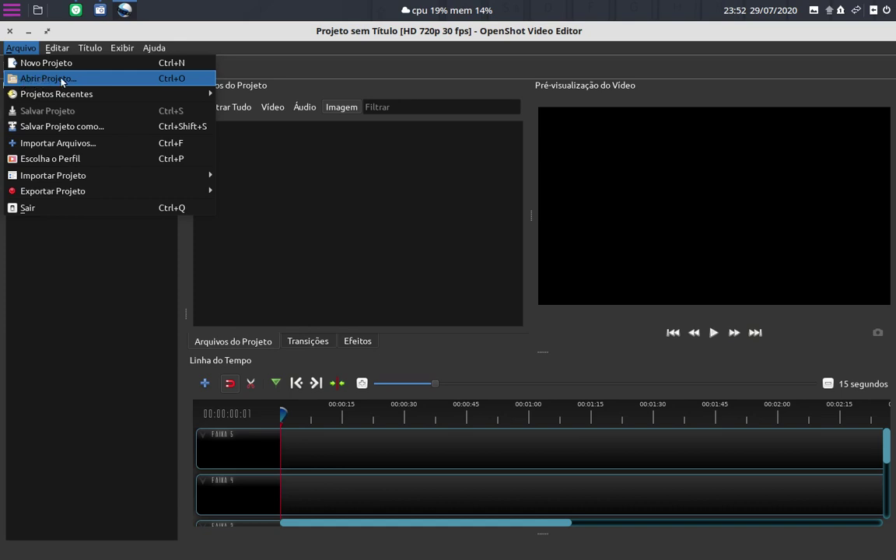
- Import bensound-acousticbreeze.mp3 from Imagens/sound free via Arquivo > Importar Arquivos
{"action": "left_click", "coordinate": [49, 144]}
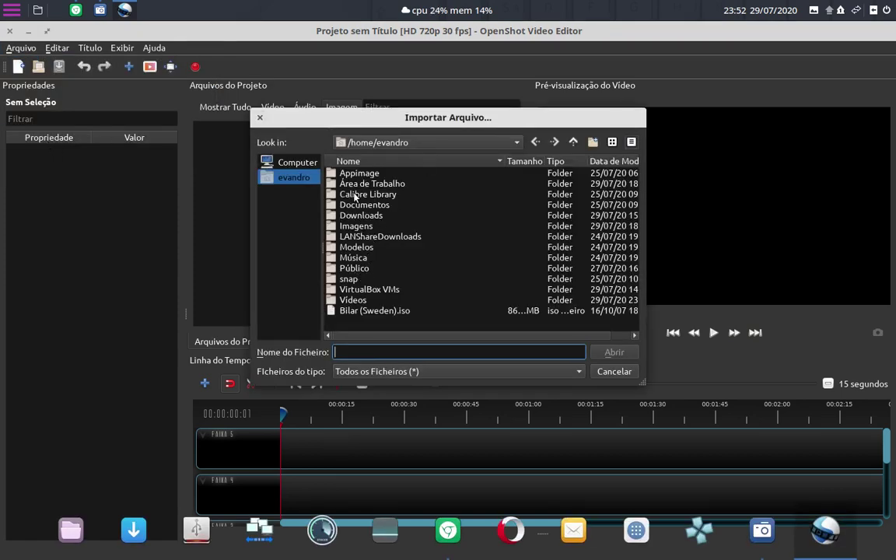
{"action": "double_click", "coordinate": [355, 225]}
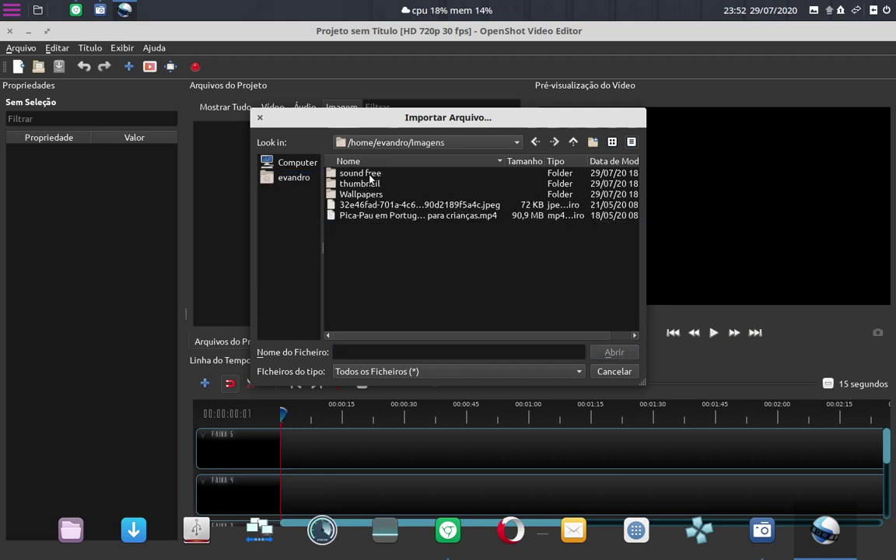
{"action": "double_click", "coordinate": [371, 175]}
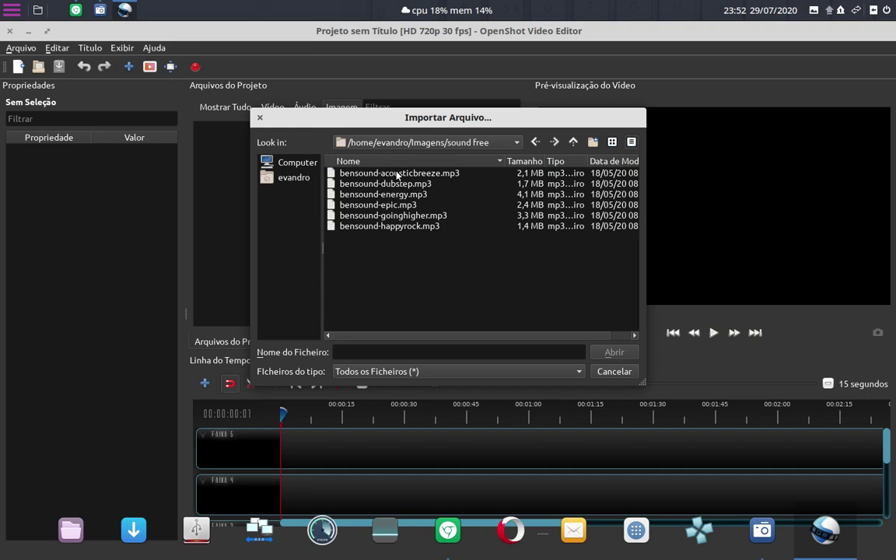
{"action": "left_click", "coordinate": [397, 174]}
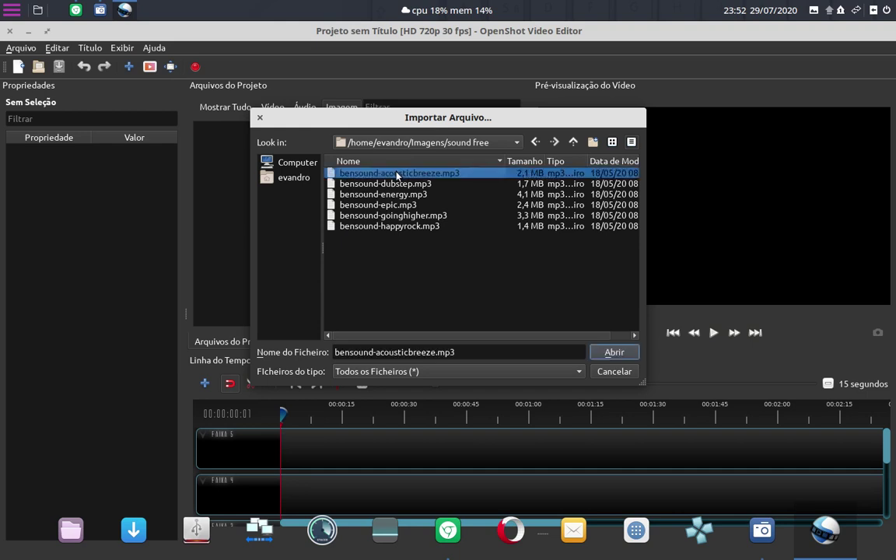
{"action": "left_click", "coordinate": [614, 352]}
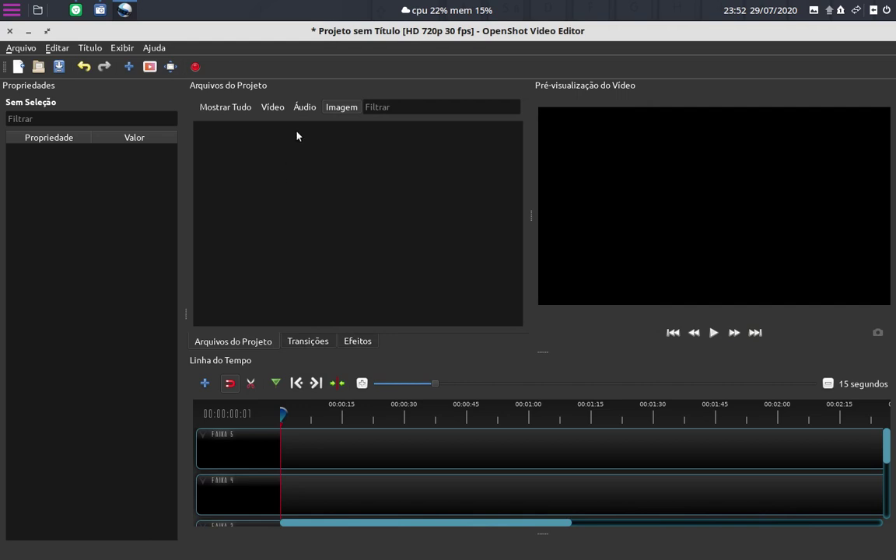
- Cycle the Áudio, Vídeo, Mostrar Tudo and Imagem filters to confirm the bensound audio is listed
{"action": "left_click", "coordinate": [311, 109]}
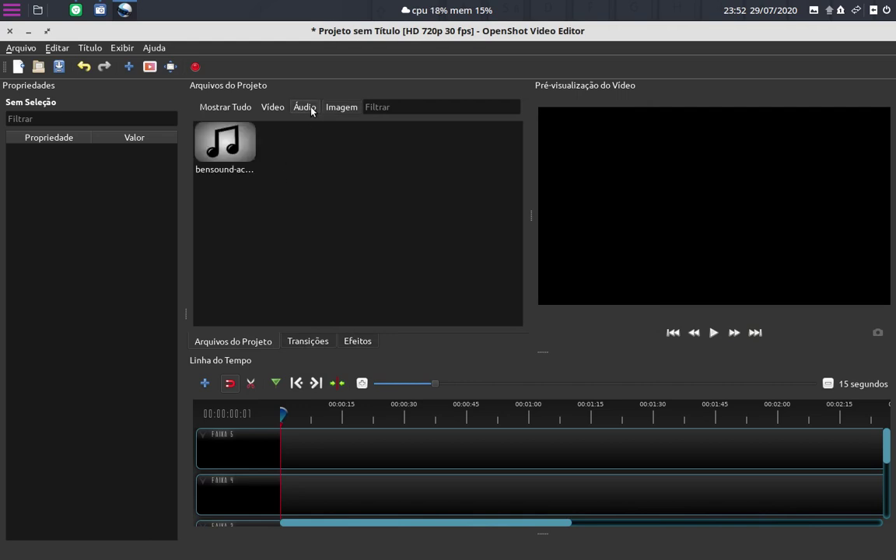
{"action": "left_click", "coordinate": [234, 107]}
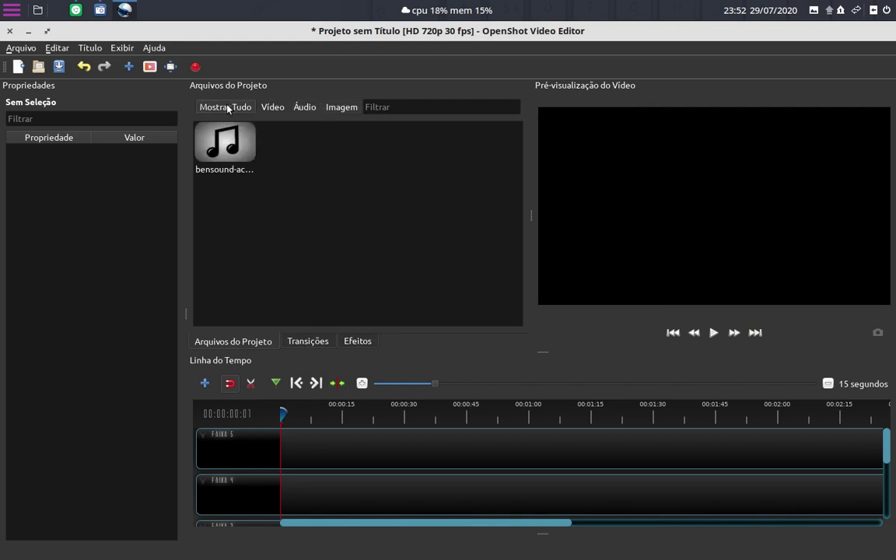
{"action": "left_click", "coordinate": [304, 106]}
{"action": "left_click", "coordinate": [274, 107]}
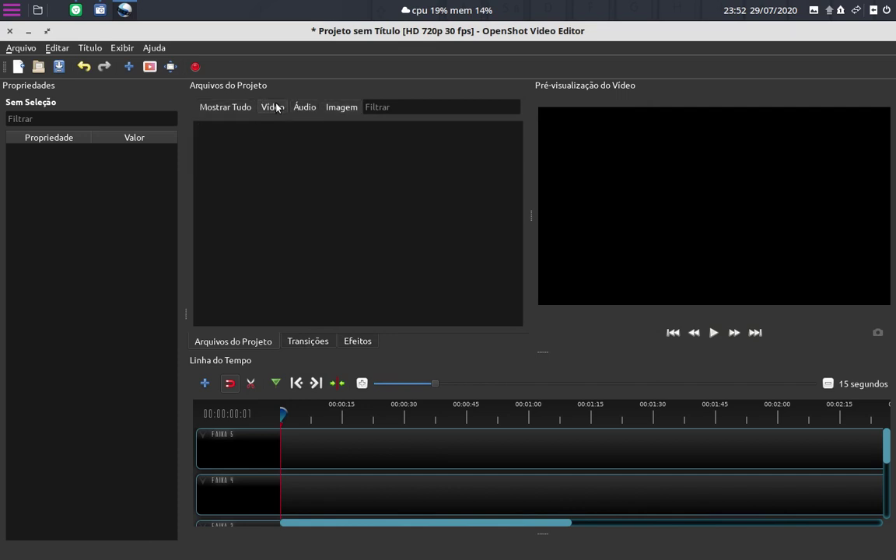
{"action": "left_click", "coordinate": [233, 107]}
{"action": "left_click", "coordinate": [272, 108]}
{"action": "left_click", "coordinate": [300, 109]}
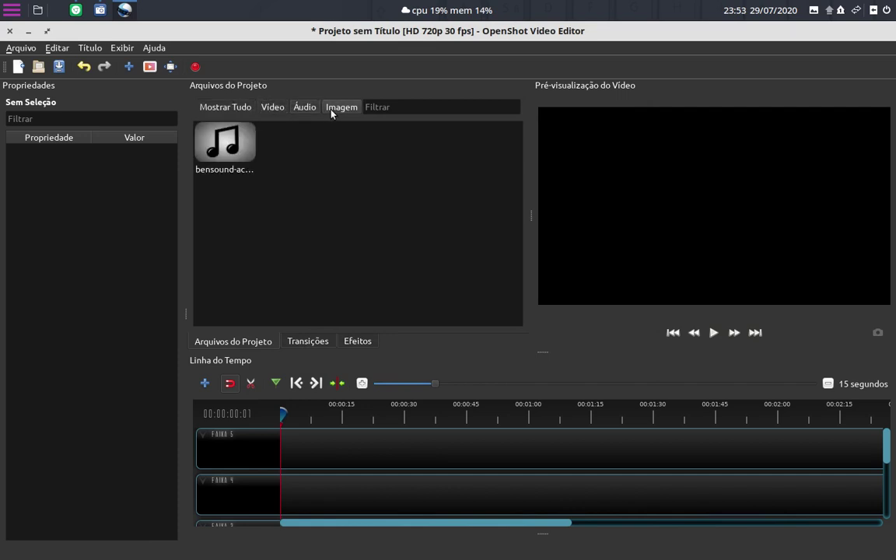
{"action": "left_click", "coordinate": [330, 109]}
{"action": "left_click", "coordinate": [305, 109]}
- Dock OpenShot to the right half and open the file manager at the home folder
{"action": "left_click_drag", "start_coordinate": [398, 29], "coordinate": [894, 95]}
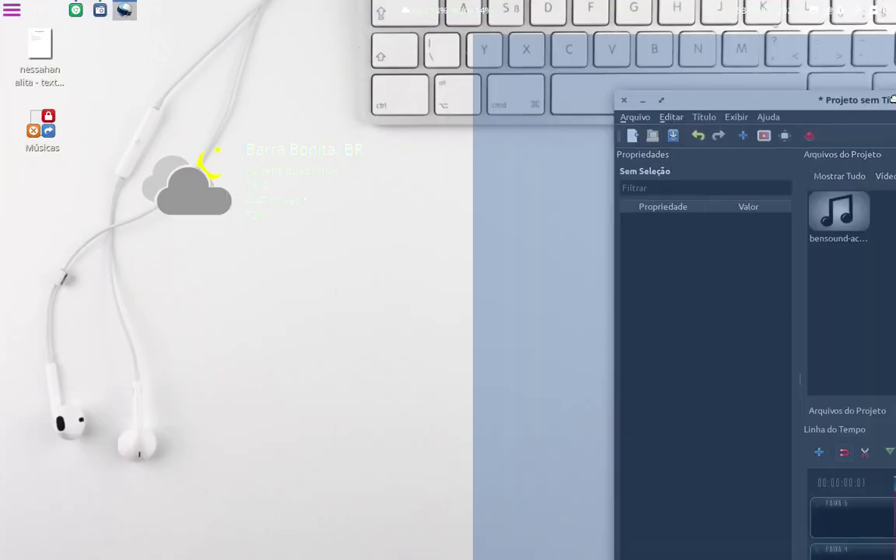
{"action": "mouse_move", "coordinate": [193, 558]}
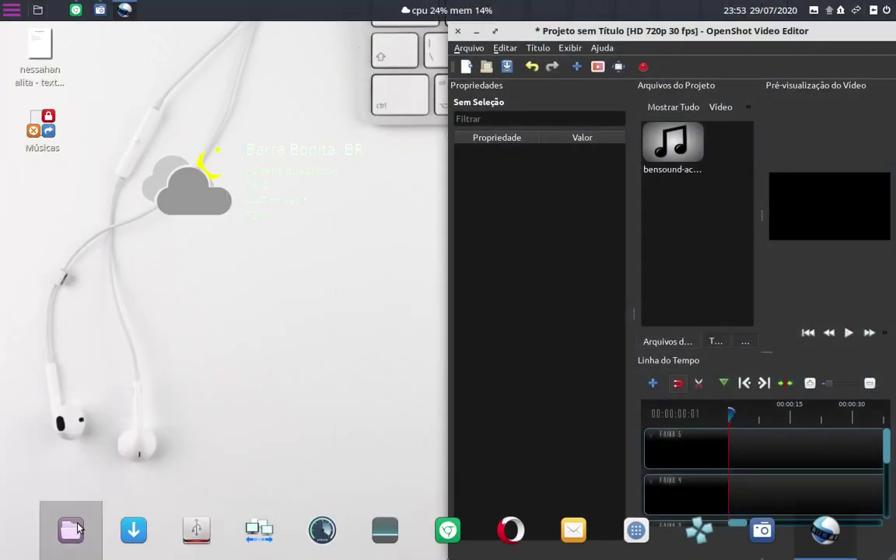
{"action": "left_click", "coordinate": [70, 529]}
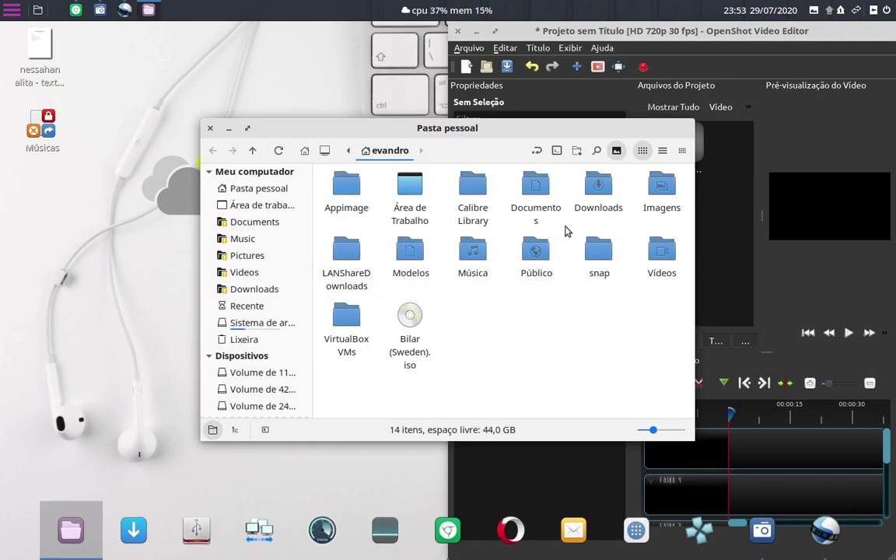
{"action": "key", "text": "alt+Up"}
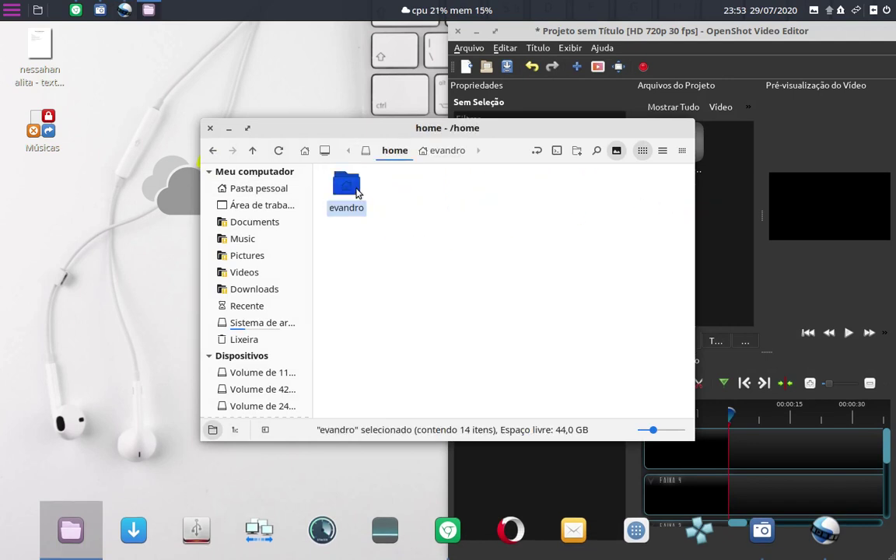
{"action": "double_click", "coordinate": [357, 192]}
- Open the Imagens folder and add the Pica-Pau cartoon mp4 to Arquivos do Projeto
{"action": "left_click_drag", "start_coordinate": [420, 126], "coordinate": [336, 141]}
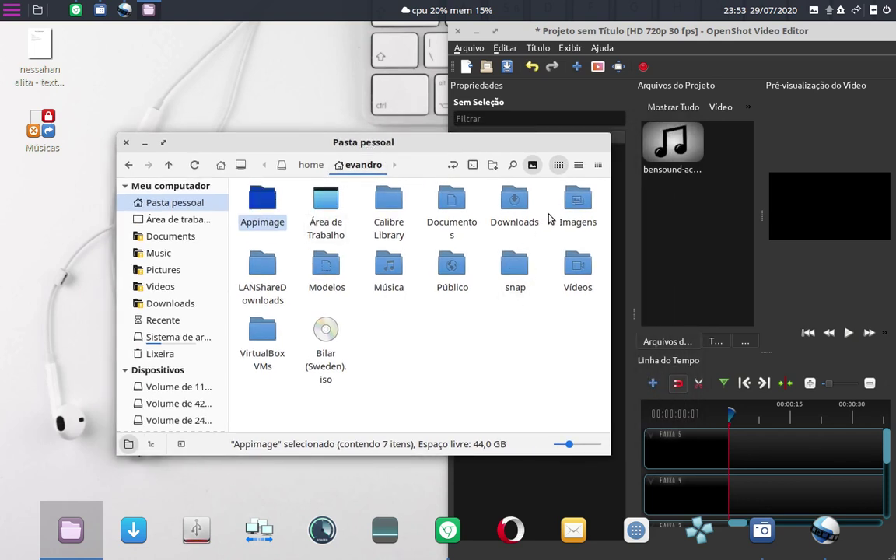
{"action": "double_click", "coordinate": [578, 206]}
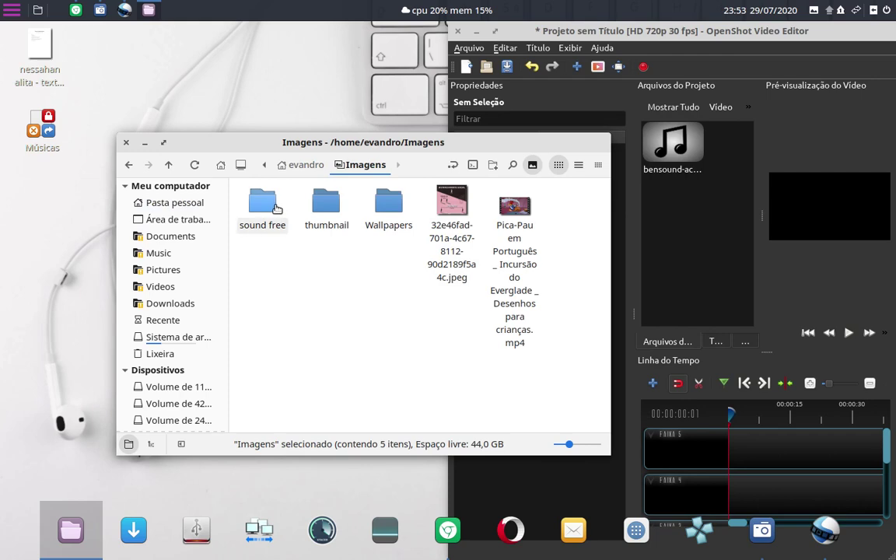
{"action": "left_click_drag", "start_coordinate": [393, 143], "coordinate": [312, 246]}
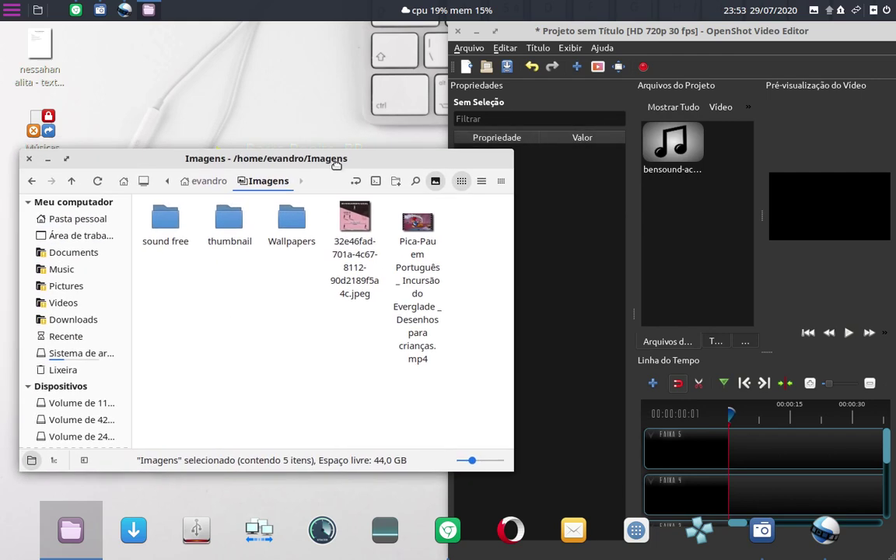
{"action": "left_click_drag", "start_coordinate": [433, 311], "coordinate": [685, 228]}
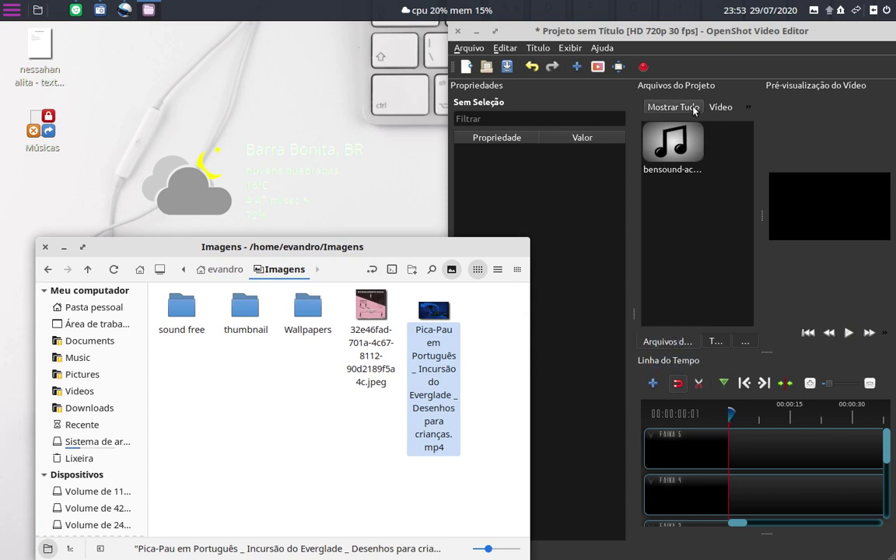
- Add the pink 32e46fad poster jpeg from the file manager to the project files
{"action": "left_click", "coordinate": [721, 108]}
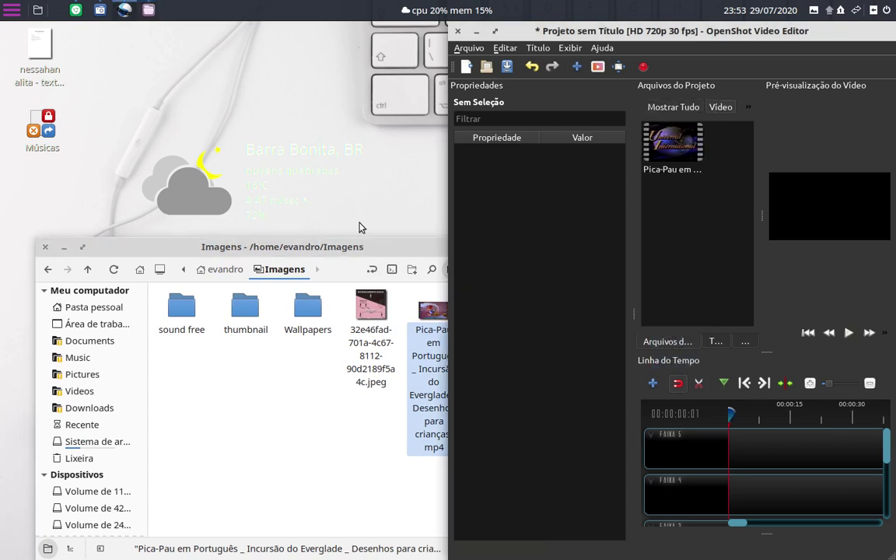
{"action": "left_click", "coordinate": [274, 416]}
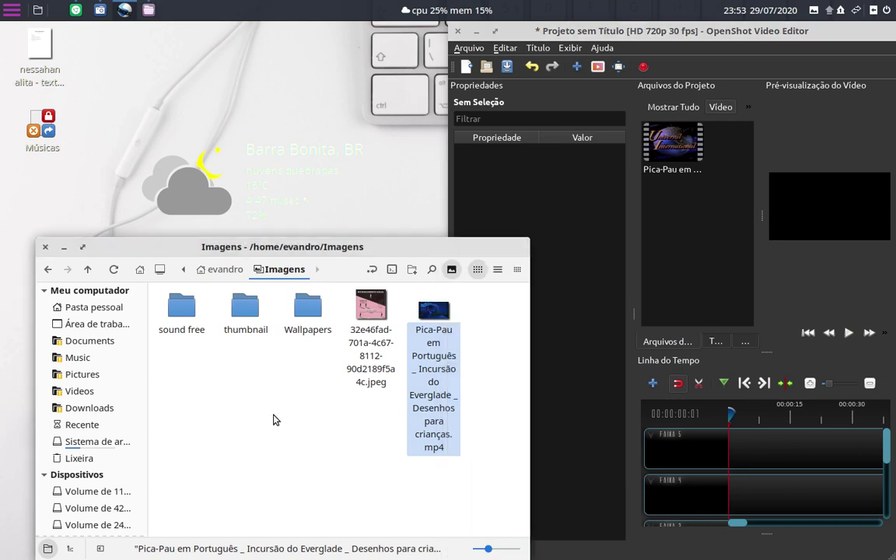
{"action": "left_click", "coordinate": [374, 311]}
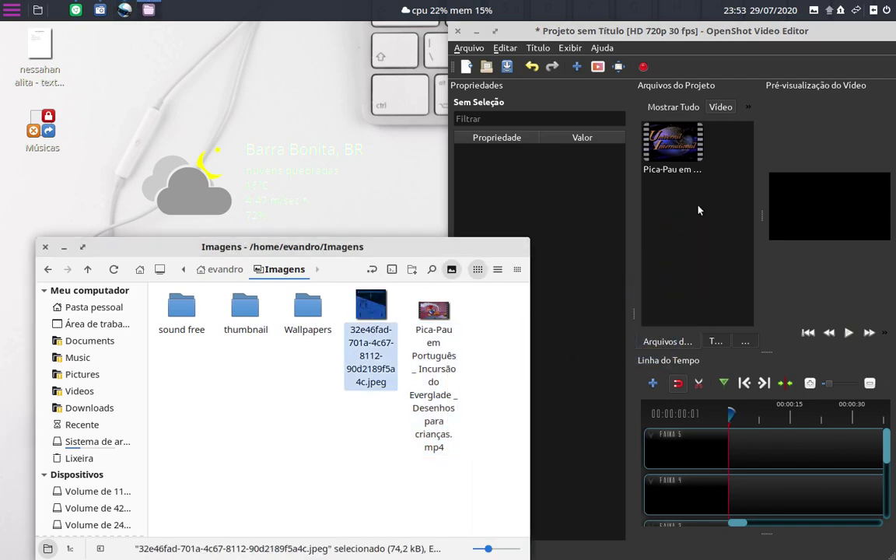
{"action": "left_click_drag", "start_coordinate": [375, 312], "coordinate": [691, 231]}
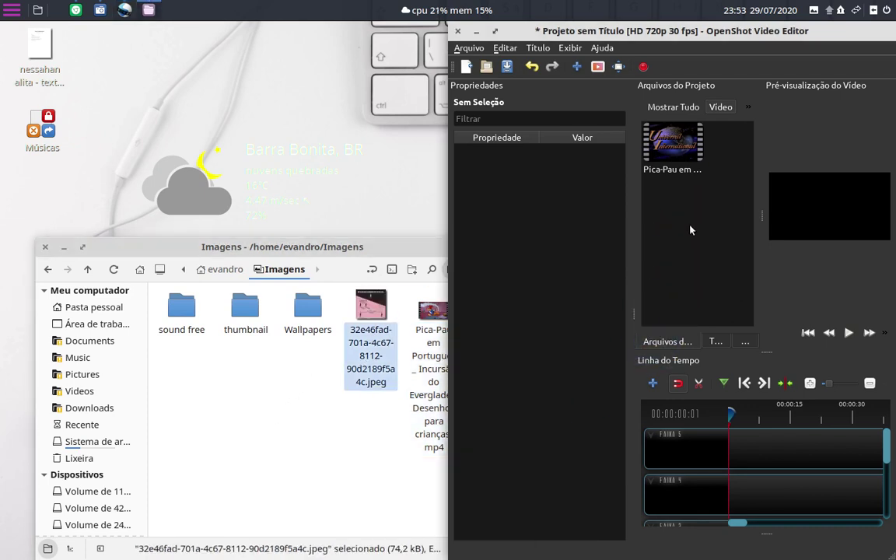
- Show all project files with Mostrar Tudo and open the Wallpapers folder
{"action": "left_click", "coordinate": [681, 109]}
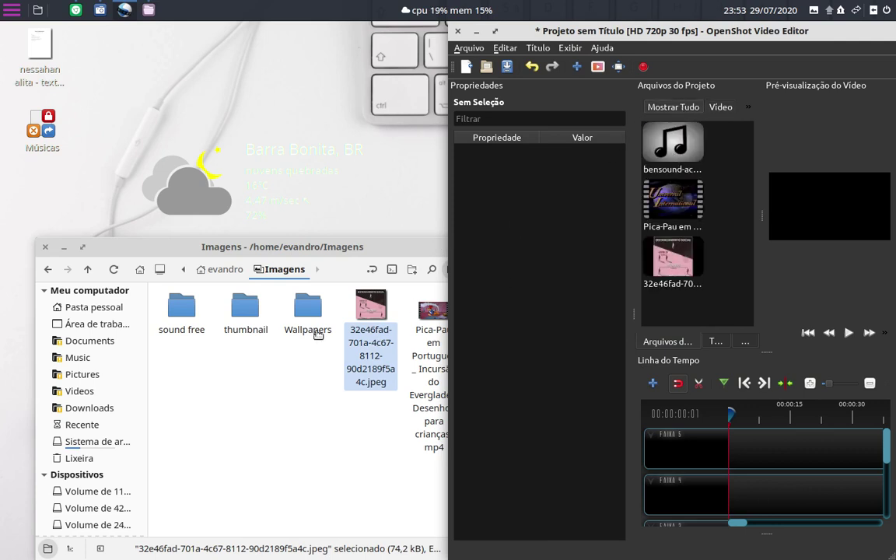
{"action": "left_click", "coordinate": [274, 374]}
{"action": "double_click", "coordinate": [310, 314]}
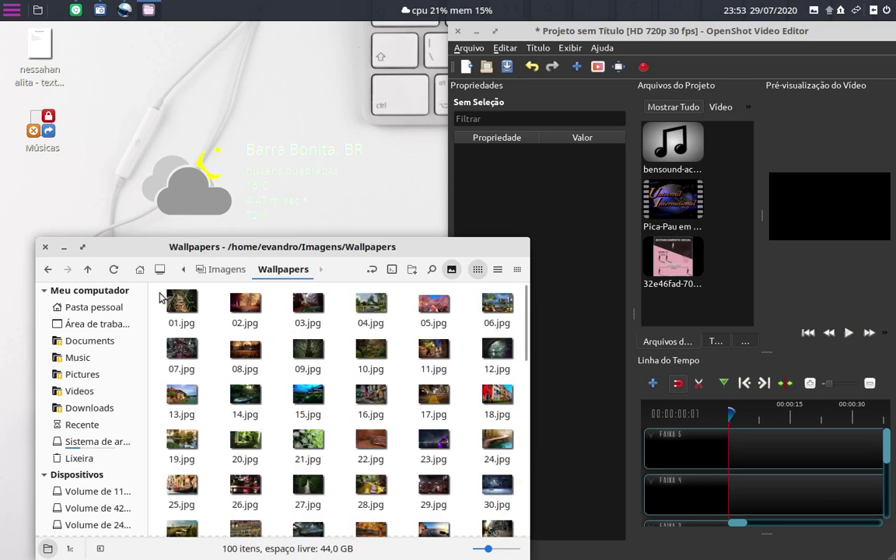
- Import wallpapers 01–12.jpg, answering Sim to each image-sequence prompt
{"action": "mouse_move", "coordinate": [161, 298]}
{"action": "left_mouse_down"}
{"action": "mouse_move", "coordinate": [504, 367]}
{"action": "mouse_move", "coordinate": [622, 327]}
{"action": "mouse_move", "coordinate": [640, 264]}
{"action": "left_mouse_up"}
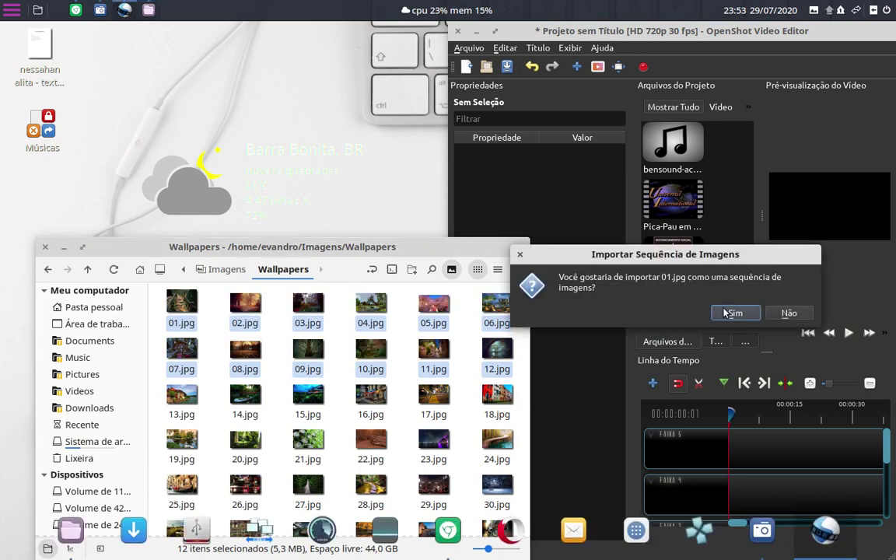
{"action": "left_click", "coordinate": [724, 311]}
{"action": "left_click", "coordinate": [731, 315]}
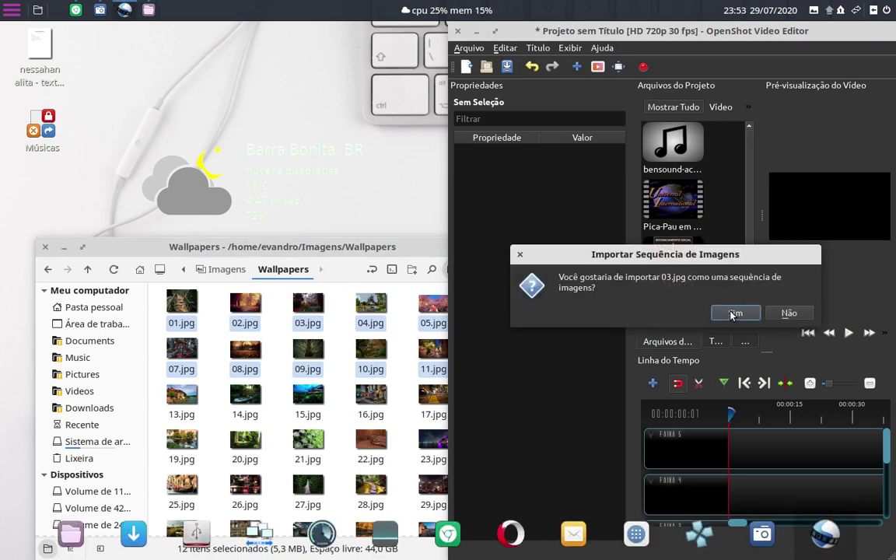
{"action": "left_click", "coordinate": [730, 314]}
{"action": "left_click", "coordinate": [730, 314]}
{"action": "left_click", "coordinate": [730, 314]}
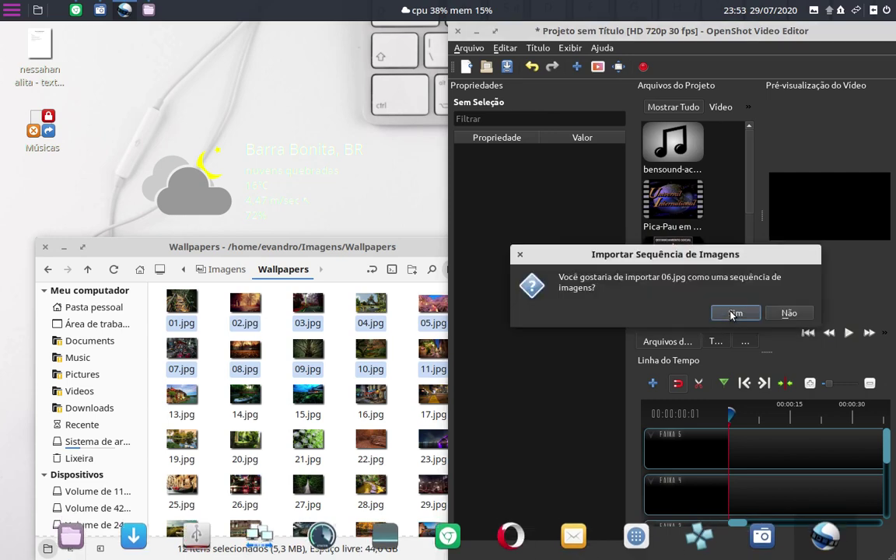
{"action": "left_click", "coordinate": [731, 314]}
{"action": "left_click", "coordinate": [730, 314]}
{"action": "left_click", "coordinate": [731, 314]}
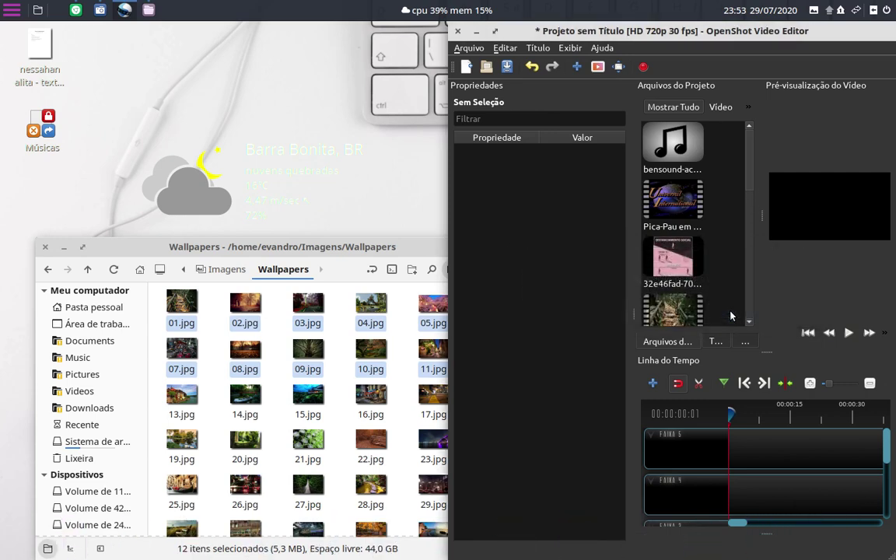
{"action": "left_click", "coordinate": [730, 314]}
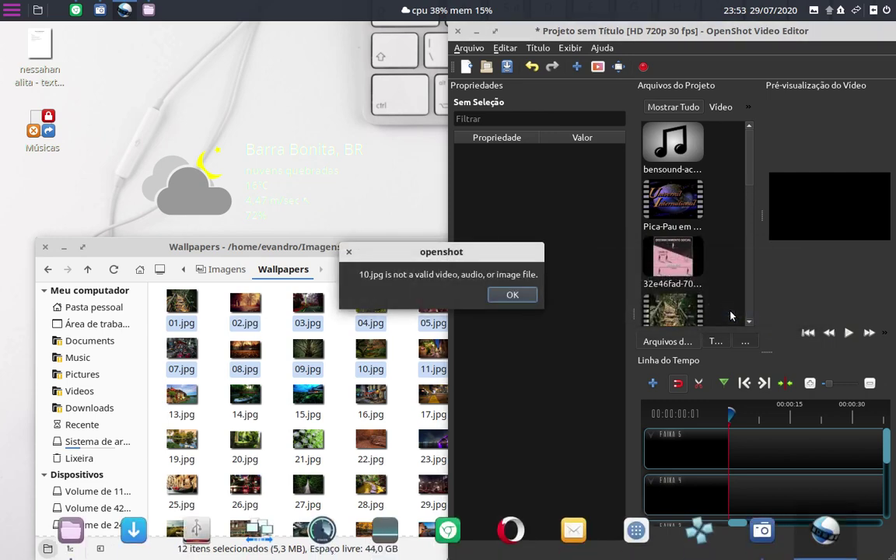
- Dismiss the invalid-file errors for 10.jpg and 12.jpg and return to the Wallpapers window
{"action": "left_click", "coordinate": [509, 294]}
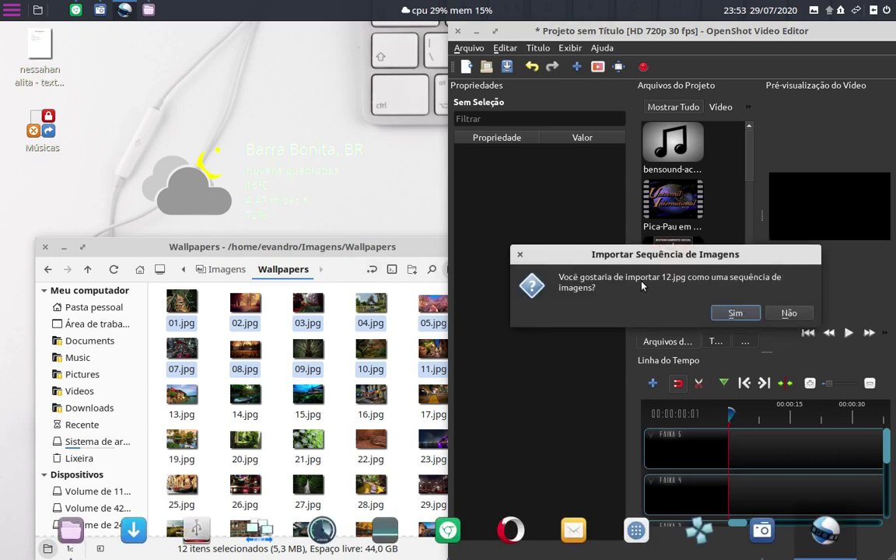
{"action": "left_click", "coordinate": [747, 314]}
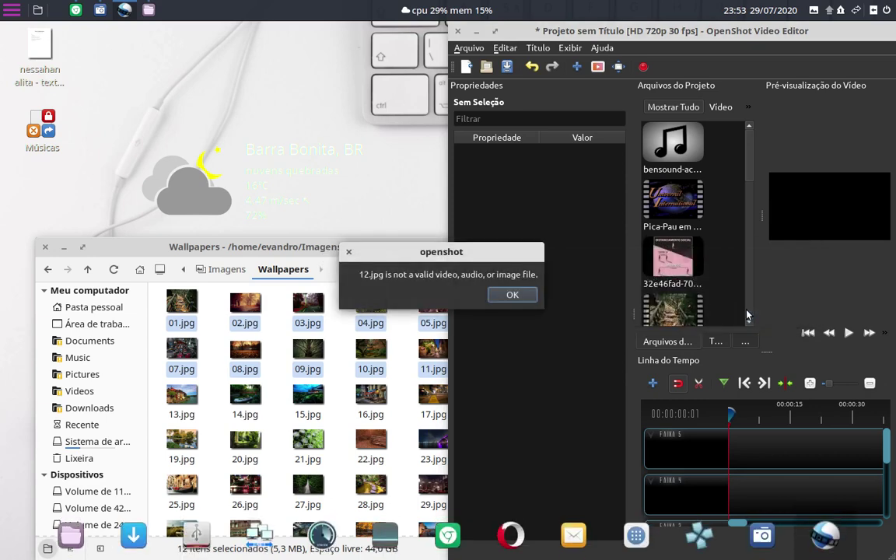
{"action": "left_click", "coordinate": [515, 295]}
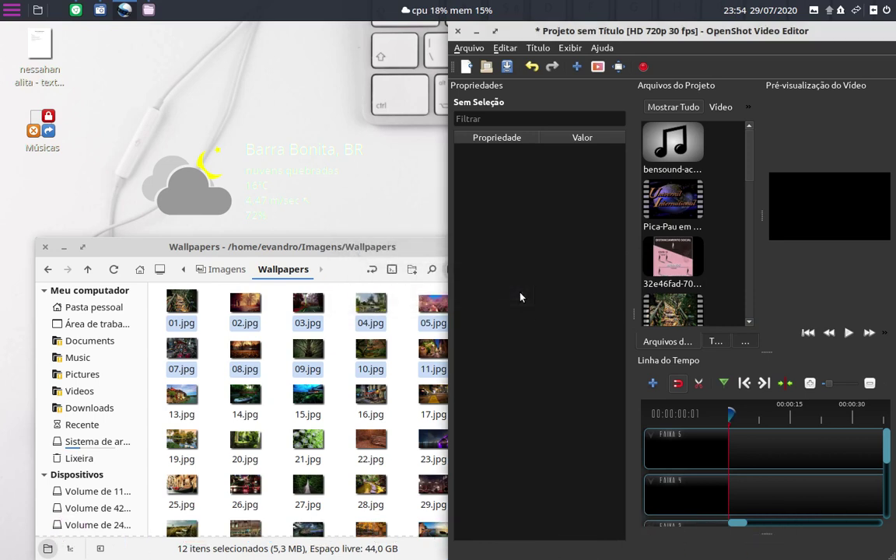
{"action": "left_click", "coordinate": [354, 259]}
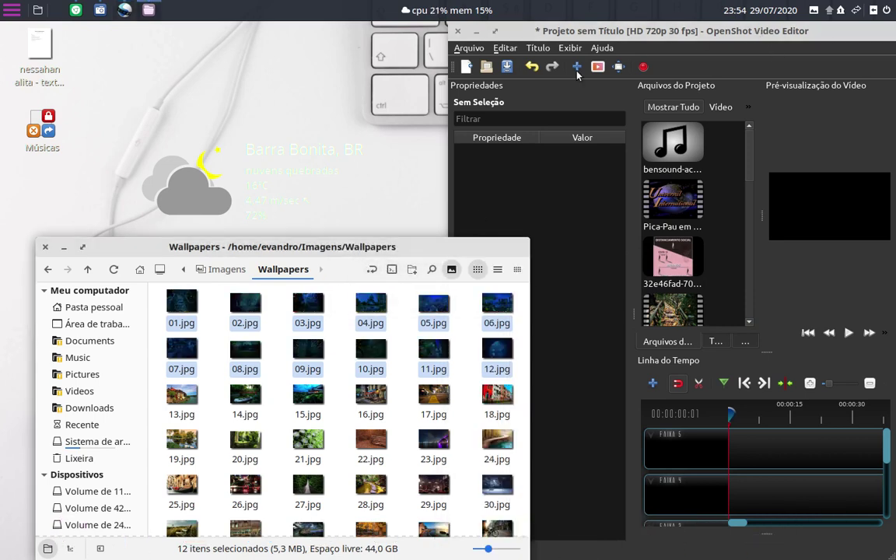
- Maximize OpenShot, close the Wallpapers file manager window, and list all project files
{"action": "double_click", "coordinate": [690, 30]}
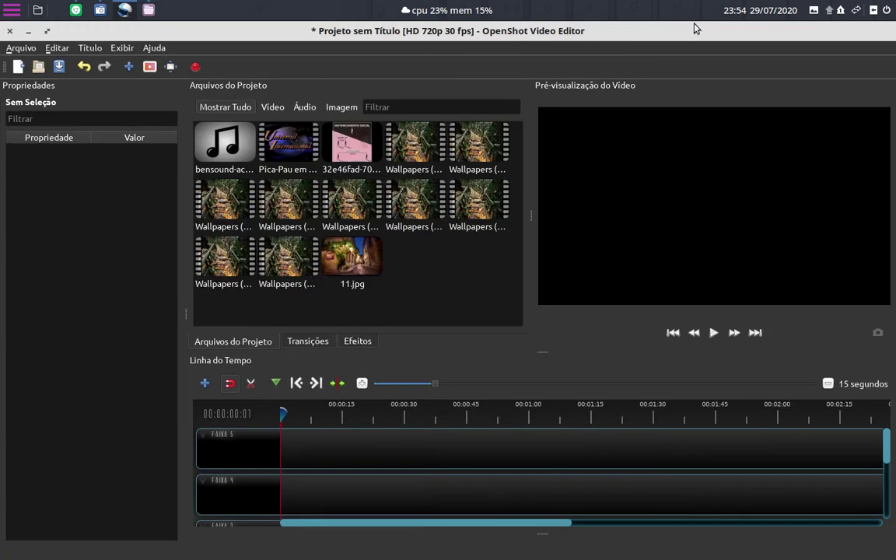
{"action": "left_click", "coordinate": [148, 10]}
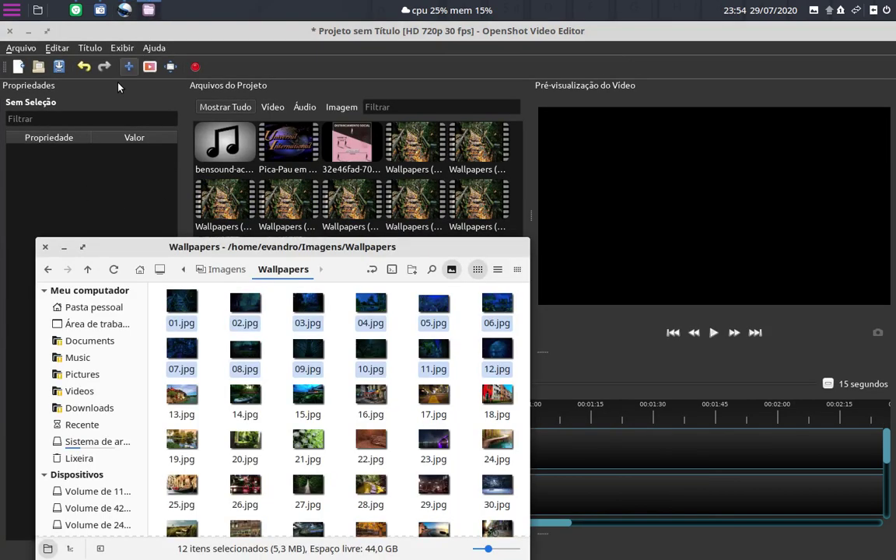
{"action": "left_click", "coordinate": [45, 247]}
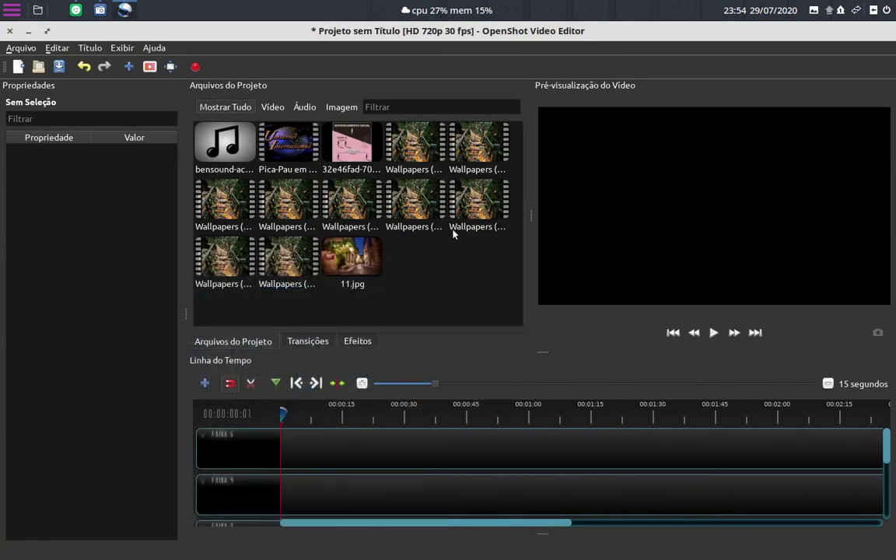
{"action": "left_click", "coordinate": [220, 106]}
- Check the Vídeo and Áudio filters, selecting the Wallpapers sequences and the Pica-Pau cartoon
{"action": "left_click", "coordinate": [273, 107]}
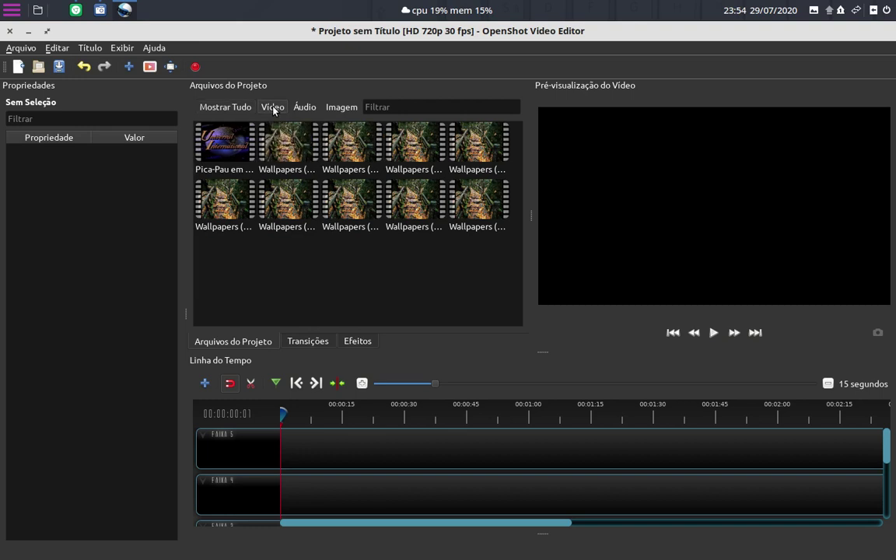
{"action": "left_click", "coordinate": [273, 108]}
{"action": "left_click", "coordinate": [286, 141]}
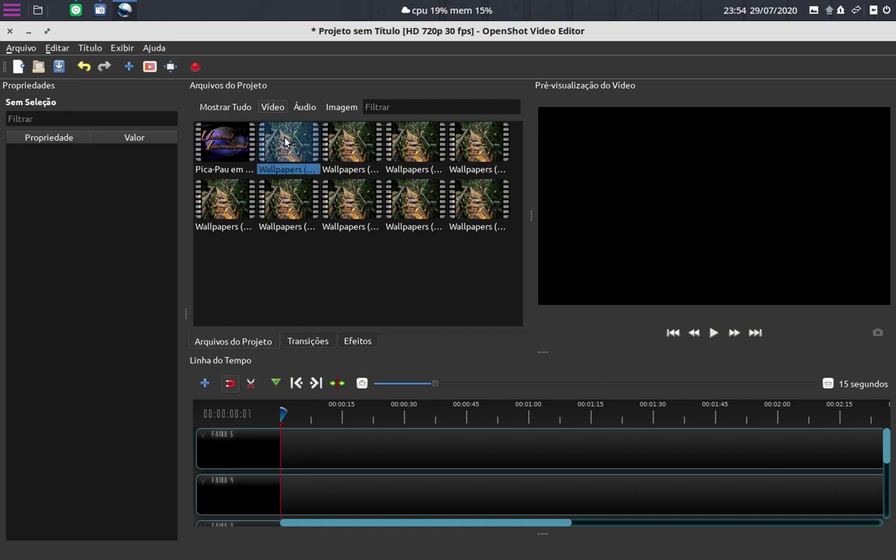
{"action": "left_click", "coordinate": [323, 194]}
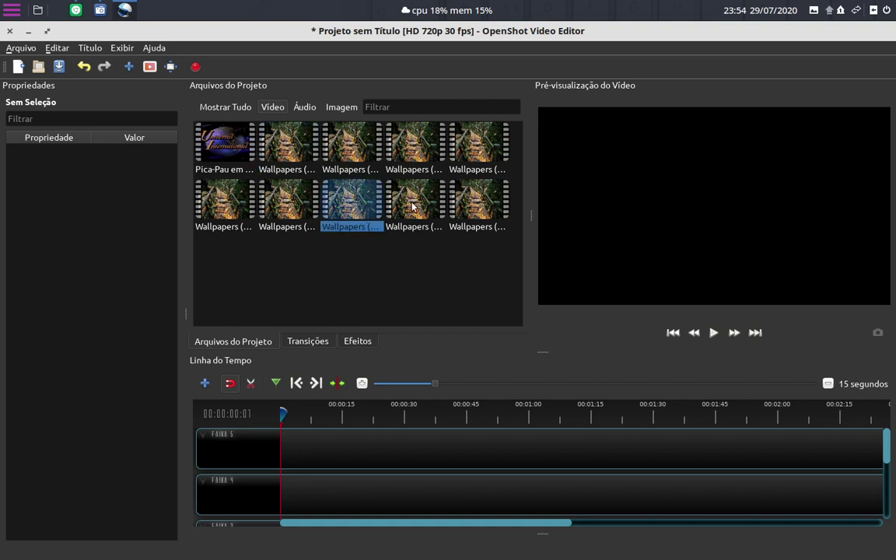
{"action": "left_click", "coordinate": [429, 184]}
{"action": "left_click", "coordinate": [477, 206]}
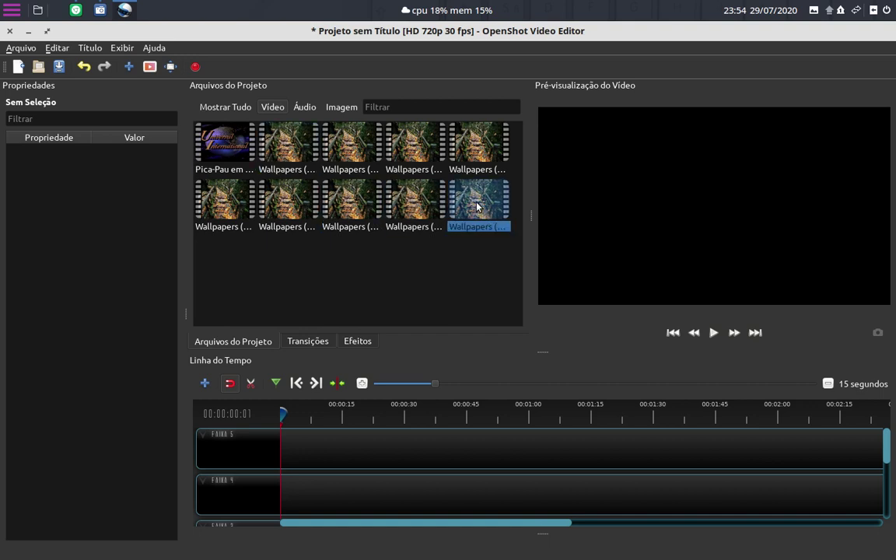
{"action": "left_click", "coordinate": [305, 107]}
{"action": "left_click", "coordinate": [272, 106]}
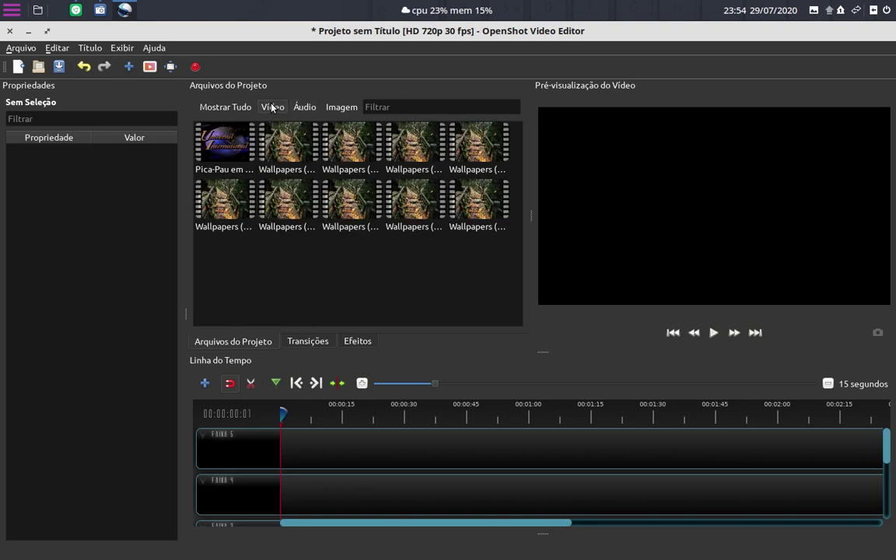
{"action": "left_click", "coordinate": [230, 144]}
{"action": "left_click", "coordinate": [287, 144]}
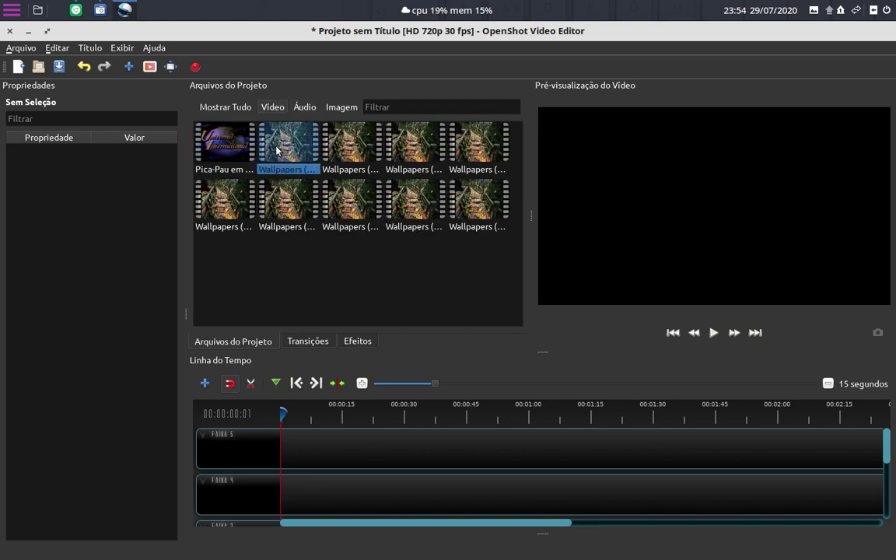
- Check the Imagem filter for 11.jpg and the poster, then return to Mostrar Tudo
{"action": "left_click", "coordinate": [337, 109]}
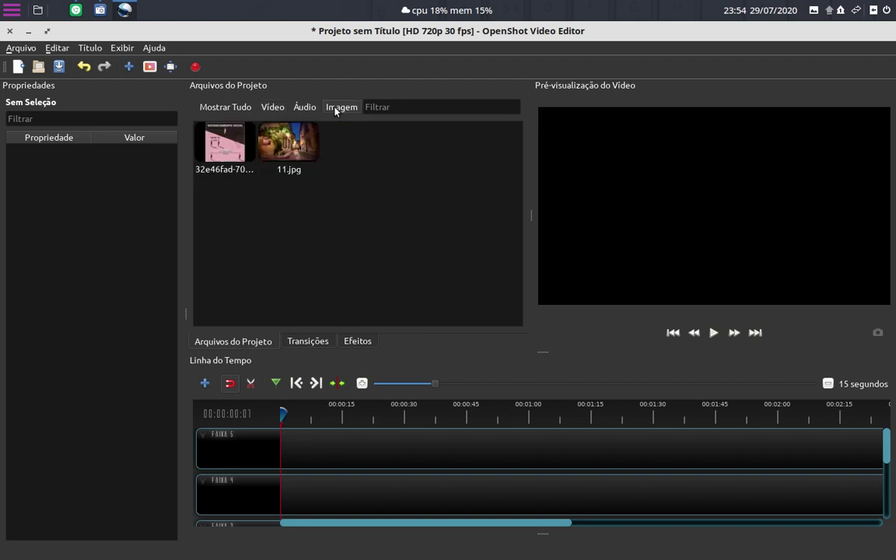
{"action": "left_click", "coordinate": [260, 134]}
{"action": "left_click", "coordinate": [225, 143]}
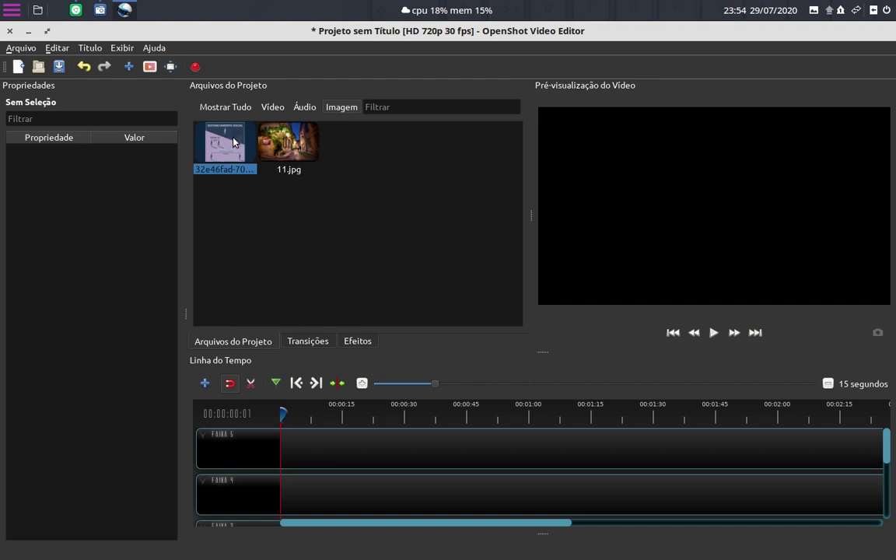
{"action": "left_click", "coordinate": [225, 108]}
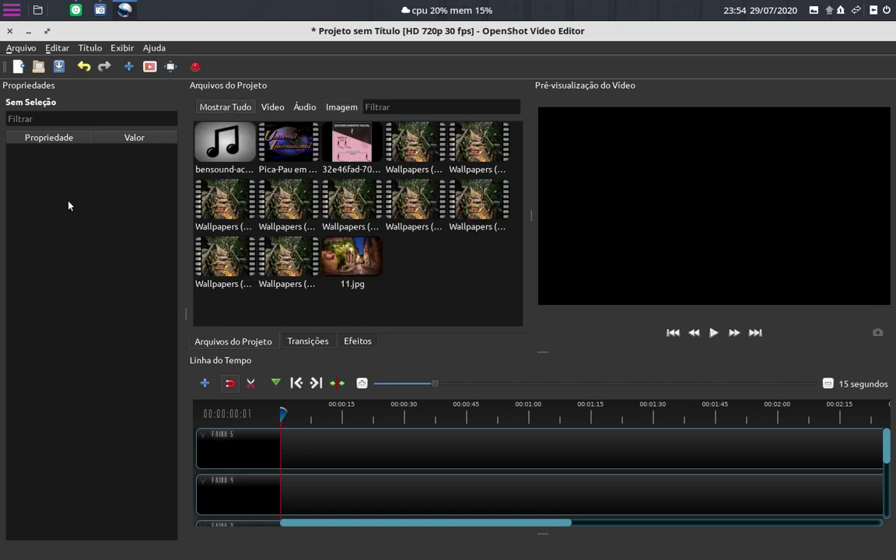
{"action": "left_click", "coordinate": [224, 144]}
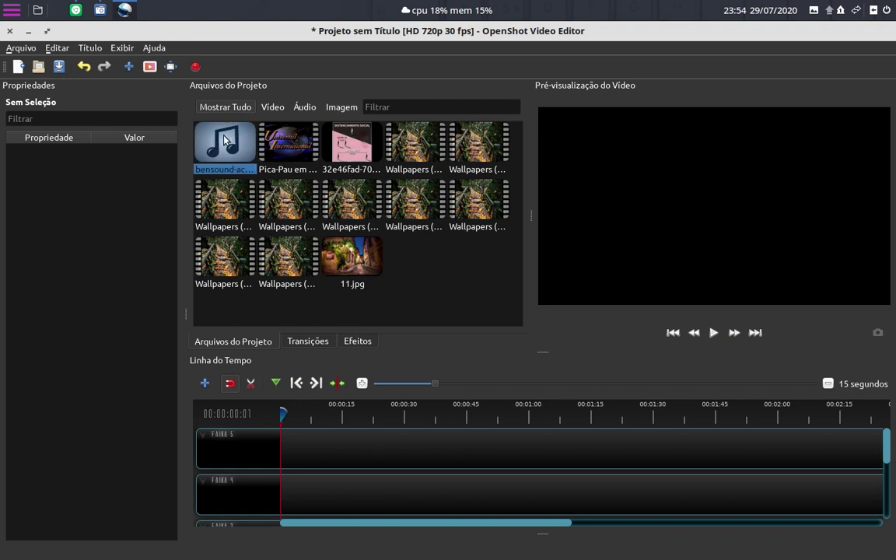
- Enlarge the timeline to four tracks and place bensound-acousticbreeze.mp3 at 0 on Faixa 3
{"action": "mouse_move", "coordinate": [223, 140]}
{"action": "left_mouse_down"}
{"action": "mouse_move", "coordinate": [378, 476]}
{"action": "mouse_move", "coordinate": [295, 513]}
{"action": "left_mouse_up"}
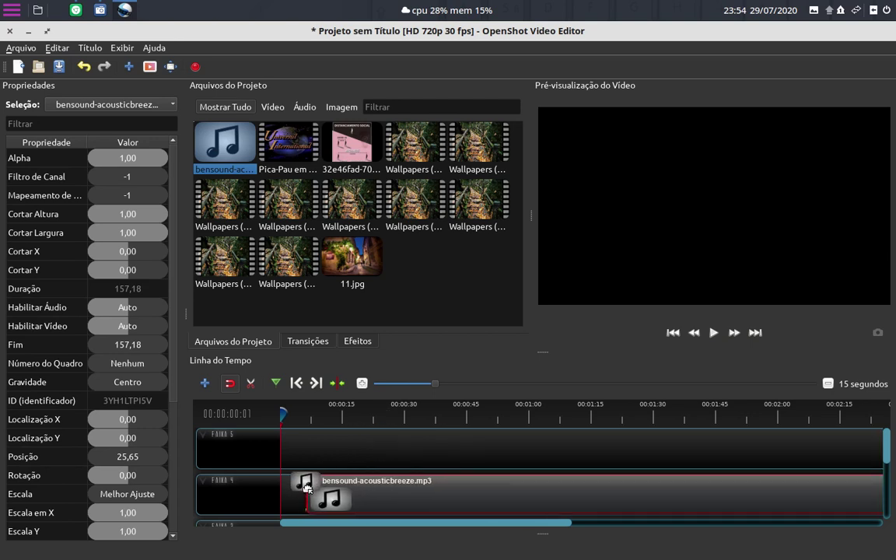
{"action": "left_click_drag", "start_coordinate": [295, 514], "coordinate": [257, 209]}
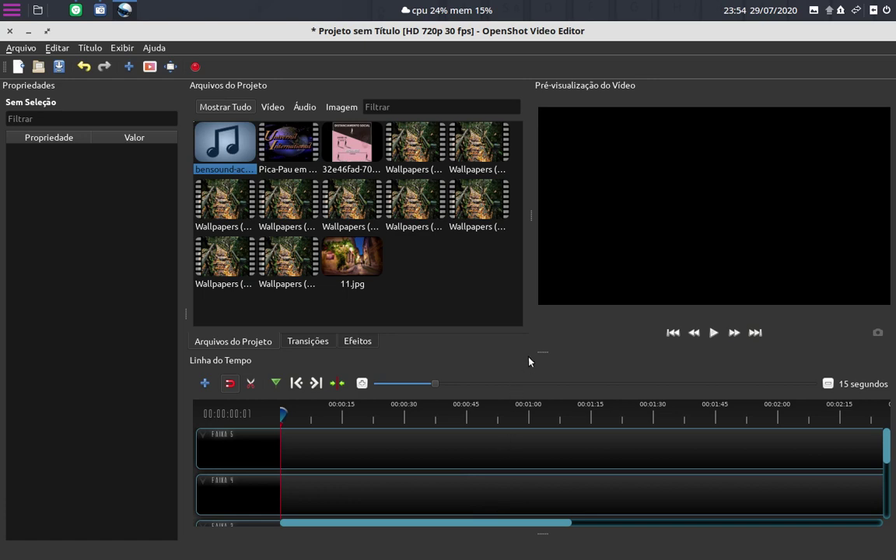
{"action": "left_click_drag", "start_coordinate": [536, 354], "coordinate": [534, 291]}
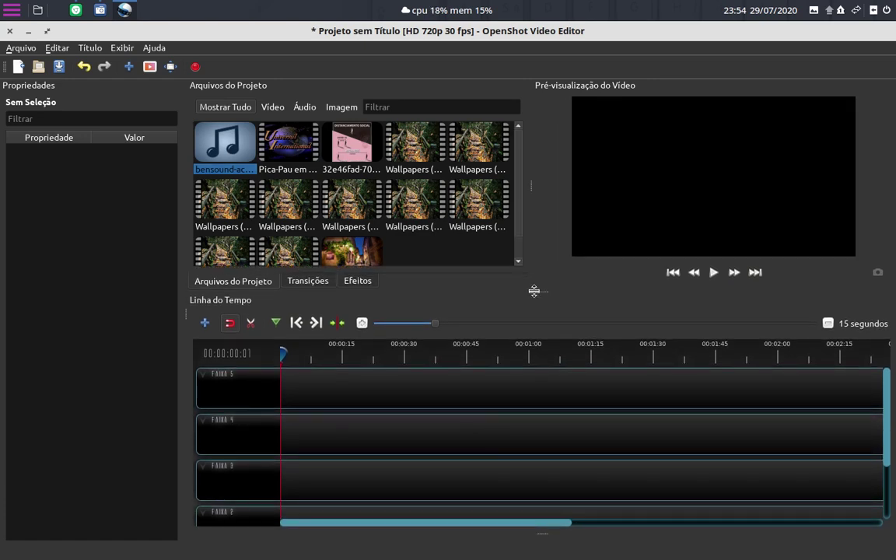
{"action": "mouse_move", "coordinate": [208, 136]}
{"action": "left_mouse_down"}
{"action": "mouse_move", "coordinate": [335, 313]}
{"action": "mouse_move", "coordinate": [284, 460]}
{"action": "mouse_move", "coordinate": [262, 462]}
{"action": "left_mouse_up"}
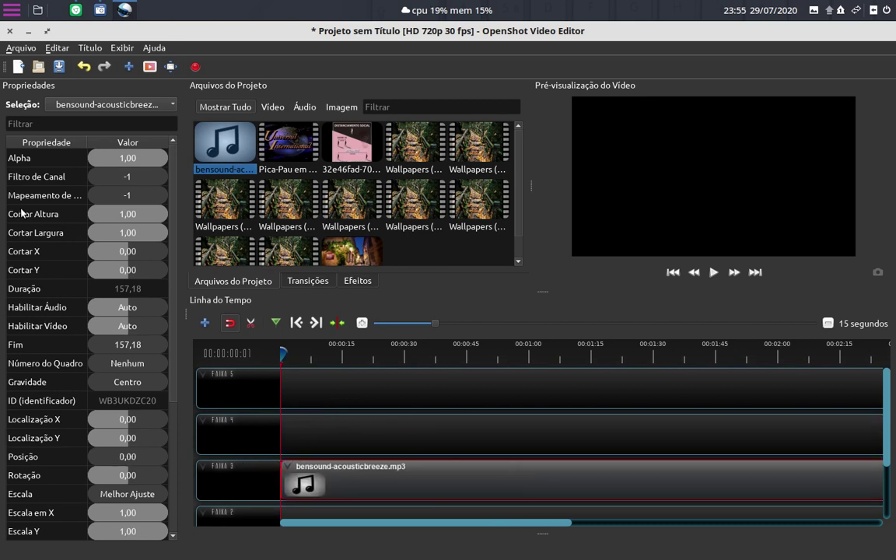
{"action": "left_click", "coordinate": [395, 445]}
{"action": "left_click", "coordinate": [399, 465]}
{"action": "scroll", "coordinate": [28, 200], "scroll_direction": "down", "scroll_amount": 3}
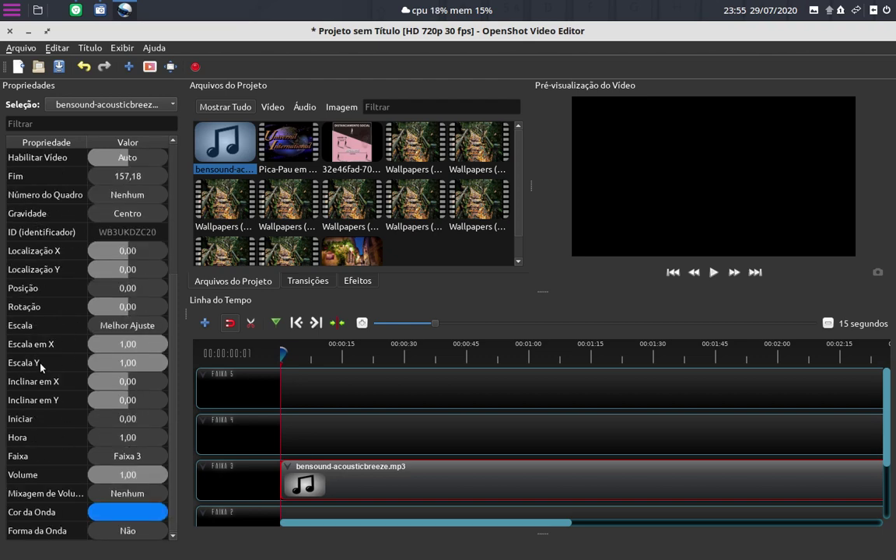
{"action": "scroll", "coordinate": [41, 367], "scroll_direction": "up", "scroll_amount": 2}
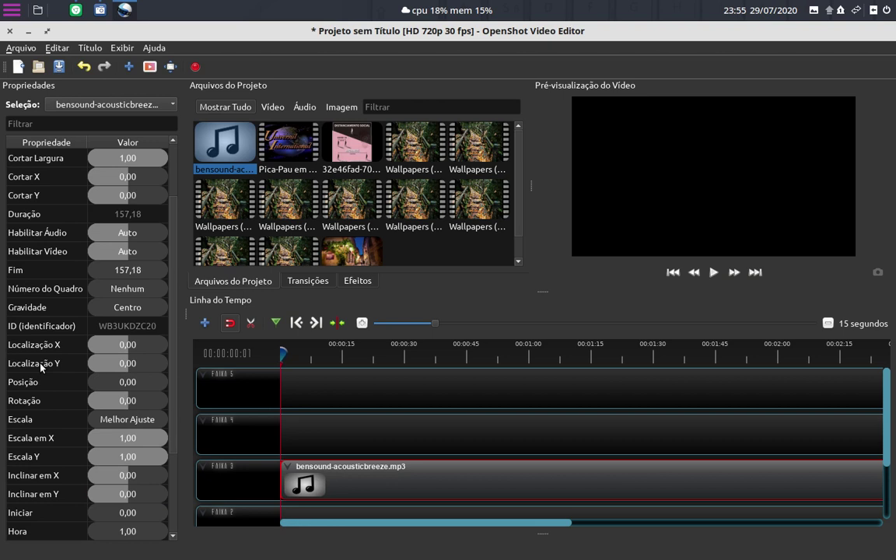
{"action": "scroll", "coordinate": [41, 367], "scroll_direction": "down", "scroll_amount": 2}
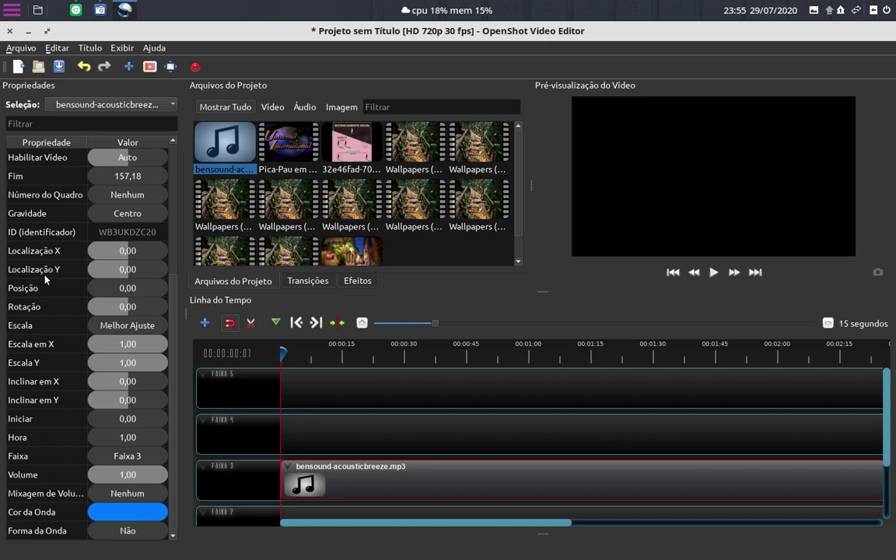
{"action": "scroll", "coordinate": [45, 279], "scroll_direction": "up", "scroll_amount": 1}
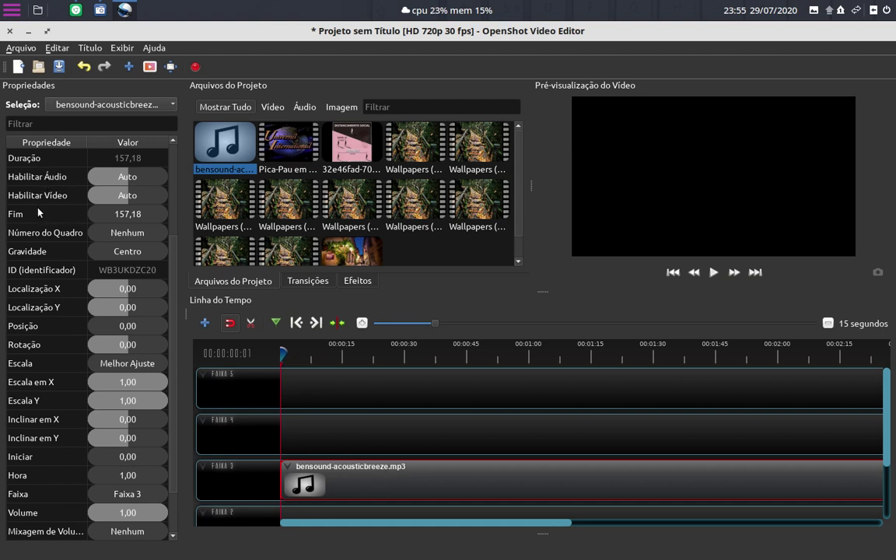
{"action": "scroll", "coordinate": [54, 395], "scroll_direction": "down", "scroll_amount": 1}
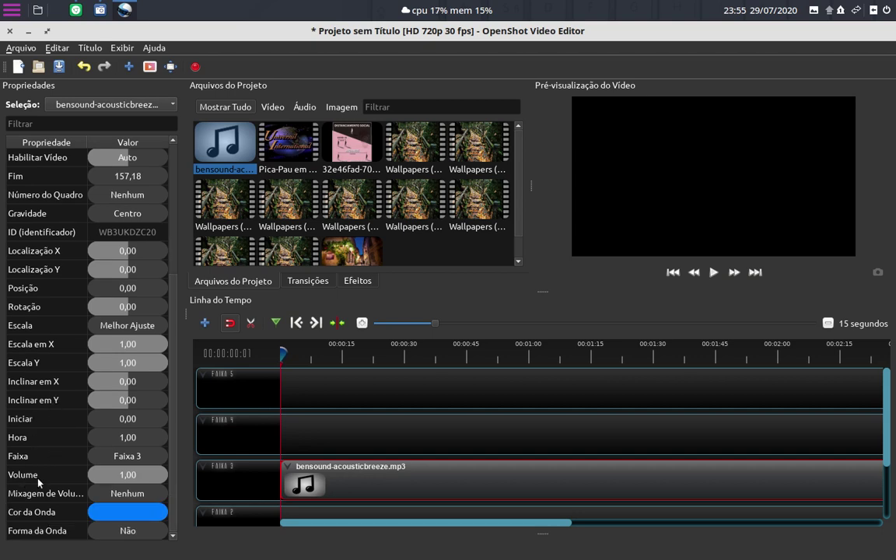
{"action": "scroll", "coordinate": [62, 393], "scroll_direction": "up", "scroll_amount": 3}
{"action": "scroll", "coordinate": [43, 280], "scroll_direction": "up", "scroll_amount": 2}
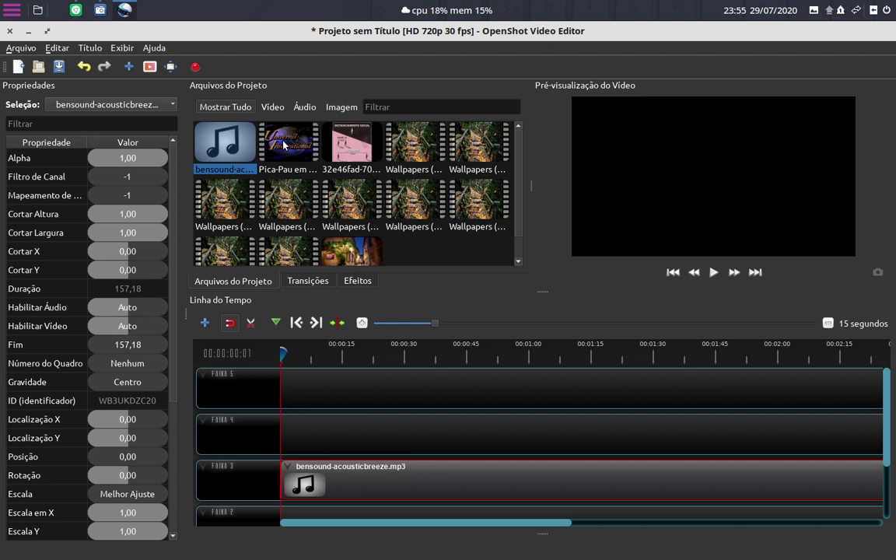
{"action": "mouse_move", "coordinate": [284, 145]}
{"action": "left_mouse_down"}
{"action": "mouse_move", "coordinate": [336, 424]}
{"action": "mouse_move", "coordinate": [276, 424]}
{"action": "left_mouse_up"}
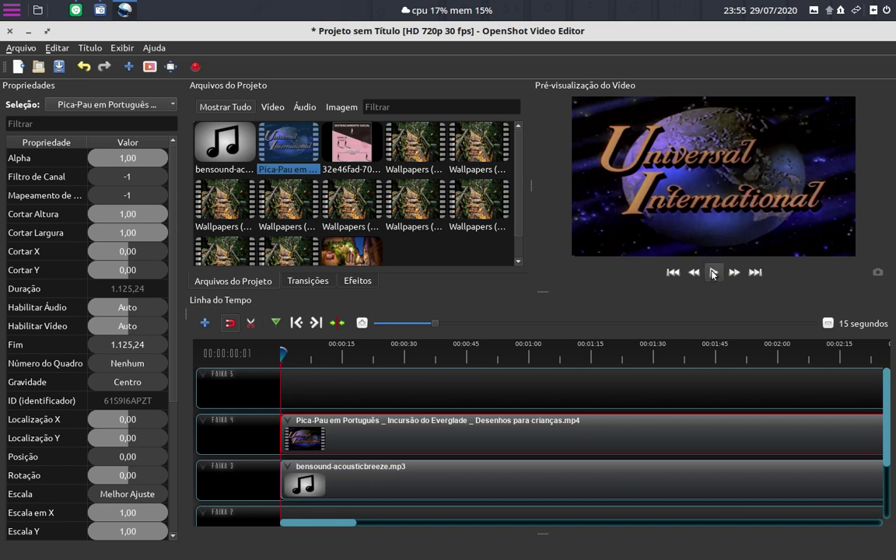
{"action": "left_click", "coordinate": [713, 272]}
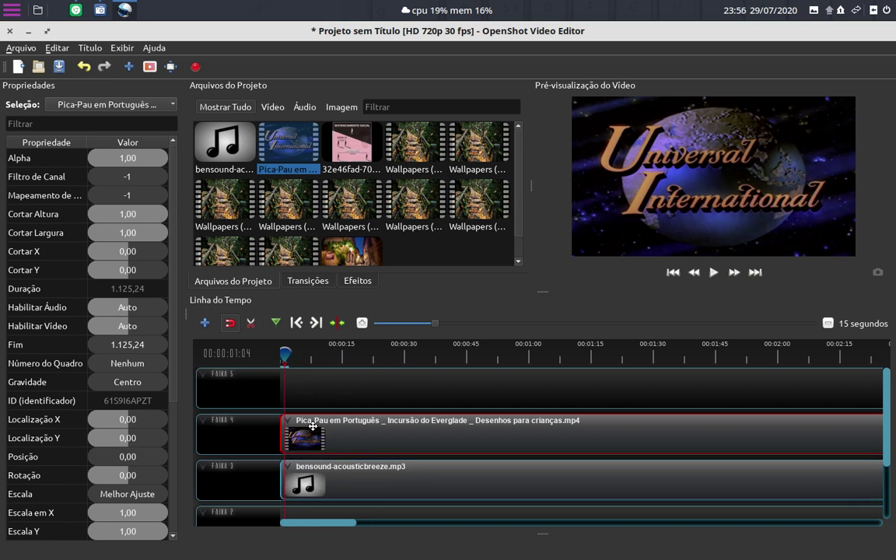
{"action": "left_click", "coordinate": [323, 484]}
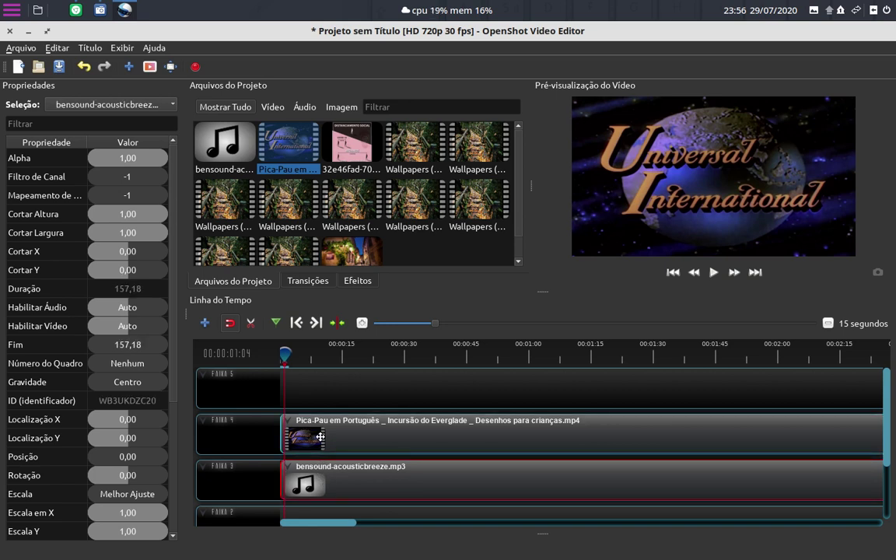
{"action": "left_click_drag", "start_coordinate": [322, 485], "coordinate": [863, 479]}
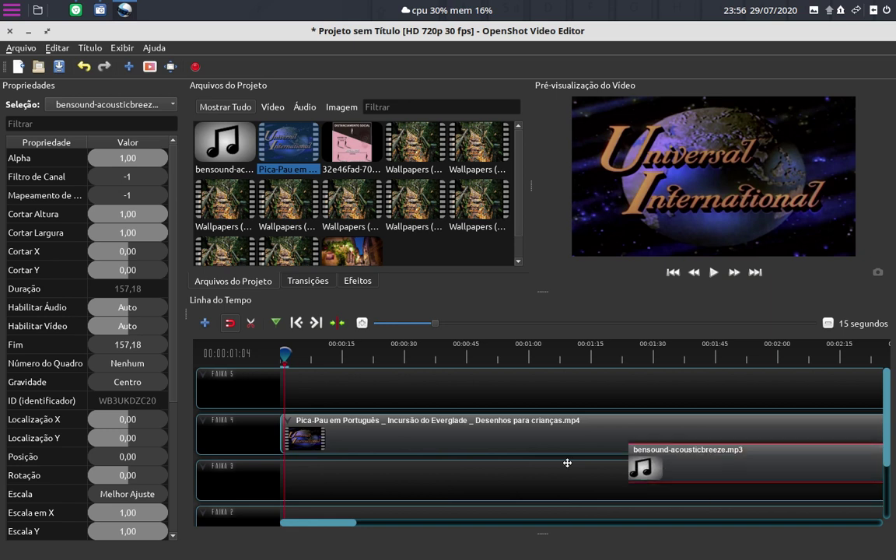
{"action": "left_click_drag", "start_coordinate": [863, 479], "coordinate": [319, 470]}
{"action": "left_click", "coordinate": [315, 430]}
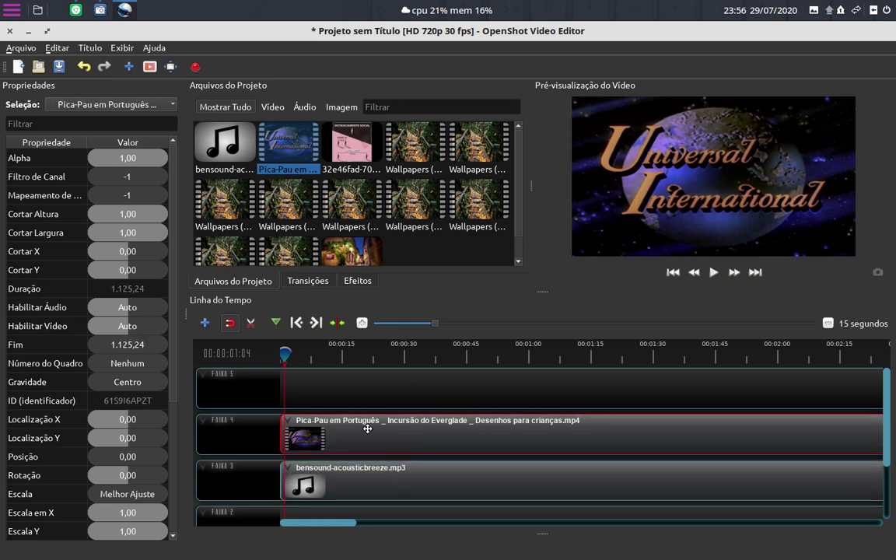
- Browse the Pica-Pau clip's Volume context-menu options without applying any
{"action": "right_click", "coordinate": [344, 432]}
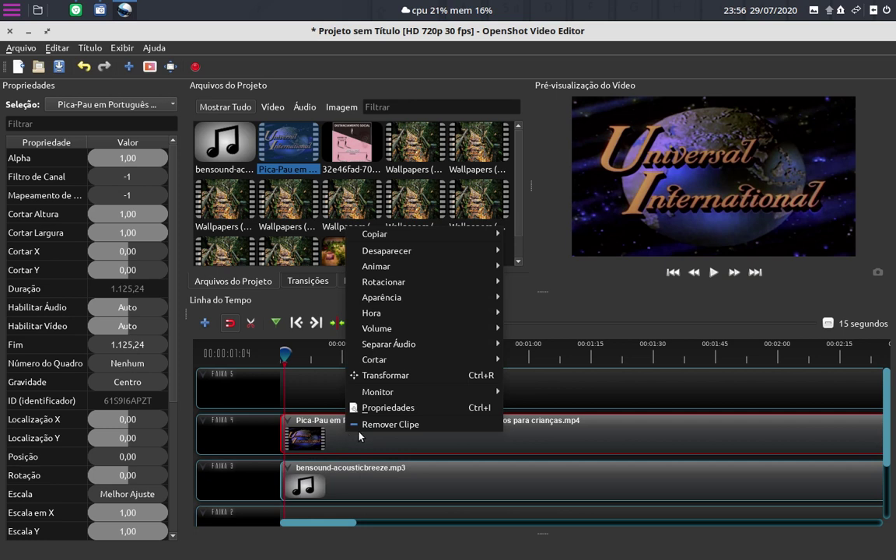
{"action": "mouse_move", "coordinate": [435, 328]}
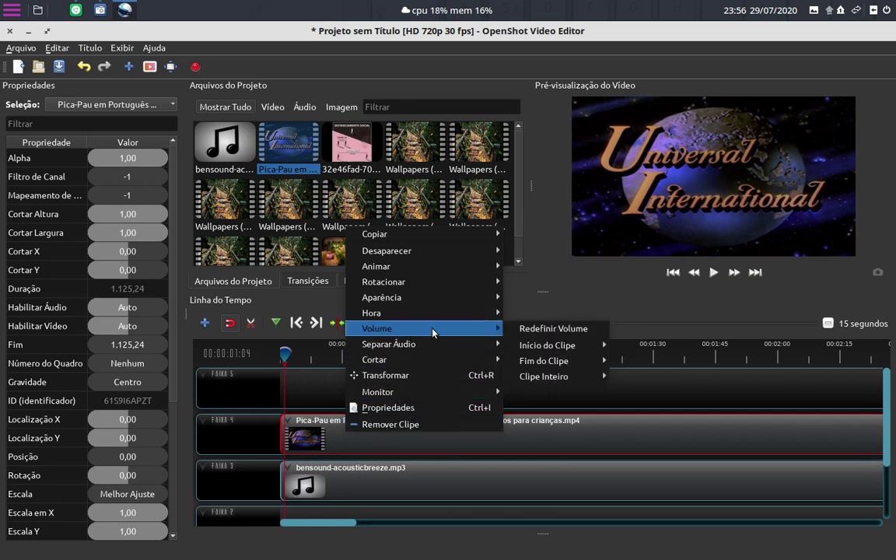
{"action": "mouse_move", "coordinate": [535, 345]}
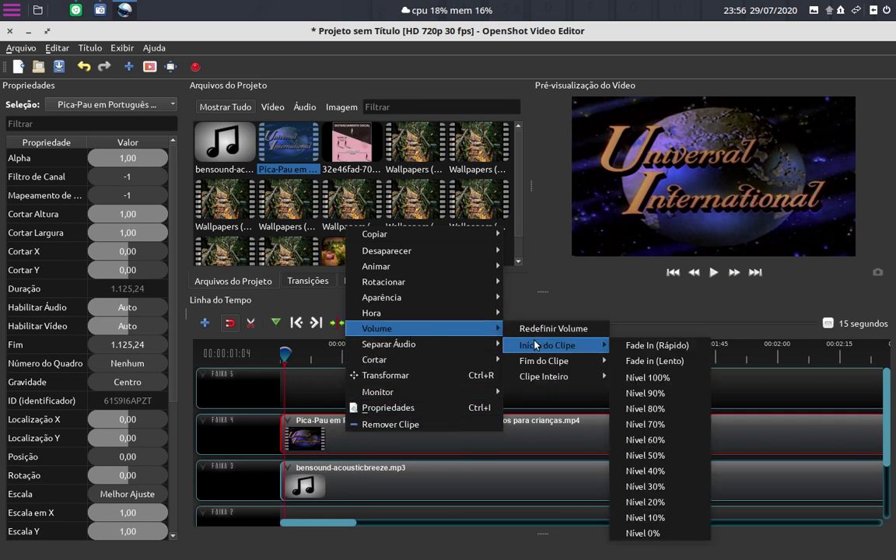
{"action": "mouse_move", "coordinate": [560, 377]}
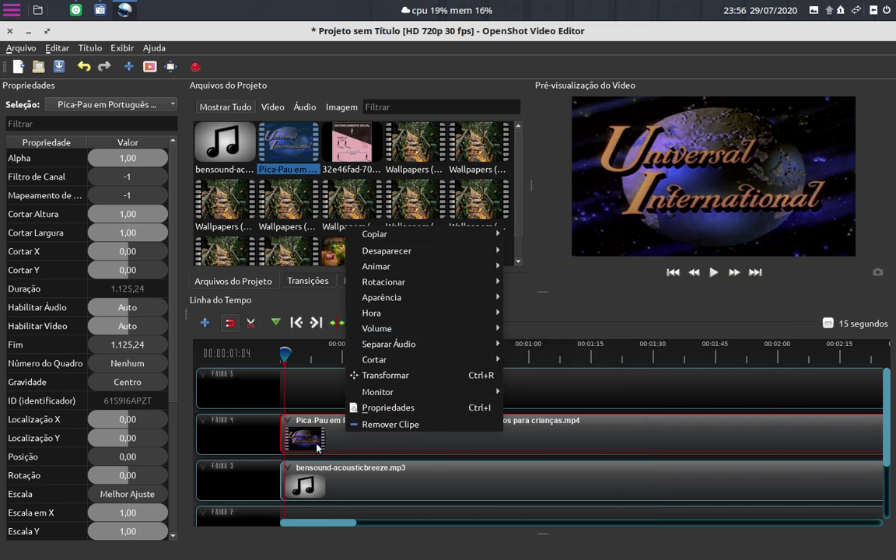
- Close the menu, rewind the playhead to the timeline start, and select the bensound clip
{"action": "left_click", "coordinate": [308, 435]}
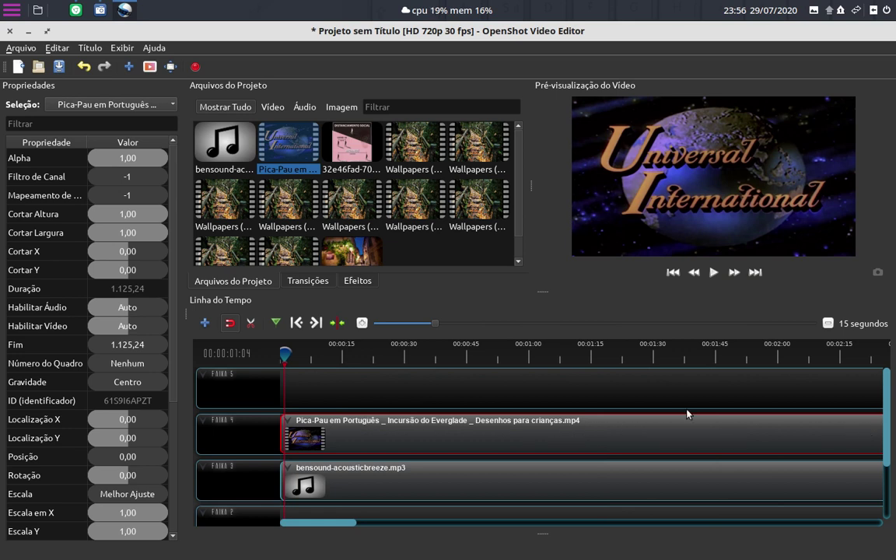
{"action": "left_click", "coordinate": [278, 364]}
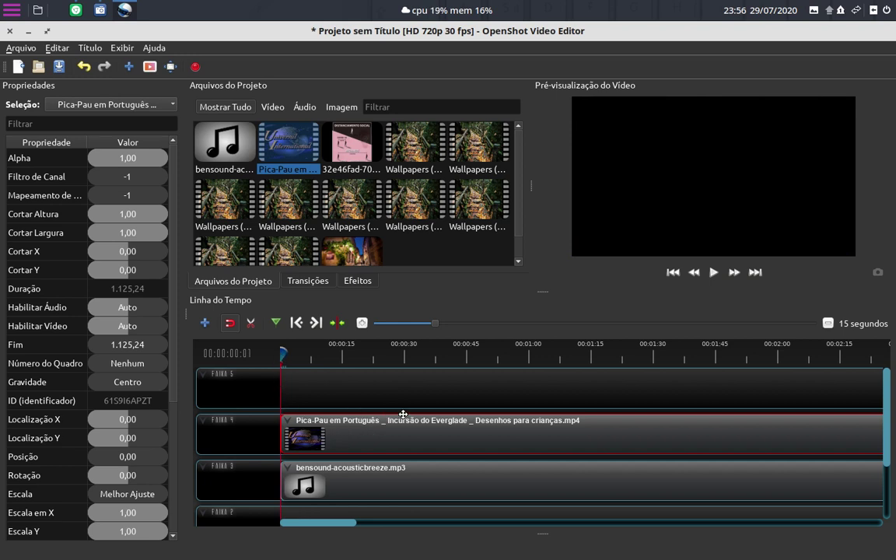
{"action": "left_click", "coordinate": [354, 471]}
- Set the Pica-Pau clip's Habilitar Áudio property to Off in Properties
{"action": "right_click", "coordinate": [356, 435]}
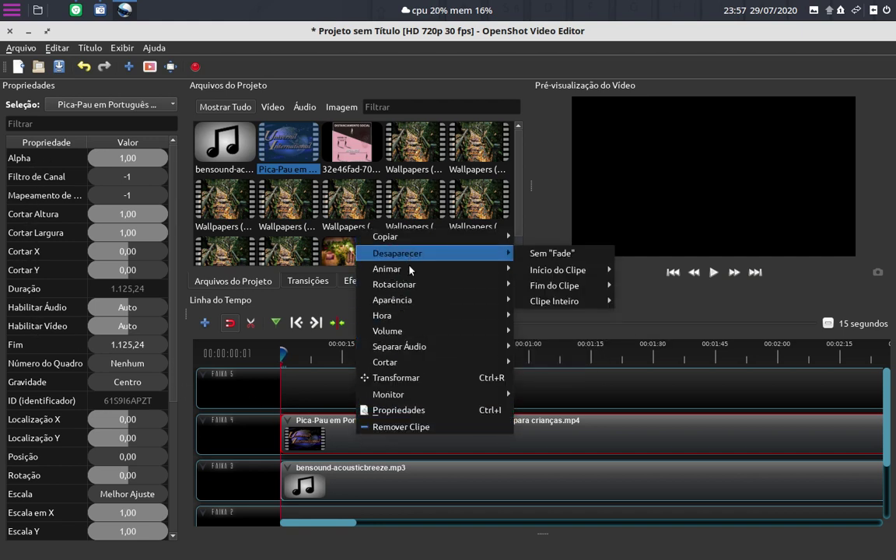
{"action": "mouse_move", "coordinate": [388, 330]}
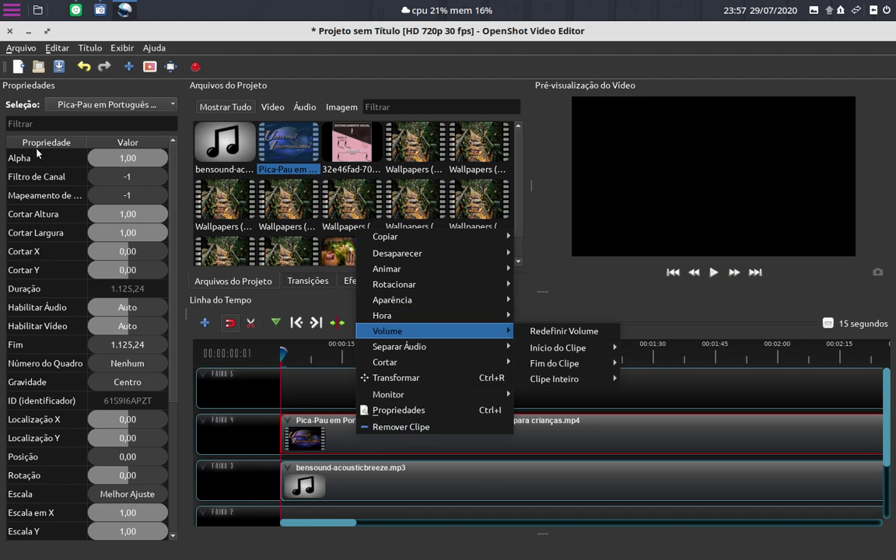
{"action": "left_click", "coordinate": [73, 122]}
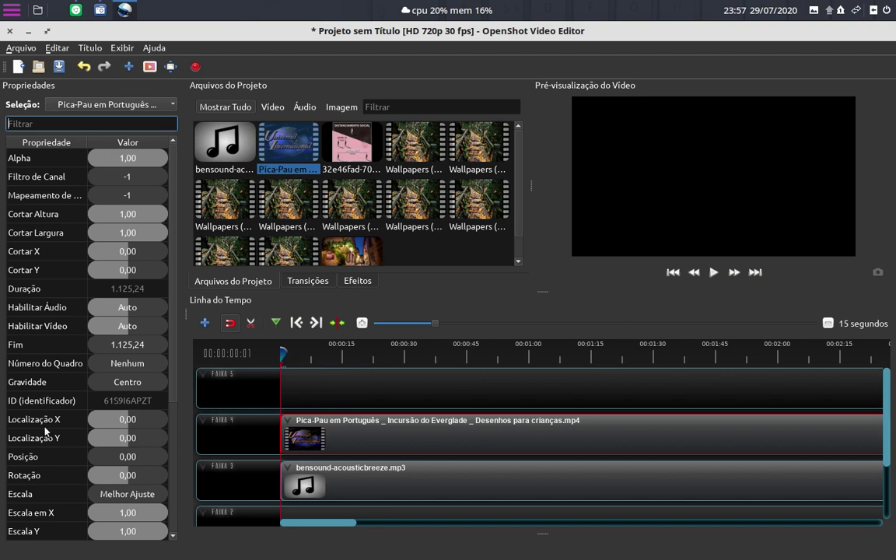
{"action": "scroll", "coordinate": [35, 448], "scroll_direction": "down", "scroll_amount": 1}
{"action": "scroll", "coordinate": [35, 447], "scroll_direction": "down", "scroll_amount": 2}
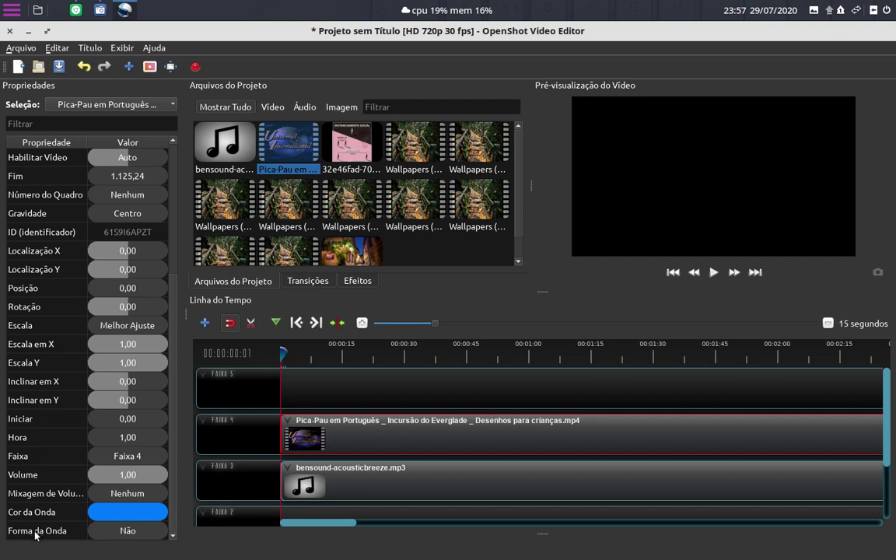
{"action": "scroll", "coordinate": [15, 406], "scroll_direction": "up", "scroll_amount": 1}
{"action": "scroll", "coordinate": [25, 426], "scroll_direction": "up", "scroll_amount": 1}
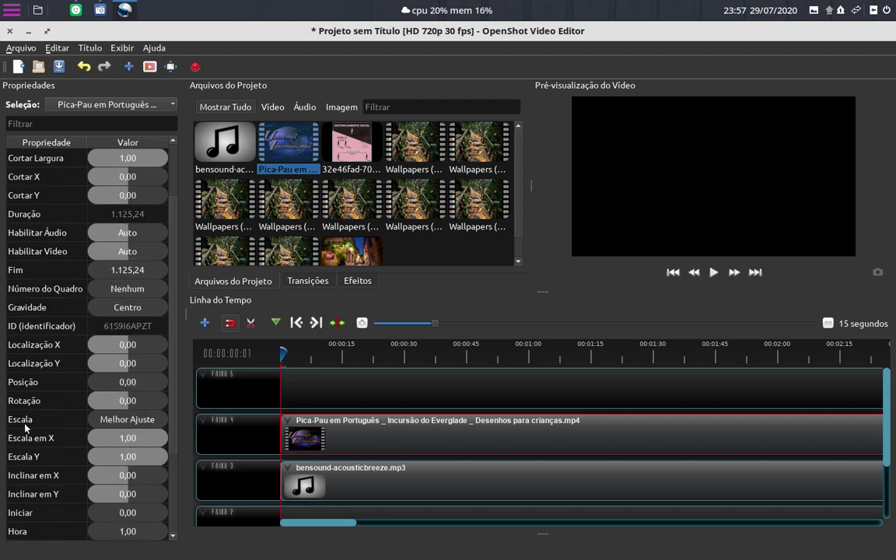
{"action": "scroll", "coordinate": [25, 426], "scroll_direction": "up", "scroll_amount": 2}
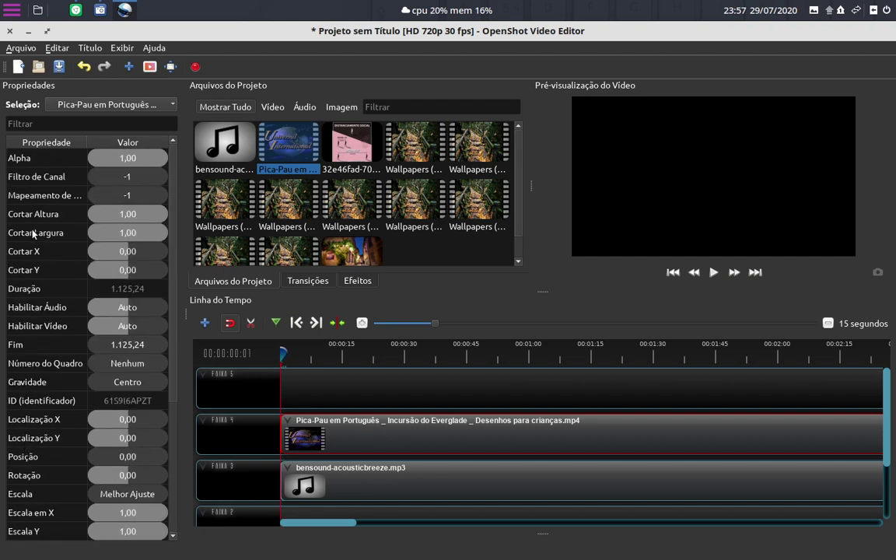
{"action": "left_click", "coordinate": [126, 310]}
- Preview playback, rewind the playhead to 0, and restore the editor window to a smaller size
{"action": "left_click", "coordinate": [713, 272]}
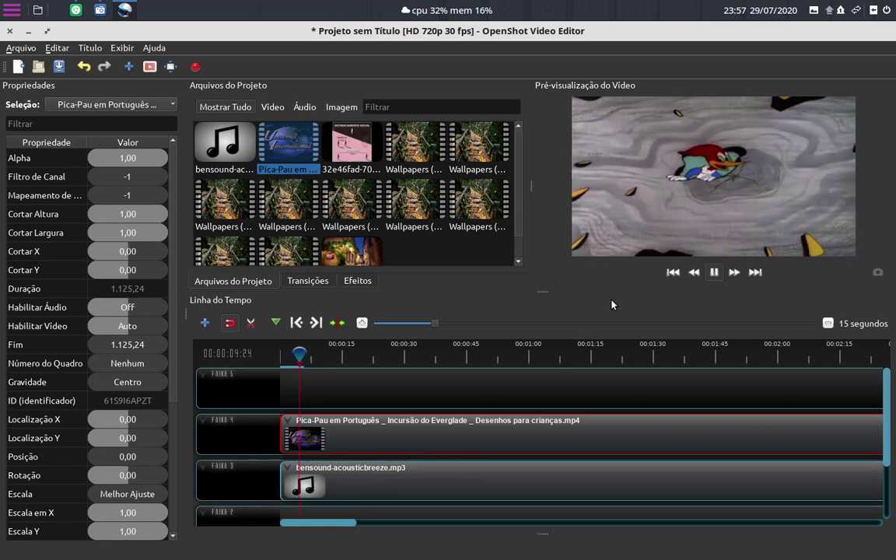
{"action": "left_click", "coordinate": [715, 272]}
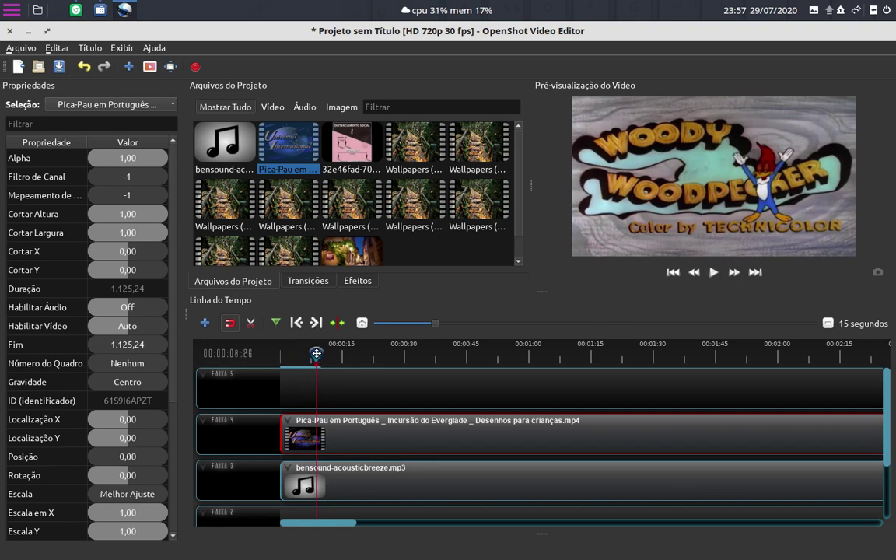
{"action": "left_click_drag", "start_coordinate": [312, 351], "coordinate": [277, 349]}
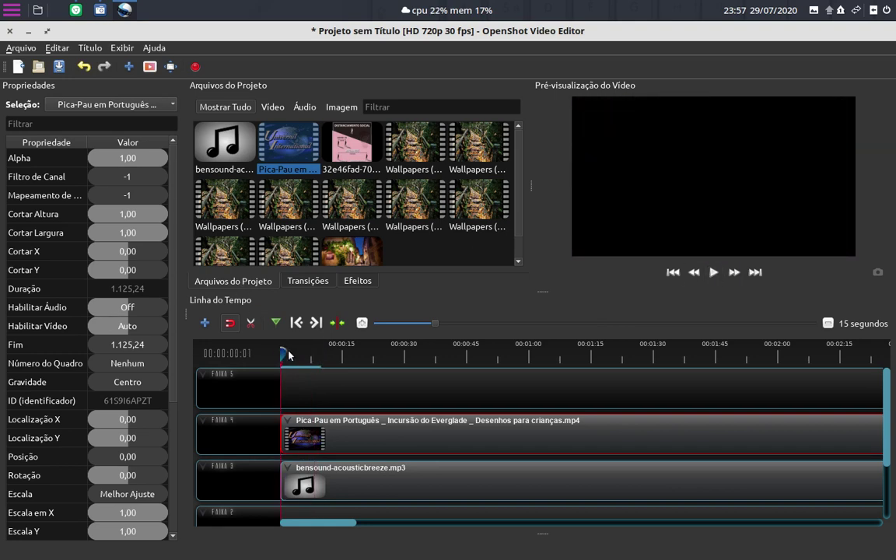
{"action": "double_click", "coordinate": [380, 34]}
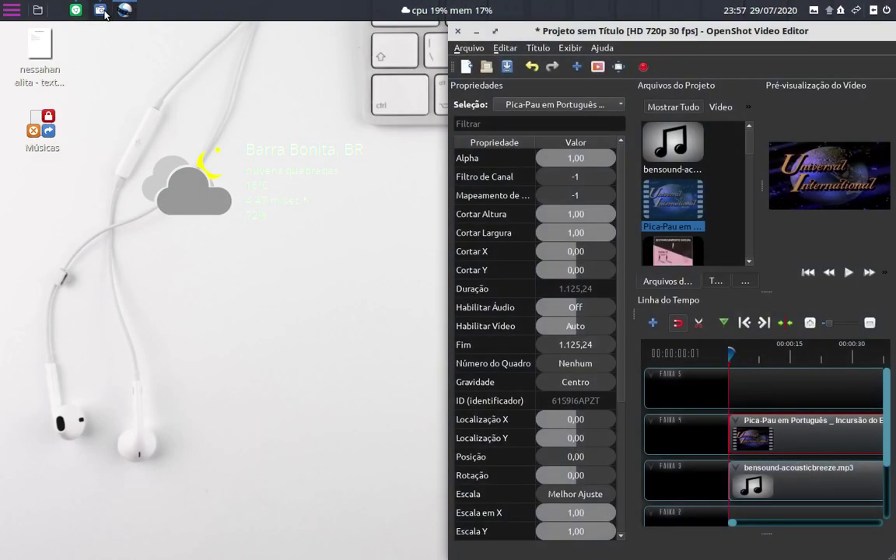
- Switch to the OpenShot User Guide in Chrome and scroll to the Arquivos properties and frame-rate table
{"action": "left_click", "coordinate": [74, 10]}
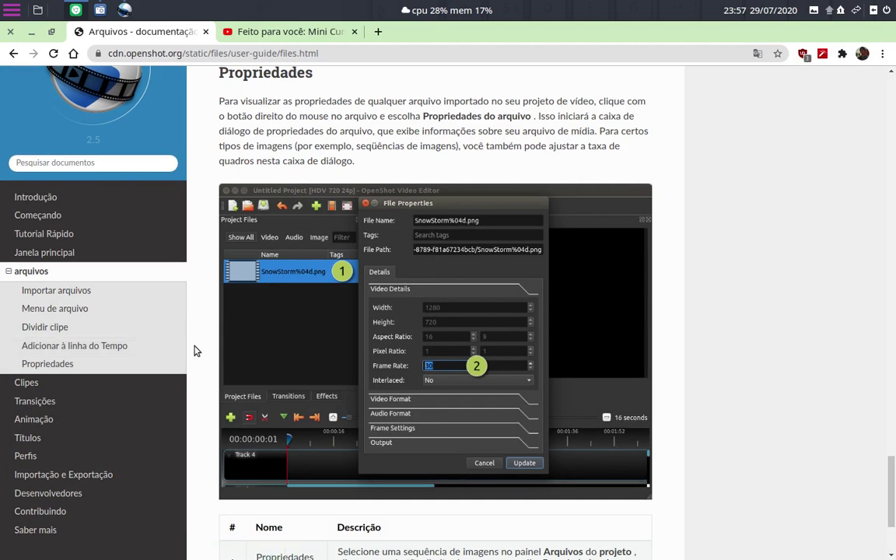
{"action": "scroll", "coordinate": [196, 351], "scroll_direction": "down", "scroll_amount": 2}
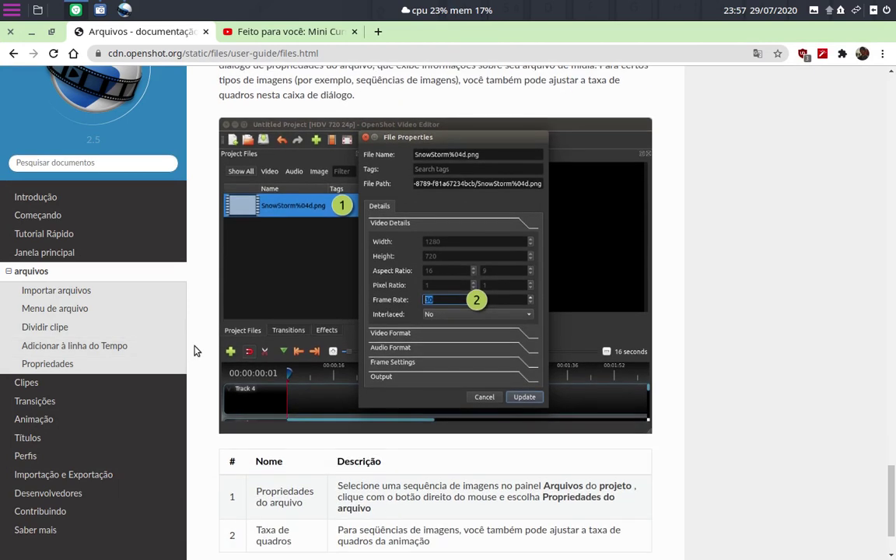
{"action": "scroll", "coordinate": [237, 373], "scroll_direction": "down", "scroll_amount": 3}
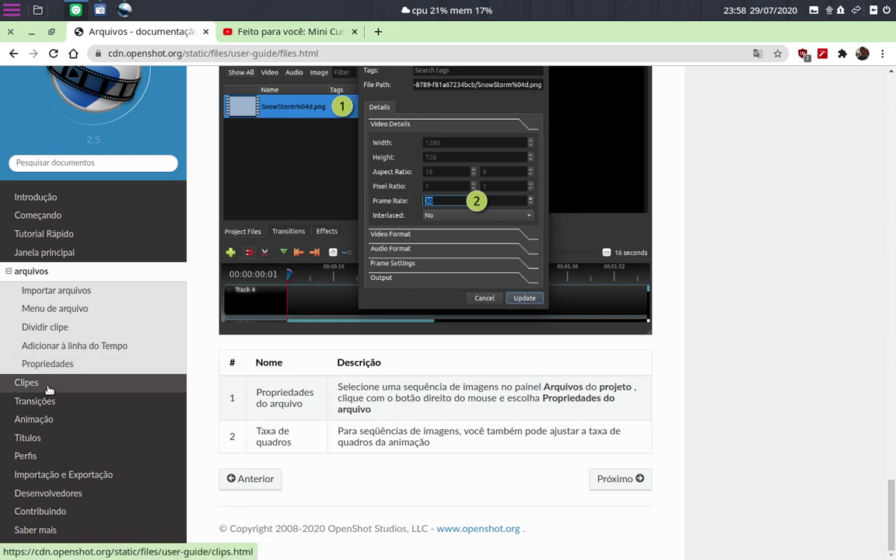
- Read through the Clipes chapter of the Portuguese user guide, then shrink the browser window
{"action": "left_click", "coordinate": [47, 385]}
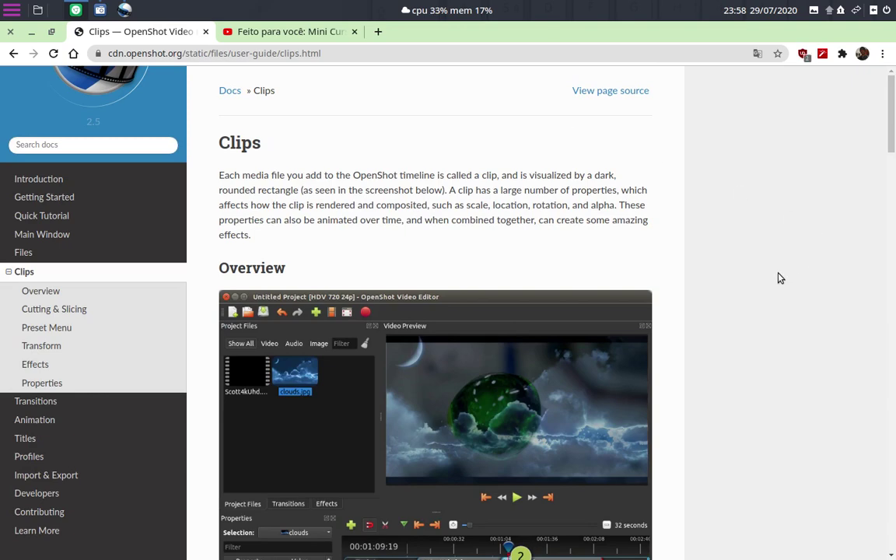
{"action": "scroll", "coordinate": [780, 278], "scroll_direction": "down", "scroll_amount": 7}
{"action": "scroll", "coordinate": [780, 277], "scroll_direction": "up", "scroll_amount": 3}
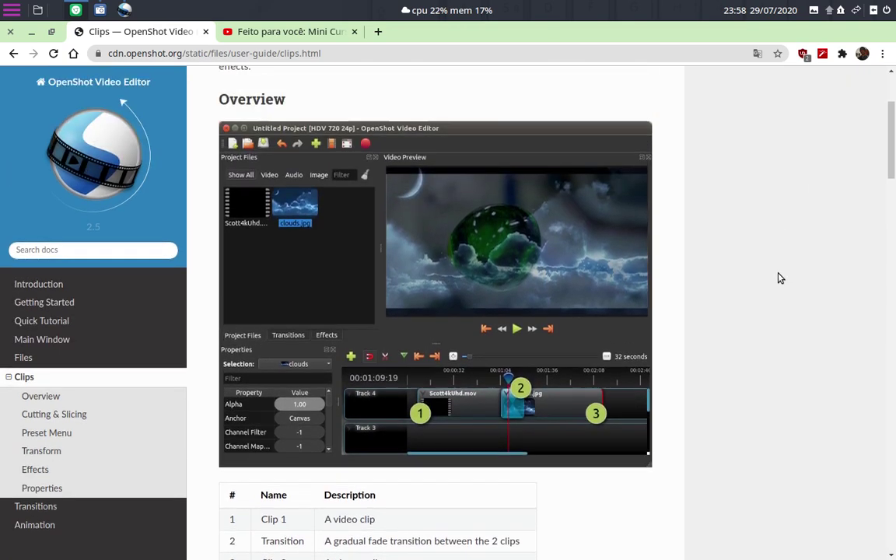
{"action": "scroll", "coordinate": [780, 277], "scroll_direction": "up", "scroll_amount": 2}
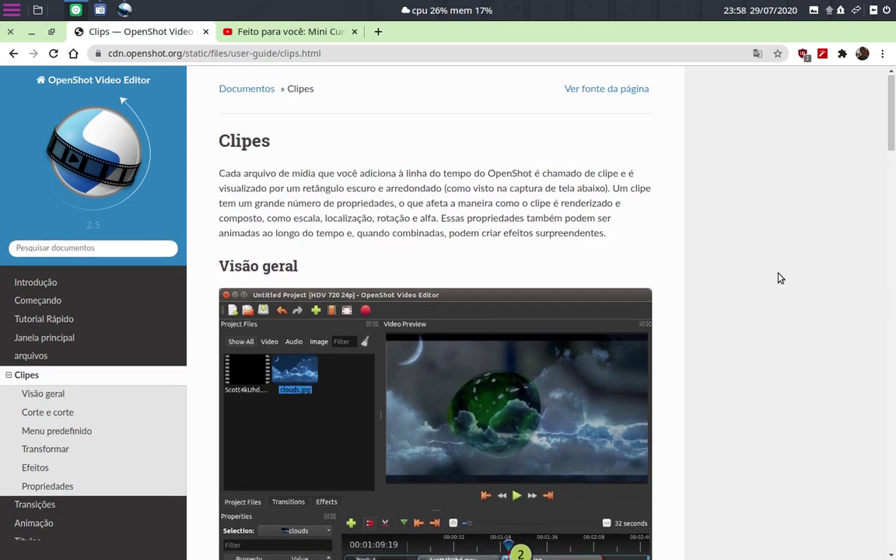
{"action": "scroll", "coordinate": [781, 278], "scroll_direction": "down", "scroll_amount": 2}
{"action": "scroll", "coordinate": [293, 343], "scroll_direction": "down", "scroll_amount": 1}
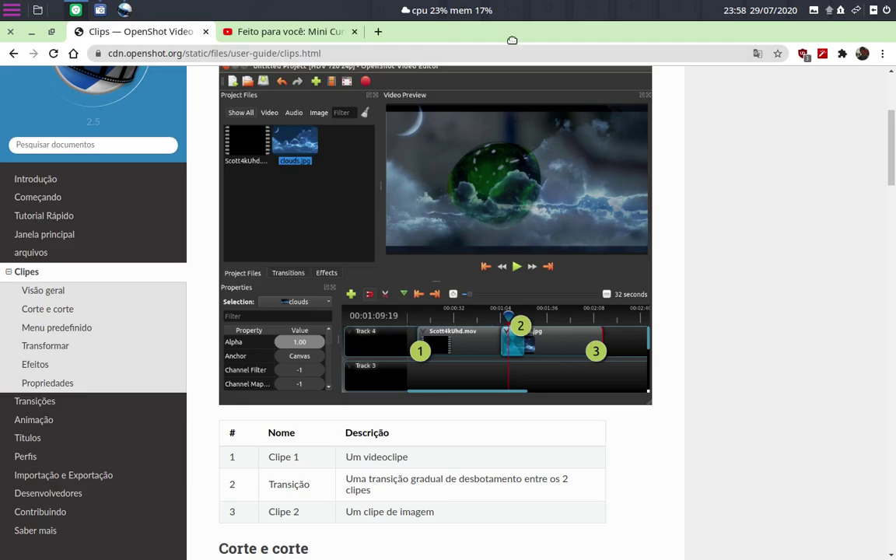
{"action": "double_click", "coordinate": [461, 36]}
- Maximize the editor and drop the pink 32e46fad image and 11.jpg onto Faixa 5
{"action": "left_click", "coordinate": [122, 10]}
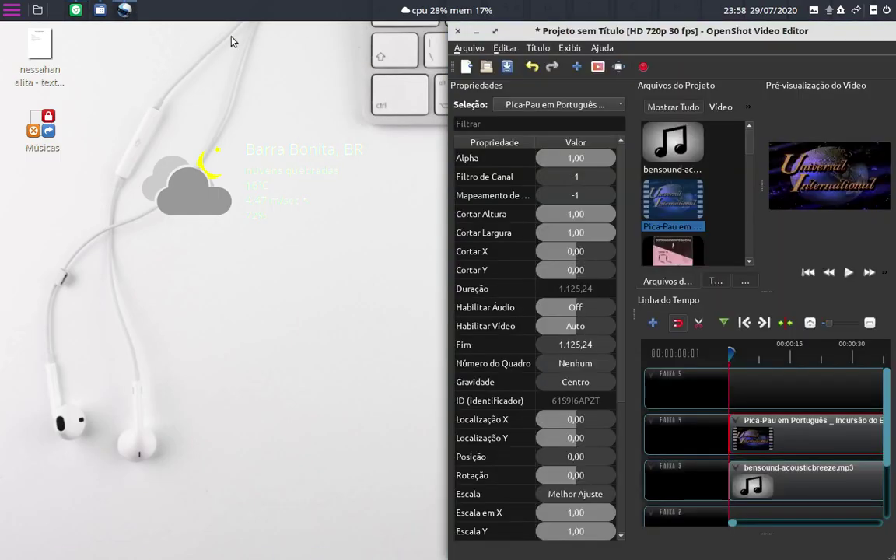
{"action": "double_click", "coordinate": [585, 31]}
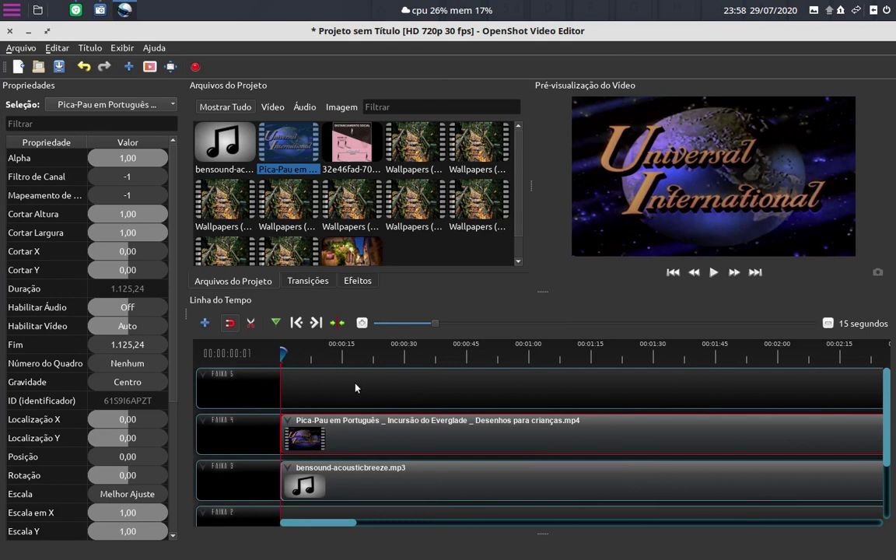
{"action": "left_click", "coordinate": [339, 488]}
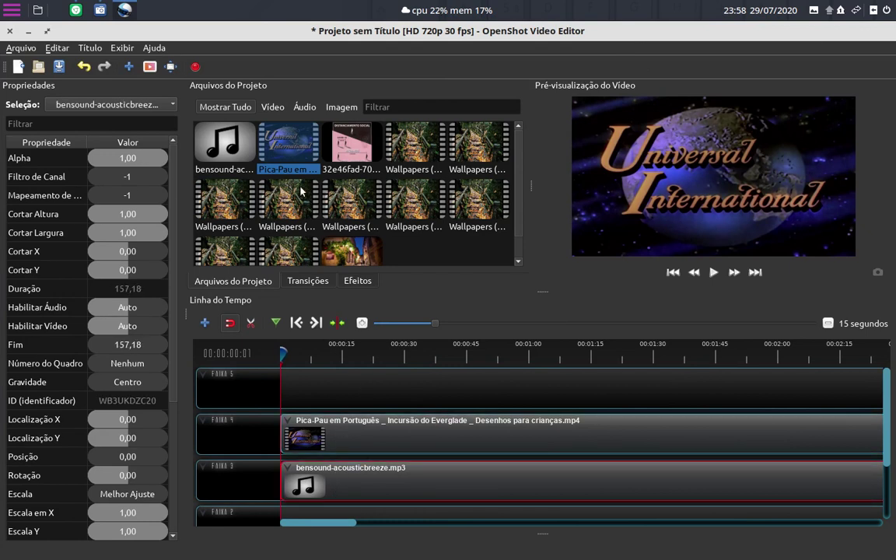
{"action": "mouse_move", "coordinate": [334, 136]}
{"action": "left_mouse_down"}
{"action": "mouse_move", "coordinate": [320, 294]}
{"action": "mouse_move", "coordinate": [341, 388]}
{"action": "left_mouse_up"}
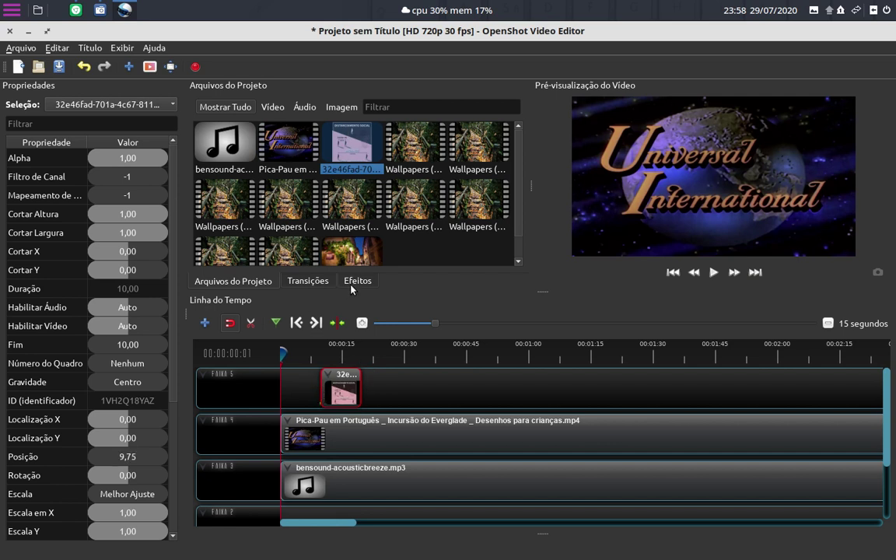
{"action": "mouse_move", "coordinate": [348, 251]}
{"action": "left_mouse_down"}
{"action": "mouse_move", "coordinate": [404, 391]}
{"action": "mouse_move", "coordinate": [380, 378]}
{"action": "left_mouse_up"}
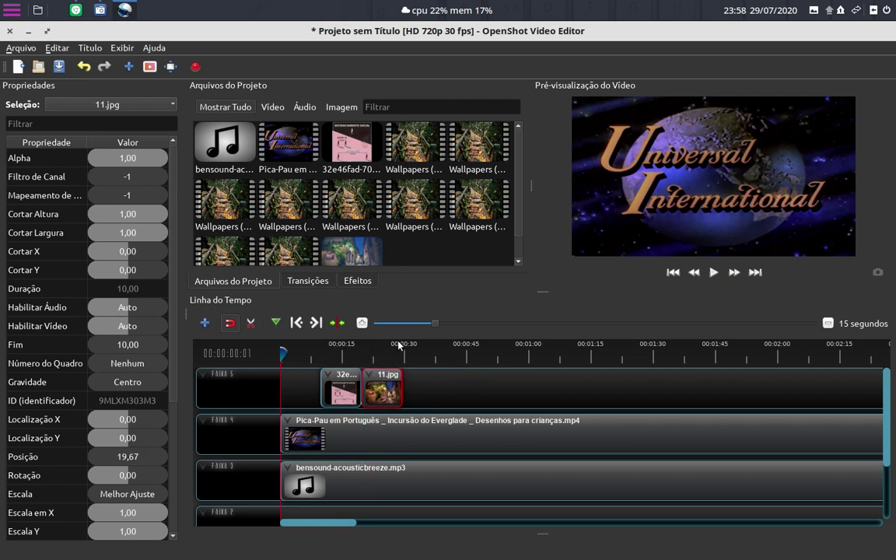
- Move the pink image to 0:00 and butt 11.jpg against it, then drag the poster to Faixa 2
{"action": "left_click_drag", "start_coordinate": [342, 387], "coordinate": [302, 387]}
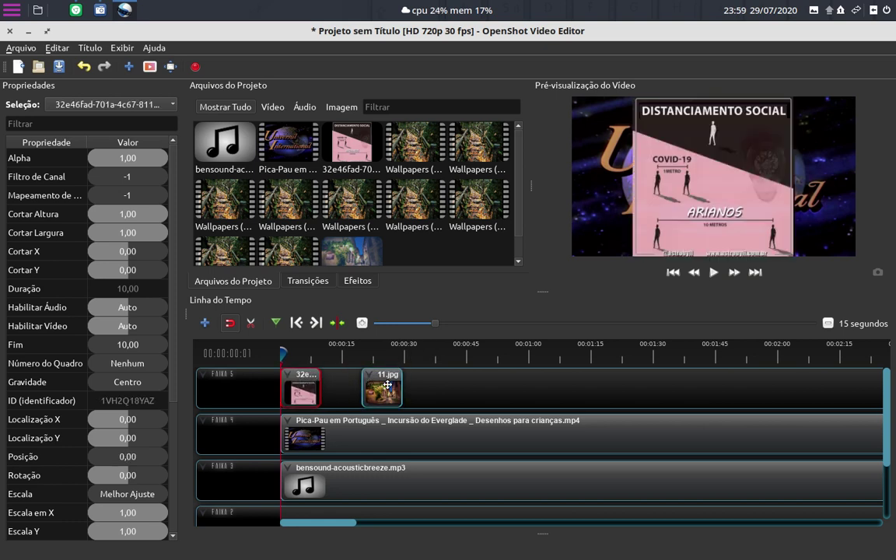
{"action": "left_click_drag", "start_coordinate": [389, 384], "coordinate": [348, 384]}
{"action": "left_click", "coordinate": [301, 389]}
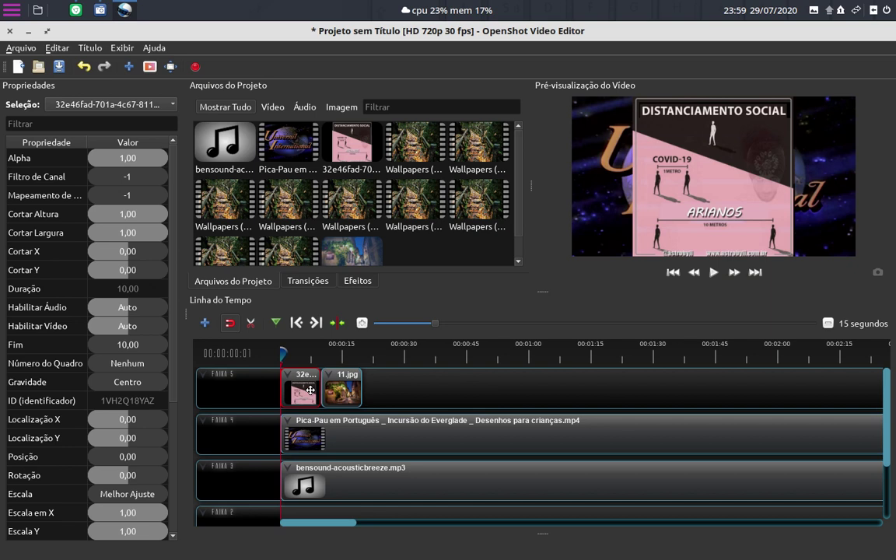
{"action": "mouse_move", "coordinate": [311, 390]}
{"action": "left_mouse_down"}
{"action": "mouse_move", "coordinate": [347, 529]}
{"action": "mouse_move", "coordinate": [376, 455]}
{"action": "left_mouse_up"}
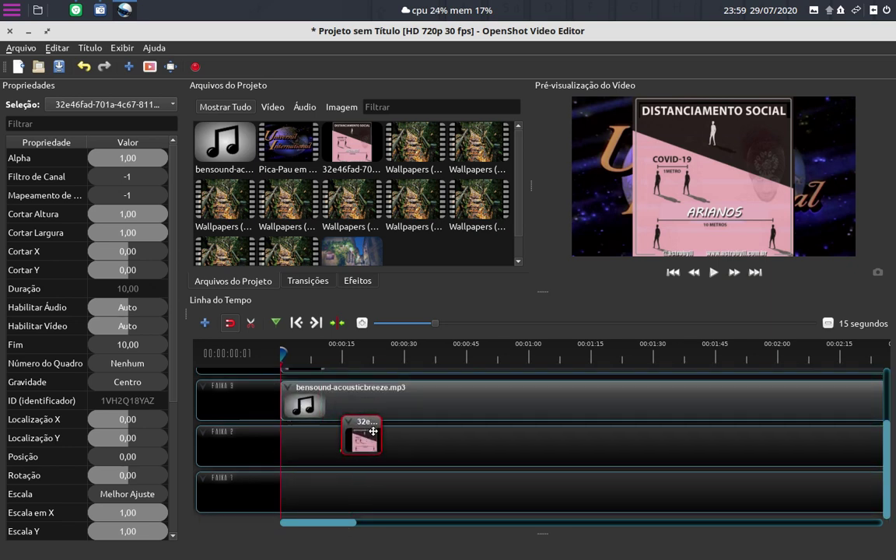
- Slide 11.jpg along track 5 so it starts later, at about 23.57 seconds
{"action": "scroll", "coordinate": [393, 438], "scroll_direction": "up", "scroll_amount": 2}
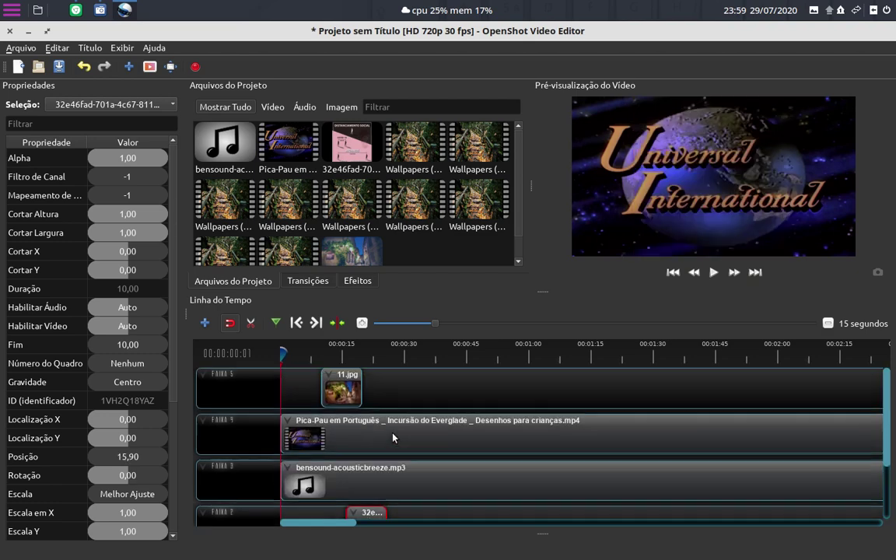
{"action": "left_click_drag", "start_coordinate": [335, 381], "coordinate": [292, 382]}
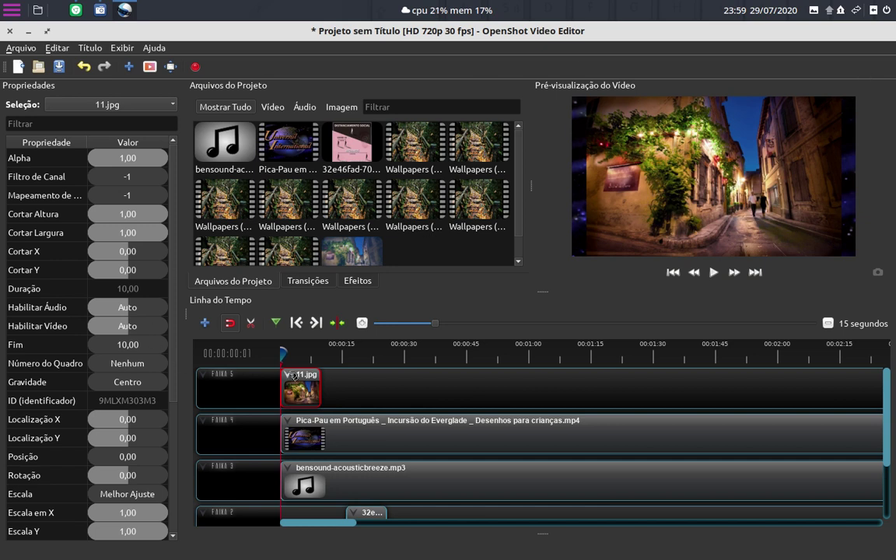
{"action": "left_click_drag", "start_coordinate": [312, 380], "coordinate": [404, 379]}
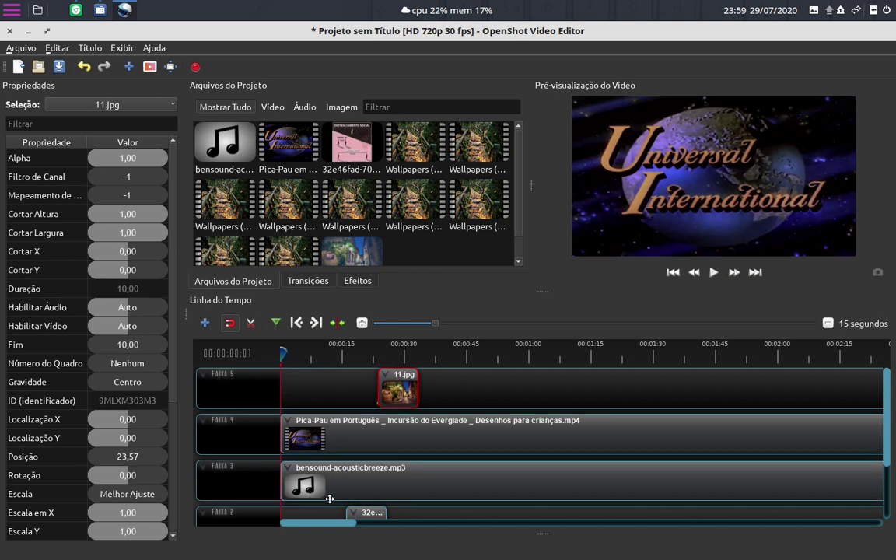
- Move the pink 32e46fad image clip back to 0:00 on track 5
{"action": "scroll", "coordinate": [336, 505], "scroll_direction": "down", "scroll_amount": 2}
{"action": "scroll", "coordinate": [362, 458], "scroll_direction": "up", "scroll_amount": 2}
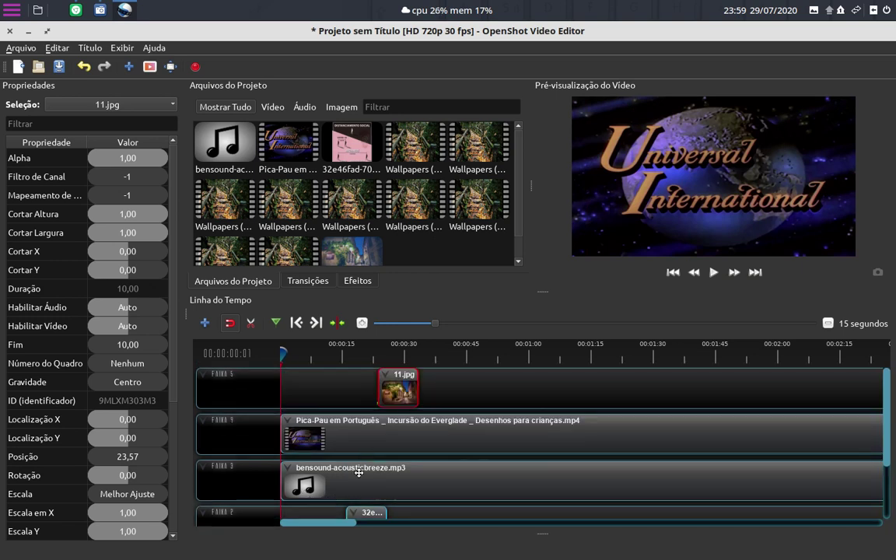
{"action": "right_click", "coordinate": [357, 515]}
{"action": "right_click", "coordinate": [354, 515]}
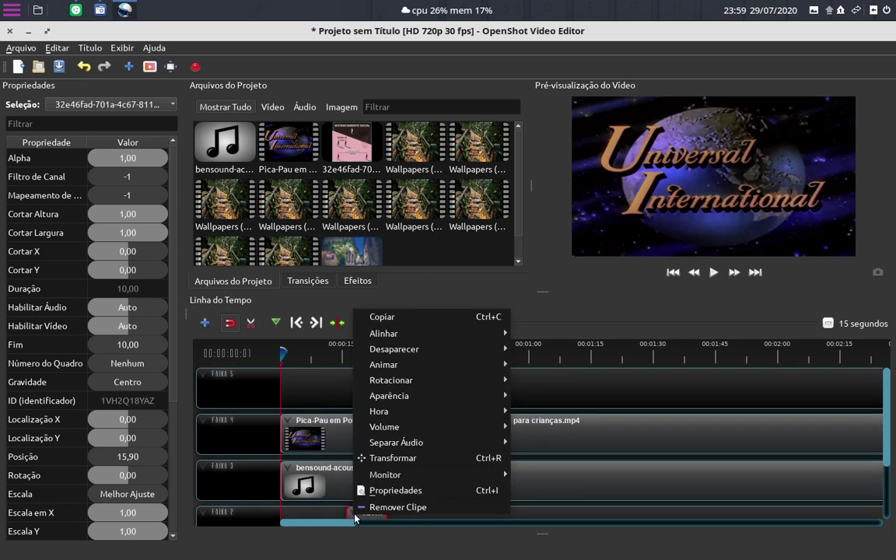
{"action": "right_click", "coordinate": [352, 516]}
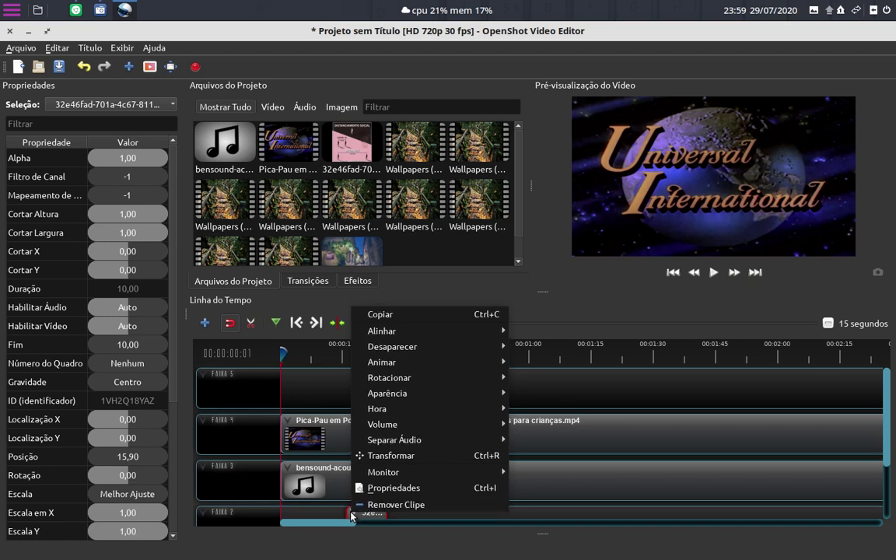
{"action": "left_click", "coordinate": [279, 462]}
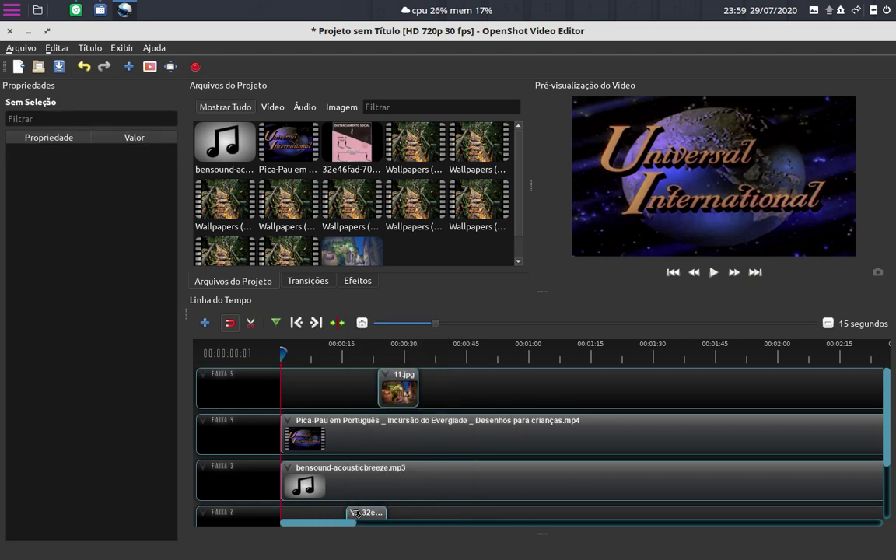
{"action": "left_click_drag", "start_coordinate": [360, 514], "coordinate": [307, 373]}
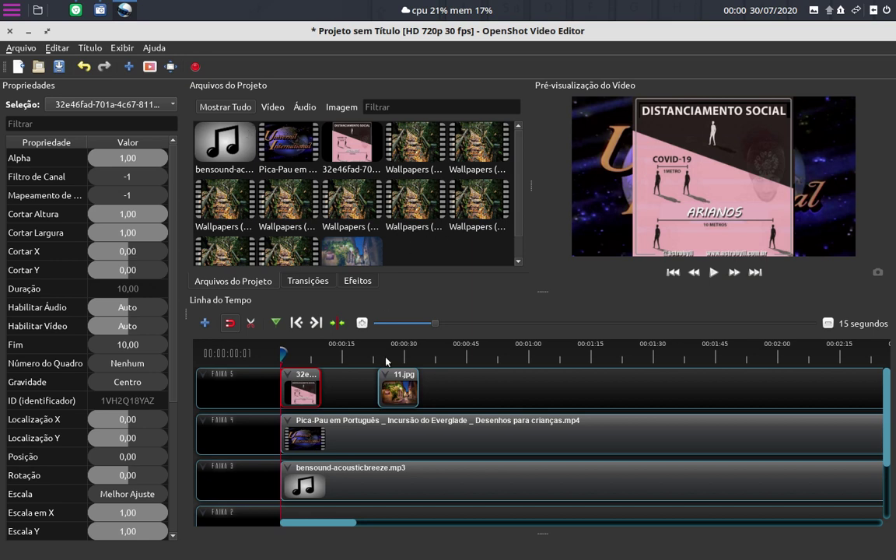
- Lengthen the pink image, overlap 11.jpg at 22.80 seconds, and stretch 11.jpg to 35.07 seconds
{"action": "mouse_move", "coordinate": [394, 380]}
{"action": "left_mouse_down"}
{"action": "mouse_move", "coordinate": [364, 380]}
{"action": "mouse_move", "coordinate": [409, 380]}
{"action": "left_mouse_up"}
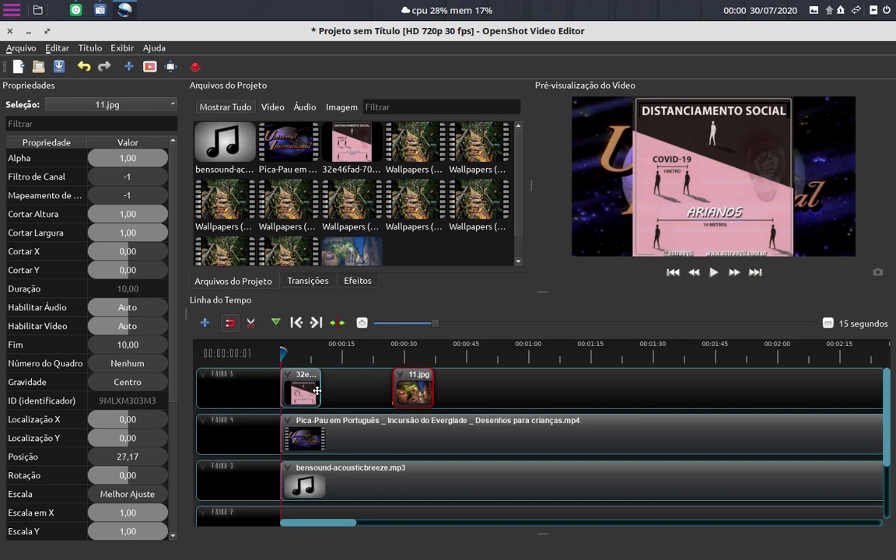
{"action": "mouse_move", "coordinate": [318, 390]}
{"action": "left_mouse_down"}
{"action": "mouse_move", "coordinate": [343, 379]}
{"action": "mouse_move", "coordinate": [319, 378]}
{"action": "mouse_move", "coordinate": [404, 377]}
{"action": "left_mouse_up"}
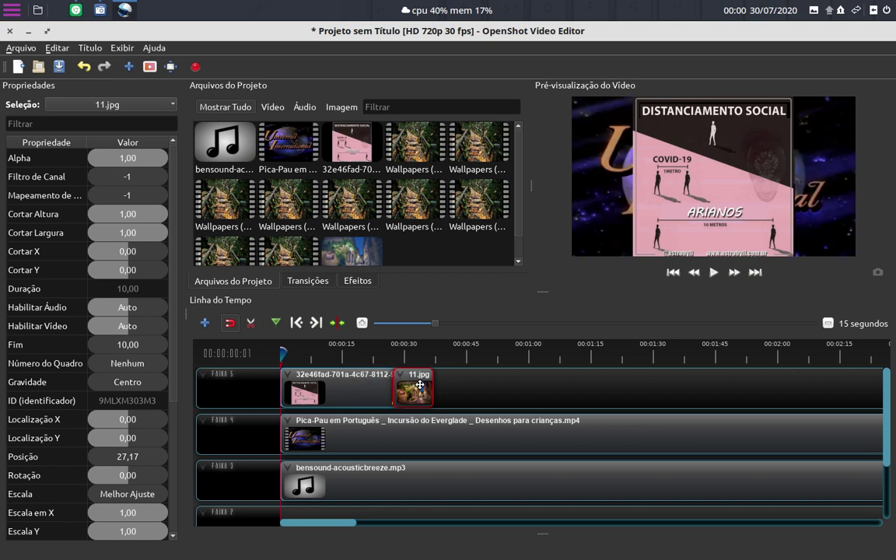
{"action": "mouse_move", "coordinate": [424, 384]}
{"action": "left_mouse_down"}
{"action": "mouse_move", "coordinate": [497, 383]}
{"action": "mouse_move", "coordinate": [405, 376]}
{"action": "mouse_move", "coordinate": [398, 384]}
{"action": "mouse_move", "coordinate": [519, 386]}
{"action": "left_mouse_up"}
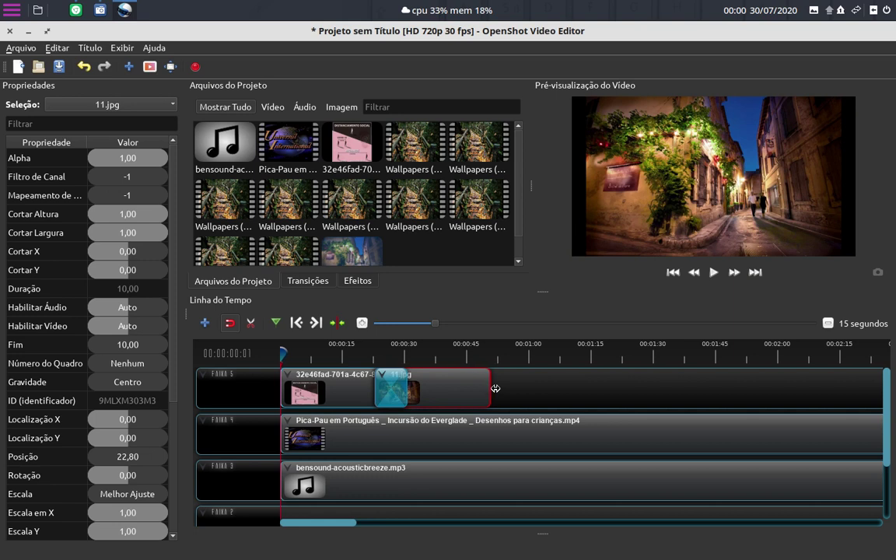
{"action": "mouse_move", "coordinate": [440, 385]}
{"action": "left_mouse_down"}
{"action": "mouse_move", "coordinate": [471, 378]}
{"action": "mouse_move", "coordinate": [358, 415]}
{"action": "left_mouse_up"}
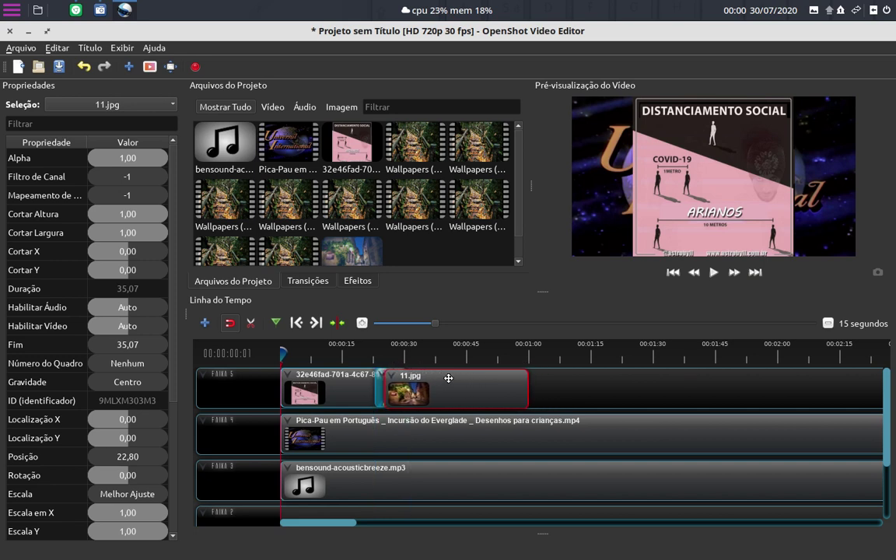
- Set the music clip's Habilitar Áudio property to Off
{"action": "left_click", "coordinate": [326, 399]}
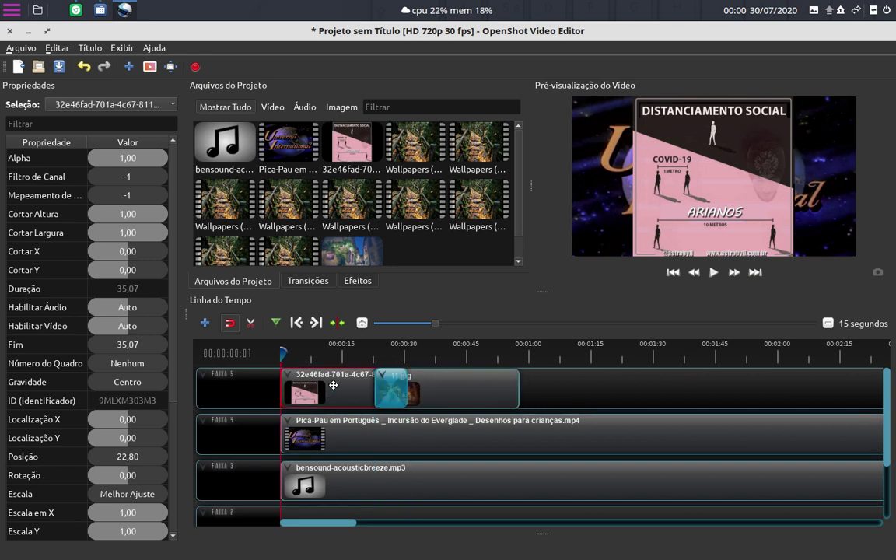
{"action": "right_click", "coordinate": [339, 486]}
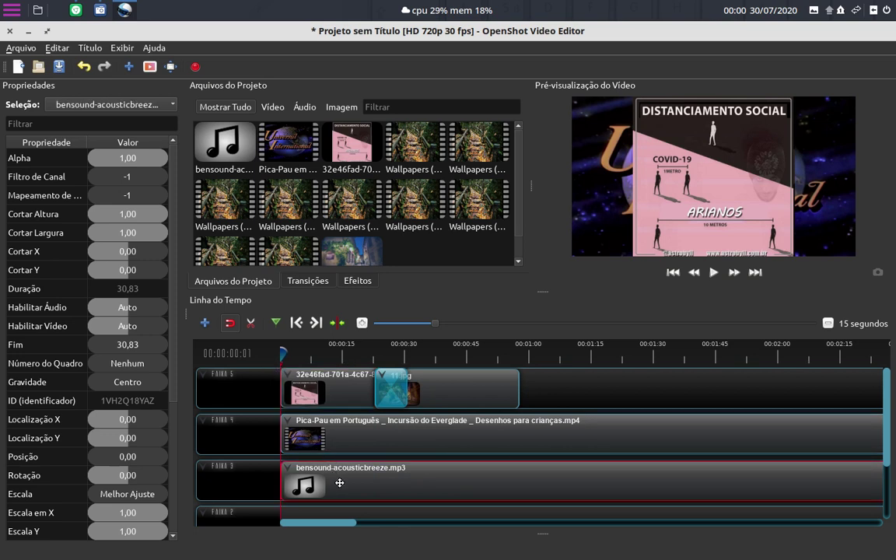
{"action": "left_click", "coordinate": [303, 480]}
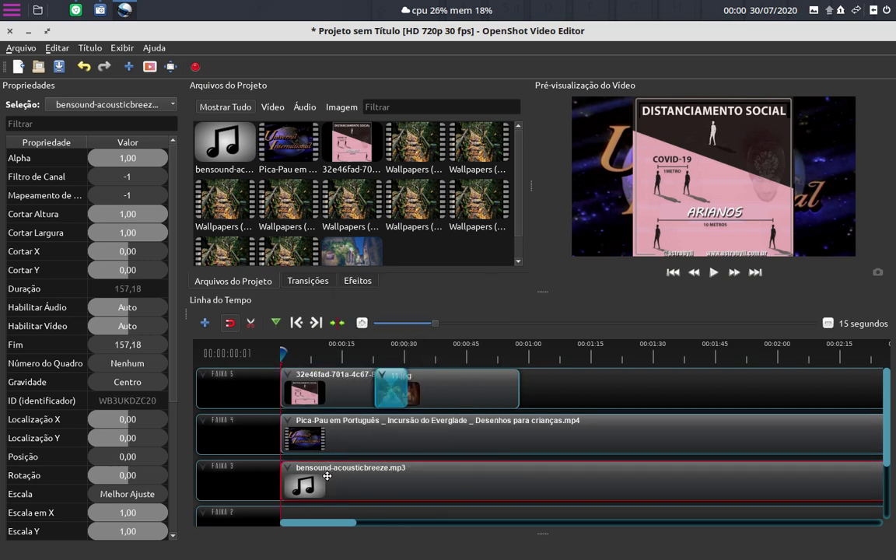
{"action": "right_click", "coordinate": [129, 313]}
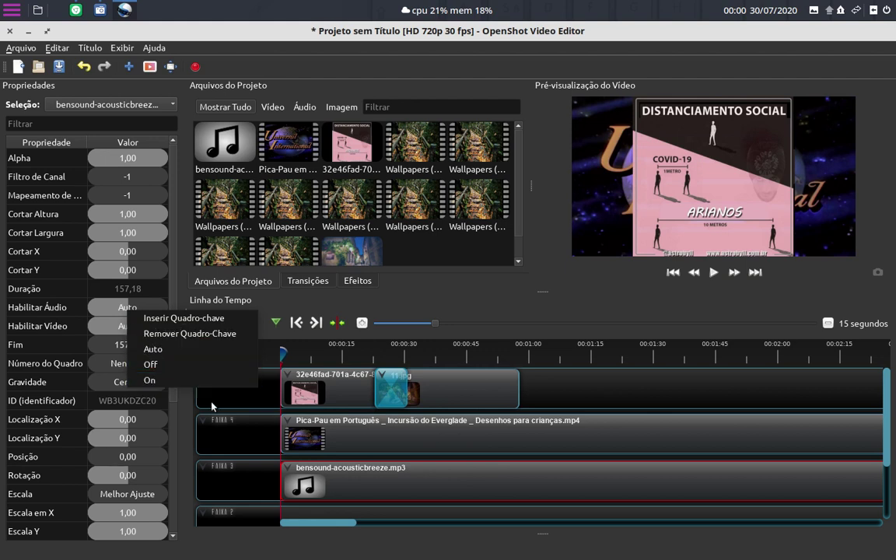
{"action": "left_click", "coordinate": [376, 478]}
{"action": "right_click", "coordinate": [379, 477]}
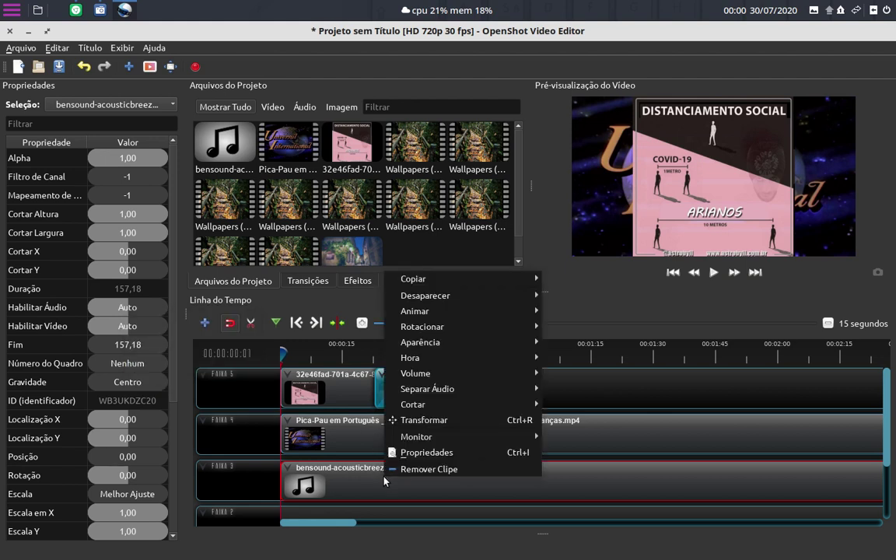
{"action": "key", "text": "Escape"}
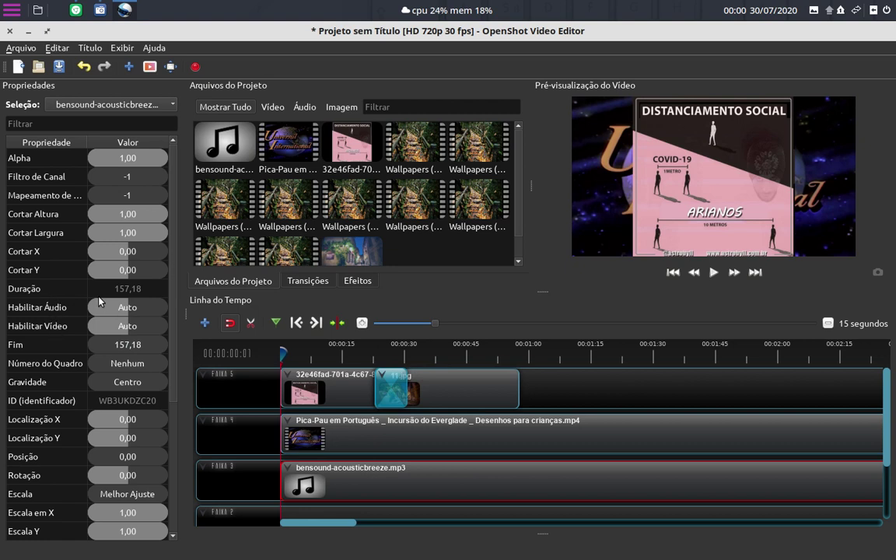
{"action": "right_click", "coordinate": [127, 313]}
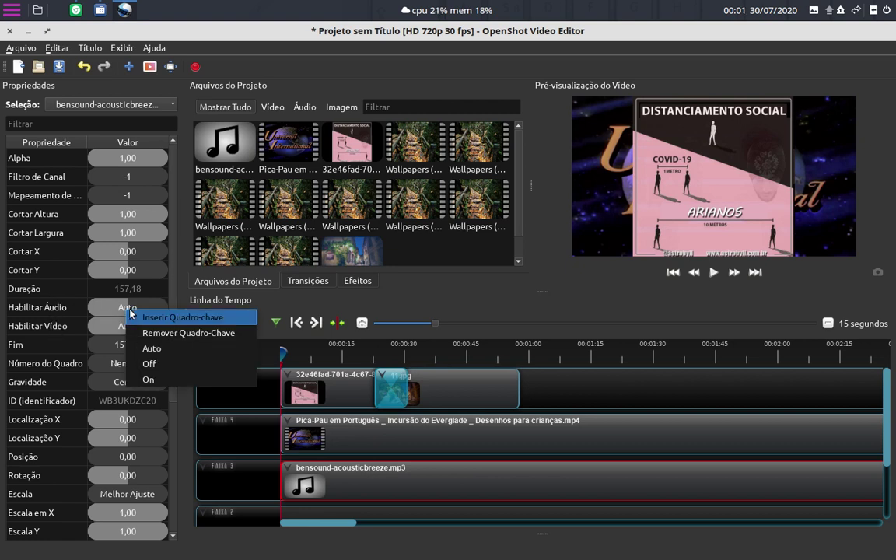
{"action": "key", "text": "Down"}
{"action": "key", "text": "Down"}
{"action": "key", "text": "Down"}
{"action": "key", "text": "Return"}
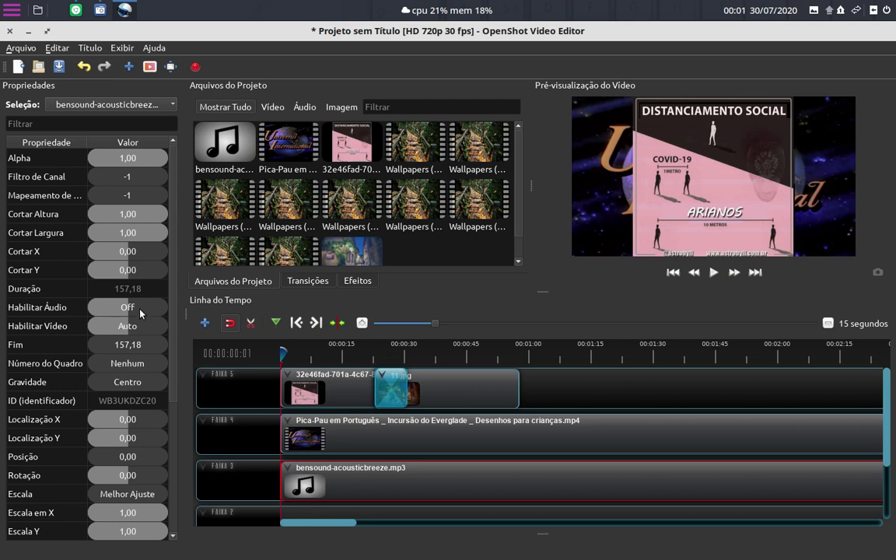
- Remove the audio-setting keyframe and change the music clip's Habilitar Áudio to Auto
{"action": "right_click", "coordinate": [340, 484]}
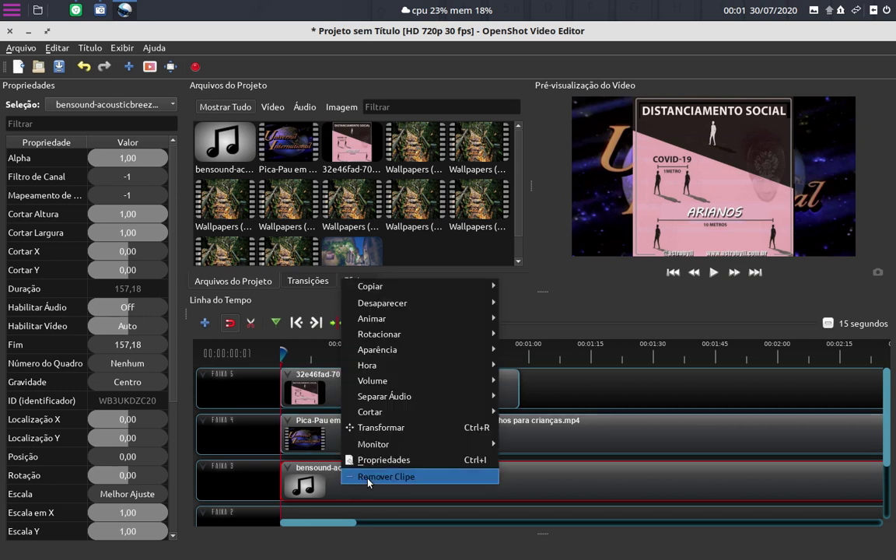
{"action": "mouse_move", "coordinate": [397, 397]}
{"action": "mouse_move", "coordinate": [400, 380]}
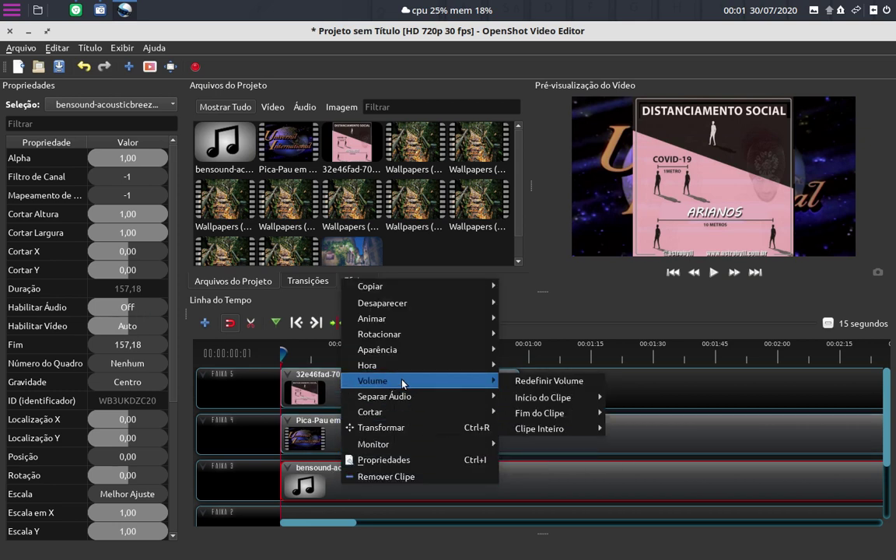
{"action": "left_click", "coordinate": [537, 381]}
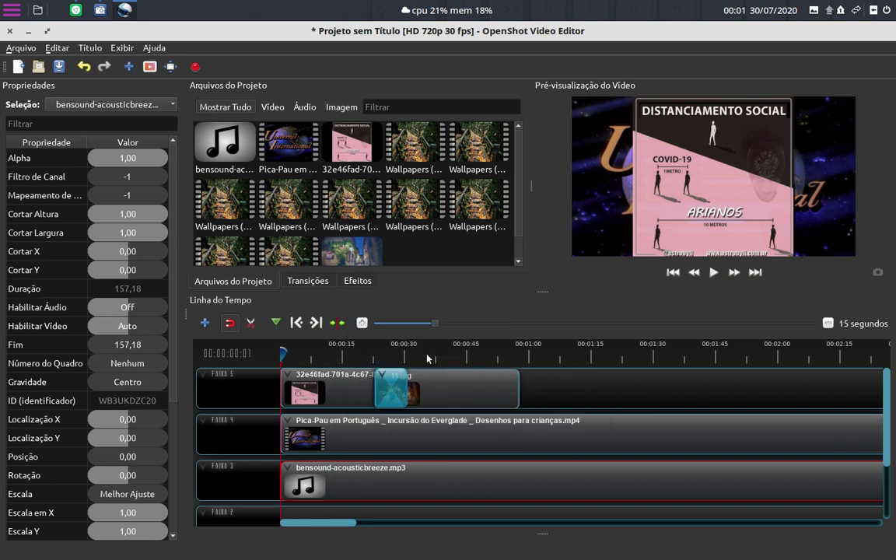
{"action": "right_click", "coordinate": [114, 309]}
{"action": "left_click", "coordinate": [144, 330]}
{"action": "left_click", "coordinate": [139, 308]}
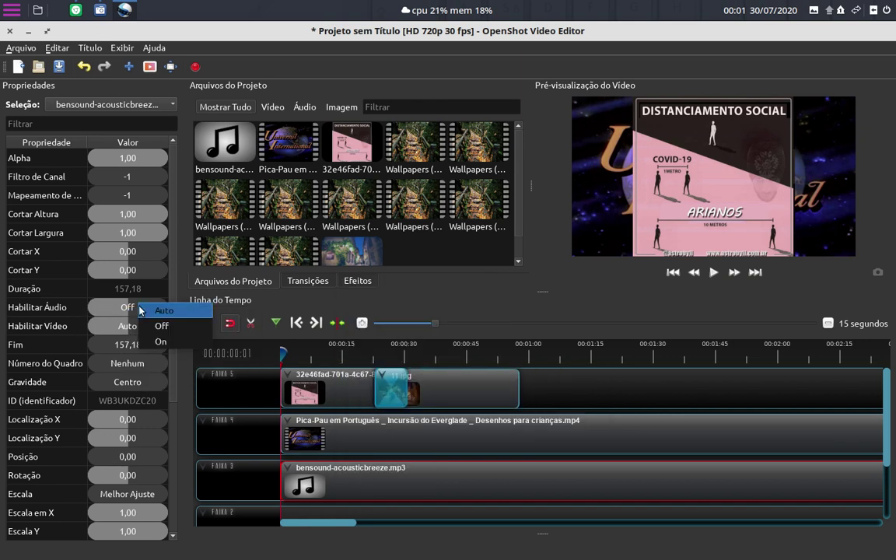
{"action": "left_click", "coordinate": [145, 313]}
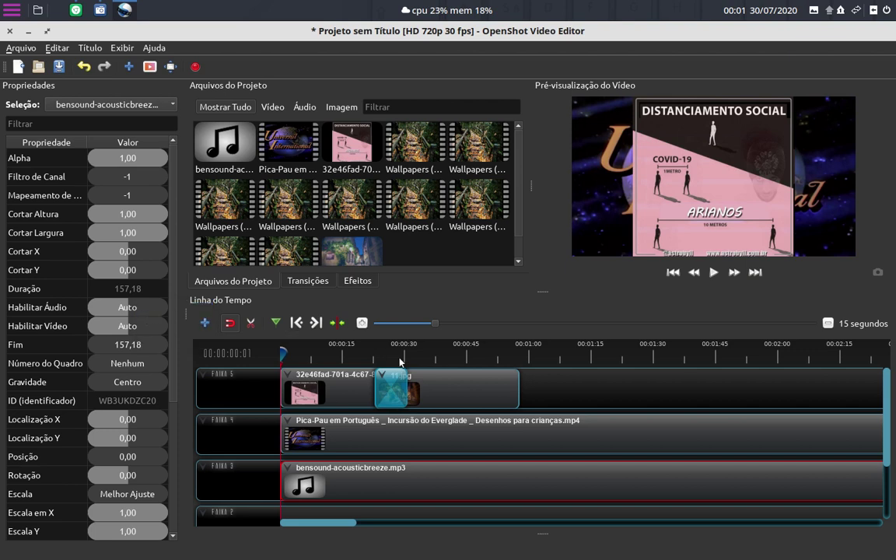
- Set the whole bensound-acousticbreeze.mp3 clip to Volume > Clipe Inteiro > Nível 20%
{"action": "right_click", "coordinate": [400, 481]}
{"action": "mouse_move", "coordinate": [438, 348]}
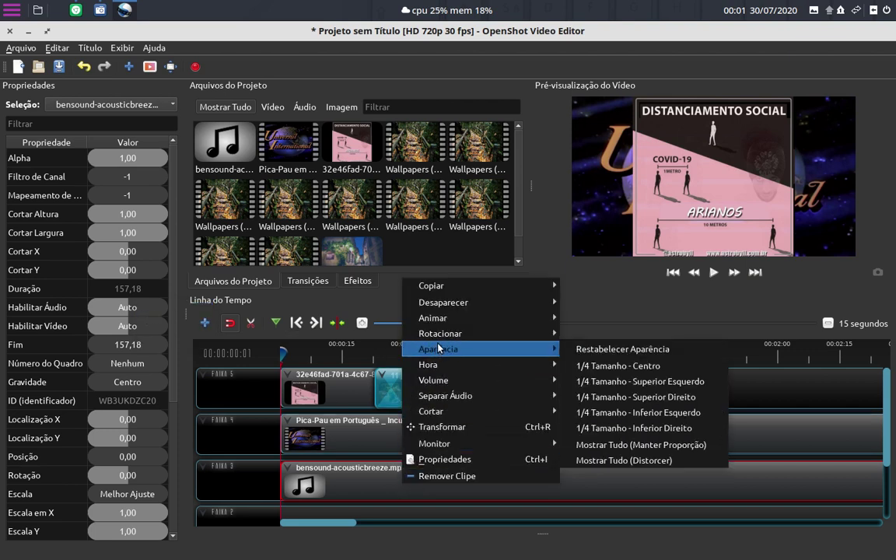
{"action": "mouse_move", "coordinate": [459, 379]}
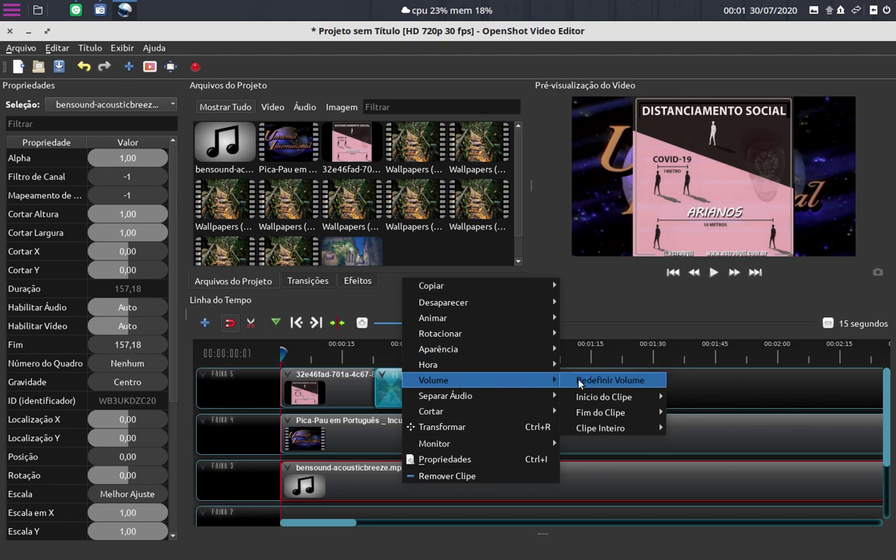
{"action": "mouse_move", "coordinate": [627, 399]}
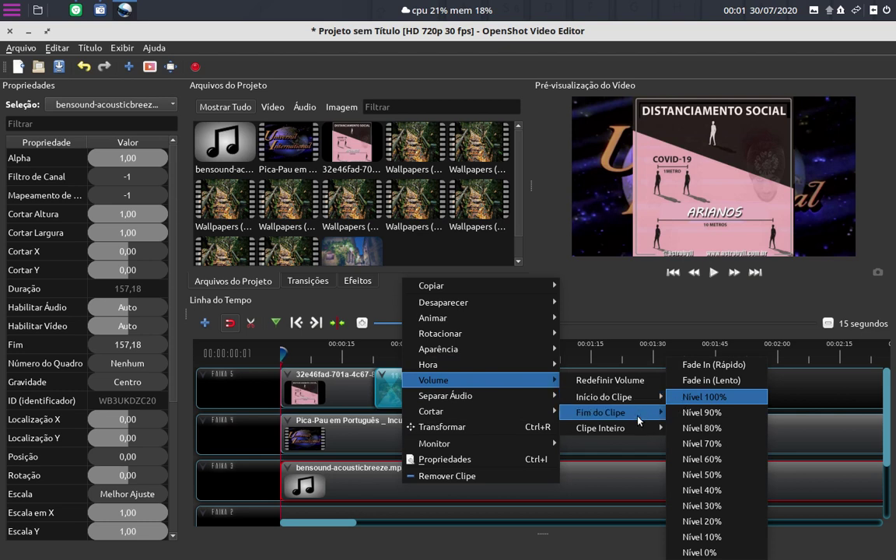
{"action": "mouse_move", "coordinate": [638, 421]}
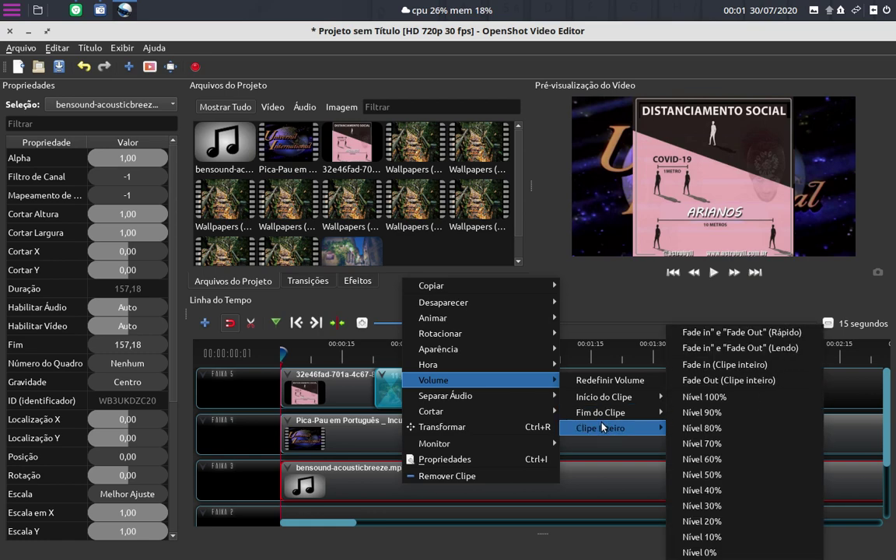
{"action": "left_click", "coordinate": [716, 522]}
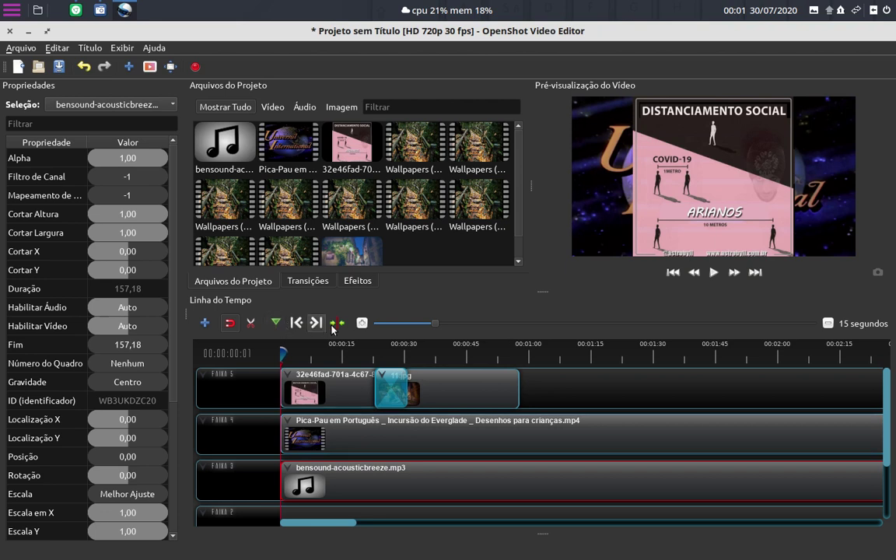
{"action": "left_click", "coordinate": [716, 272]}
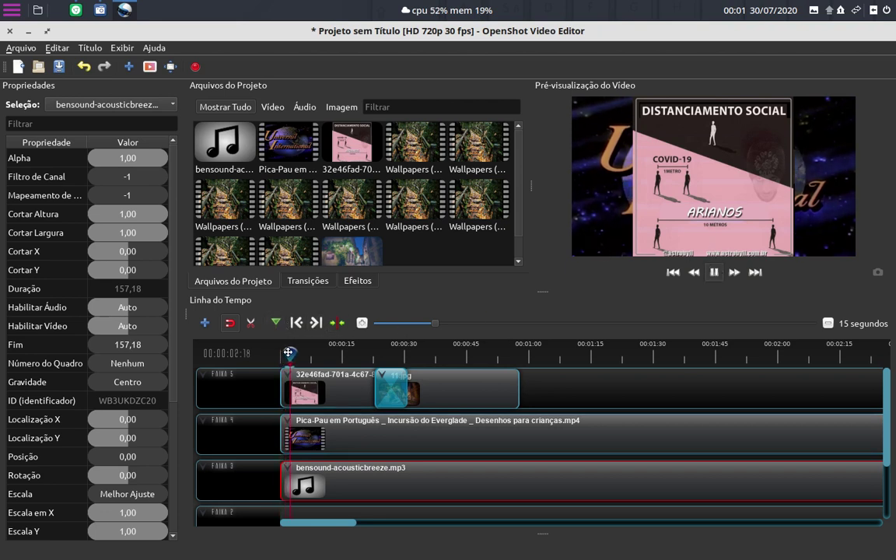
{"action": "left_click_drag", "start_coordinate": [286, 352], "coordinate": [354, 354]}
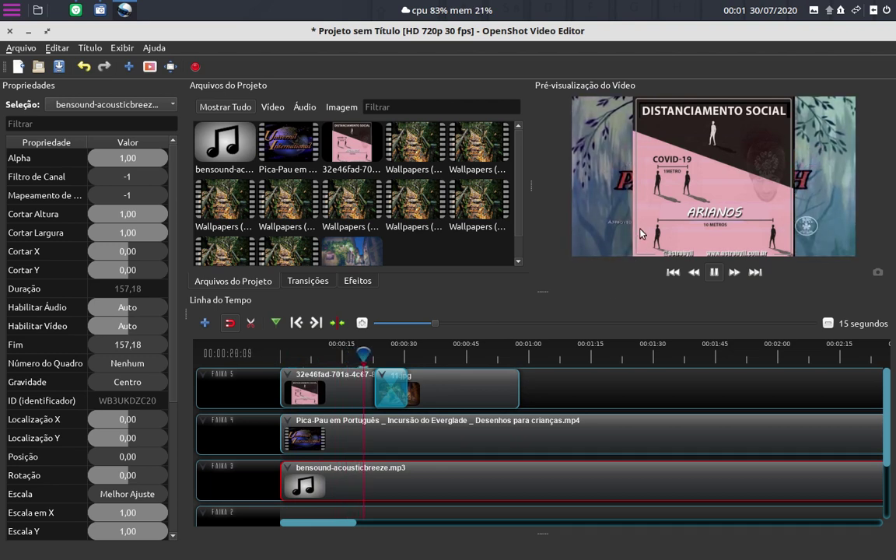
{"action": "left_click_drag", "start_coordinate": [350, 354], "coordinate": [332, 357]}
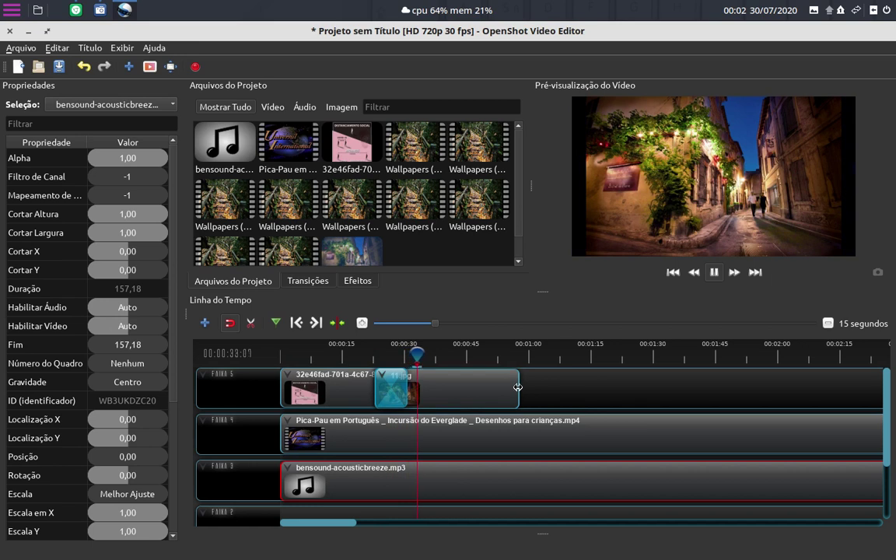
{"action": "left_click_drag", "start_coordinate": [420, 357], "coordinate": [538, 356]}
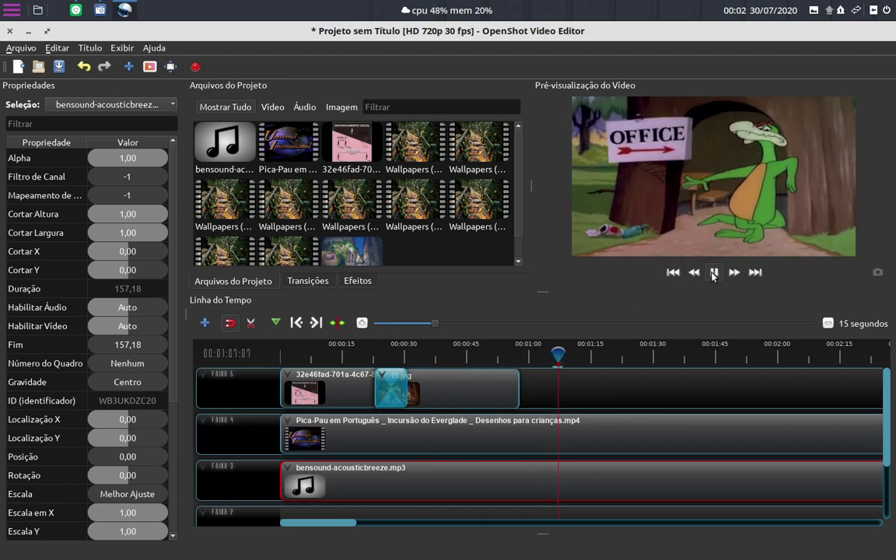
{"action": "key", "text": "space"}
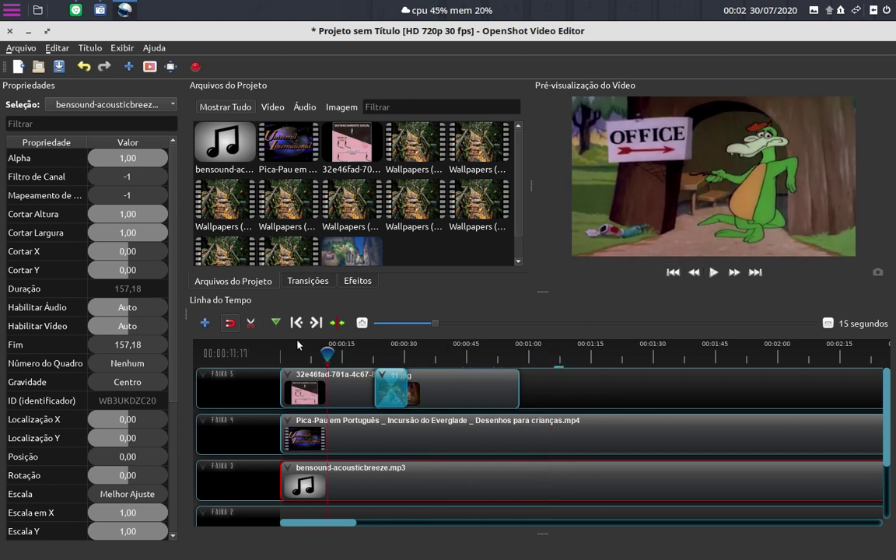
{"action": "left_click", "coordinate": [296, 322]}
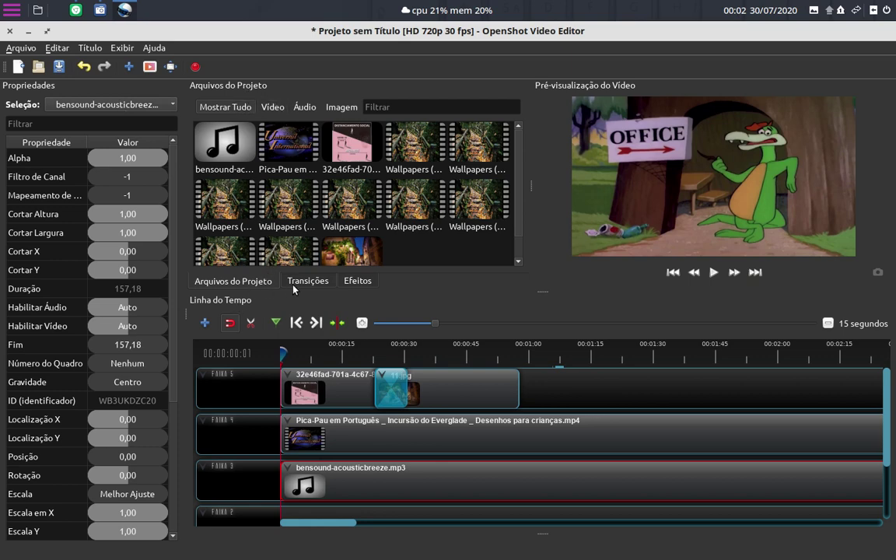
- Drop Barra ondulada 9 onto the track 5 image overlap at 22.80 seconds, then show the Efeitos list
{"action": "left_click", "coordinate": [315, 286]}
{"action": "left_click", "coordinate": [233, 283]}
{"action": "left_click", "coordinate": [308, 281]}
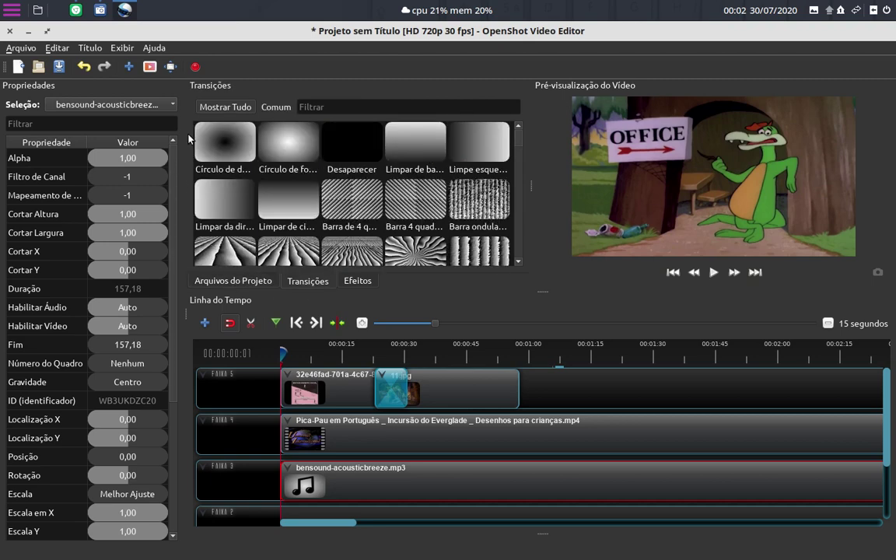
{"action": "scroll", "coordinate": [389, 179], "scroll_direction": "down", "scroll_amount": 2}
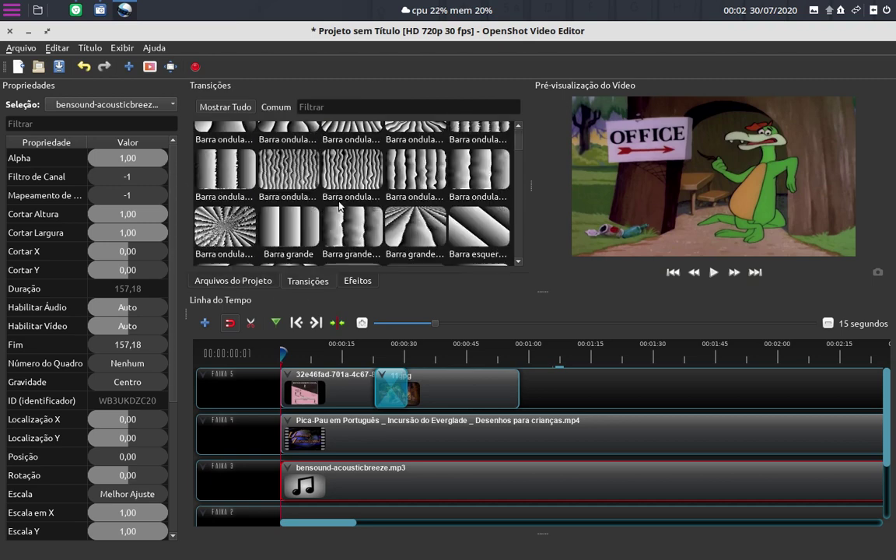
{"action": "scroll", "coordinate": [365, 203], "scroll_direction": "up", "scroll_amount": 2}
{"action": "scroll", "coordinate": [340, 220], "scroll_direction": "down", "scroll_amount": 4}
{"action": "scroll", "coordinate": [332, 228], "scroll_direction": "up", "scroll_amount": 2}
{"action": "left_click_drag", "start_coordinate": [226, 231], "coordinate": [383, 387]}
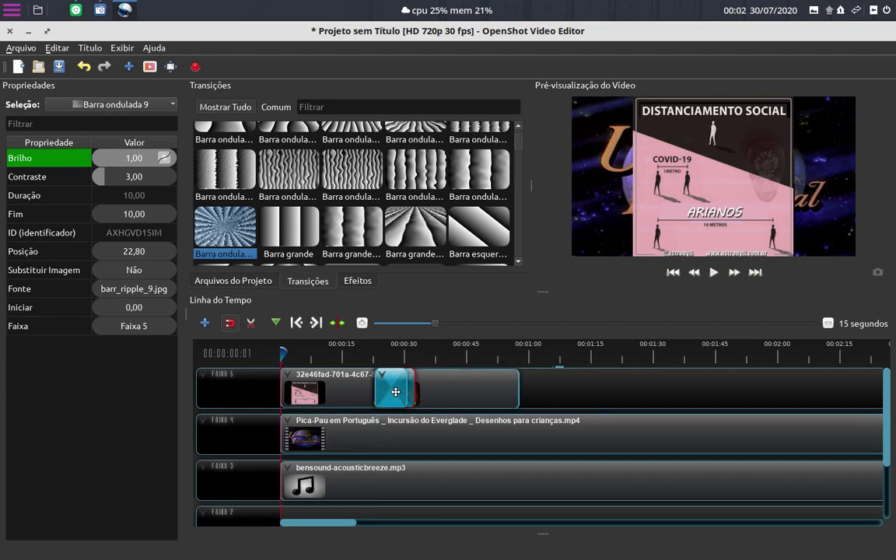
{"action": "left_click", "coordinate": [395, 392]}
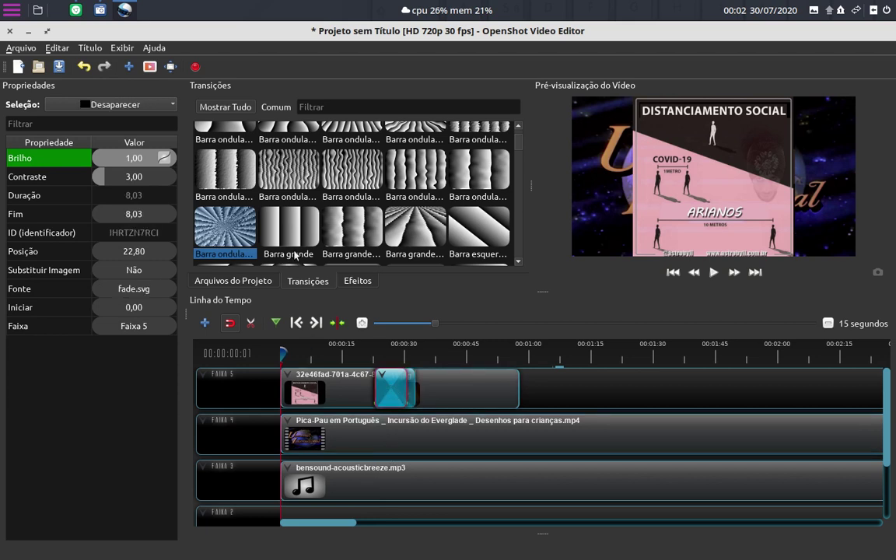
{"action": "left_click", "coordinate": [350, 282]}
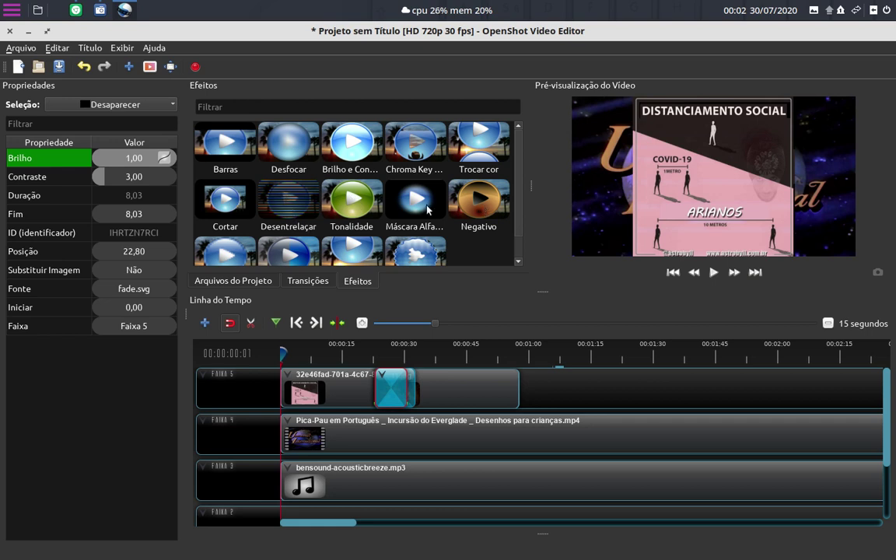
- Apply Negativo to the 32e46fad image clip and preview from about 18 seconds
{"action": "left_click_drag", "start_coordinate": [468, 212], "coordinate": [400, 388]}
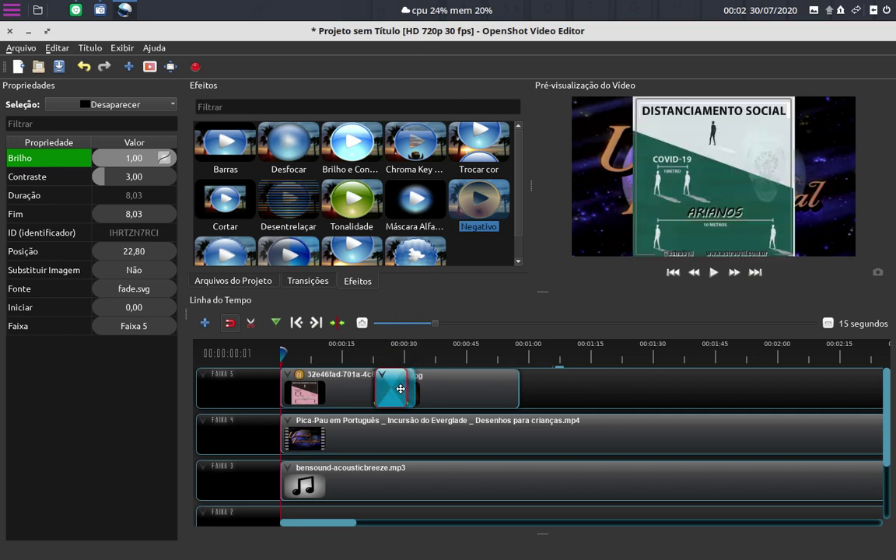
{"action": "left_click", "coordinate": [336, 373]}
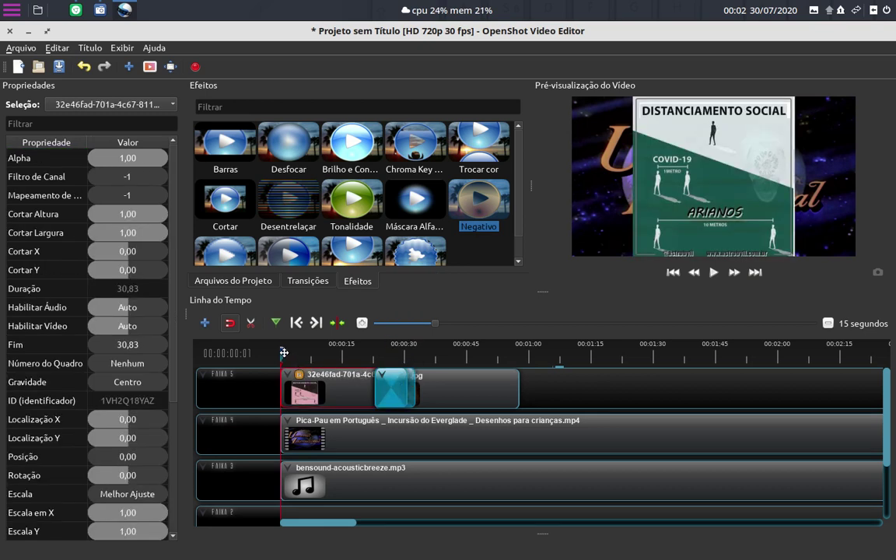
{"action": "left_click_drag", "start_coordinate": [284, 352], "coordinate": [371, 353]}
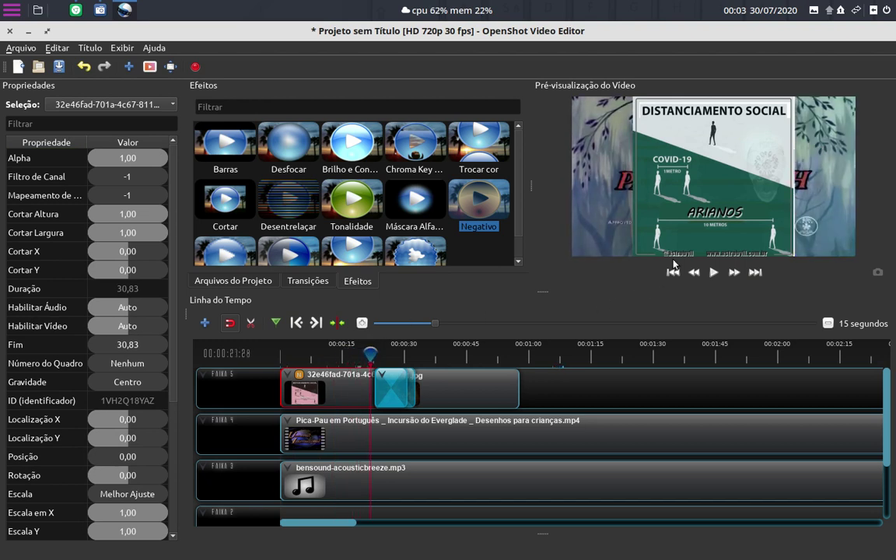
{"action": "left_click", "coordinate": [714, 273]}
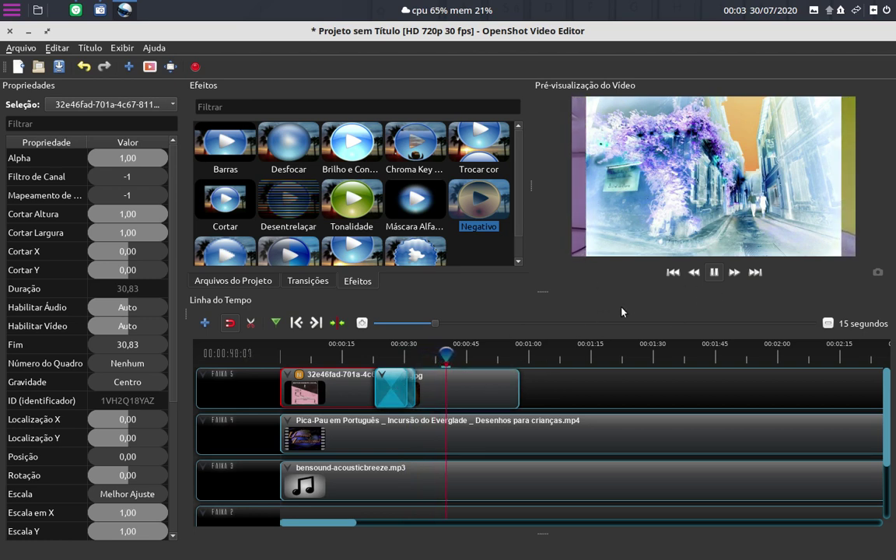
{"action": "left_click", "coordinate": [714, 276]}
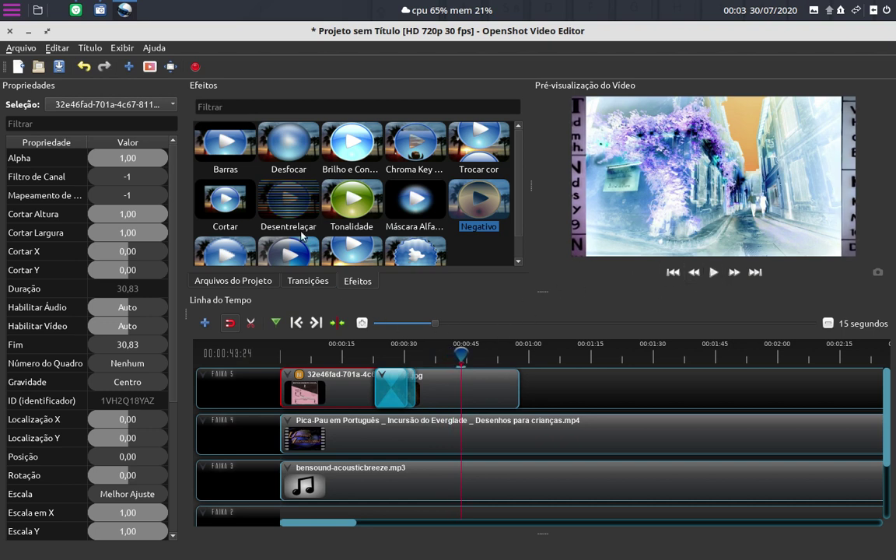
- Undo the Negativo effect and inspect the properties of both track 5 transitions
{"action": "left_click", "coordinate": [84, 68]}
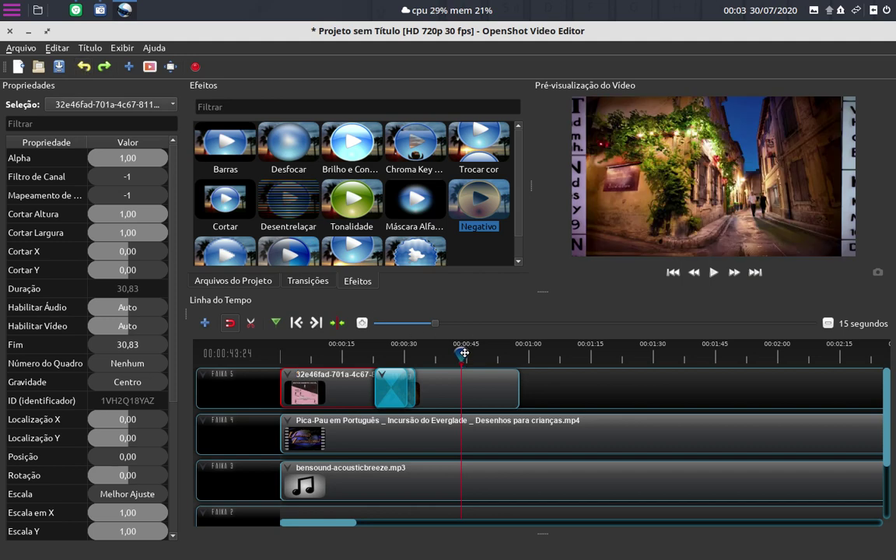
{"action": "mouse_move", "coordinate": [463, 353]}
{"action": "left_mouse_down"}
{"action": "mouse_move", "coordinate": [394, 353]}
{"action": "mouse_move", "coordinate": [472, 353]}
{"action": "left_mouse_up"}
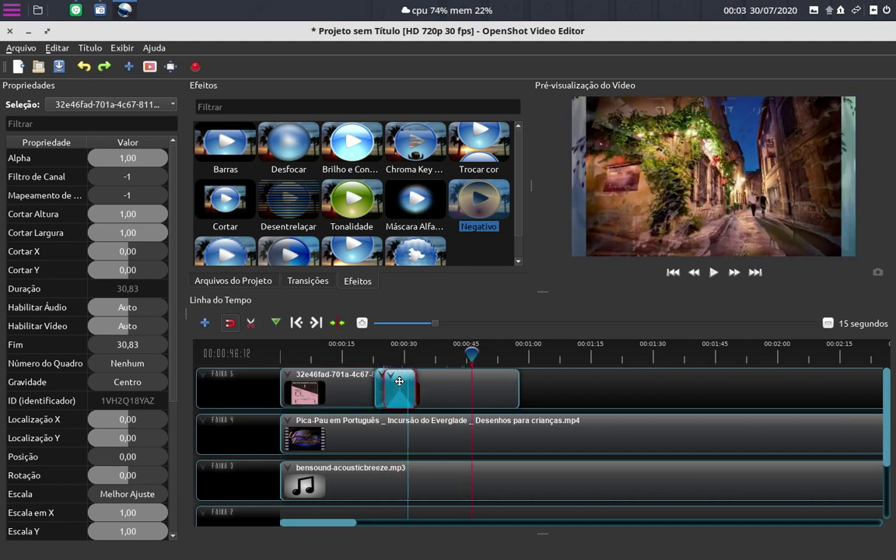
{"action": "left_click_drag", "start_coordinate": [399, 381], "coordinate": [457, 389]}
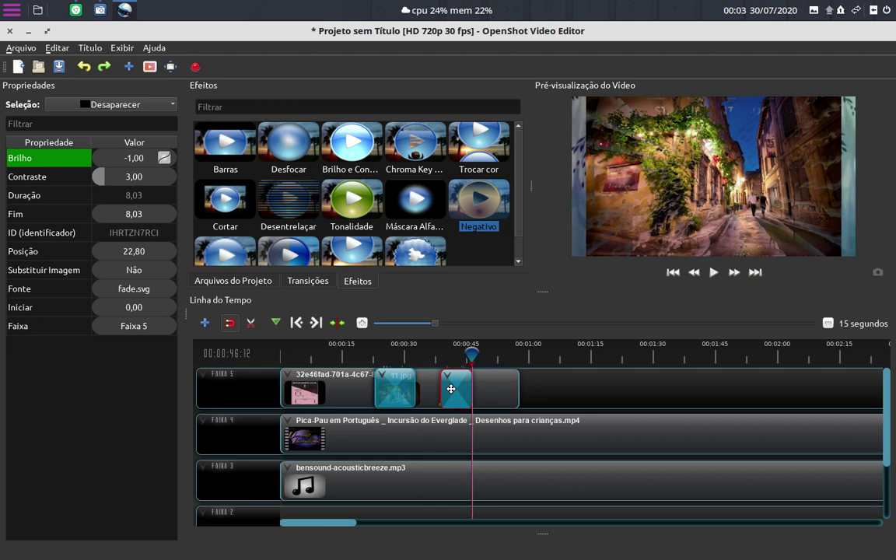
{"action": "right_click", "coordinate": [393, 381]}
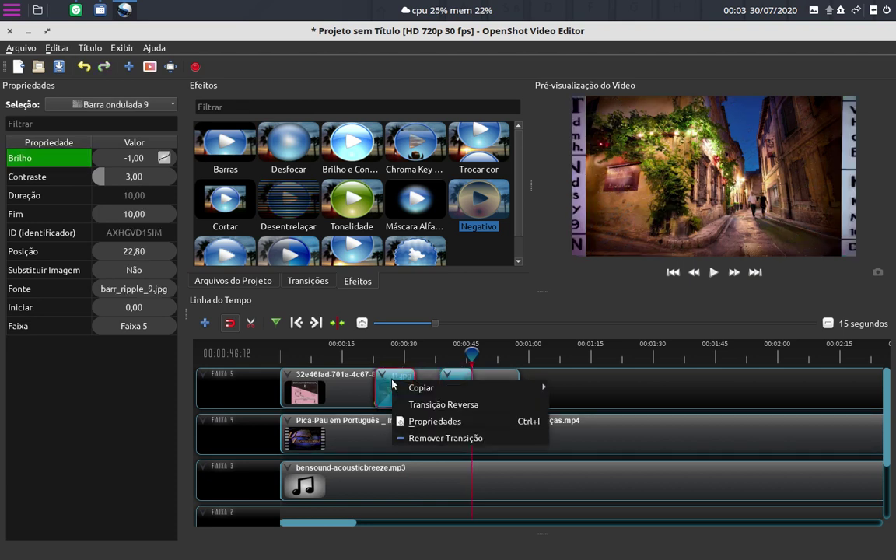
{"action": "left_click", "coordinate": [416, 422]}
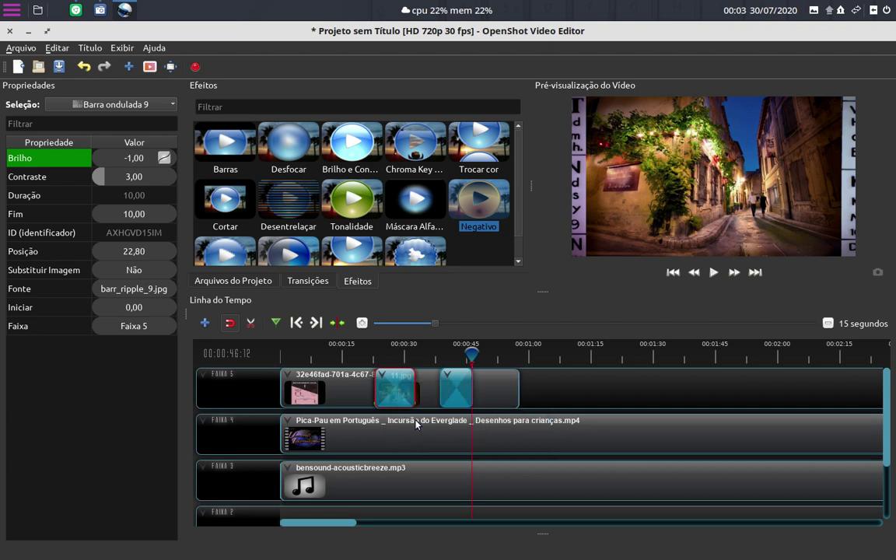
{"action": "right_click", "coordinate": [389, 388]}
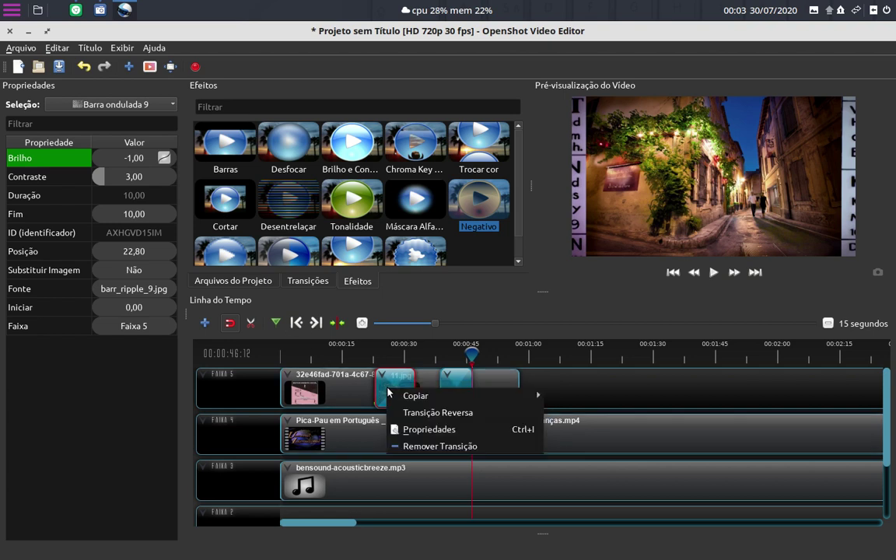
{"action": "left_click", "coordinate": [416, 430]}
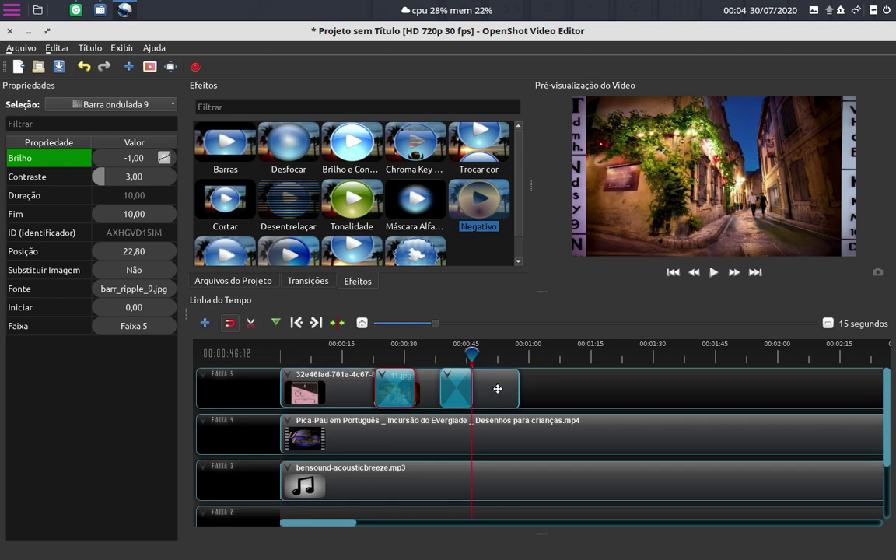
- Move 11.jpg later and remove the Desaparecer and Barra ondulada transitions
{"action": "left_click_drag", "start_coordinate": [505, 385], "coordinate": [645, 379]}
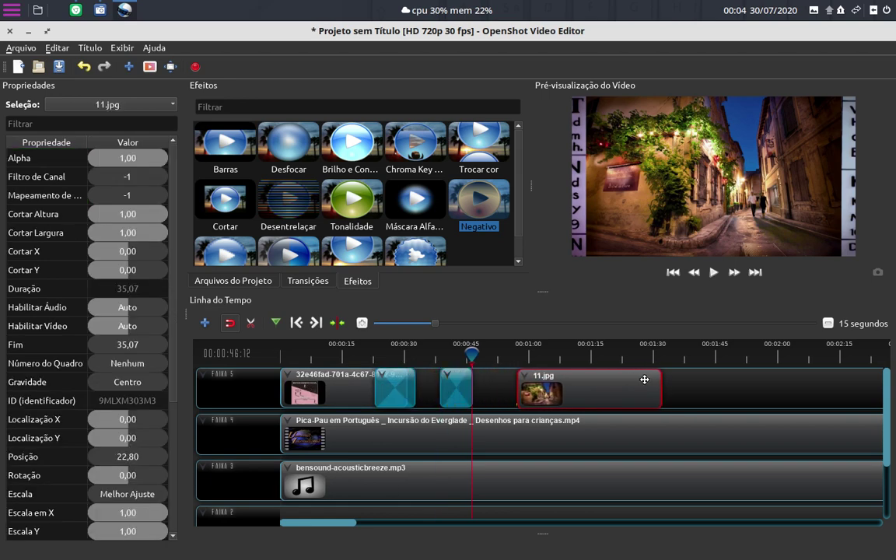
{"action": "left_click", "coordinate": [458, 387]}
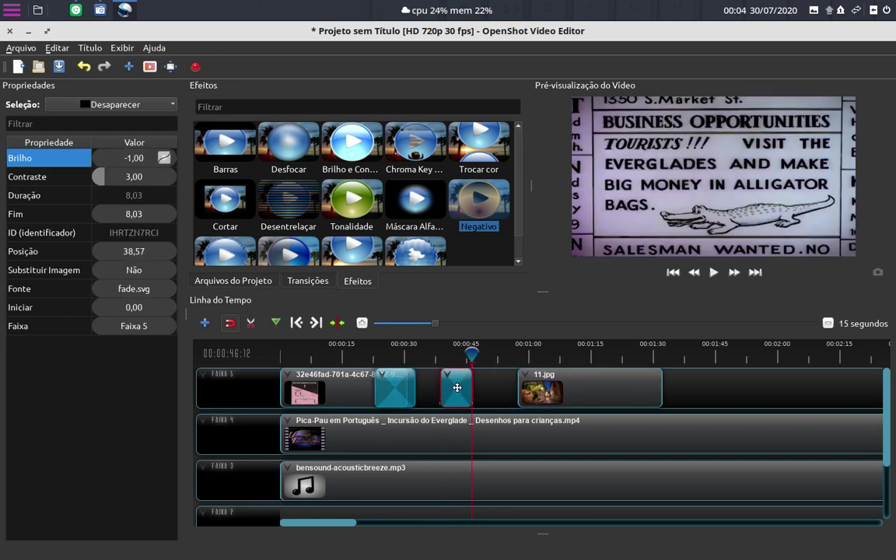
{"action": "right_click", "coordinate": [457, 388]}
{"action": "mouse_move", "coordinate": [482, 412]}
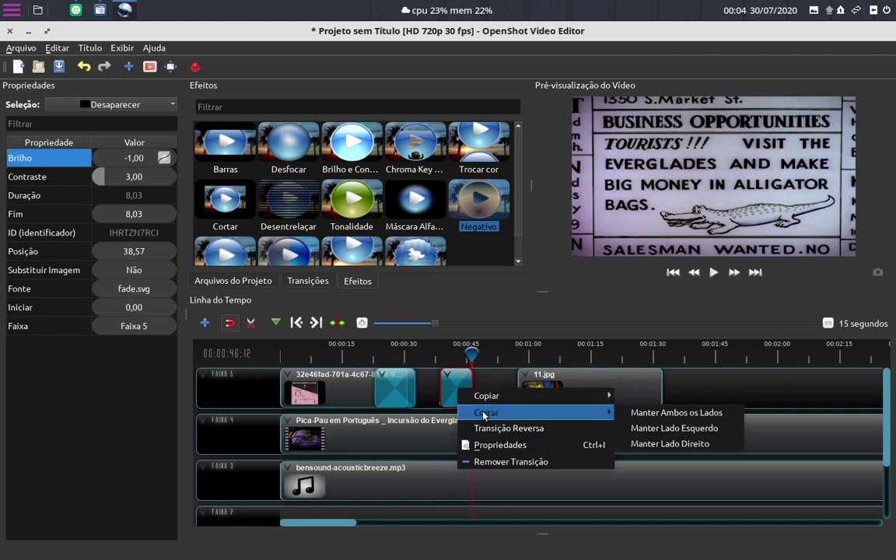
{"action": "left_click", "coordinate": [480, 462]}
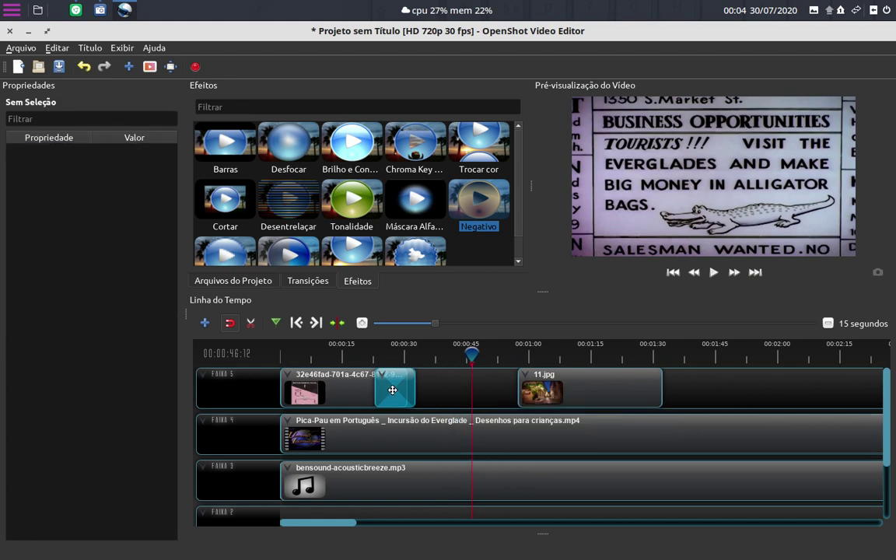
{"action": "left_click_drag", "start_coordinate": [396, 386], "coordinate": [513, 395]}
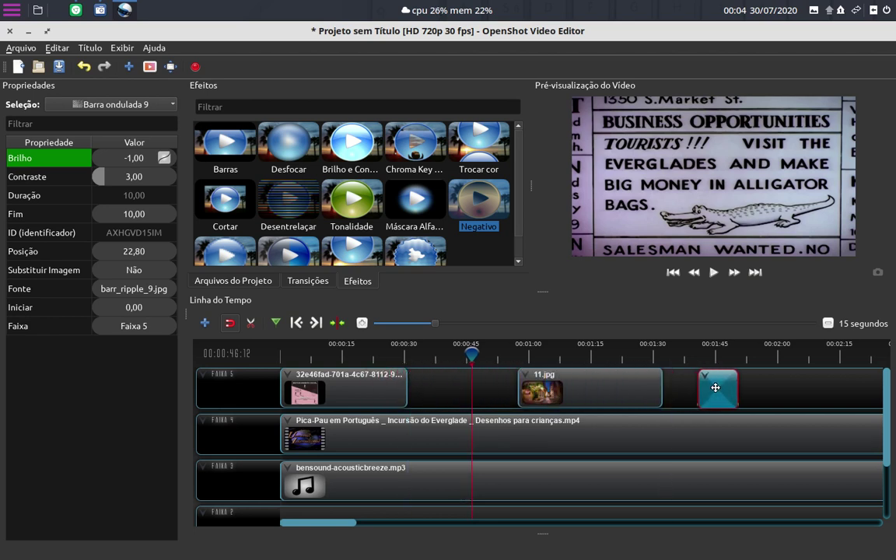
{"action": "left_click_drag", "start_coordinate": [513, 395], "coordinate": [723, 389]}
{"action": "right_click", "coordinate": [724, 389]}
{"action": "left_click", "coordinate": [758, 447]}
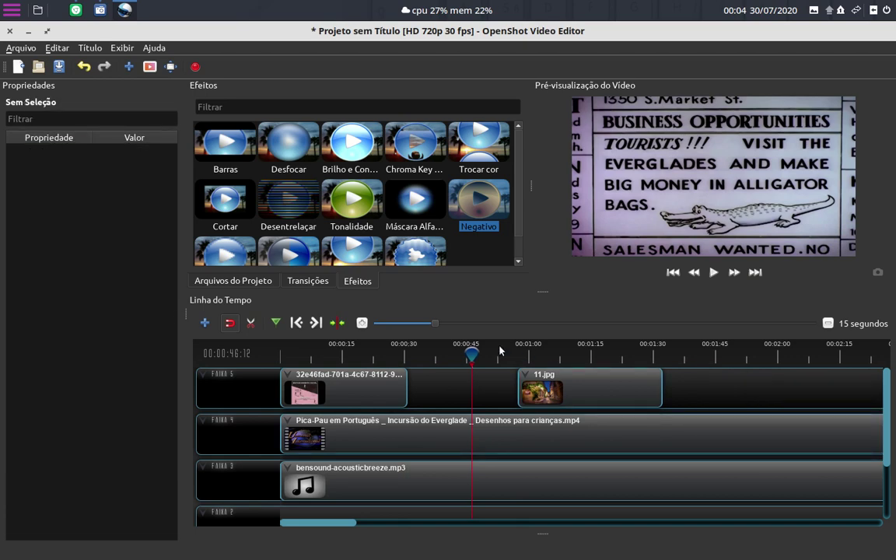
- Snap 11.jpg to the playhead and split the Pica-Pau clip there, keeping both halves
{"action": "left_click_drag", "start_coordinate": [546, 390], "coordinate": [501, 391]}
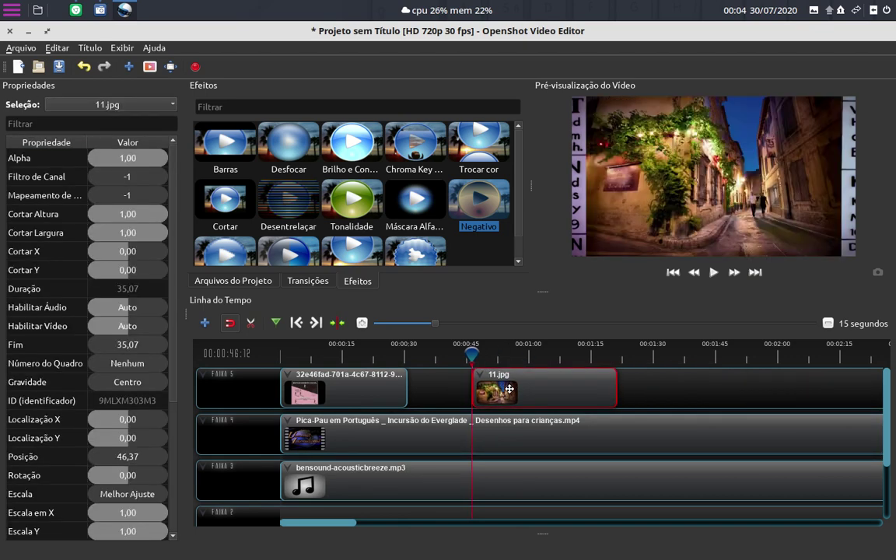
{"action": "left_click", "coordinate": [377, 434]}
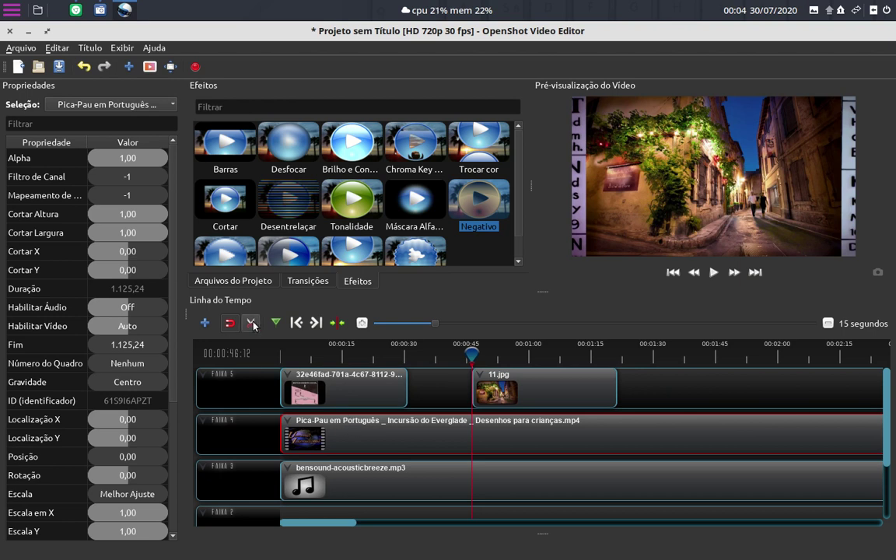
{"action": "right_click", "coordinate": [373, 429]}
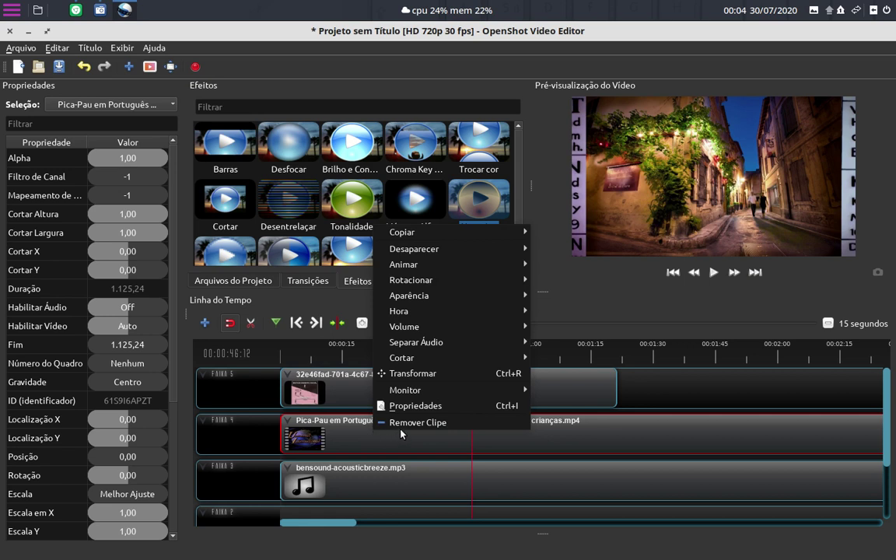
{"action": "mouse_move", "coordinate": [416, 363]}
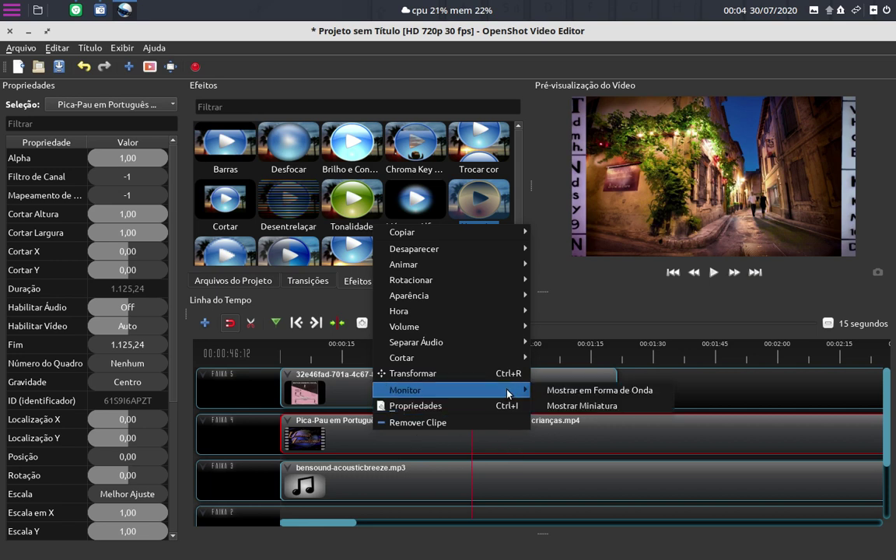
{"action": "mouse_move", "coordinate": [506, 358]}
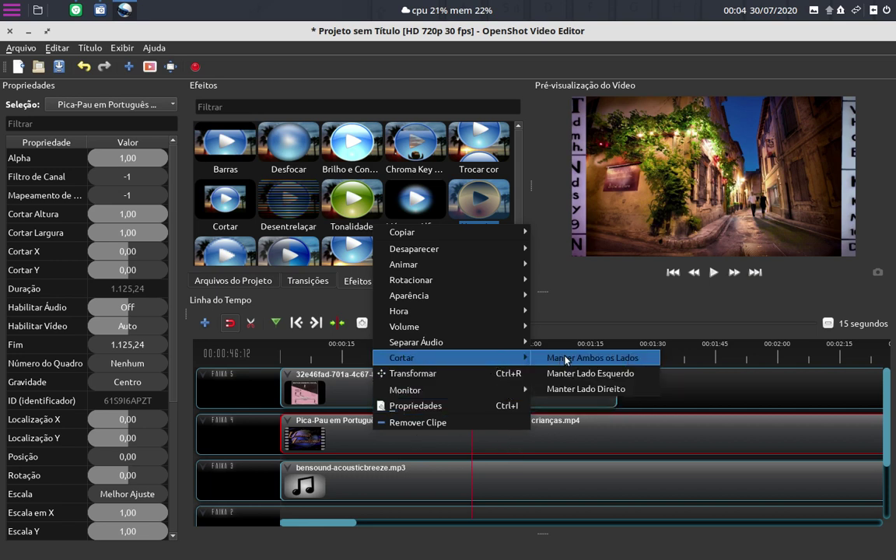
{"action": "left_click", "coordinate": [565, 359]}
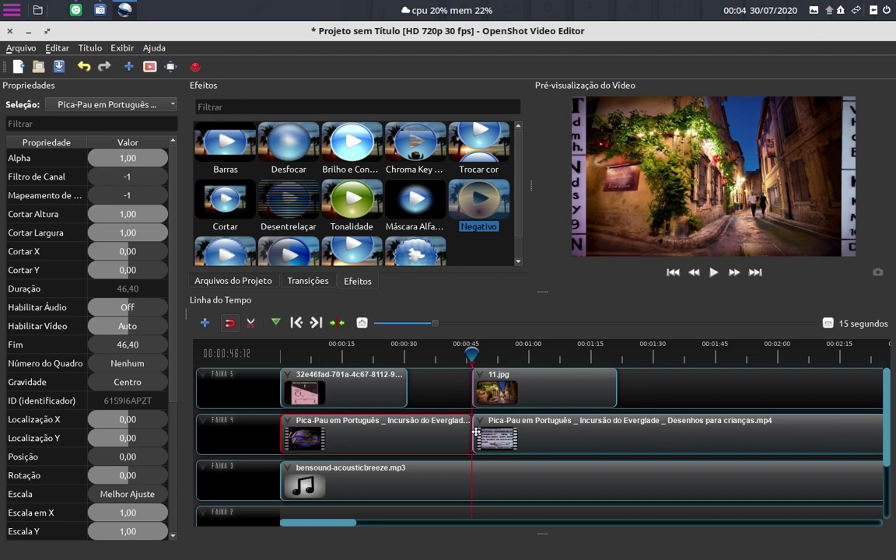
- Push 11.jpg further right and move the second Pica-Pau piece to 60.90 seconds
{"action": "left_click", "coordinate": [460, 350]}
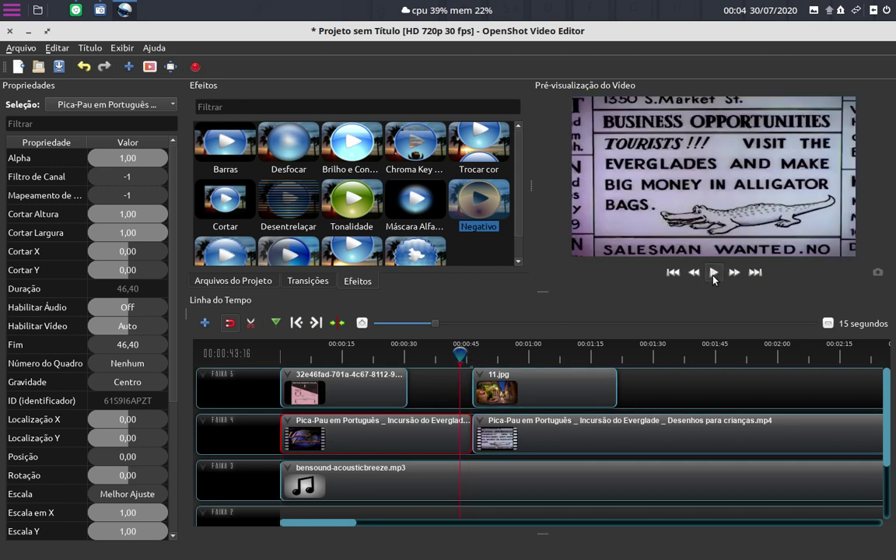
{"action": "left_click", "coordinate": [713, 272]}
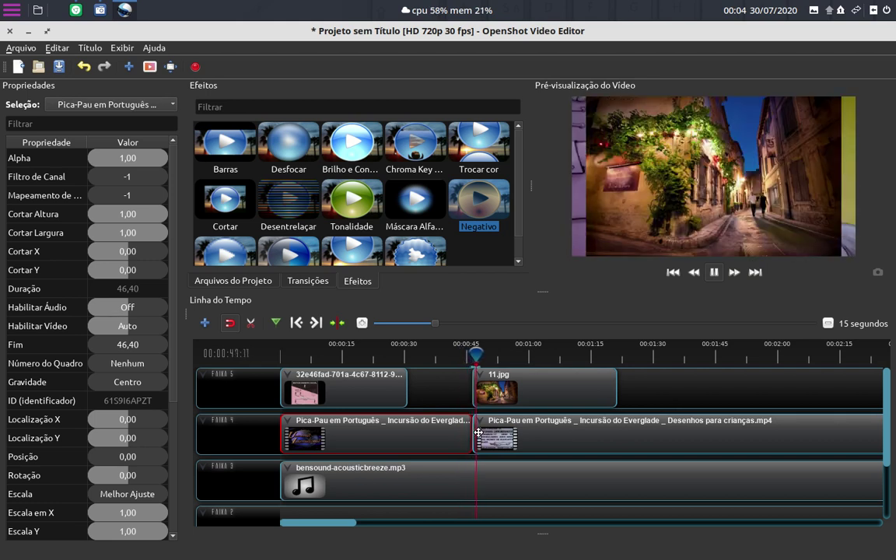
{"action": "left_click_drag", "start_coordinate": [519, 389], "coordinate": [605, 389]}
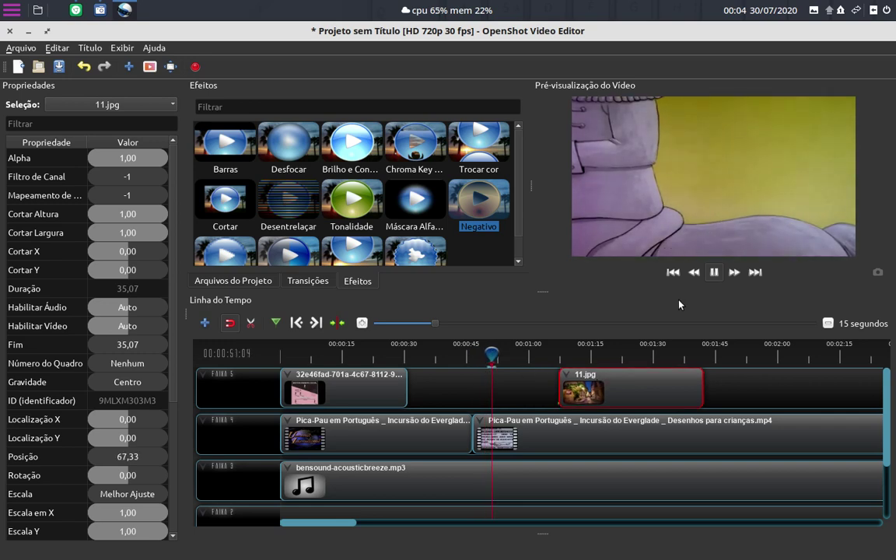
{"action": "key", "text": "space"}
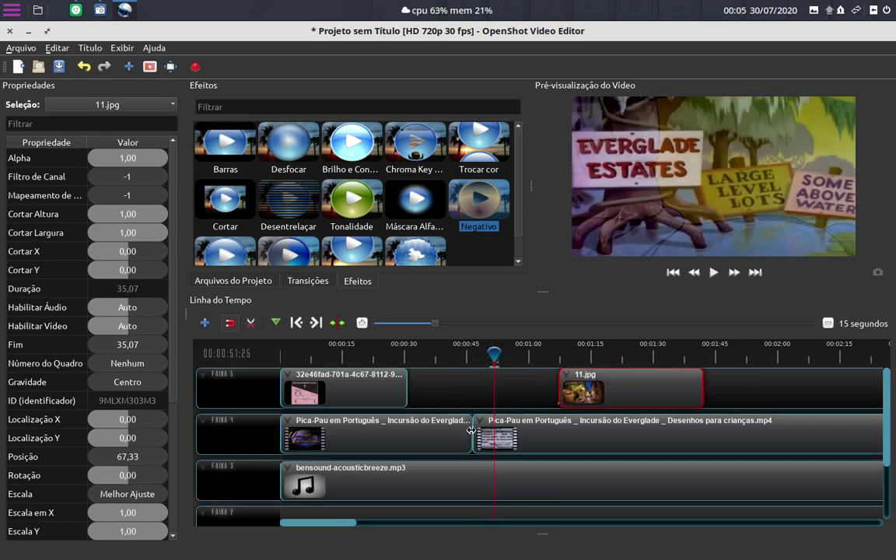
{"action": "left_click_drag", "start_coordinate": [476, 434], "coordinate": [491, 440]}
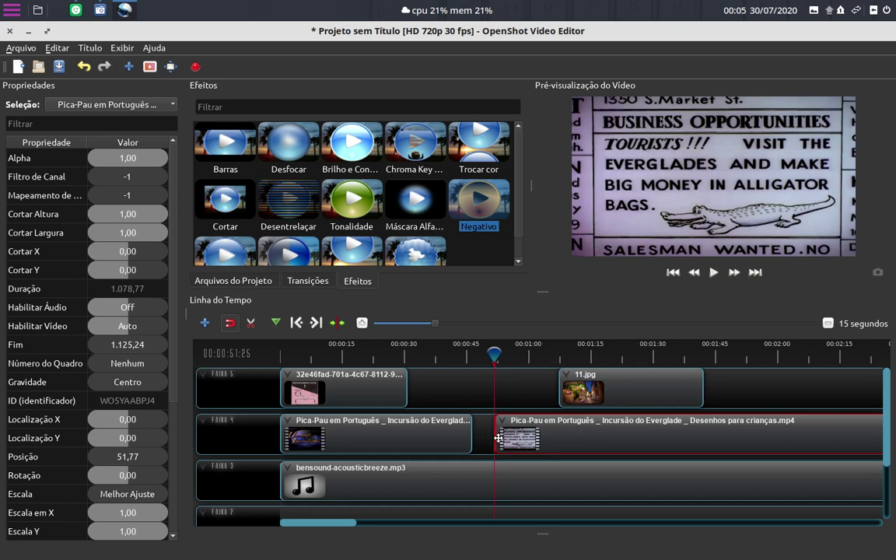
{"action": "left_click_drag", "start_coordinate": [499, 438], "coordinate": [557, 443]}
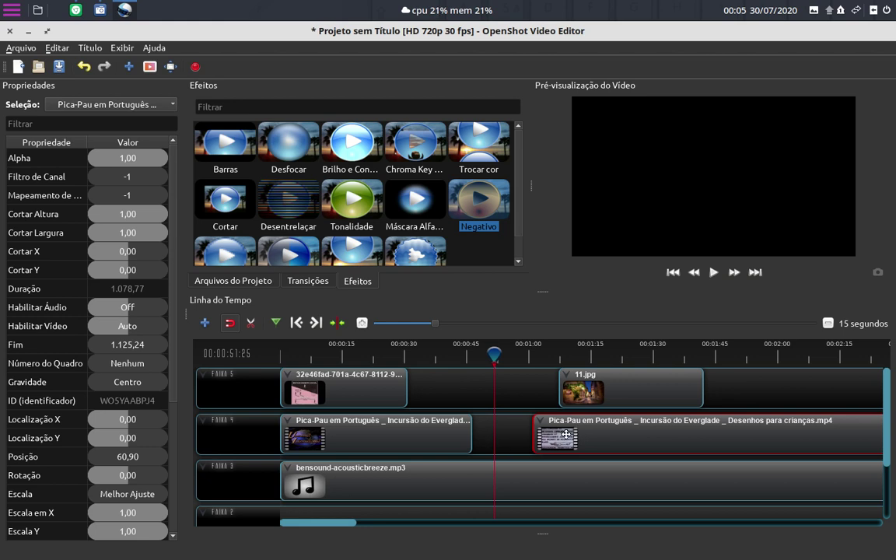
- Slide the second Pica-Pau clip on Faixa 4 left from 60.90 to start at 51.77
{"action": "left_click_drag", "start_coordinate": [583, 434], "coordinate": [534, 426]}
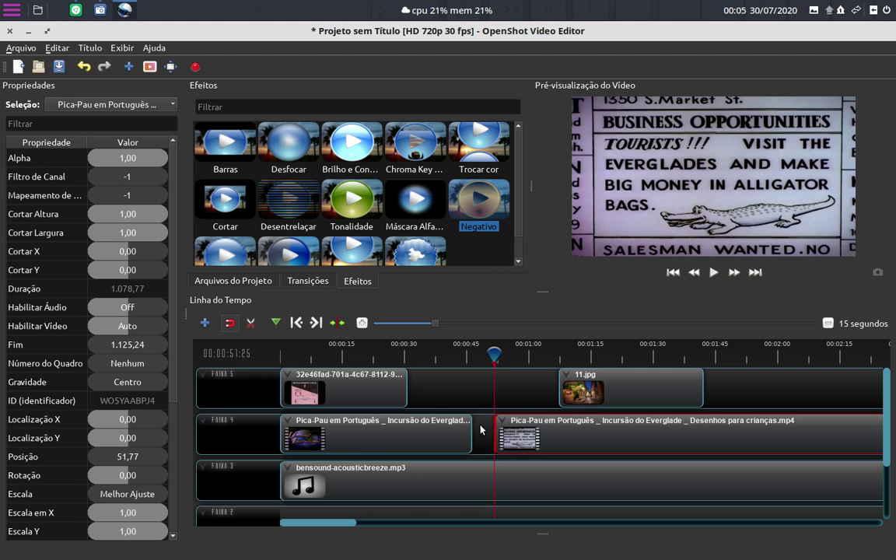
{"action": "left_click_drag", "start_coordinate": [485, 428], "coordinate": [527, 336]}
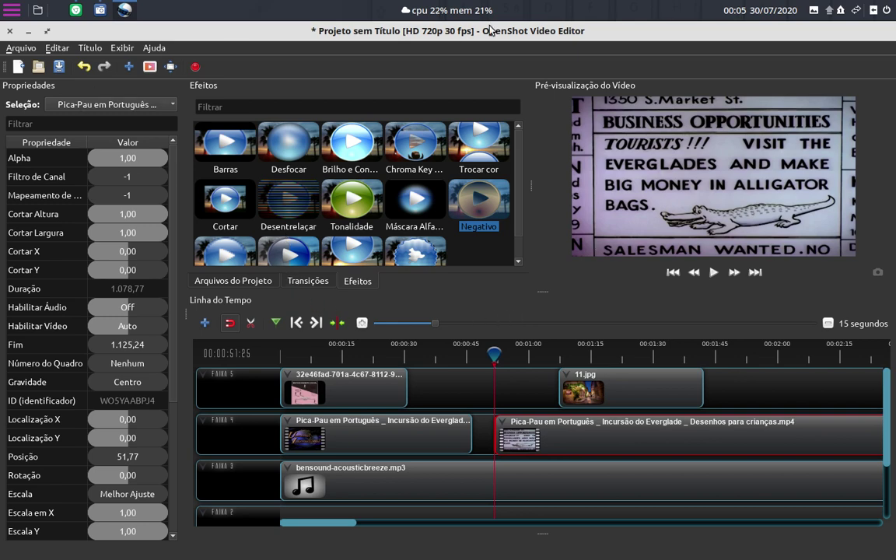
- Bring the Chrome window with the OpenShot guide forward and maximize it
{"action": "double_click", "coordinate": [542, 31]}
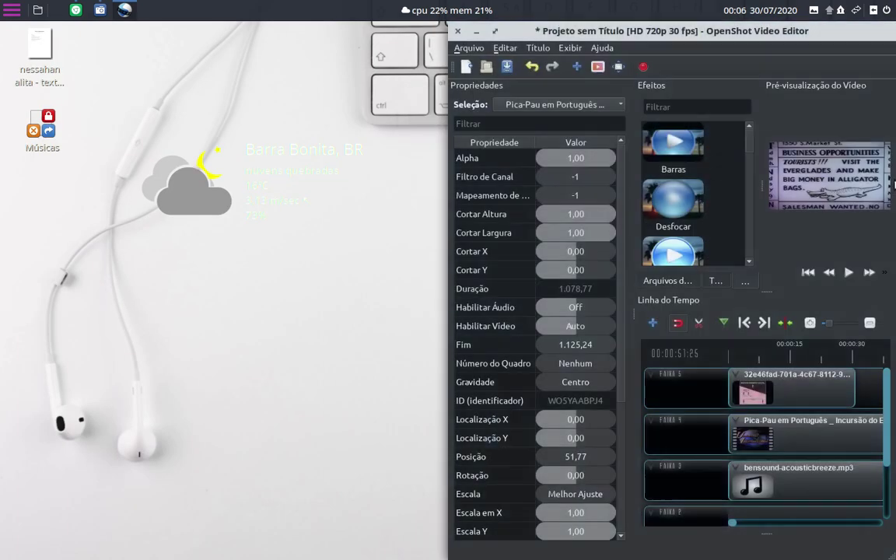
{"action": "left_click", "coordinate": [122, 12]}
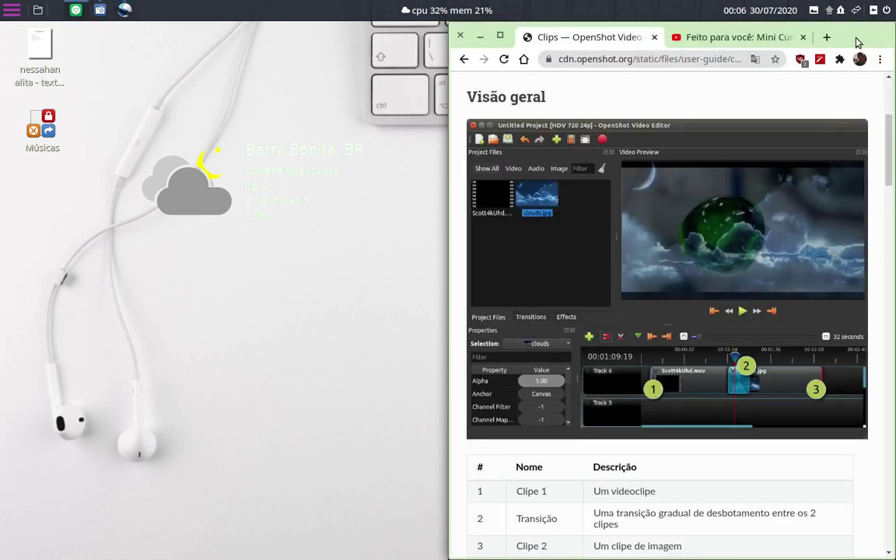
{"action": "double_click", "coordinate": [858, 42]}
- Read the Clips page's trimming and preset-menu sections, then halve Chrome and maximize OpenShot
{"action": "scroll", "coordinate": [252, 347], "scroll_direction": "down", "scroll_amount": 5}
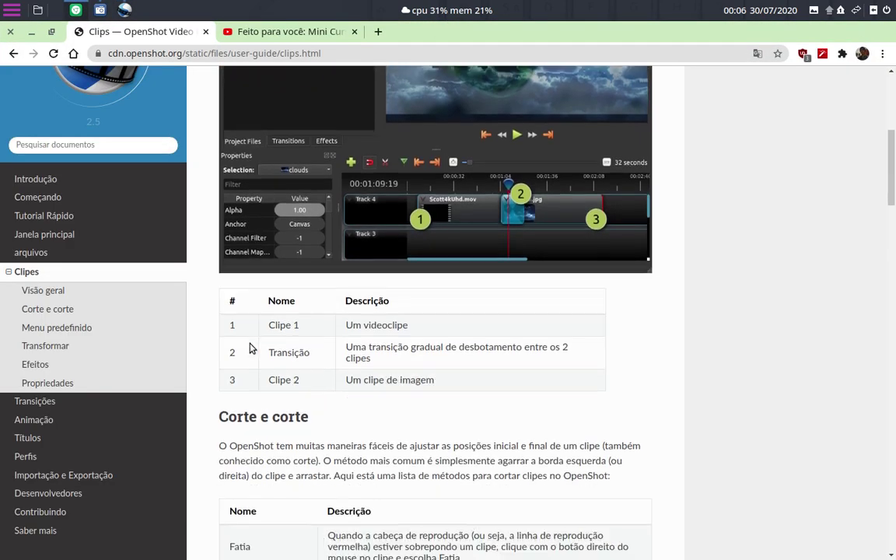
{"action": "scroll", "coordinate": [198, 420], "scroll_direction": "down", "scroll_amount": 2}
{"action": "scroll", "coordinate": [218, 396], "scroll_direction": "down", "scroll_amount": 1}
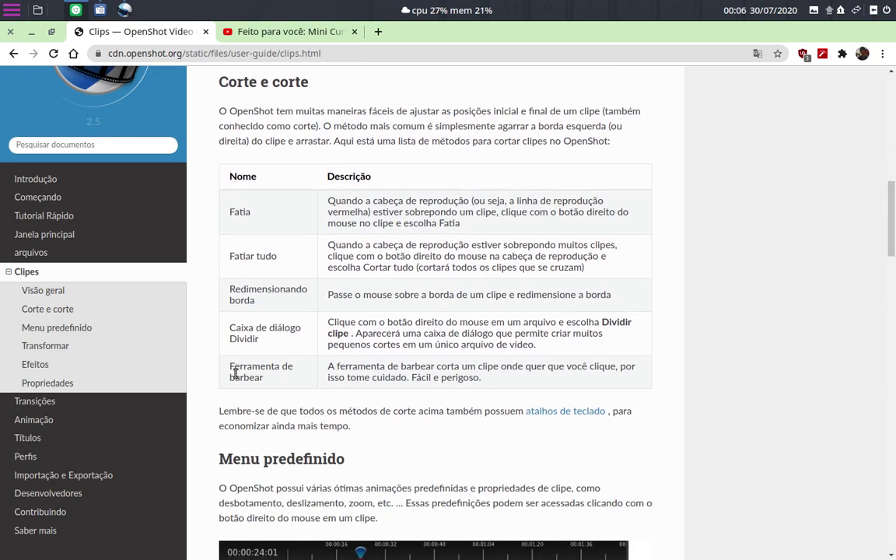
{"action": "scroll", "coordinate": [235, 370], "scroll_direction": "down", "scroll_amount": 2}
{"action": "scroll", "coordinate": [234, 431], "scroll_direction": "down", "scroll_amount": 1}
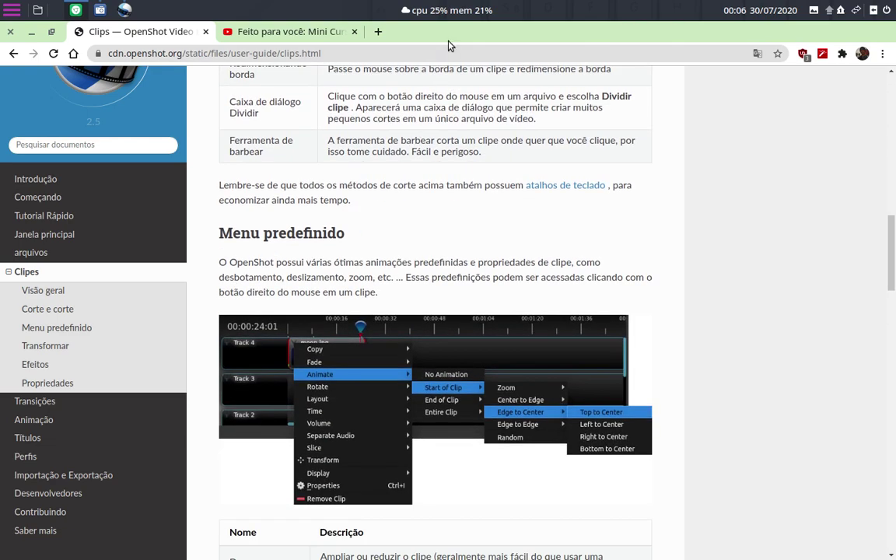
{"action": "double_click", "coordinate": [448, 35]}
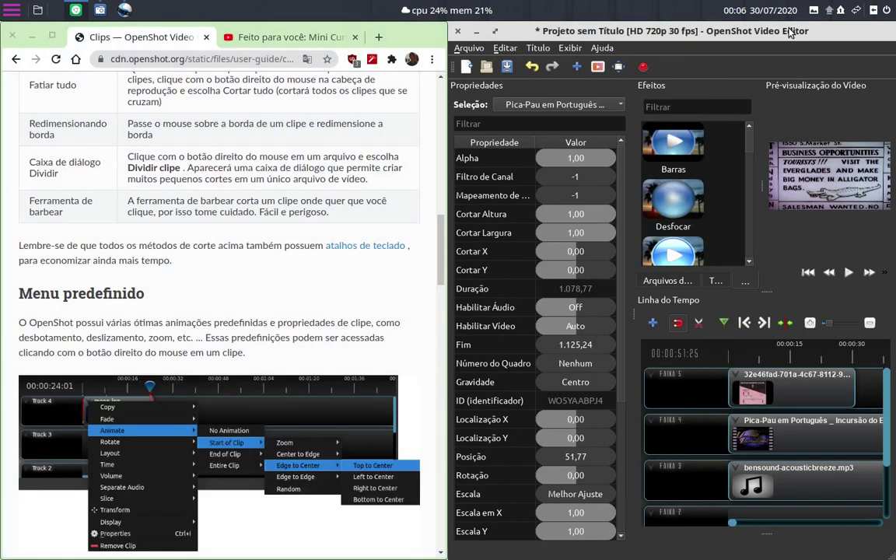
{"action": "double_click", "coordinate": [684, 30]}
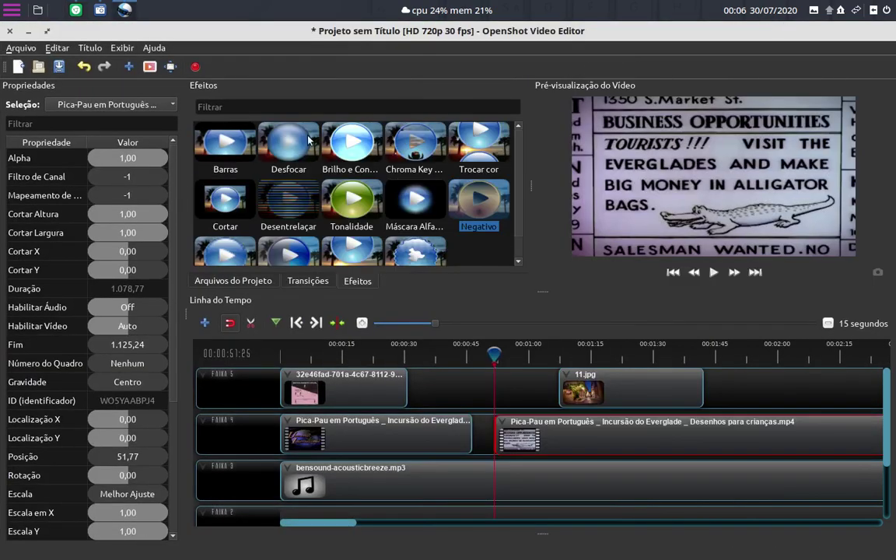
- Undo the clip back to 60.90, then split it at four points with the Razor tool
{"action": "left_click", "coordinate": [252, 323]}
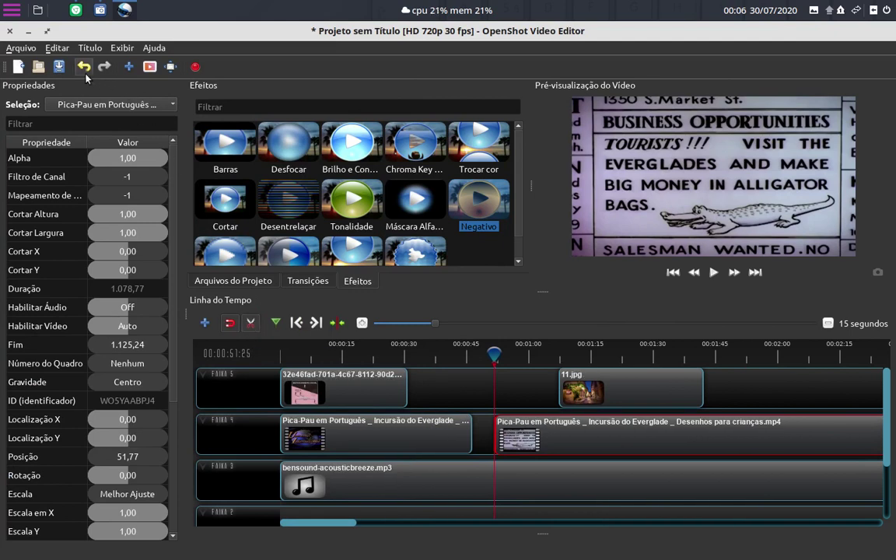
{"action": "left_click", "coordinate": [86, 68]}
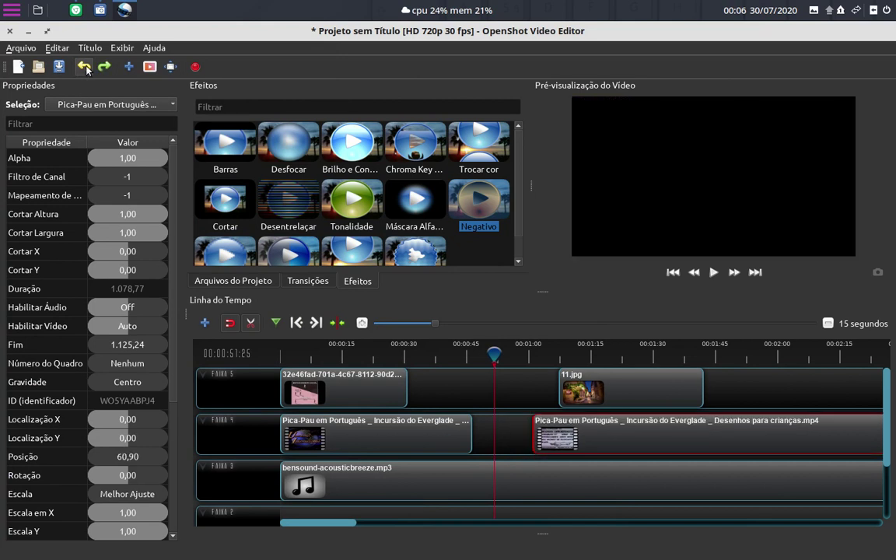
{"action": "left_click", "coordinate": [250, 325]}
{"action": "left_click", "coordinate": [728, 424]}
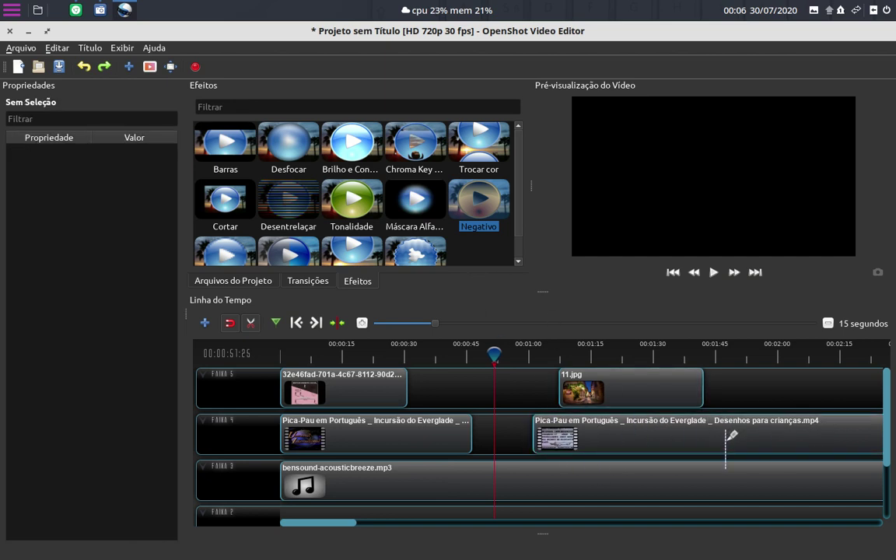
{"action": "left_click", "coordinate": [728, 424]}
{"action": "left_click", "coordinate": [661, 423]}
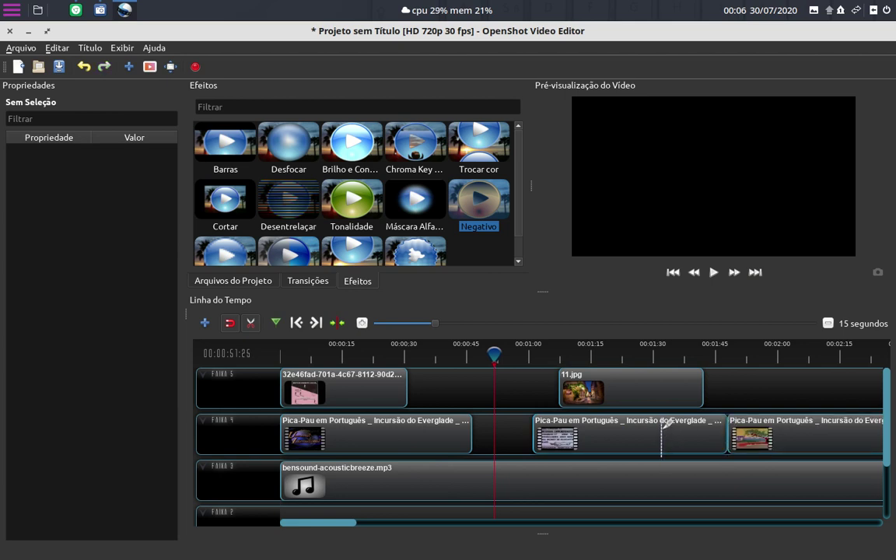
{"action": "left_click", "coordinate": [623, 424]}
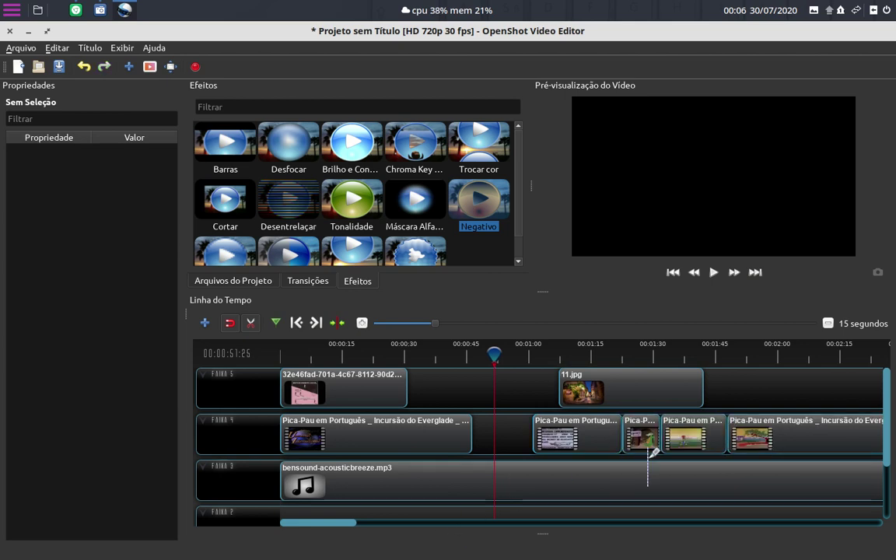
{"action": "left_click", "coordinate": [820, 424]}
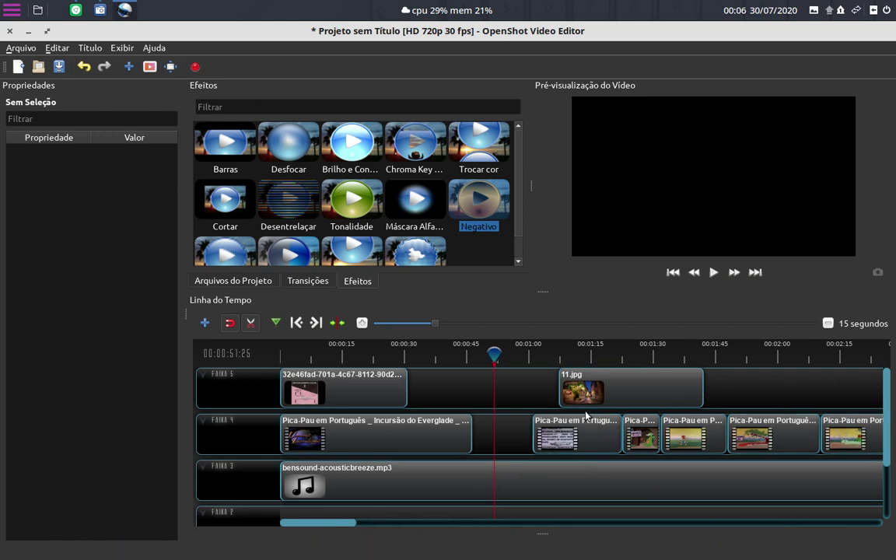
- Turn off Razor and undo the six cuts so the Pica-Pau clip is whole again
{"action": "left_click", "coordinate": [252, 323]}
{"action": "left_click", "coordinate": [84, 67]}
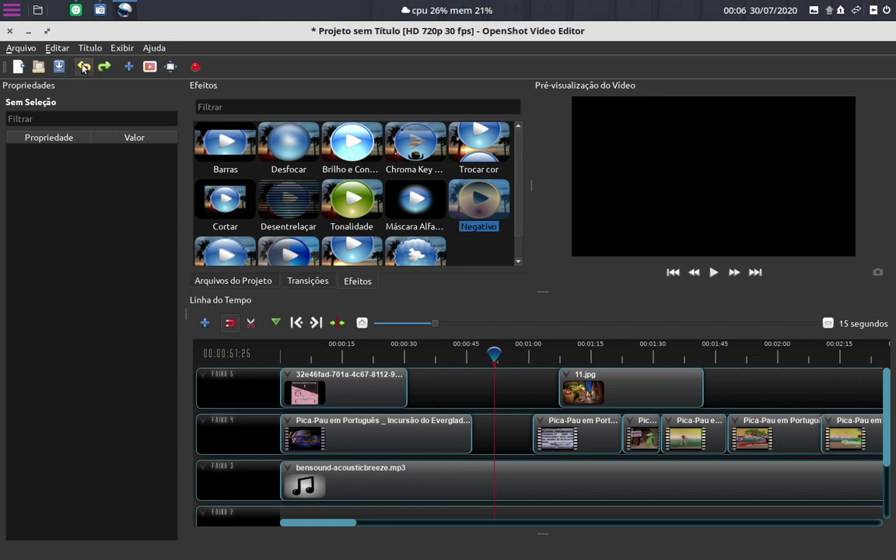
{"action": "left_click", "coordinate": [84, 67]}
{"action": "left_click", "coordinate": [84, 66]}
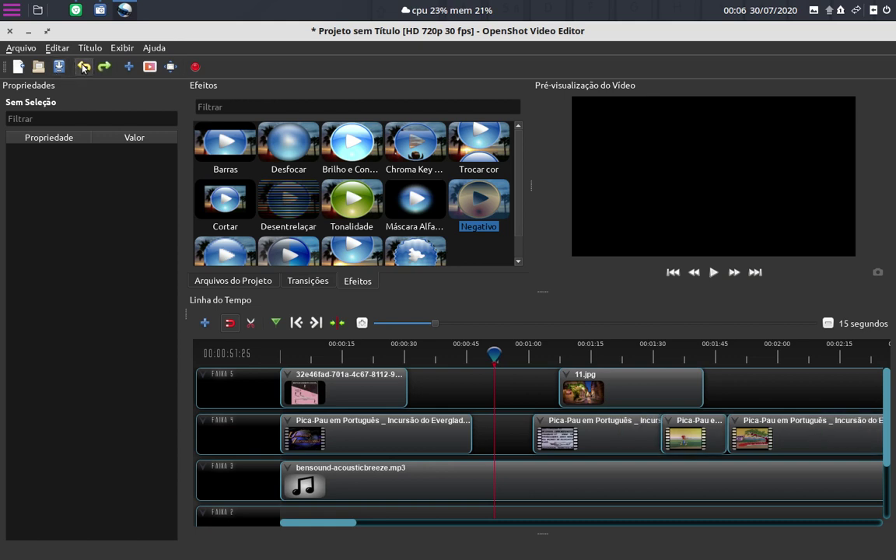
{"action": "left_click", "coordinate": [84, 67]}
{"action": "left_click", "coordinate": [84, 67]}
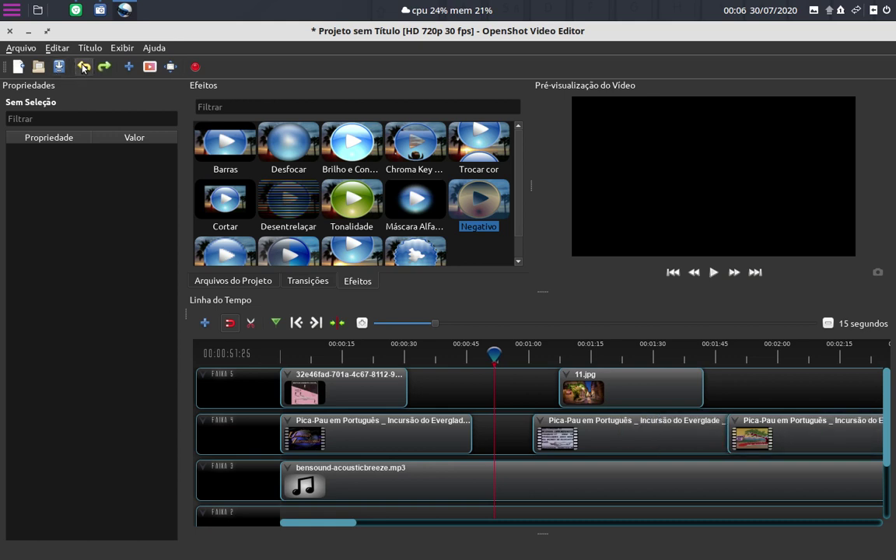
{"action": "left_click", "coordinate": [84, 67]}
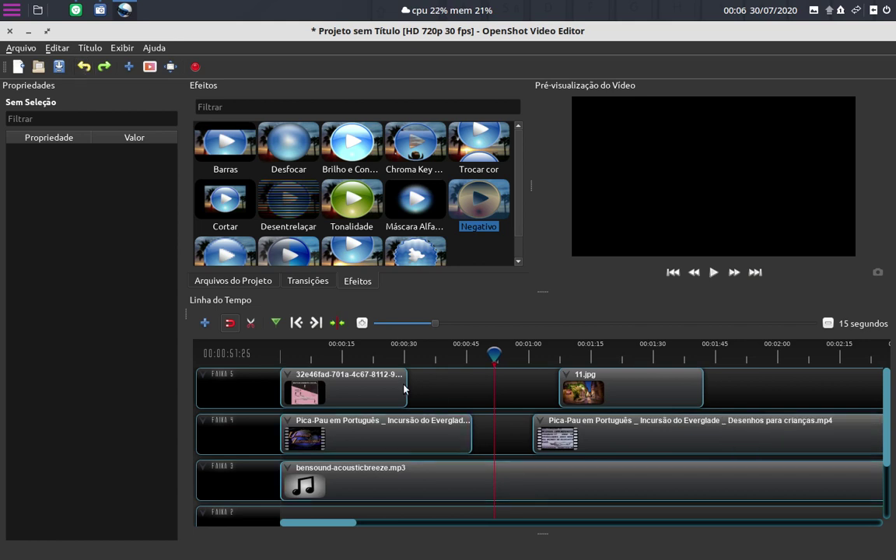
{"action": "left_click", "coordinate": [252, 323]}
- Try positions for the second Pica-Pau clip between 46.37 and 53.70 on Faixa 4
{"action": "left_click_drag", "start_coordinate": [611, 441], "coordinate": [560, 443]}
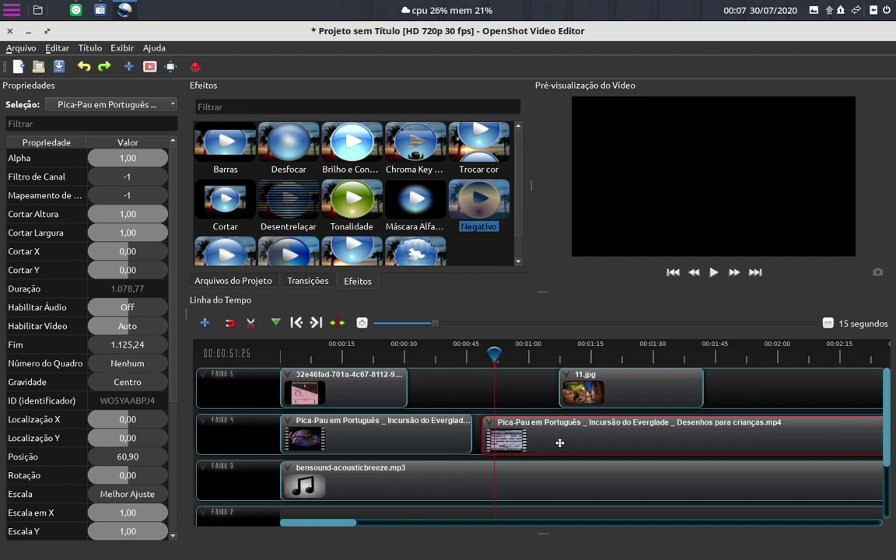
{"action": "left_click_drag", "start_coordinate": [558, 442], "coordinate": [554, 442]}
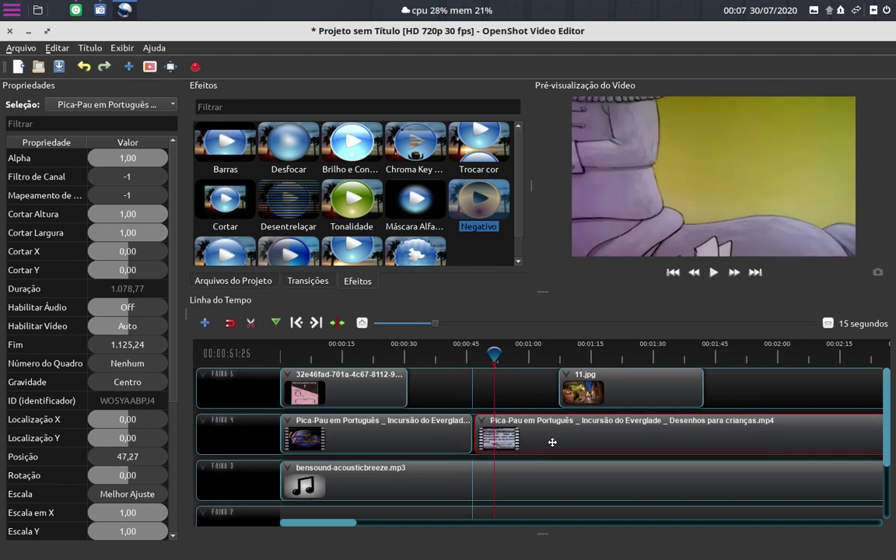
{"action": "left_click_drag", "start_coordinate": [554, 442], "coordinate": [582, 442]}
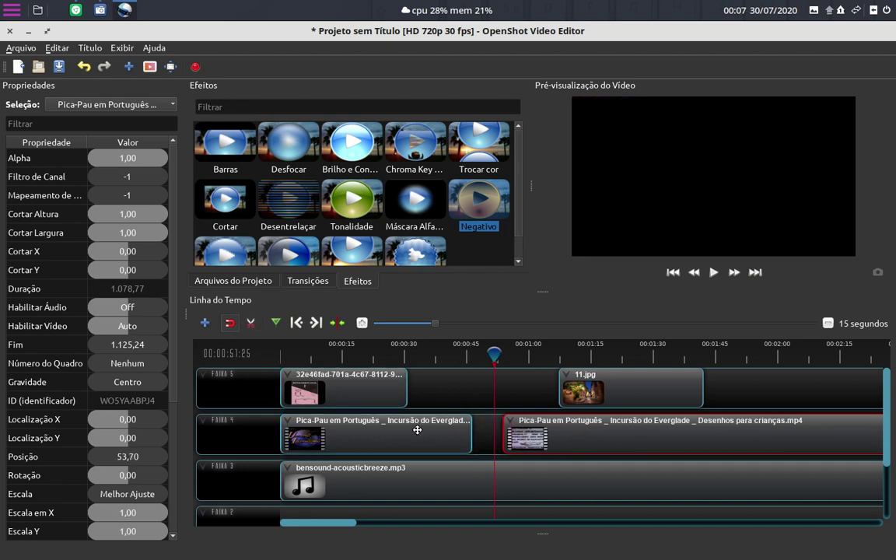
{"action": "left_click_drag", "start_coordinate": [510, 395], "coordinate": [489, 397]}
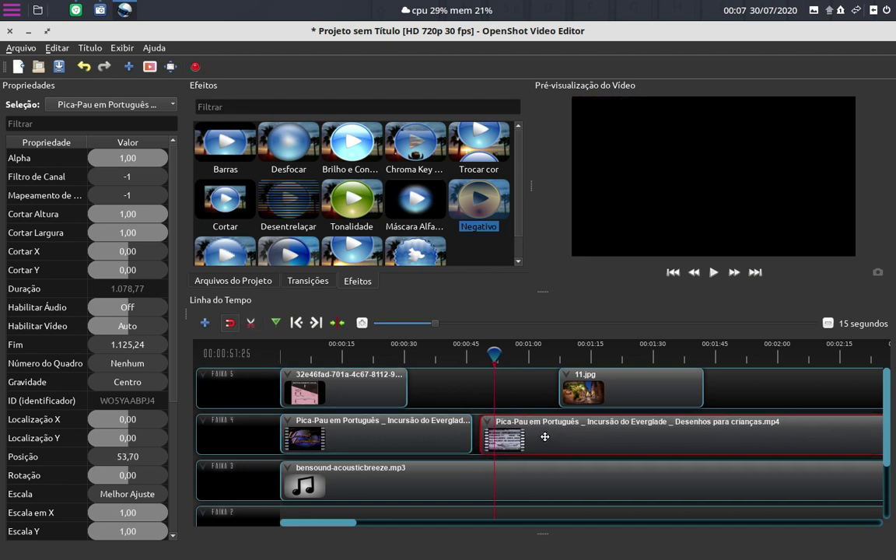
{"action": "left_click_drag", "start_coordinate": [547, 439], "coordinate": [544, 437]}
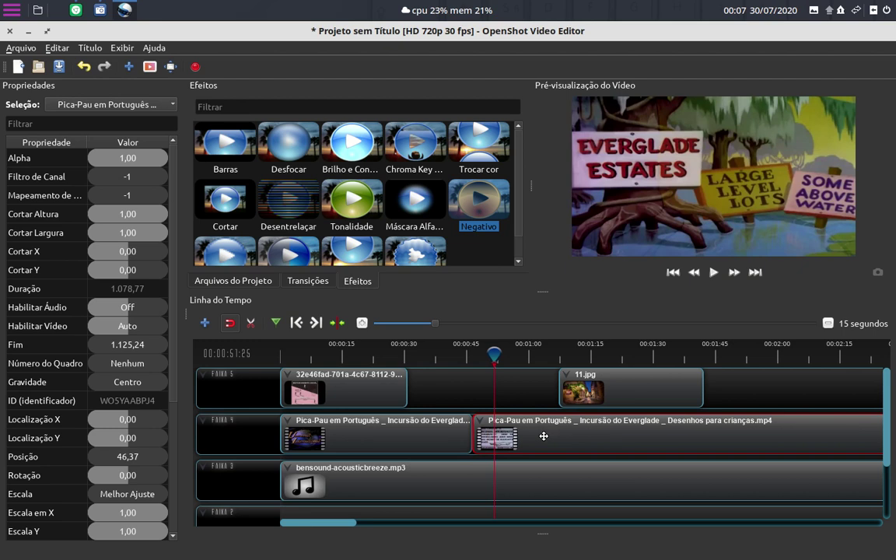
- Disable snapping and drag the clip so it starts at 53.70
{"action": "left_click", "coordinate": [228, 324]}
{"action": "left_click_drag", "start_coordinate": [544, 435], "coordinate": [476, 427]}
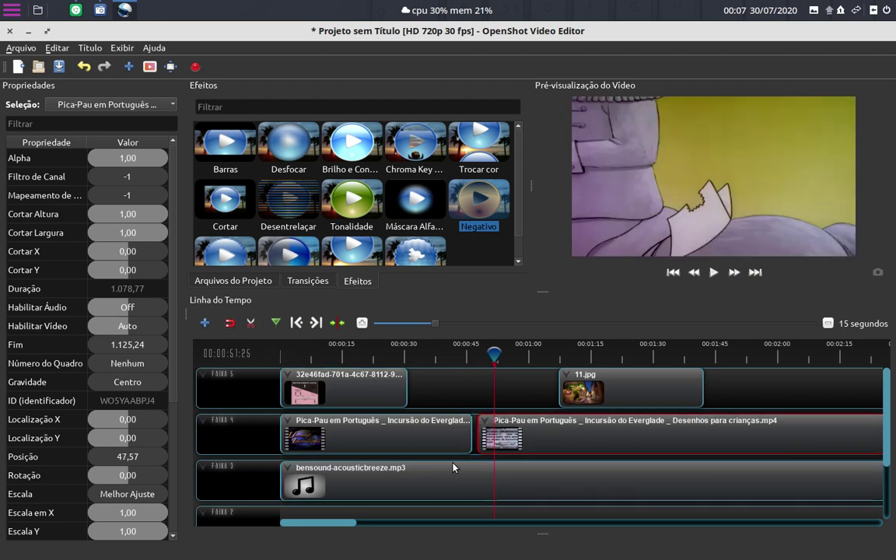
{"action": "left_click_drag", "start_coordinate": [514, 416], "coordinate": [570, 435]}
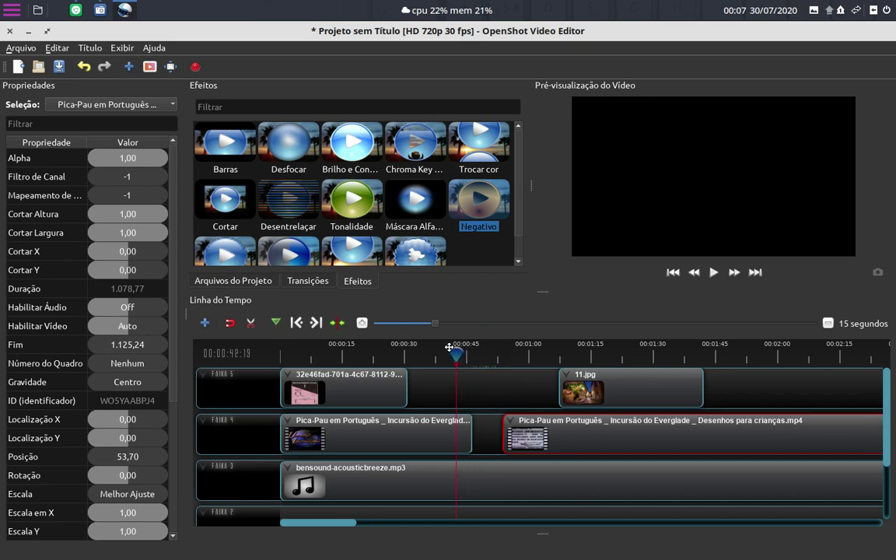
- Scrub the playhead around 30–37 seconds, ending on the Distanciamento Social image near 18 s
{"action": "left_click_drag", "start_coordinate": [495, 355], "coordinate": [359, 339]}
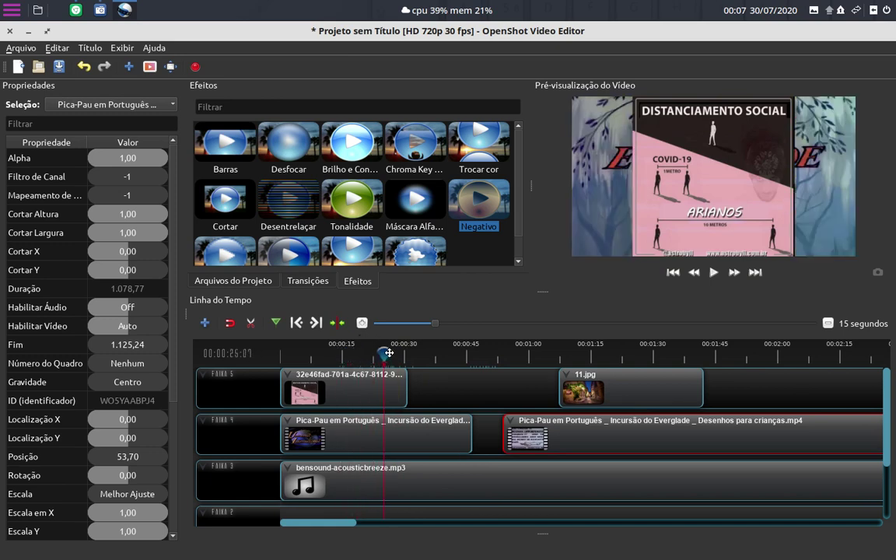
{"action": "mouse_move", "coordinate": [374, 354]}
{"action": "left_mouse_down"}
{"action": "mouse_move", "coordinate": [588, 347]}
{"action": "mouse_move", "coordinate": [821, 355]}
{"action": "mouse_move", "coordinate": [543, 354]}
{"action": "left_mouse_up"}
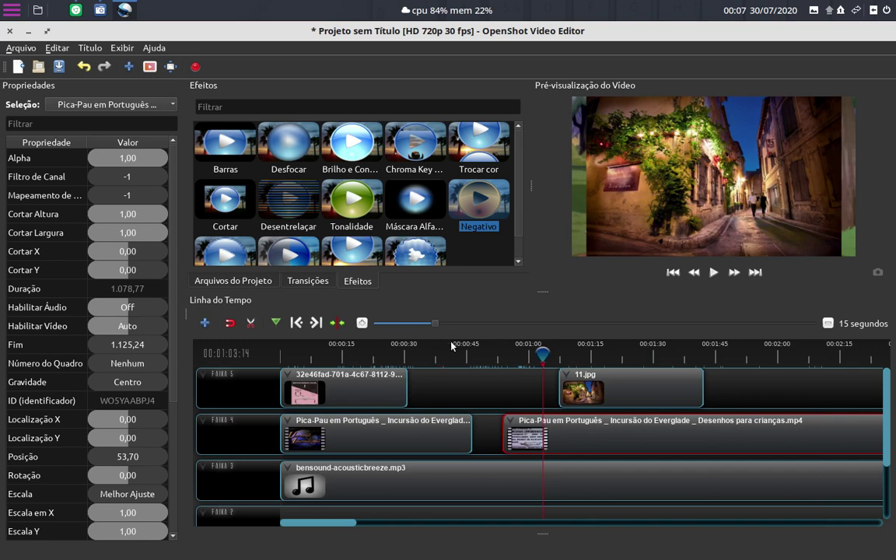
{"action": "left_click", "coordinate": [433, 352]}
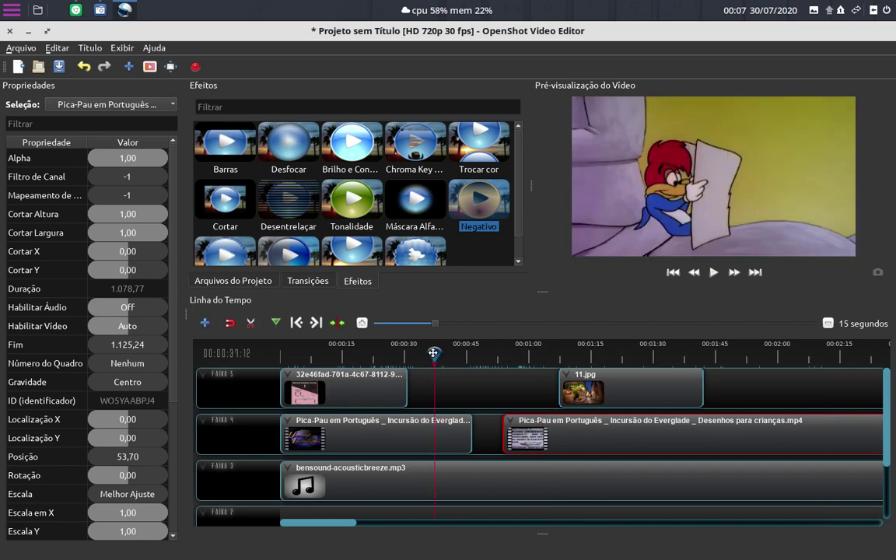
{"action": "mouse_move", "coordinate": [433, 353]}
{"action": "left_mouse_down"}
{"action": "mouse_move", "coordinate": [352, 346]}
{"action": "mouse_move", "coordinate": [356, 422]}
{"action": "left_mouse_up"}
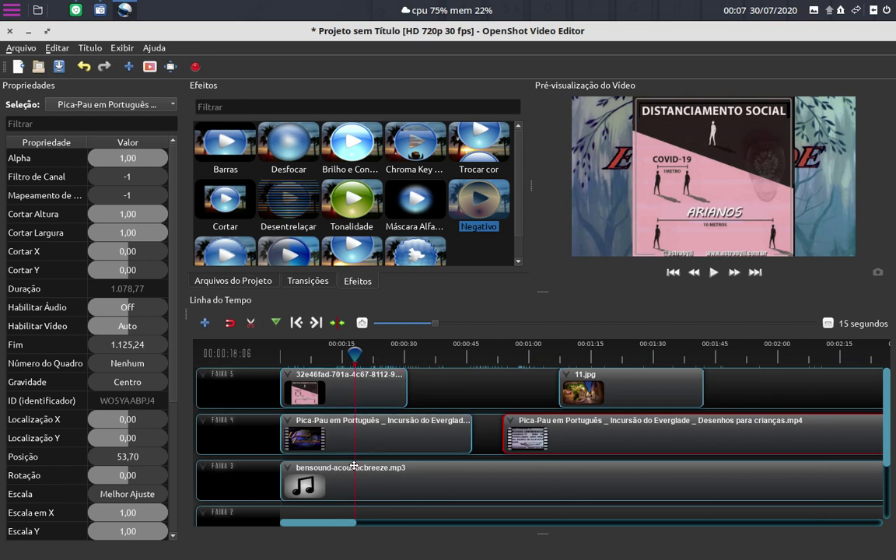
{"action": "right_click", "coordinate": [356, 355]}
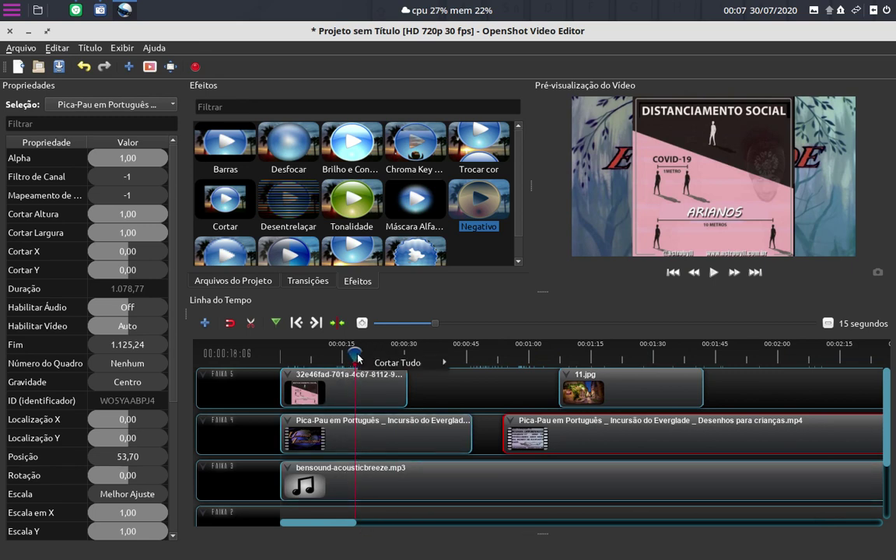
{"action": "mouse_move", "coordinate": [439, 362]}
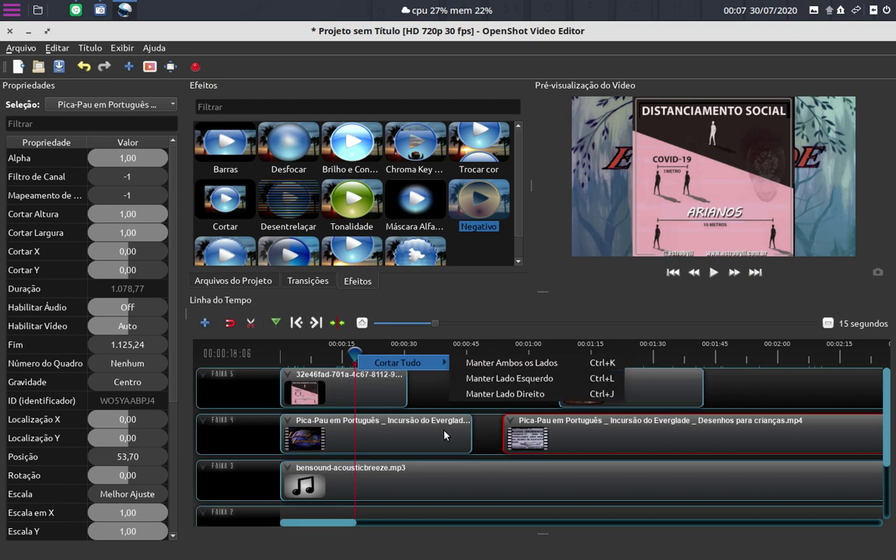
{"action": "left_click", "coordinate": [360, 390]}
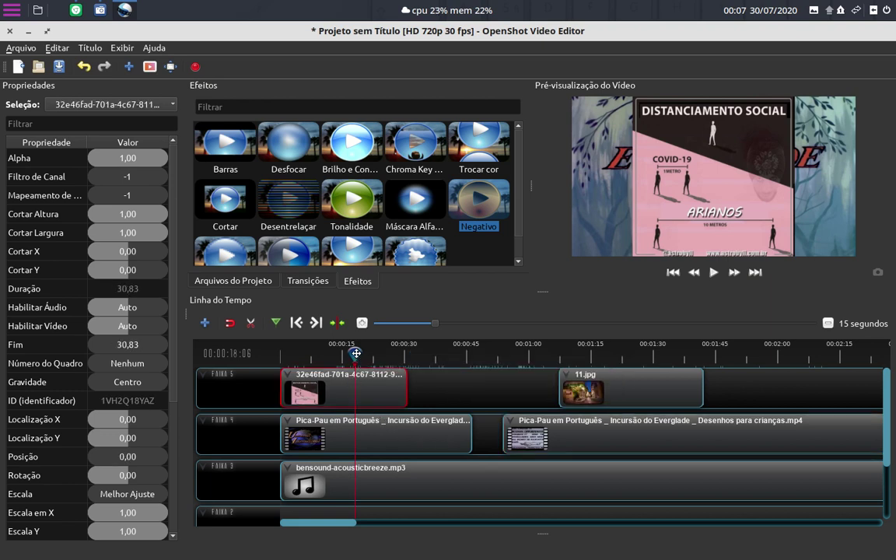
{"action": "left_click_drag", "start_coordinate": [354, 355], "coordinate": [344, 357]}
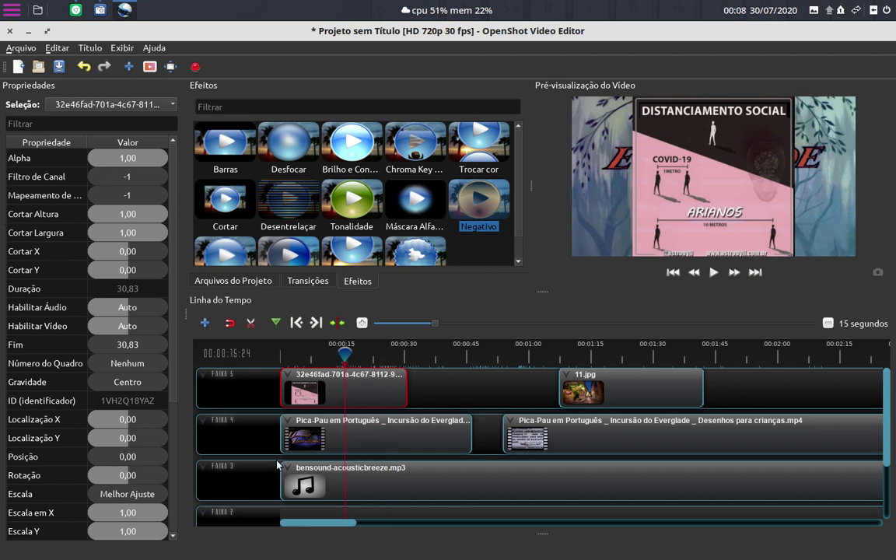
{"action": "left_click", "coordinate": [346, 389]}
{"action": "left_click", "coordinate": [363, 391]}
{"action": "left_click", "coordinate": [354, 385]}
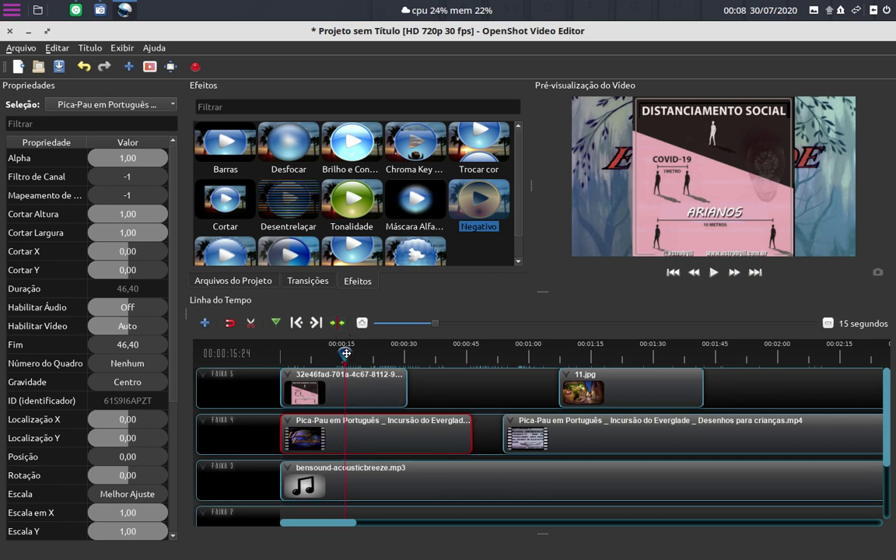
{"action": "mouse_move", "coordinate": [346, 354]}
{"action": "left_mouse_down"}
{"action": "mouse_move", "coordinate": [374, 356]}
{"action": "mouse_move", "coordinate": [354, 356]}
{"action": "left_mouse_up"}
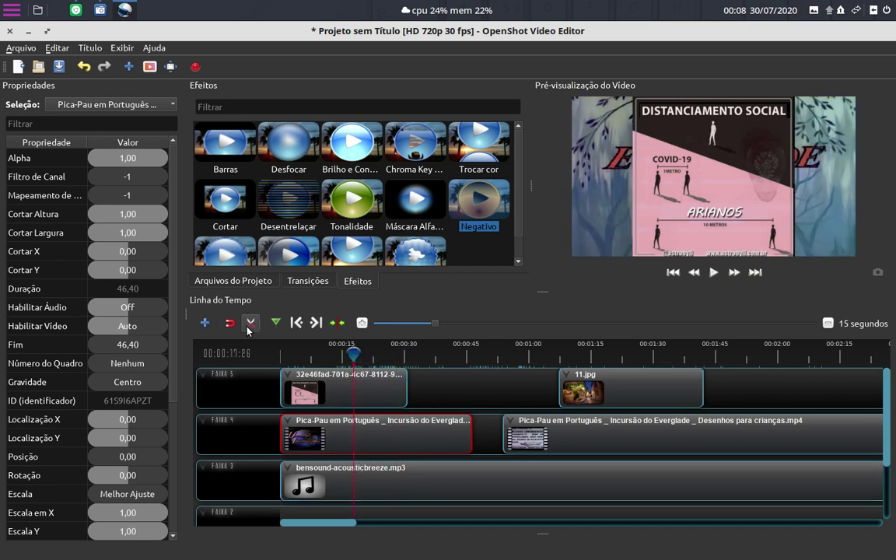
{"action": "right_click", "coordinate": [351, 353]}
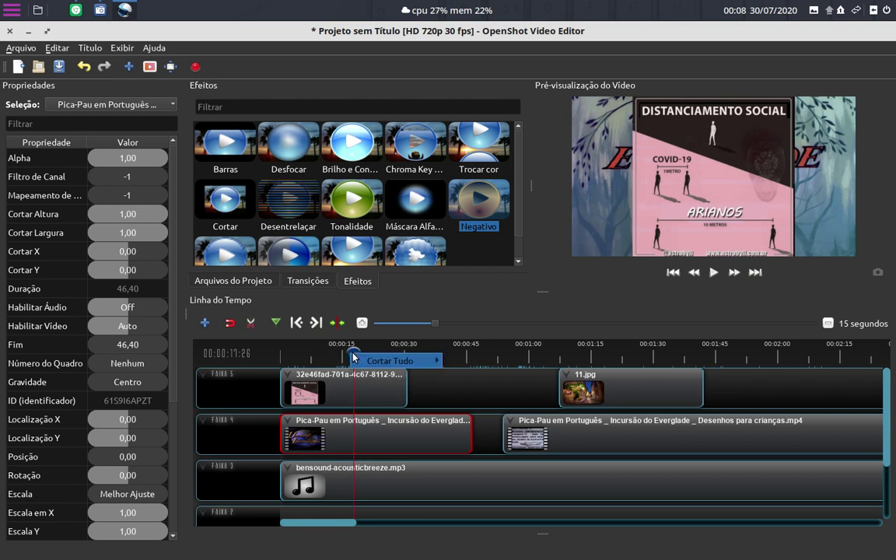
{"action": "mouse_move", "coordinate": [416, 364]}
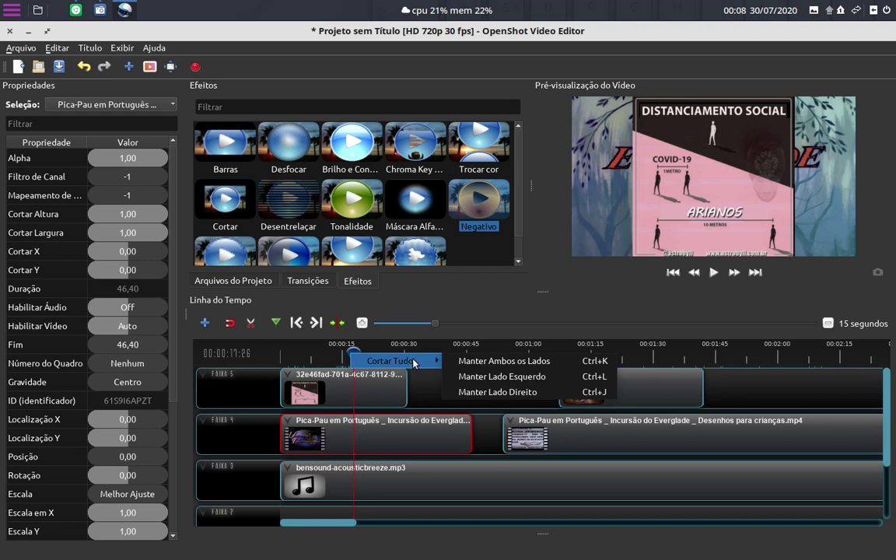
{"action": "left_click", "coordinate": [490, 364]}
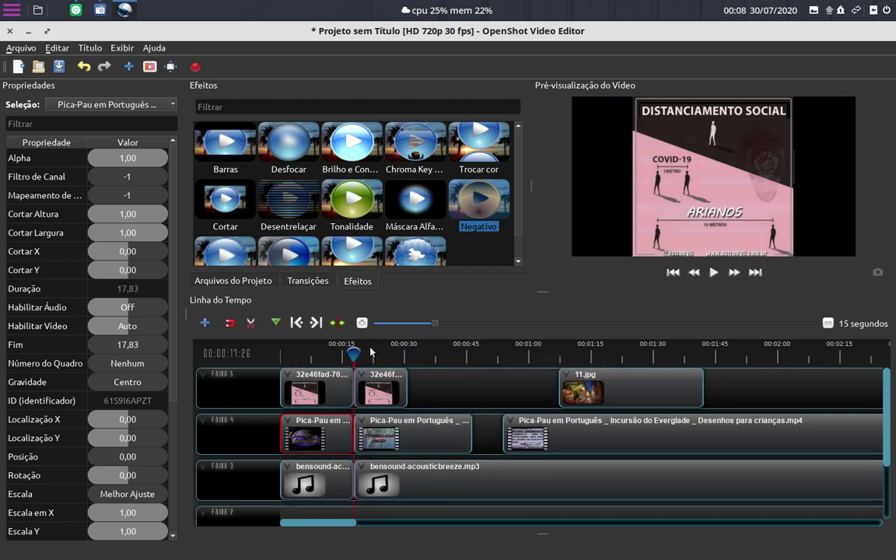
{"action": "left_click_drag", "start_coordinate": [353, 351], "coordinate": [396, 353]}
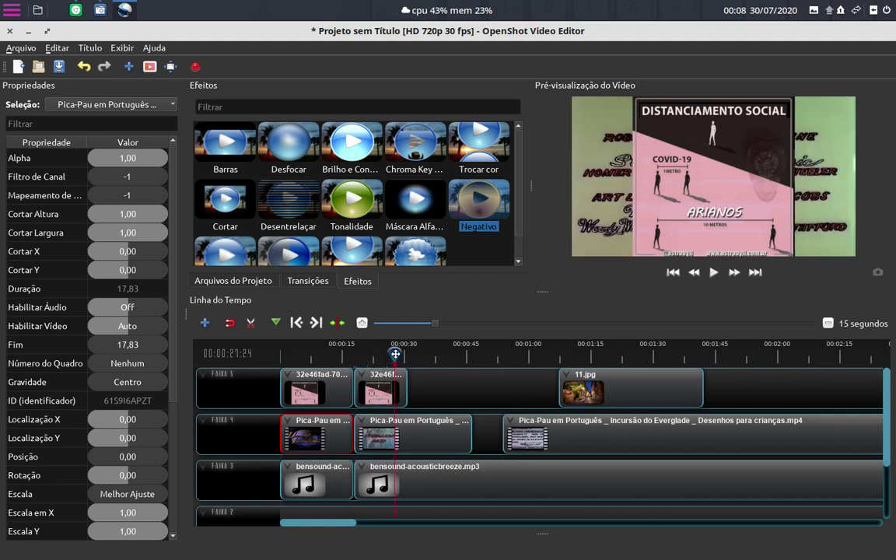
{"action": "mouse_move", "coordinate": [395, 354]}
{"action": "left_mouse_down"}
{"action": "mouse_move", "coordinate": [363, 353]}
{"action": "mouse_move", "coordinate": [426, 356]}
{"action": "mouse_move", "coordinate": [351, 362]}
{"action": "mouse_move", "coordinate": [431, 360]}
{"action": "mouse_move", "coordinate": [362, 361]}
{"action": "left_mouse_up"}
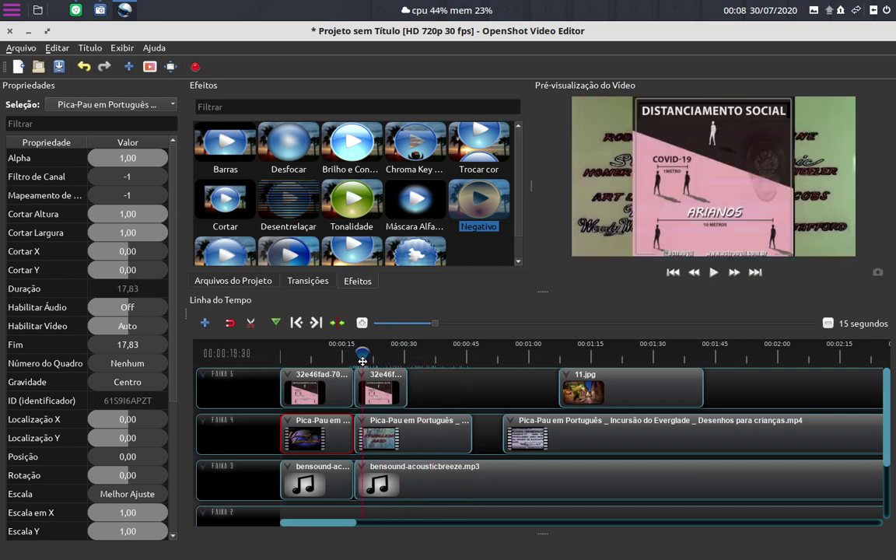
{"action": "left_click", "coordinate": [84, 68]}
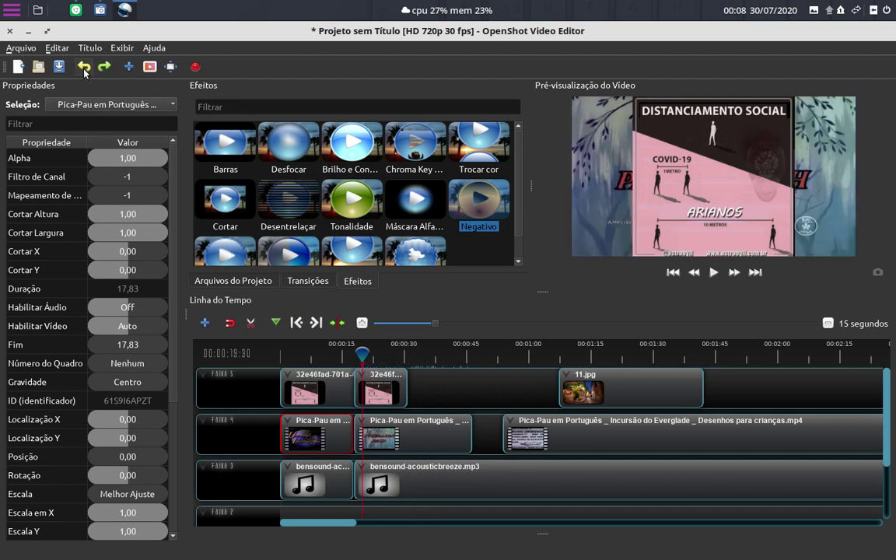
{"action": "left_click", "coordinate": [83, 68]}
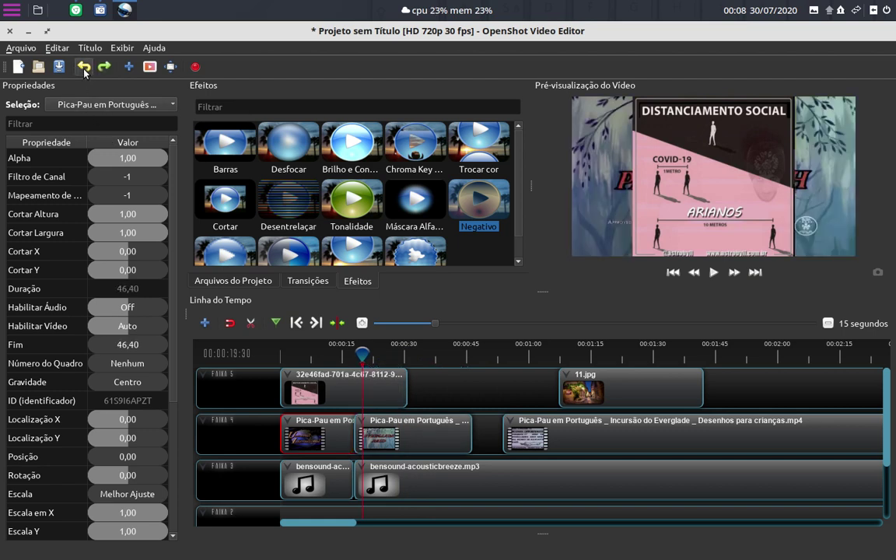
{"action": "left_click", "coordinate": [84, 67]}
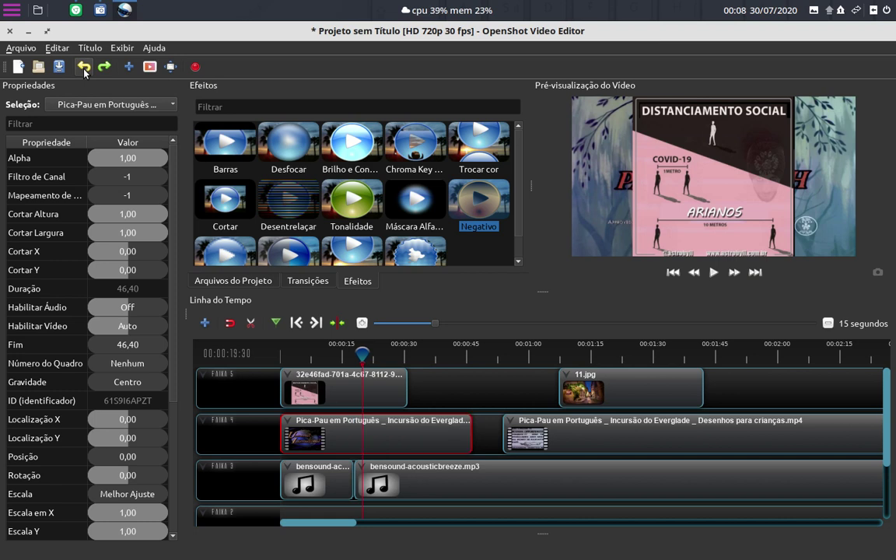
{"action": "left_click", "coordinate": [84, 68]}
{"action": "left_click", "coordinate": [84, 68]}
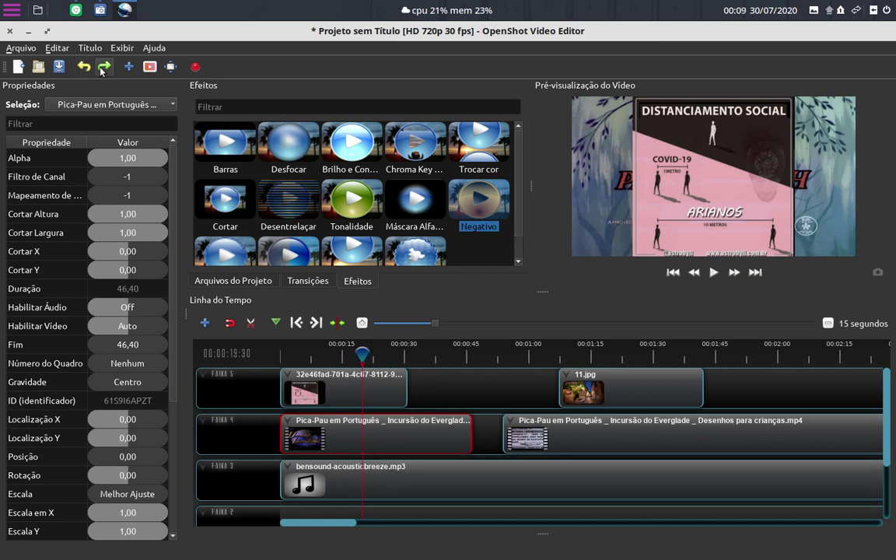
{"action": "key", "text": "super+Right"}
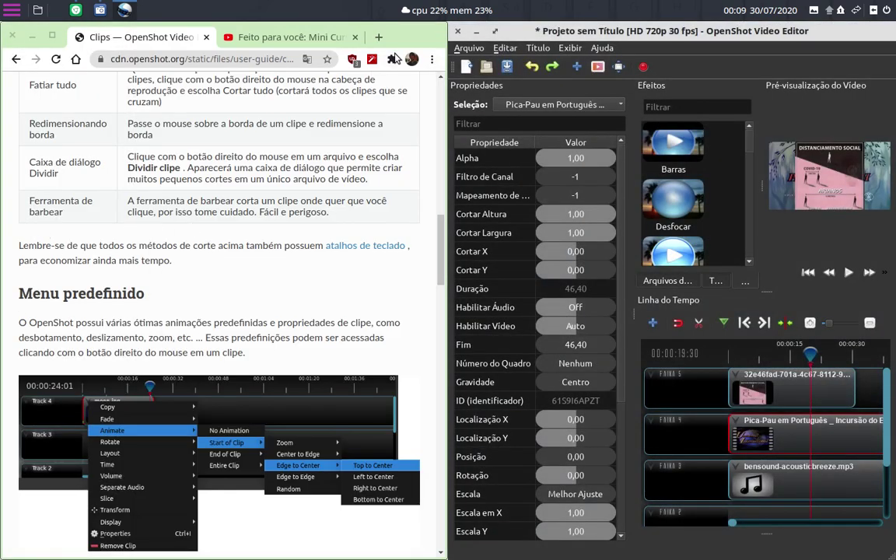
{"action": "double_click", "coordinate": [401, 37]}
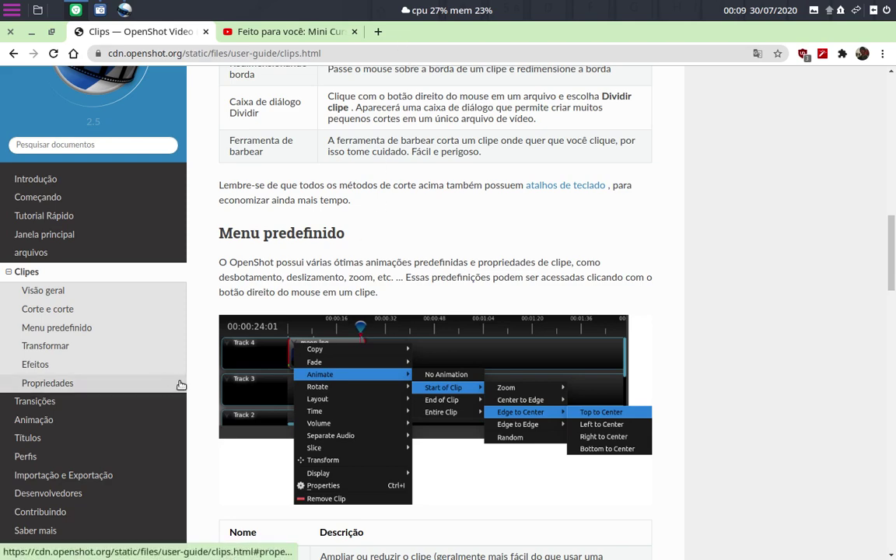
{"action": "scroll", "coordinate": [228, 378], "scroll_direction": "down", "scroll_amount": 1}
{"action": "scroll", "coordinate": [228, 378], "scroll_direction": "down", "scroll_amount": 2}
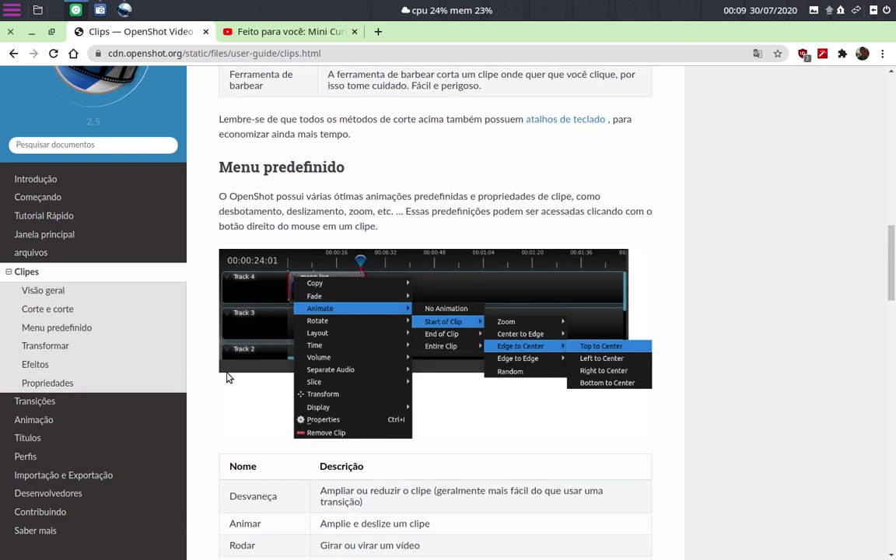
{"action": "scroll", "coordinate": [228, 377], "scroll_direction": "down", "scroll_amount": 3}
{"action": "scroll", "coordinate": [226, 431], "scroll_direction": "down", "scroll_amount": 3}
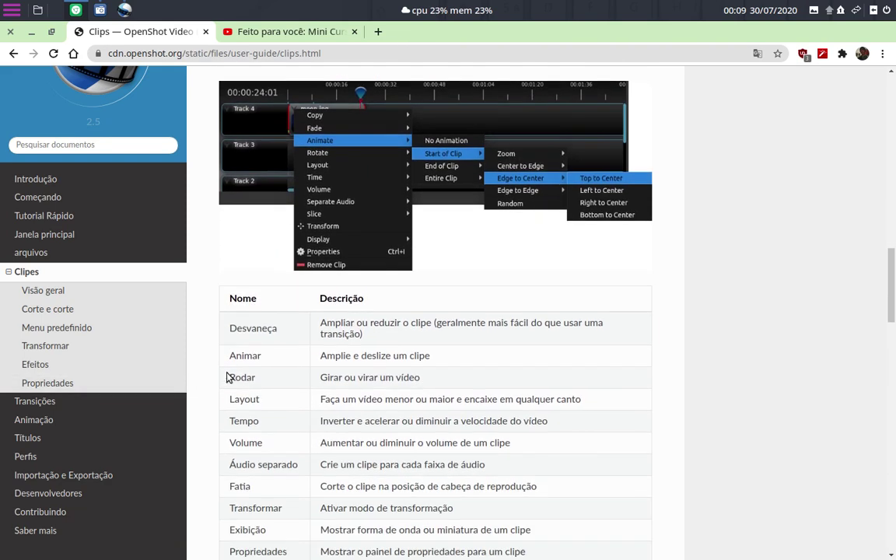
{"action": "scroll", "coordinate": [350, 407], "scroll_direction": "down", "scroll_amount": 5}
{"action": "scroll", "coordinate": [350, 406], "scroll_direction": "down", "scroll_amount": 4}
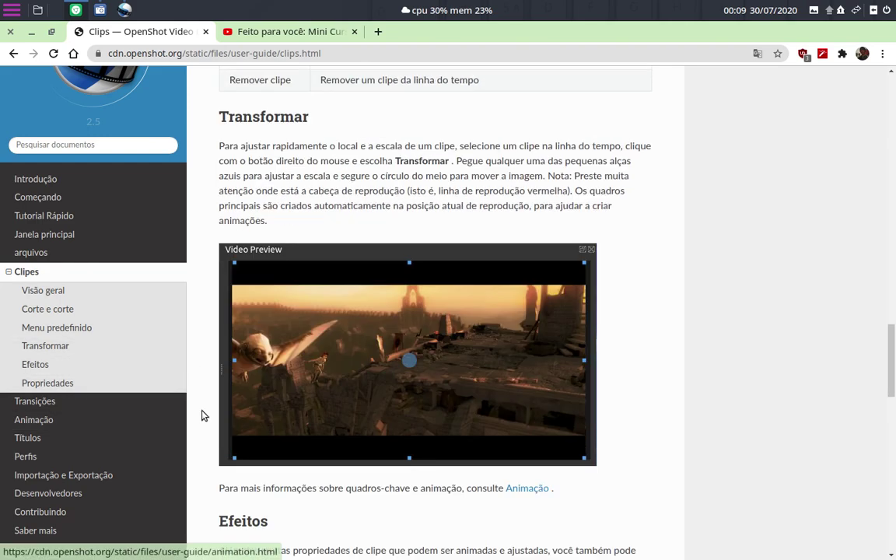
{"action": "scroll", "coordinate": [224, 404], "scroll_direction": "down", "scroll_amount": 2}
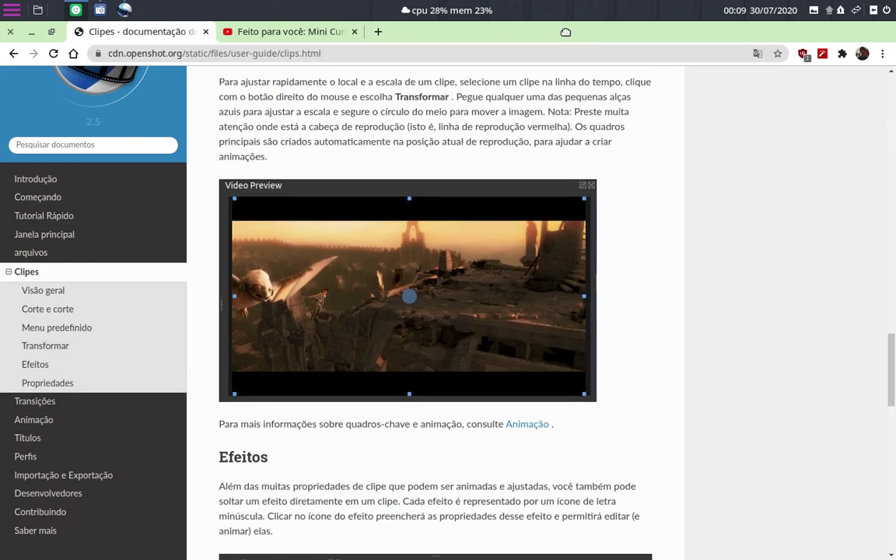
{"action": "double_click", "coordinate": [510, 31]}
- Move the pink image after 11.jpg to 107.87 and butt the second Pica-Pau clip against the first
{"action": "double_click", "coordinate": [648, 32]}
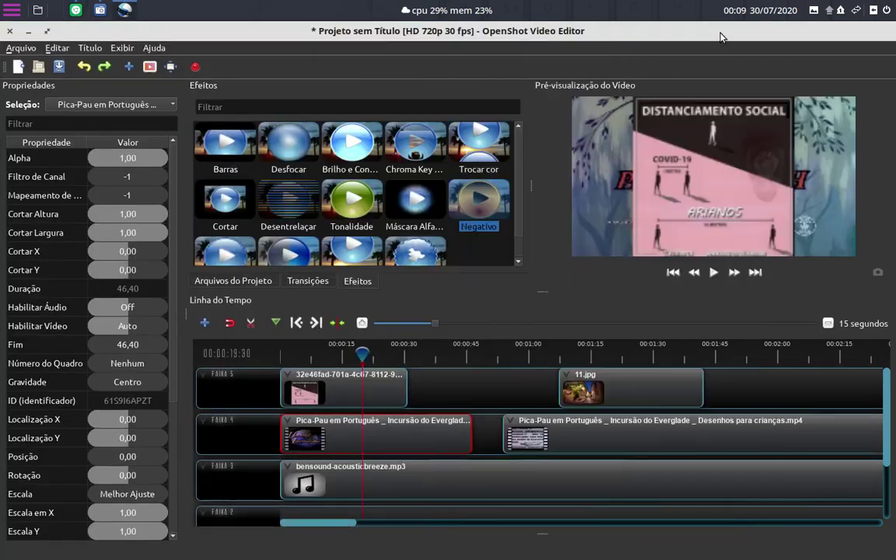
{"action": "left_click_drag", "start_coordinate": [369, 387], "coordinate": [813, 386]}
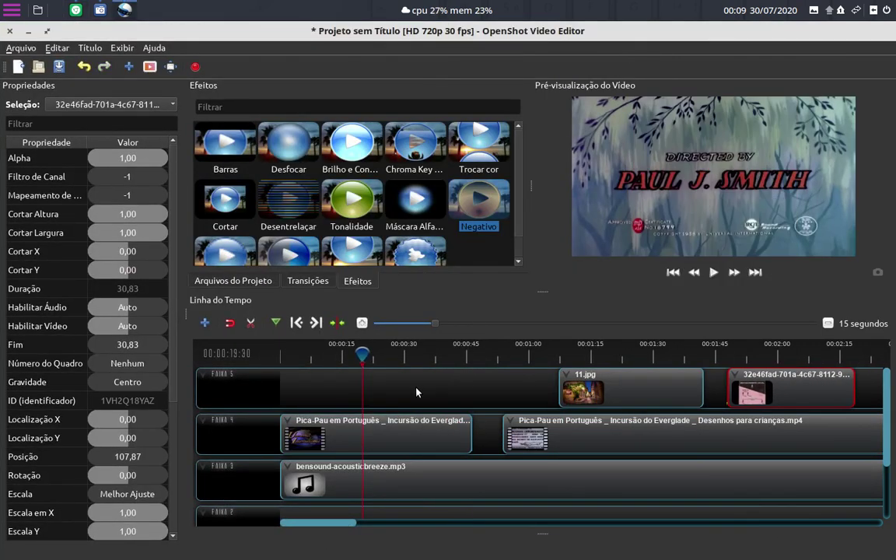
{"action": "left_click_drag", "start_coordinate": [535, 430], "coordinate": [508, 430]}
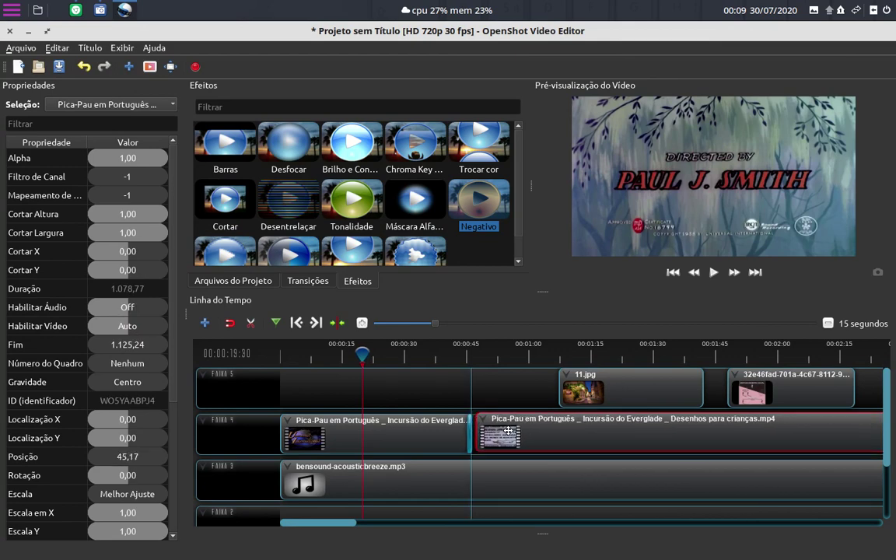
{"action": "left_click", "coordinate": [365, 434]}
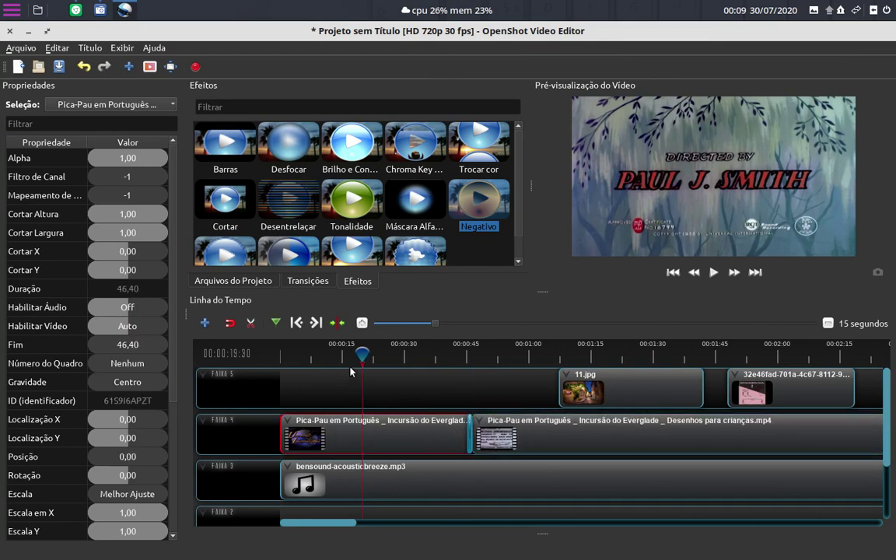
{"action": "left_click_drag", "start_coordinate": [352, 354], "coordinate": [293, 356]}
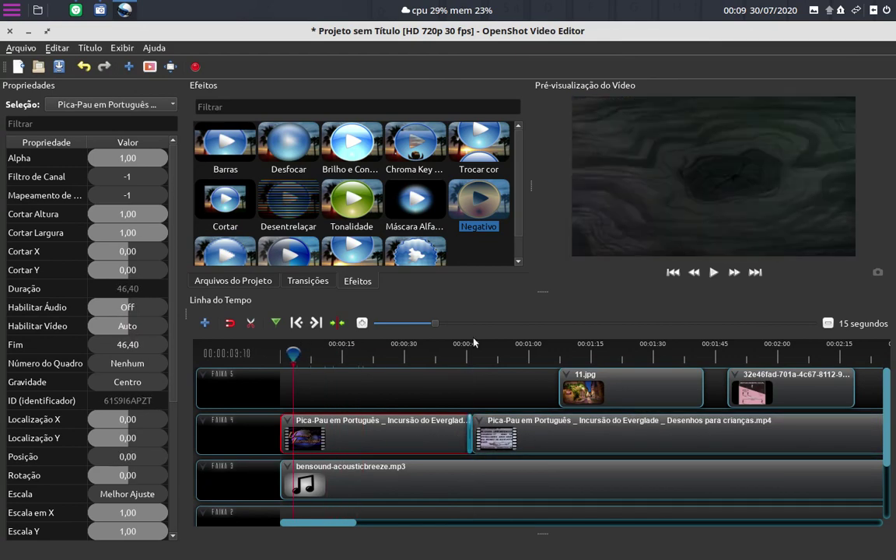
{"action": "left_click", "coordinate": [877, 272]}
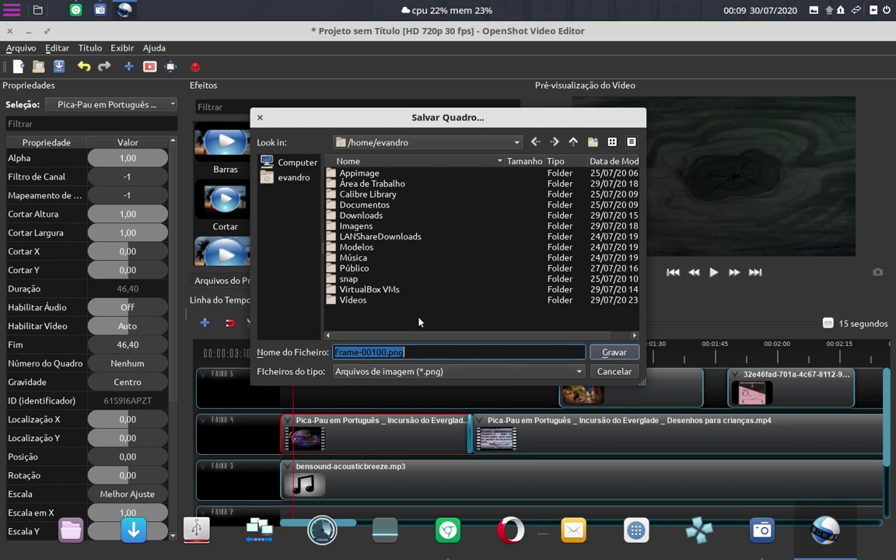
{"action": "left_click", "coordinate": [614, 371]}
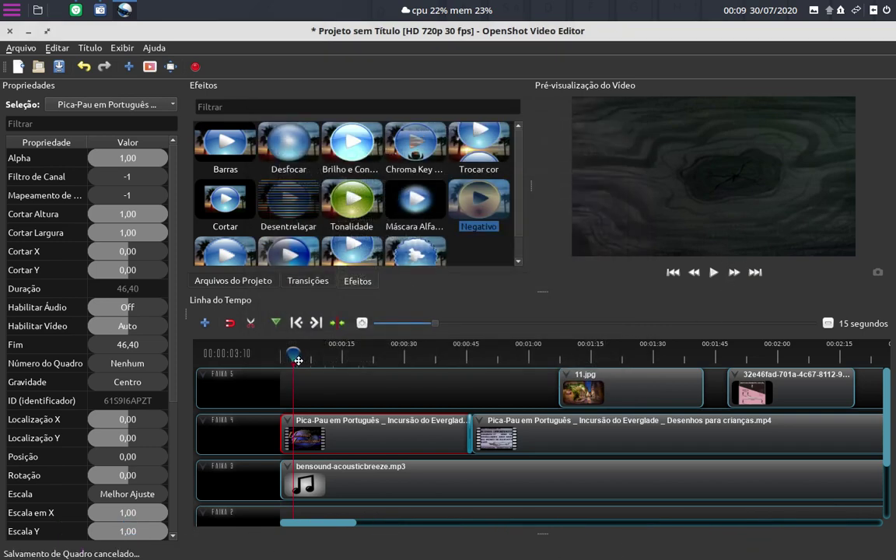
{"action": "left_click_drag", "start_coordinate": [298, 360], "coordinate": [449, 358]}
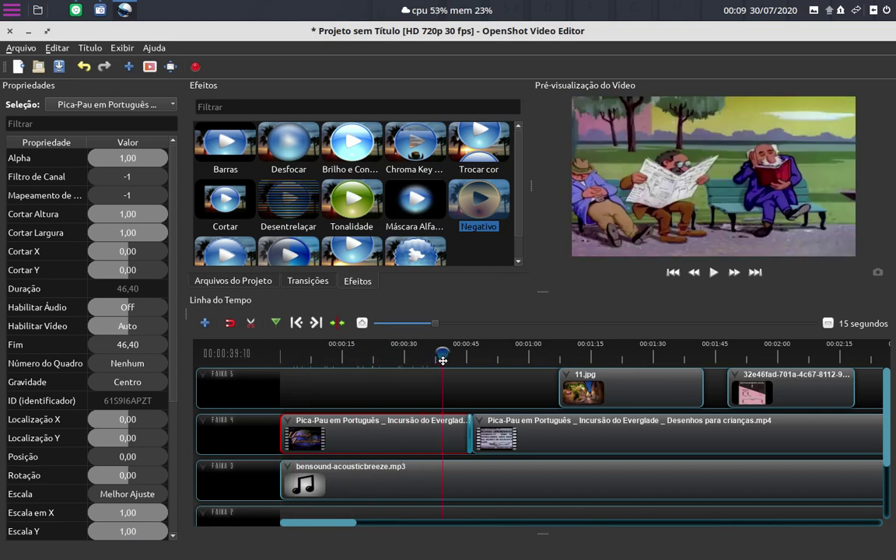
{"action": "left_click", "coordinate": [877, 273]}
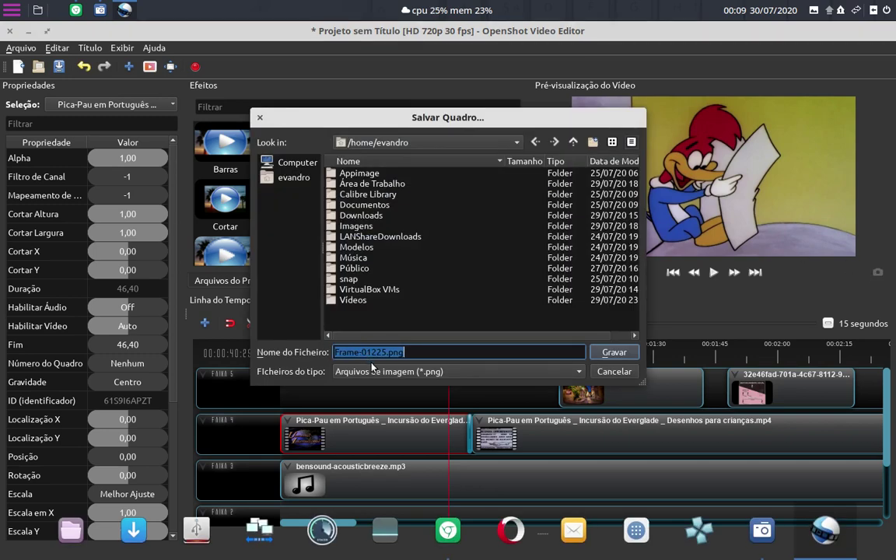
{"action": "left_click", "coordinate": [614, 372]}
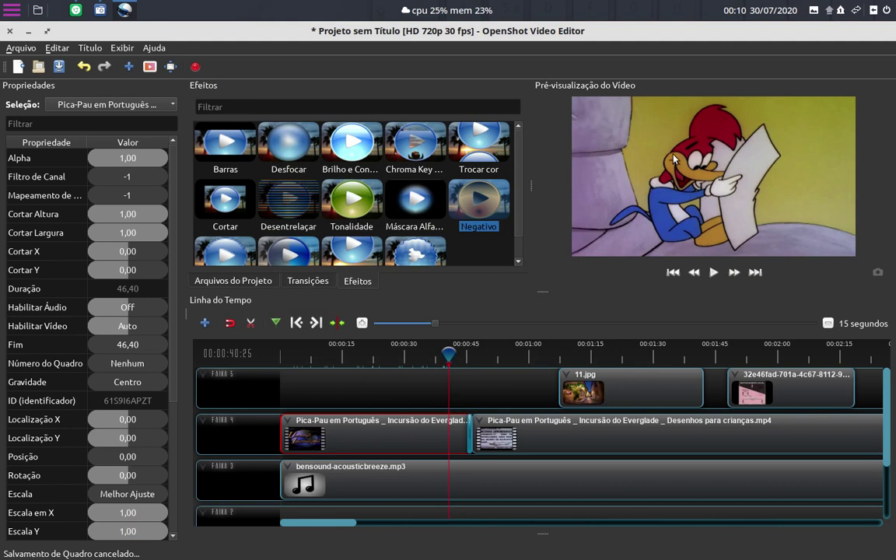
- Drag 11.jpg on Faixa 5 to start at 8.87, maximize the editor, and return to the start
{"action": "left_click", "coordinate": [601, 376]}
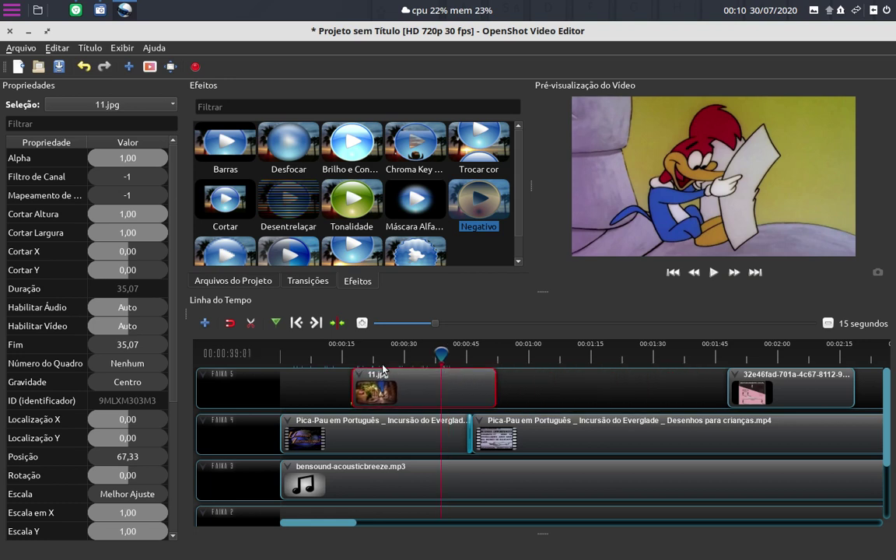
{"action": "left_click_drag", "start_coordinate": [601, 376], "coordinate": [359, 375]}
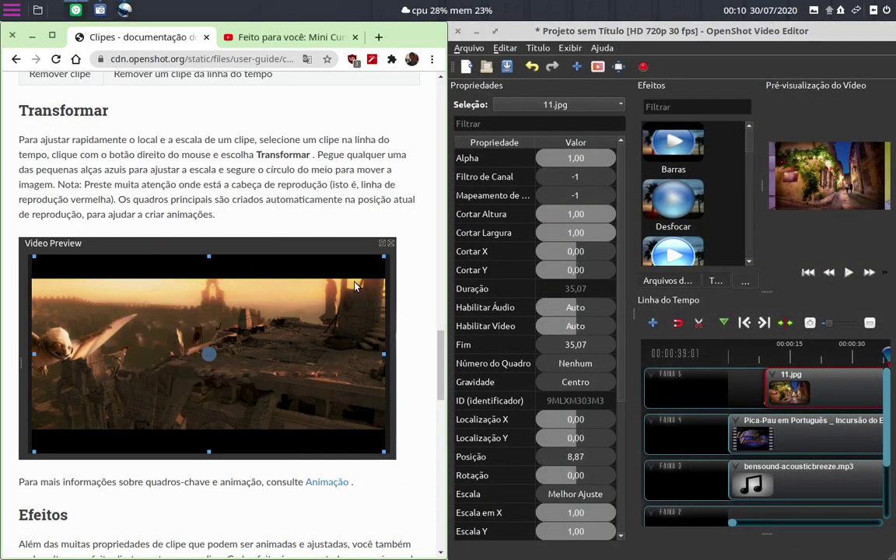
{"action": "double_click", "coordinate": [754, 35]}
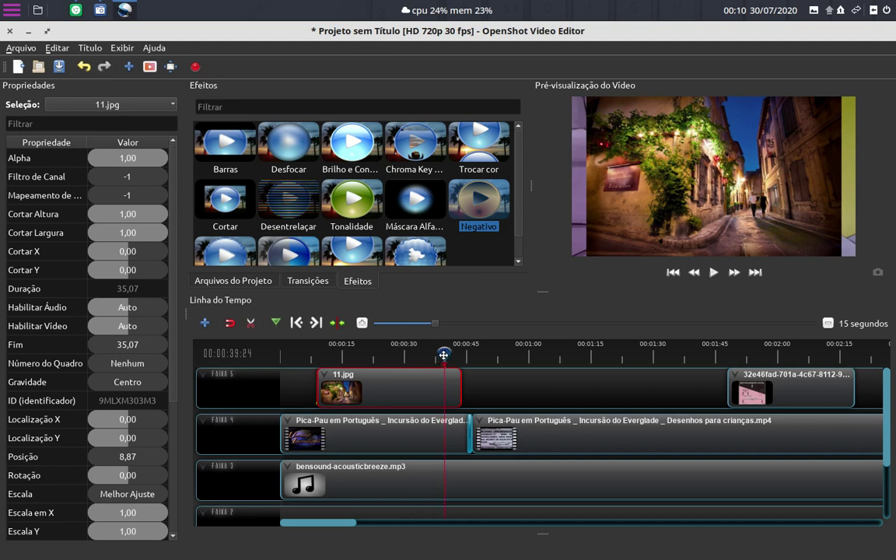
{"action": "left_click", "coordinate": [297, 322]}
{"action": "right_click", "coordinate": [382, 389]}
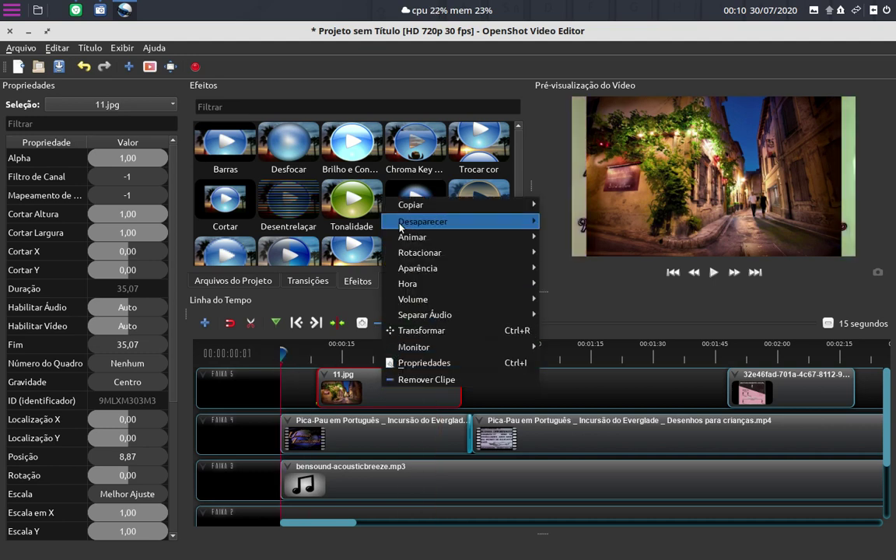
{"action": "mouse_move", "coordinate": [408, 210]}
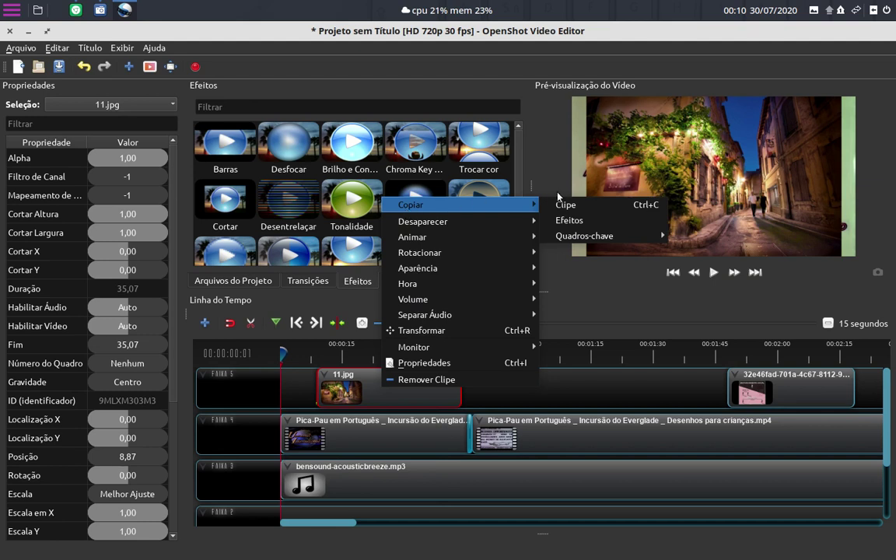
{"action": "mouse_move", "coordinate": [574, 238]}
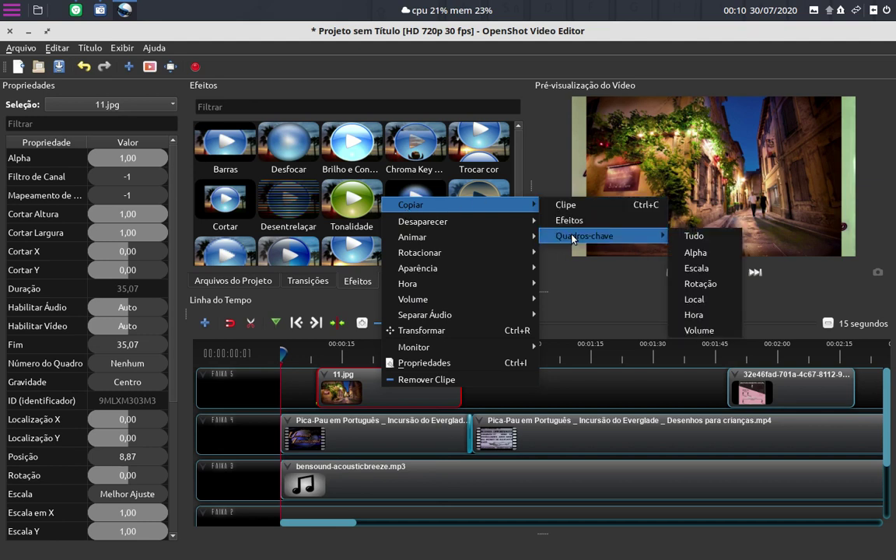
{"action": "left_click", "coordinate": [545, 332]}
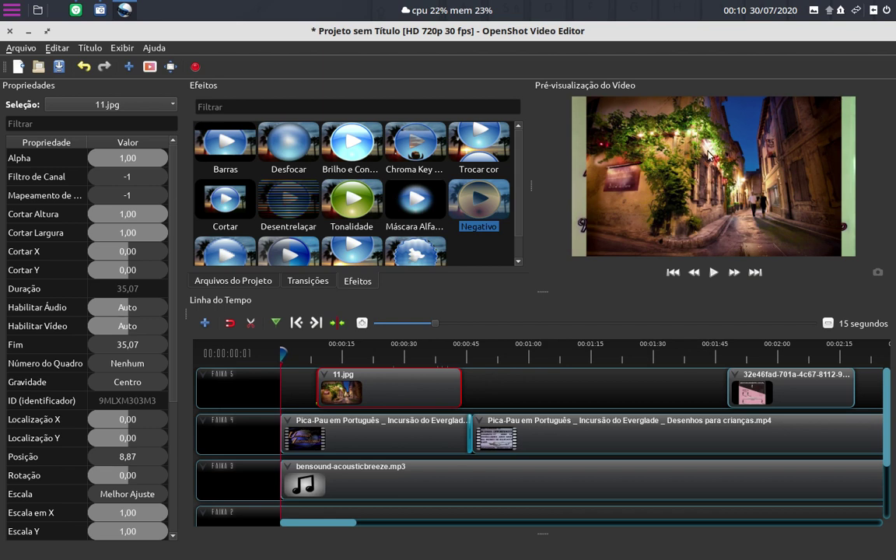
{"action": "mouse_move", "coordinate": [366, 434]}
{"action": "left_mouse_down"}
{"action": "mouse_move", "coordinate": [579, 427]}
{"action": "mouse_move", "coordinate": [398, 432]}
{"action": "left_mouse_up"}
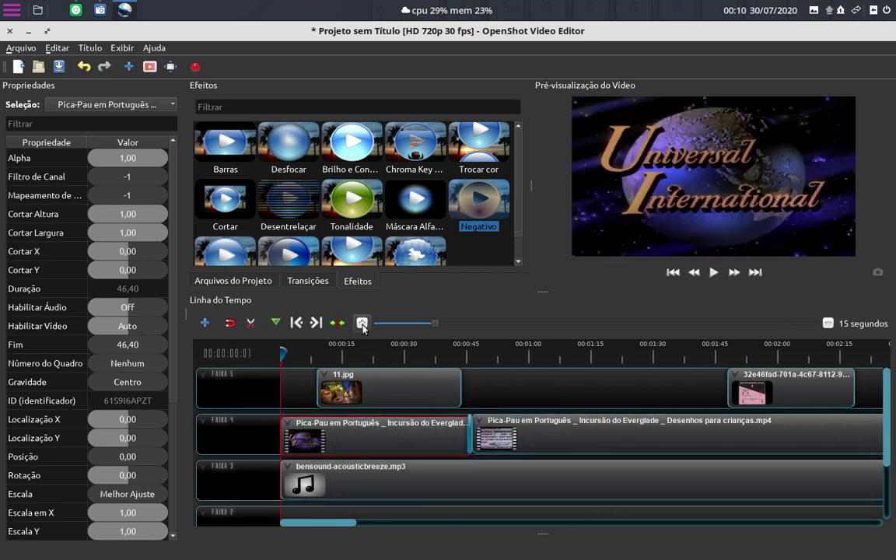
- Zoom the timeline in twice, then out five steps to the 150-segundos scale
{"action": "key", "text": "ctrl+="}
{"action": "key", "text": "ctrl+="}
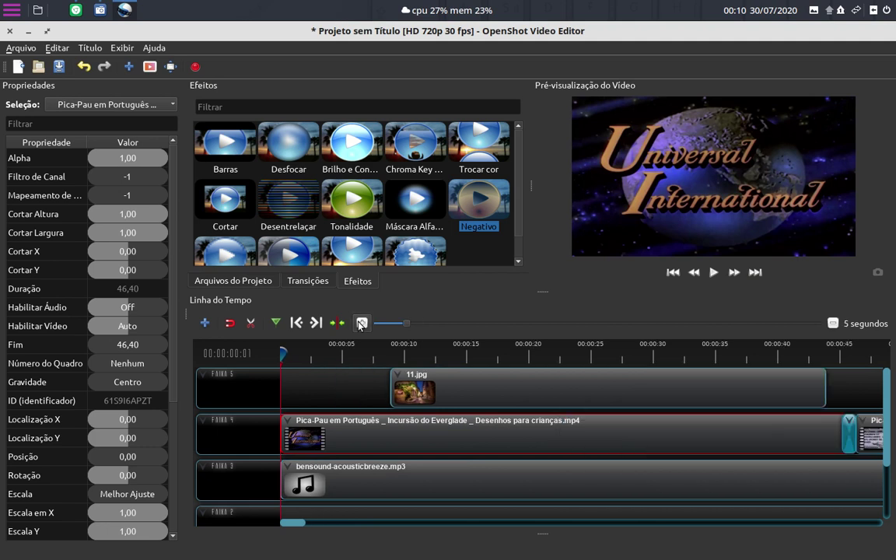
{"action": "key", "text": "ctrl+="}
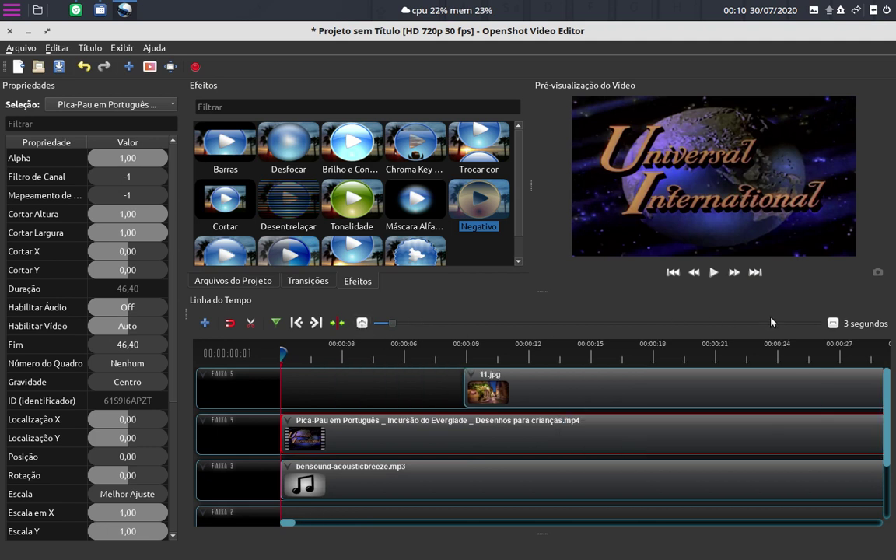
{"action": "key", "text": "ctrl+minus"}
{"action": "key", "text": "ctrl+minus"}
{"action": "key", "text": "ctrl+minus"}
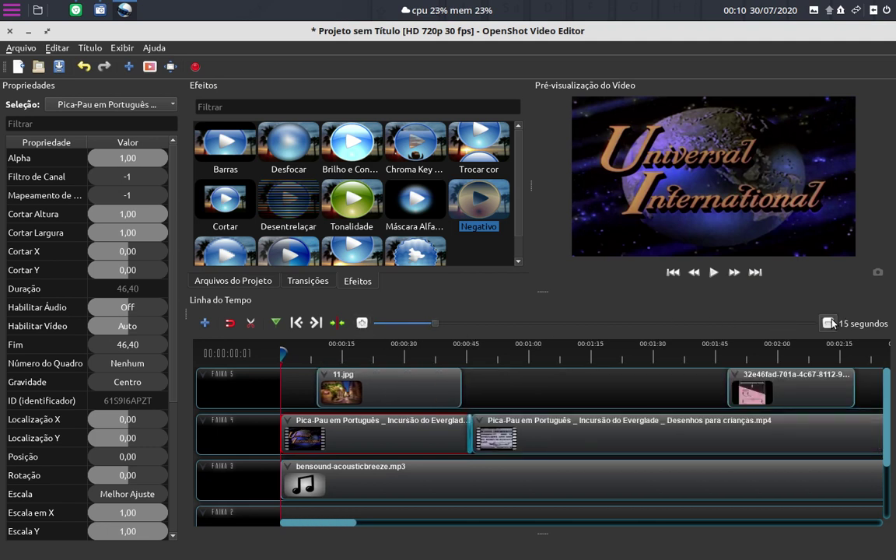
{"action": "key", "text": "ctrl+minus"}
{"action": "key", "text": "ctrl+minus"}
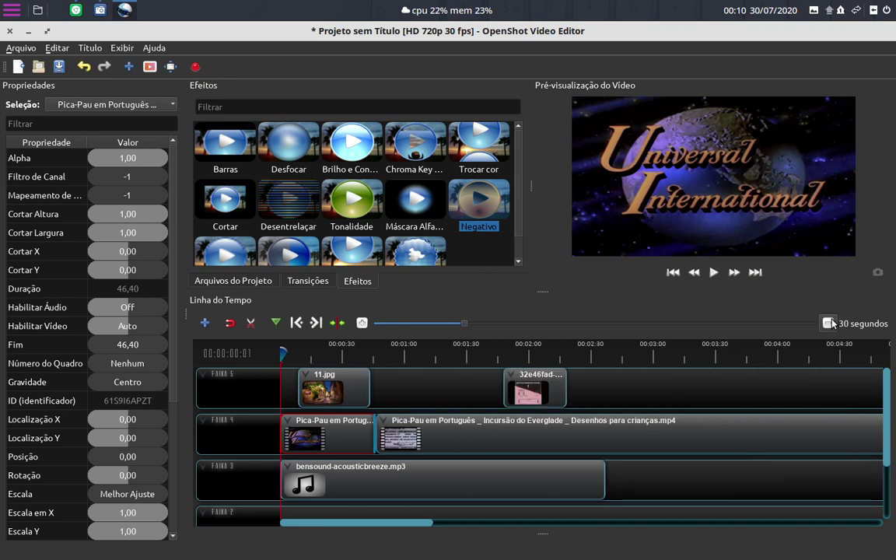
{"action": "key", "text": "ctrl+minus"}
{"action": "key", "text": "ctrl+minus"}
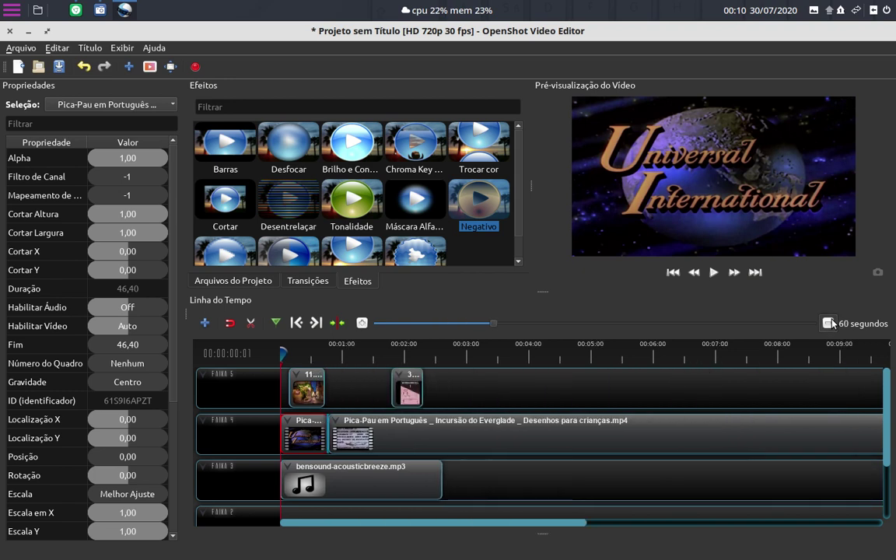
{"action": "key", "text": "ctrl+minus"}
{"action": "key", "text": "ctrl+minus"}
{"action": "key", "text": "ctrl+minus"}
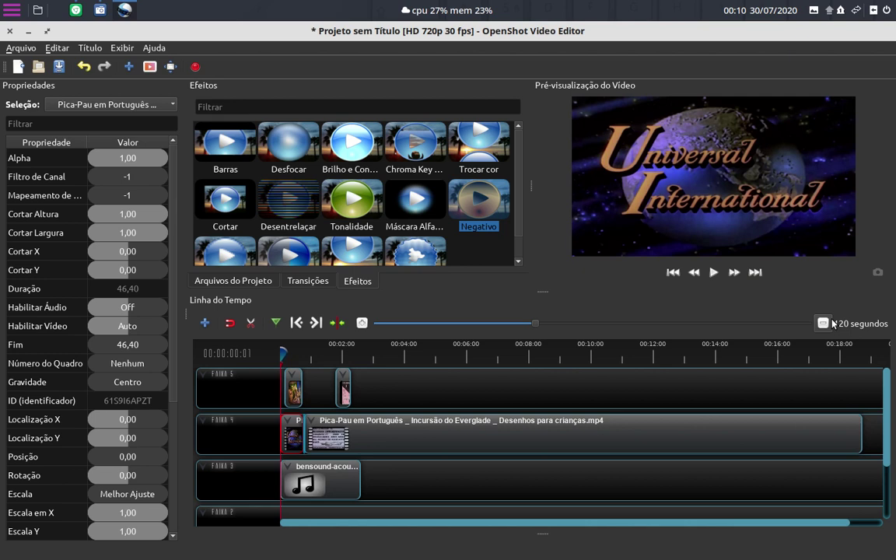
{"action": "key", "text": "ctrl+minus"}
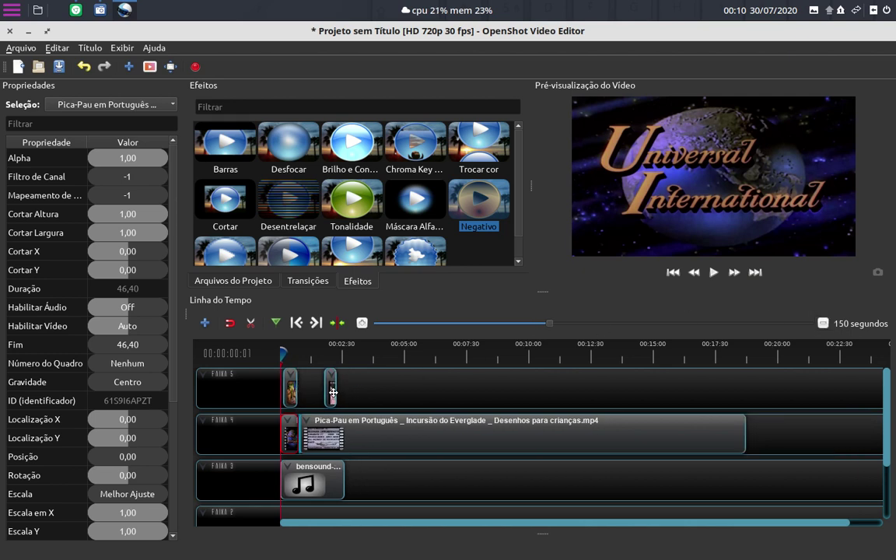
- Place the pink image clip at about 1165.5 s, preview that frame, and inspect its Cortar settings
{"action": "left_click_drag", "start_coordinate": [331, 391], "coordinate": [771, 380]}
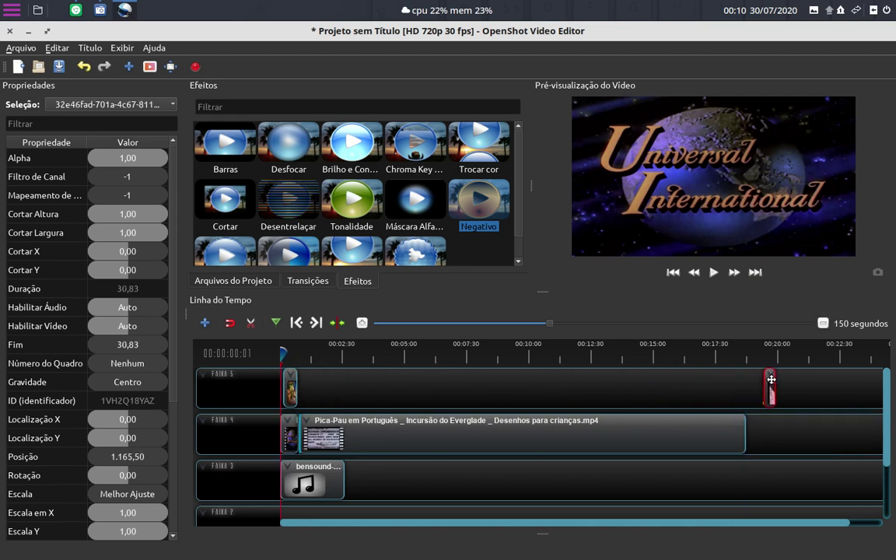
{"action": "left_click", "coordinate": [765, 357]}
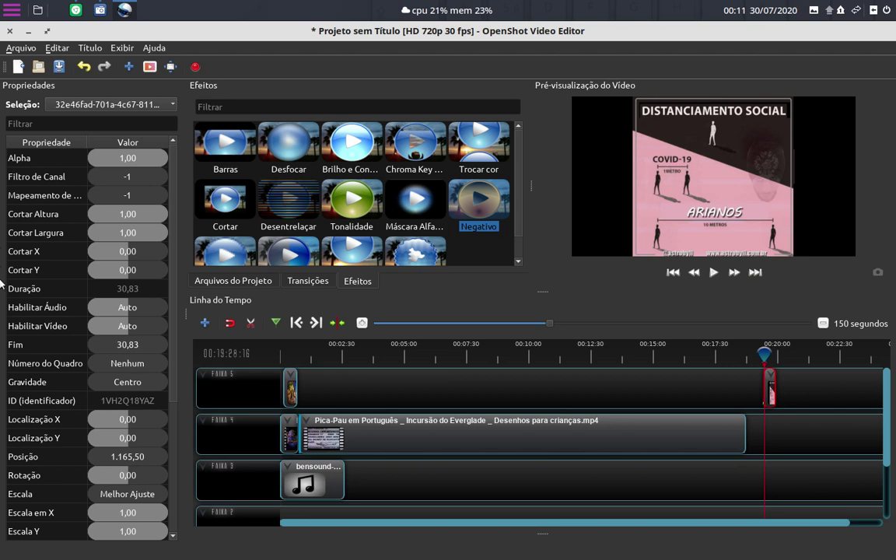
{"action": "left_click", "coordinate": [28, 252]}
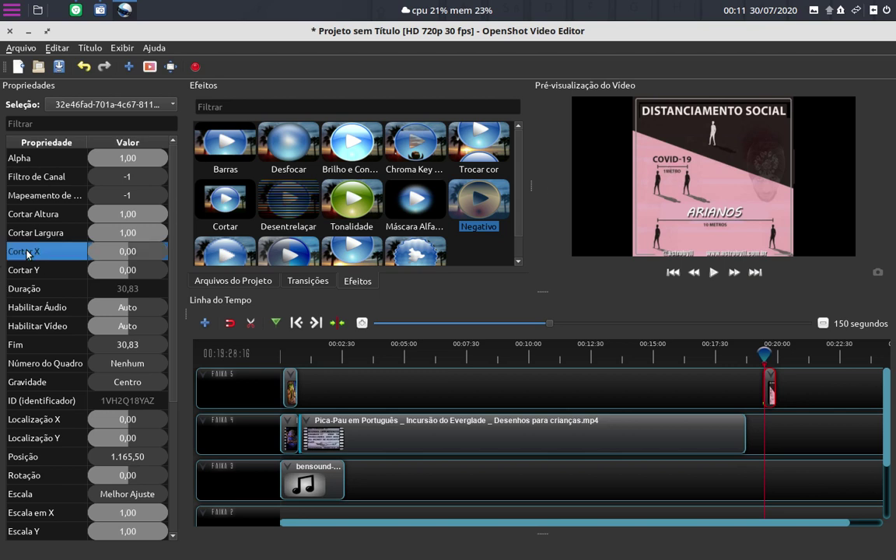
{"action": "left_click", "coordinate": [29, 272]}
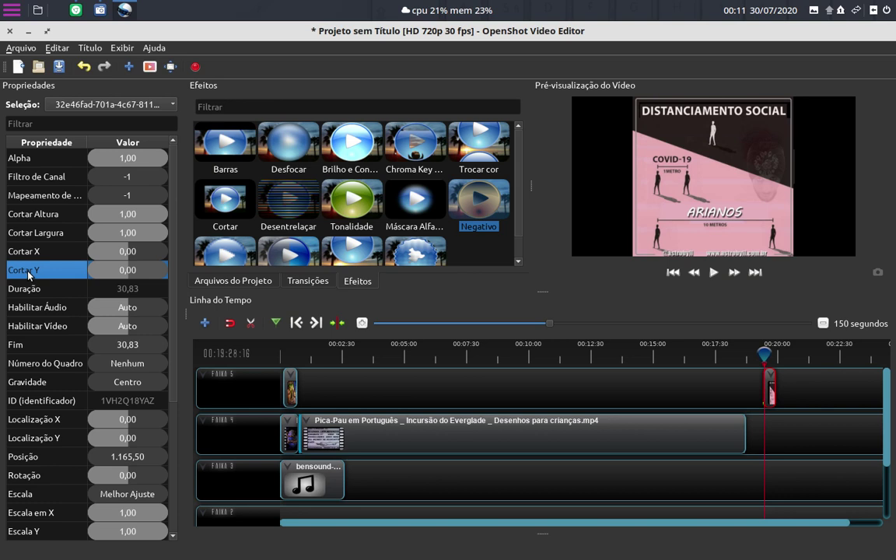
{"action": "left_click", "coordinate": [30, 235]}
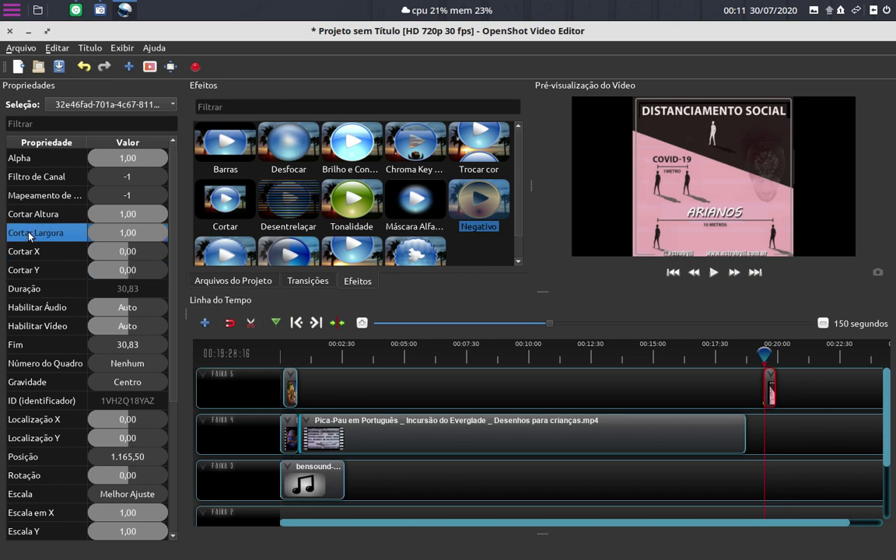
{"action": "left_click", "coordinate": [37, 217]}
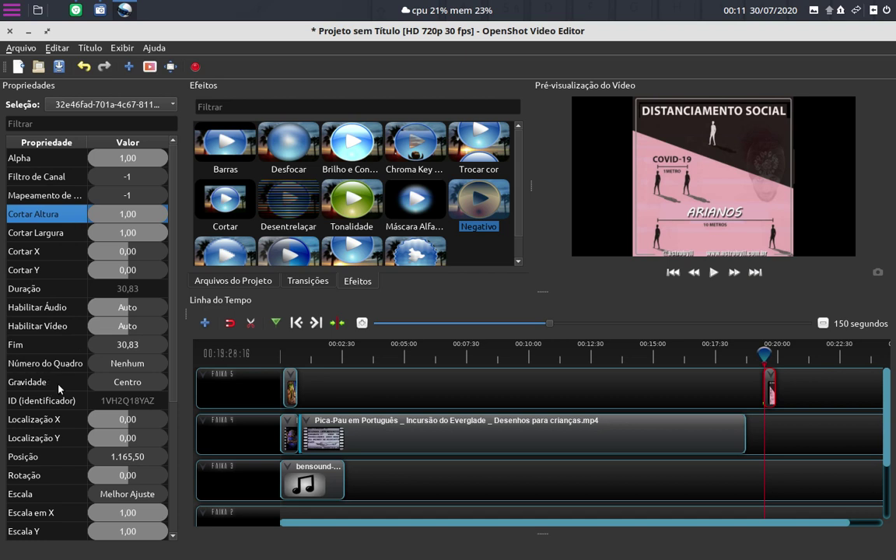
{"action": "scroll", "coordinate": [60, 389], "scroll_direction": "down", "scroll_amount": 3}
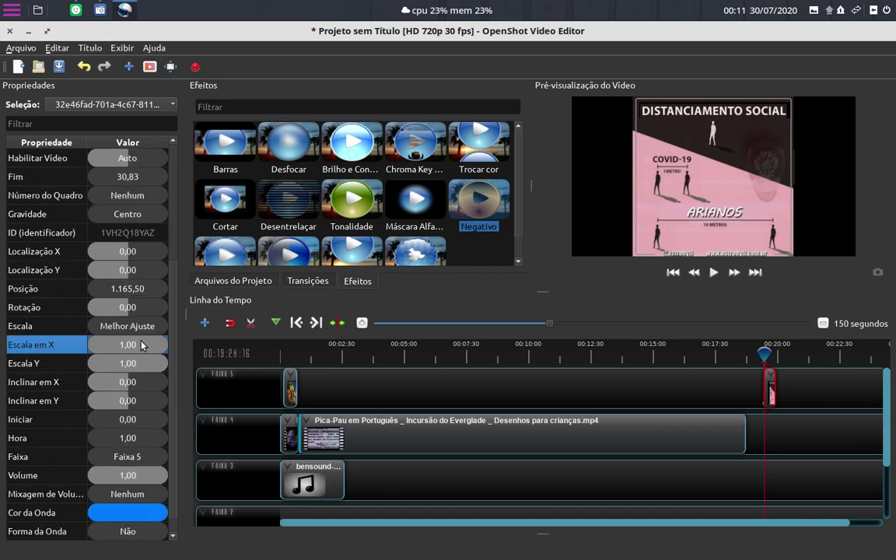
- Try scaling the image to about 0.43 by 0.45, skewing it, and shifting it earlier
{"action": "mouse_move", "coordinate": [140, 345]}
{"action": "left_mouse_down"}
{"action": "mouse_move", "coordinate": [114, 344]}
{"action": "mouse_move", "coordinate": [162, 345]}
{"action": "left_mouse_up"}
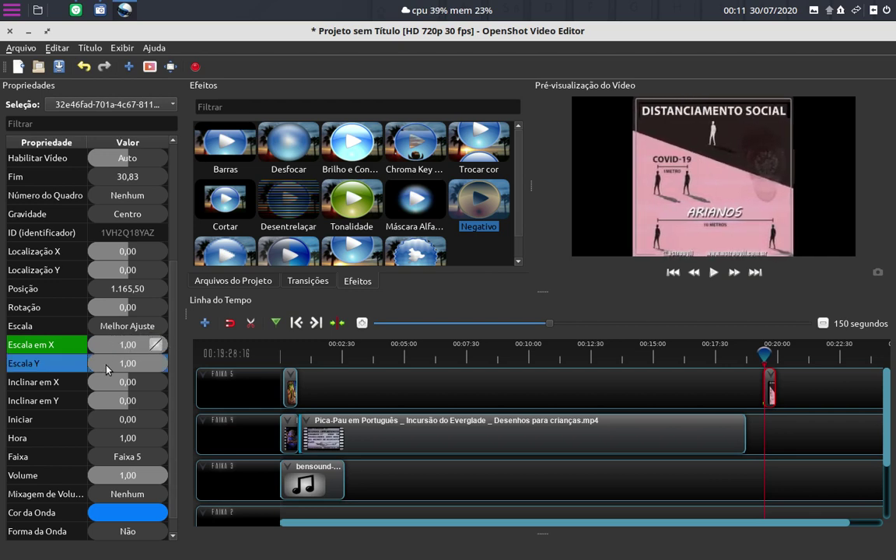
{"action": "mouse_move", "coordinate": [143, 363]}
{"action": "left_mouse_down"}
{"action": "mouse_move", "coordinate": [118, 365]}
{"action": "mouse_move", "coordinate": [123, 352]}
{"action": "left_mouse_up"}
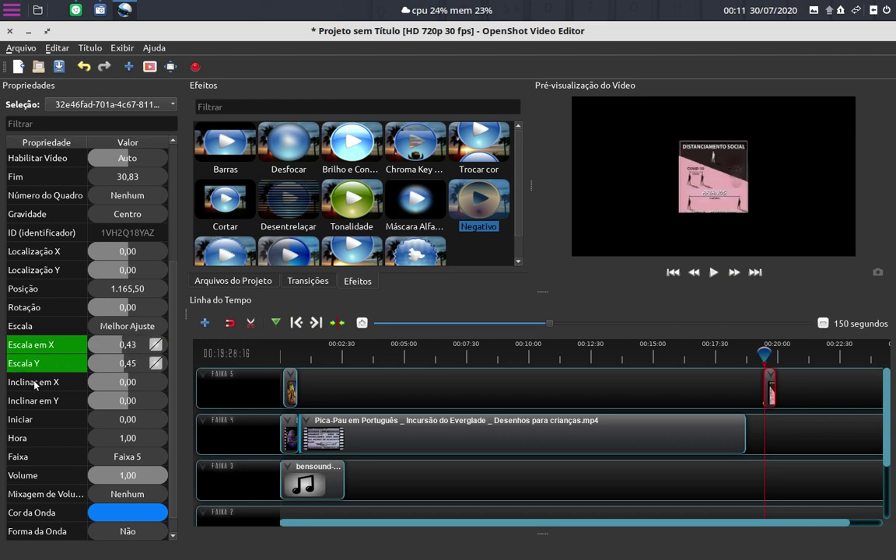
{"action": "left_click_drag", "start_coordinate": [124, 382], "coordinate": [77, 408]}
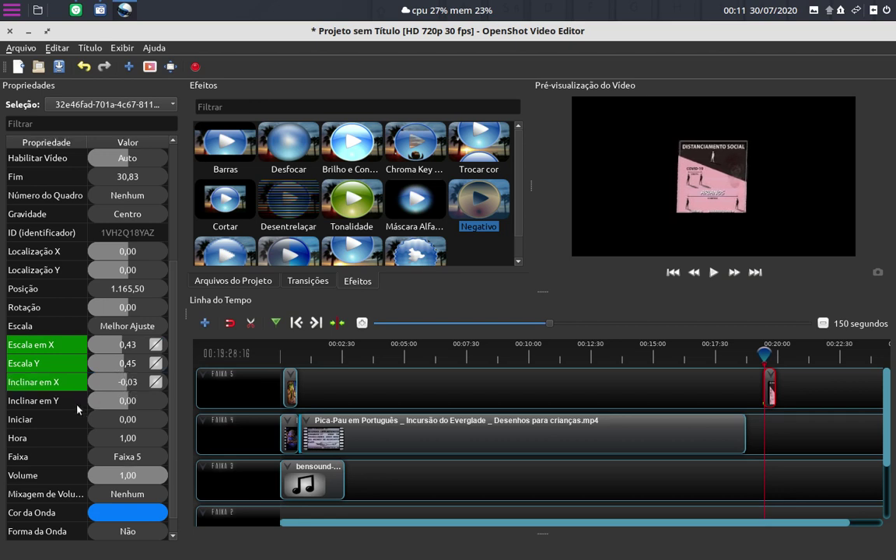
{"action": "left_click", "coordinate": [26, 296]}
{"action": "left_click_drag", "start_coordinate": [146, 293], "coordinate": [123, 302]}
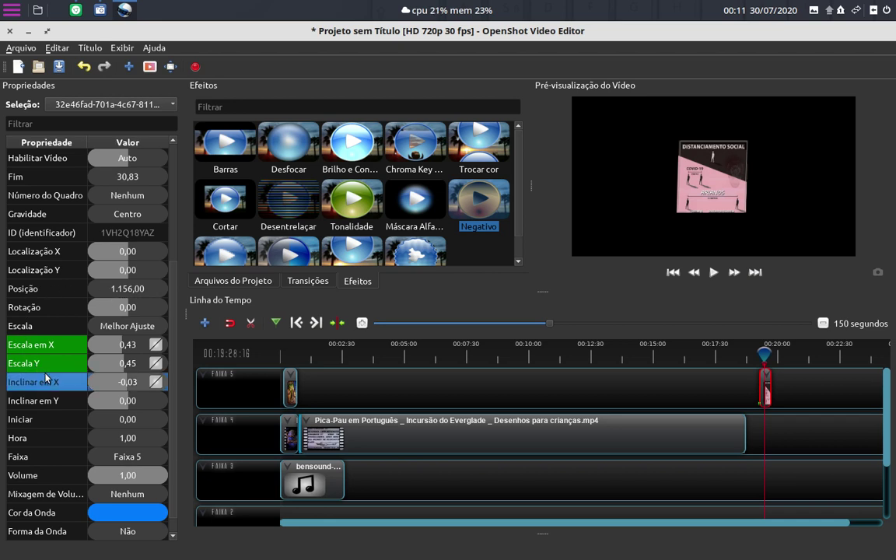
- Review the scale and skew values, then move the image slightly left with Localização X
{"action": "left_click", "coordinate": [41, 339]}
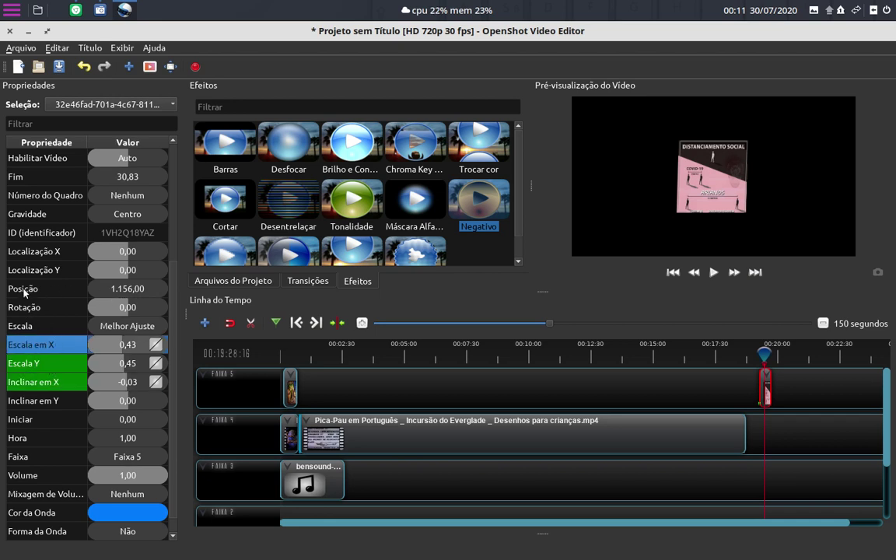
{"action": "left_click", "coordinate": [53, 362]}
{"action": "left_click", "coordinate": [58, 382]}
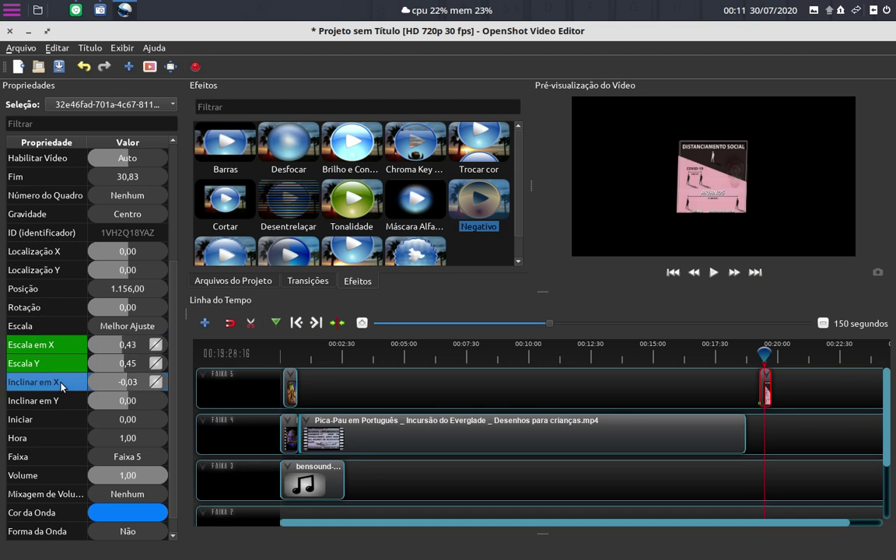
{"action": "left_click", "coordinate": [69, 345]}
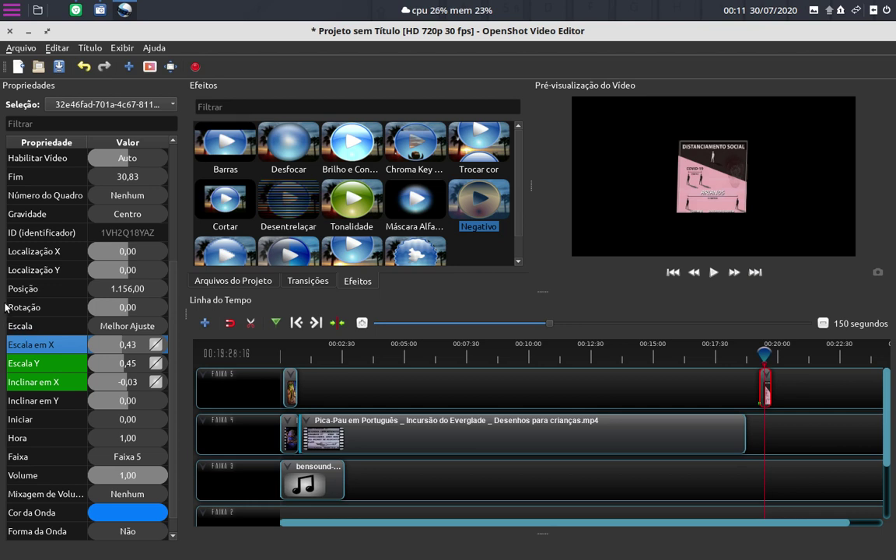
{"action": "left_click", "coordinate": [32, 251]}
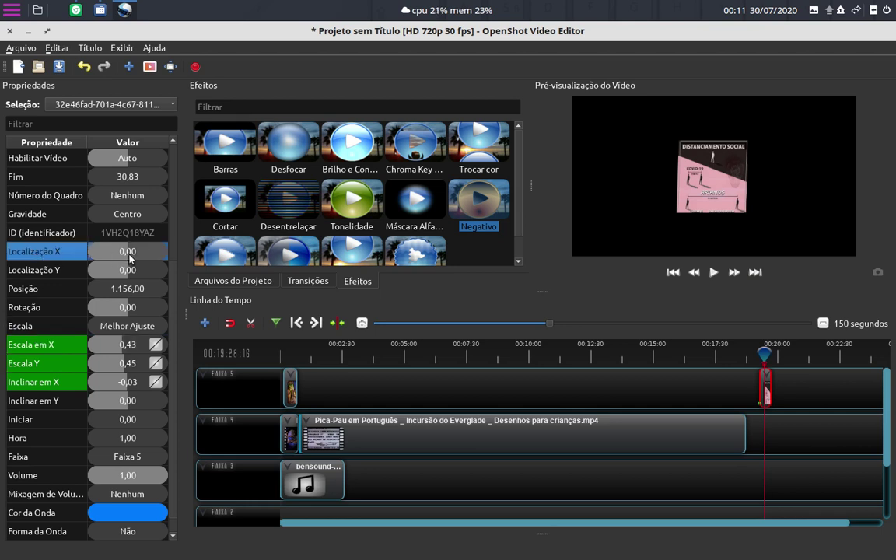
{"action": "mouse_move", "coordinate": [116, 251]}
{"action": "left_mouse_down"}
{"action": "mouse_move", "coordinate": [115, 276]}
{"action": "mouse_move", "coordinate": [140, 286]}
{"action": "left_mouse_up"}
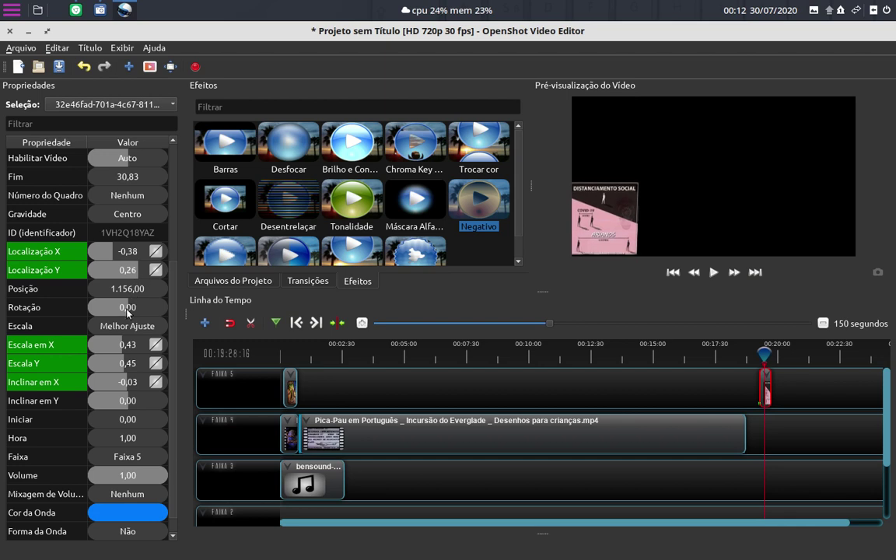
- Try smaller scale values, then restore Escala X and Escala Y both to 1.00
{"action": "left_click", "coordinate": [114, 347]}
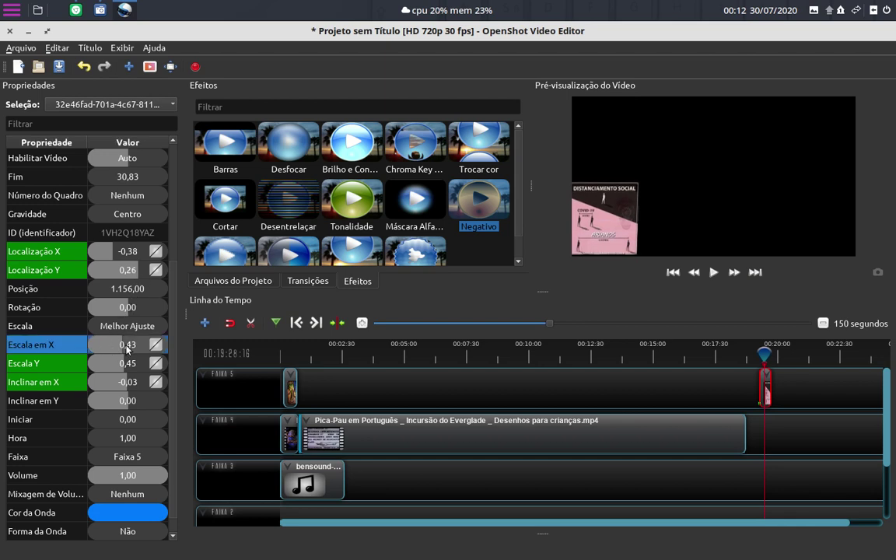
{"action": "left_click", "coordinate": [107, 347]}
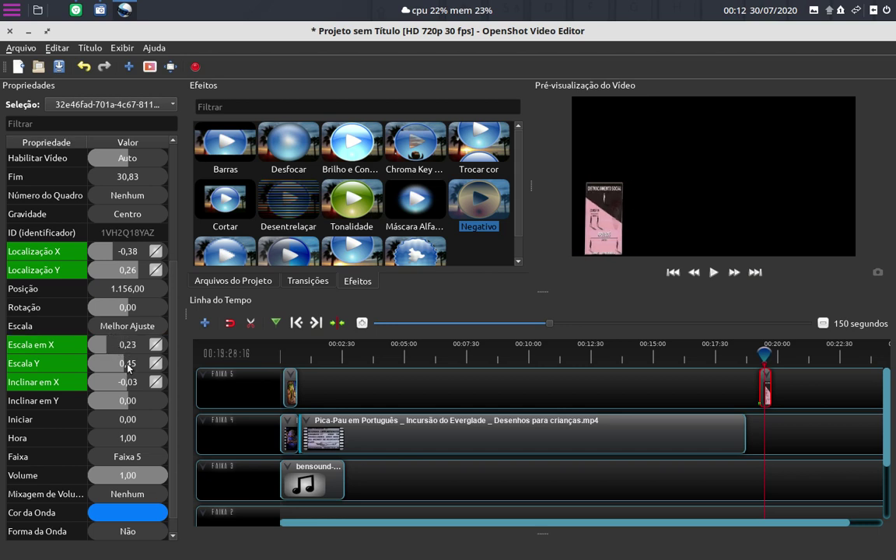
{"action": "left_click", "coordinate": [111, 364]}
{"action": "left_click", "coordinate": [111, 363]}
{"action": "left_click", "coordinate": [109, 349]}
{"action": "left_click_drag", "start_coordinate": [108, 348], "coordinate": [170, 350]}
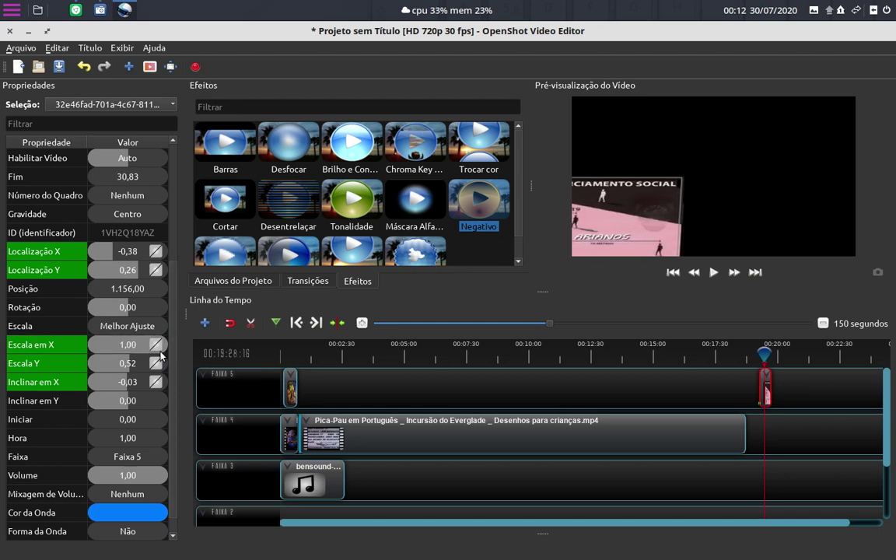
{"action": "left_click_drag", "start_coordinate": [109, 363], "coordinate": [199, 367]}
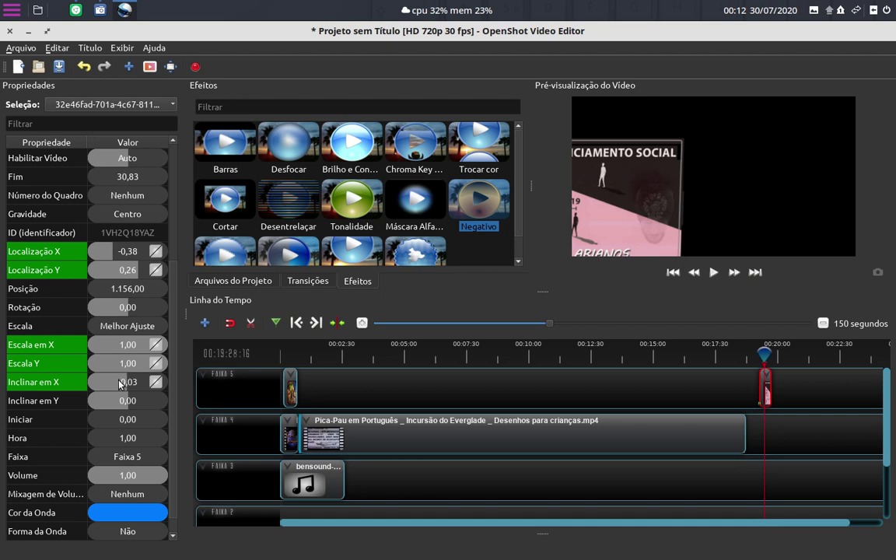
- Shift the image right, keep Melhor Ajuste, and move the clip later to 1168.00
{"action": "mouse_move", "coordinate": [98, 251]}
{"action": "left_mouse_down"}
{"action": "mouse_move", "coordinate": [136, 258]}
{"action": "mouse_move", "coordinate": [112, 228]}
{"action": "left_mouse_up"}
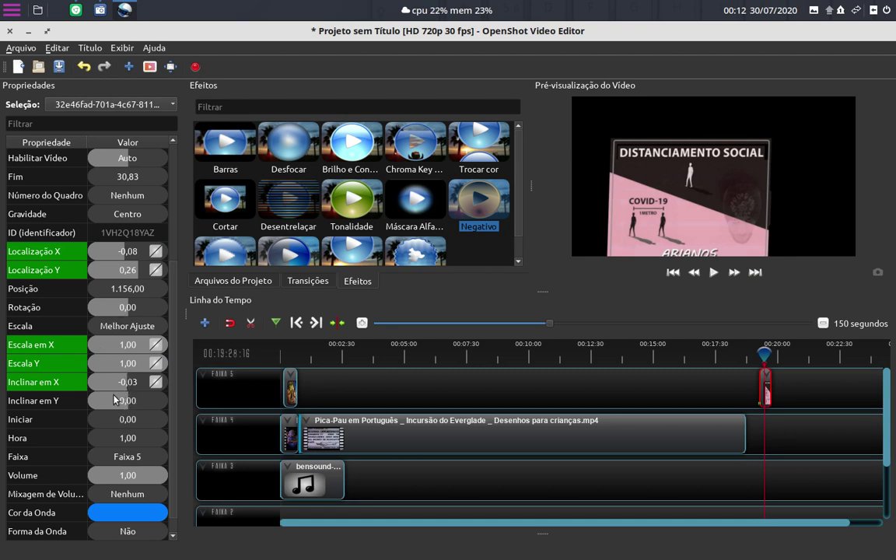
{"action": "left_click", "coordinate": [118, 328]}
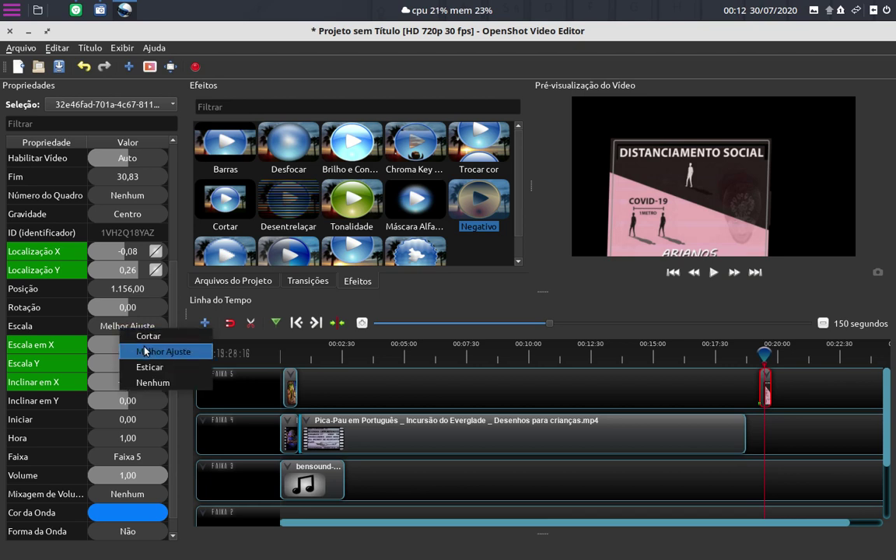
{"action": "left_click", "coordinate": [131, 326]}
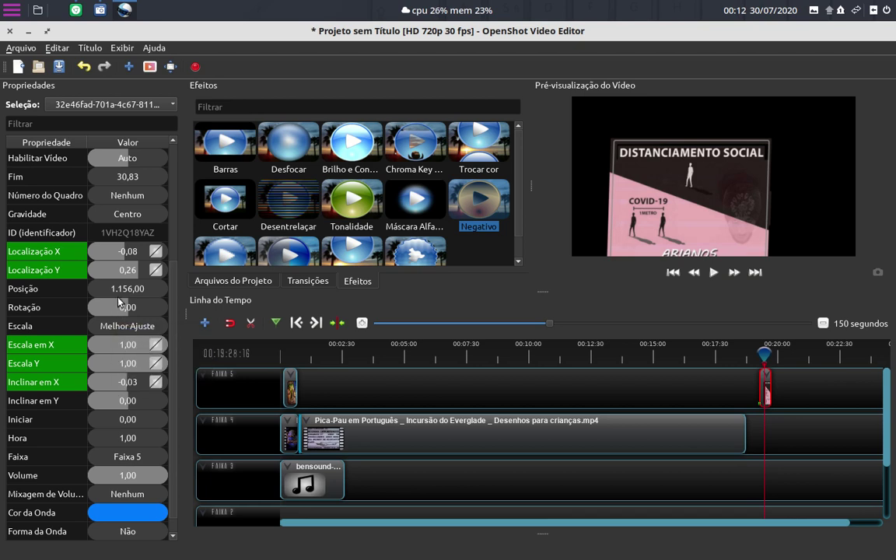
{"action": "left_click_drag", "start_coordinate": [111, 289], "coordinate": [146, 292]}
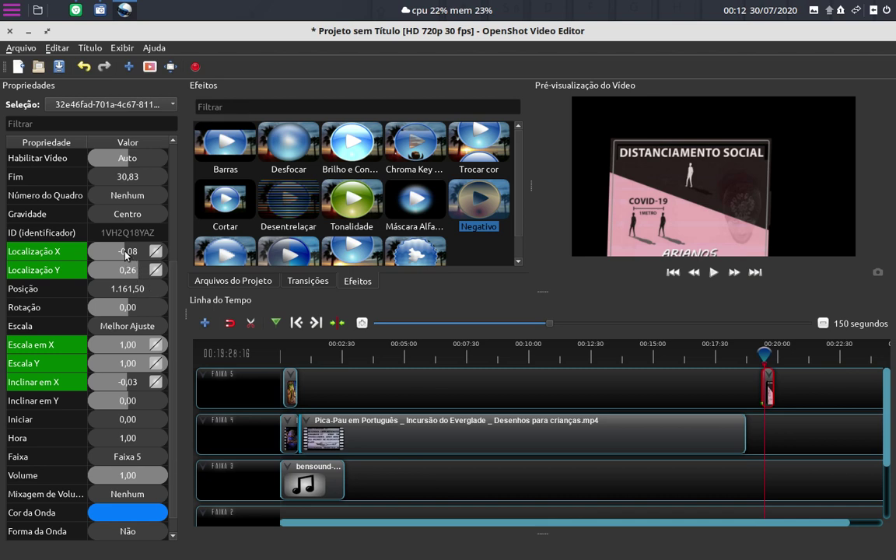
{"action": "left_click_drag", "start_coordinate": [125, 254], "coordinate": [130, 260]}
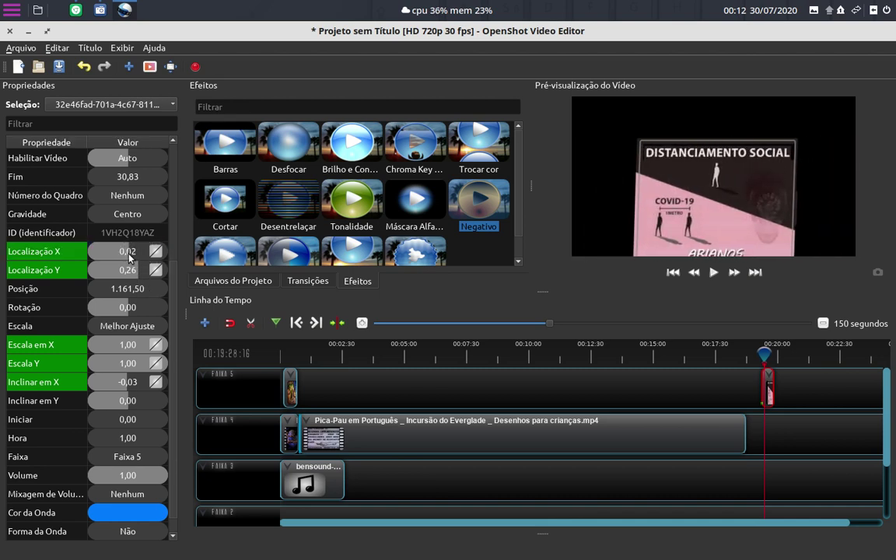
{"action": "mouse_move", "coordinate": [129, 345]}
{"action": "left_mouse_down"}
{"action": "mouse_move", "coordinate": [125, 372]}
{"action": "mouse_move", "coordinate": [165, 364]}
{"action": "left_mouse_up"}
{"action": "left_click_drag", "start_coordinate": [148, 290], "coordinate": [155, 298]}
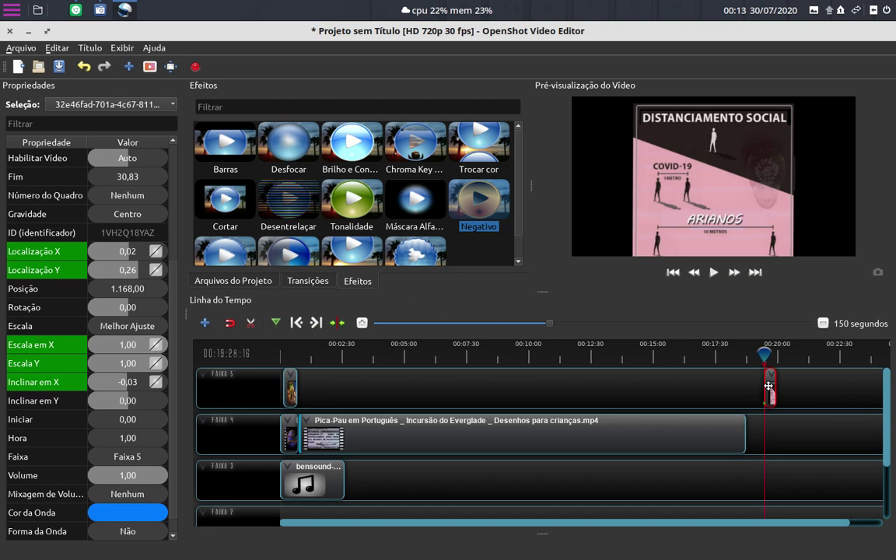
- Drag the pink image clip on Faixa 5 from around 00:20 toward the timeline start
{"action": "left_click_drag", "start_coordinate": [769, 386], "coordinate": [349, 386]}
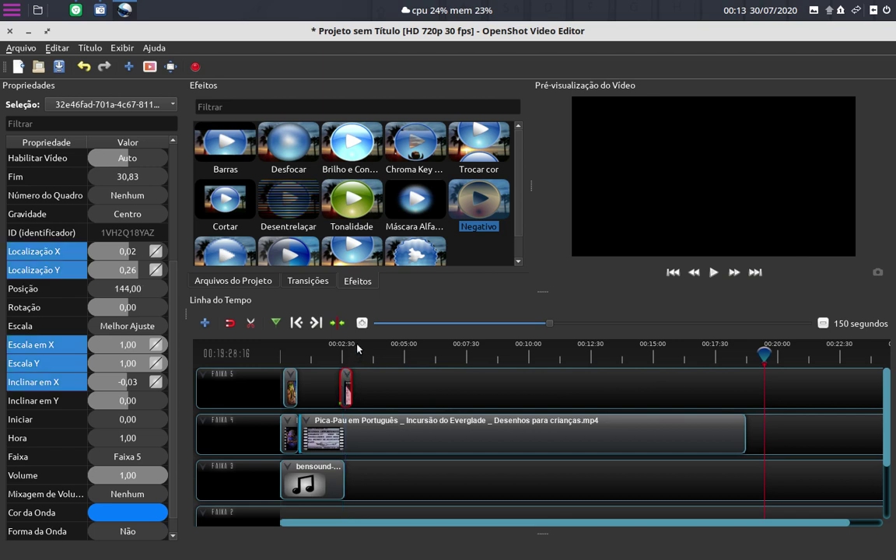
{"action": "scroll", "coordinate": [361, 325], "scroll_direction": "down", "scroll_amount": 5}
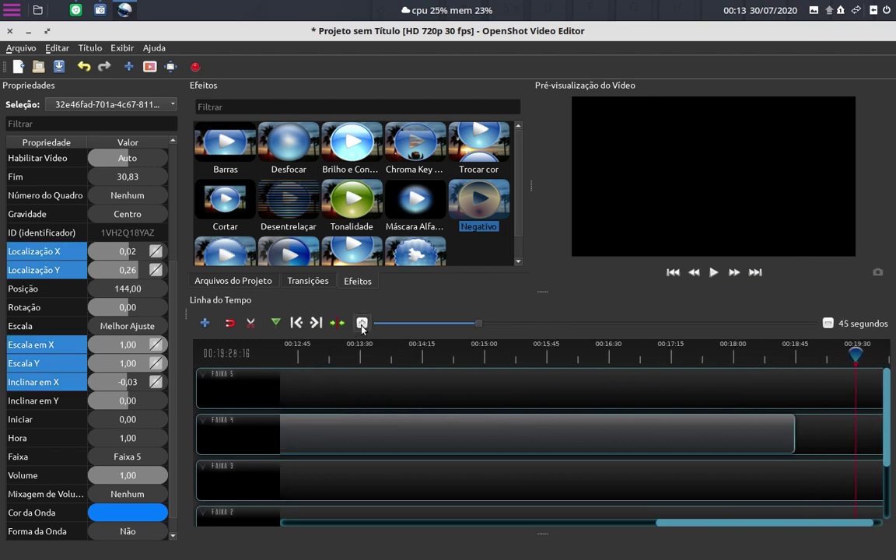
{"action": "scroll", "coordinate": [362, 325], "scroll_direction": "down", "scroll_amount": 3}
{"action": "scroll", "coordinate": [361, 325], "scroll_direction": "down", "scroll_amount": 3}
{"action": "scroll", "coordinate": [362, 325], "scroll_direction": "down", "scroll_amount": 2}
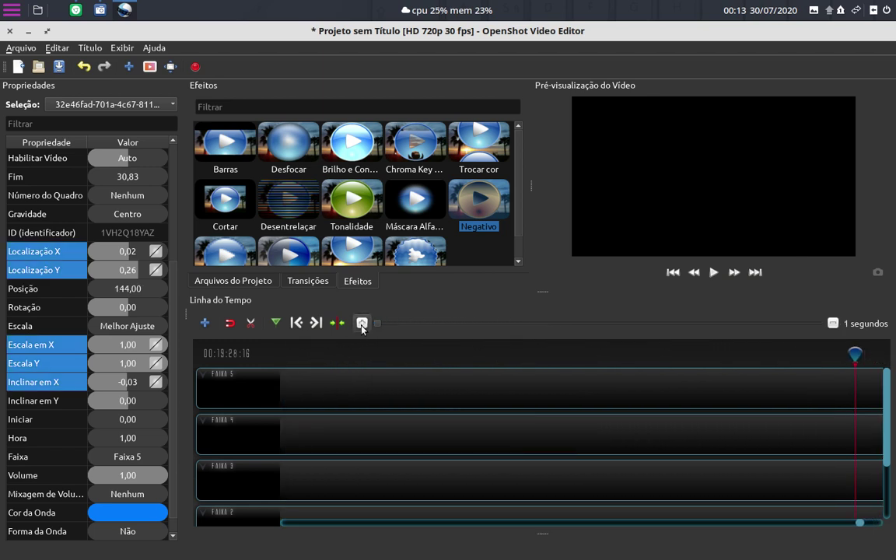
{"action": "left_click", "coordinate": [833, 324]}
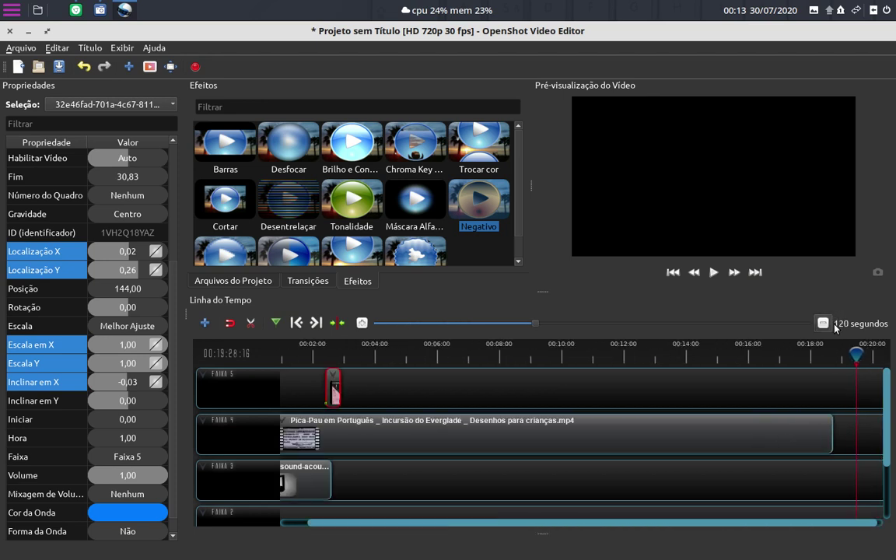
{"action": "left_click_drag", "start_coordinate": [336, 390], "coordinate": [304, 390]}
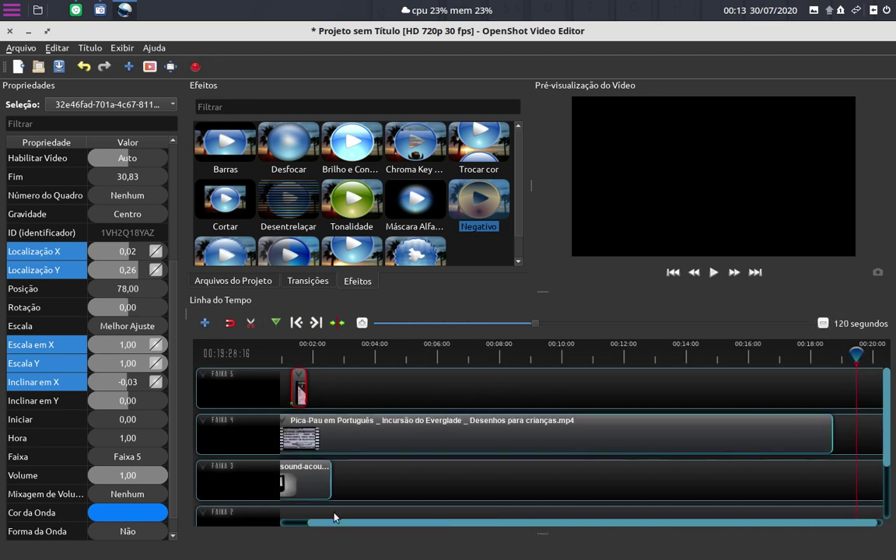
{"action": "left_click_drag", "start_coordinate": [304, 526], "coordinate": [279, 526]}
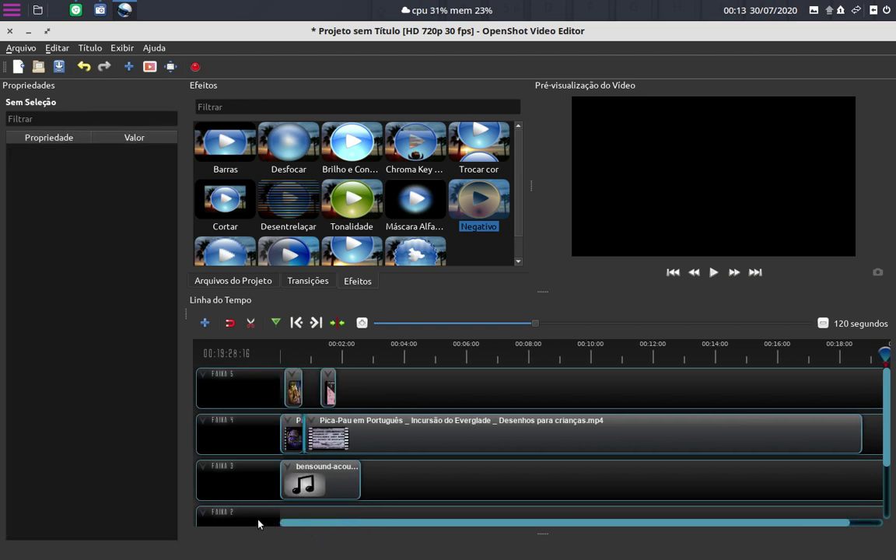
- Zoom the timeline in to 20 seconds and snap the clip right after 11.jpg at 45,60
{"action": "left_click", "coordinate": [326, 395]}
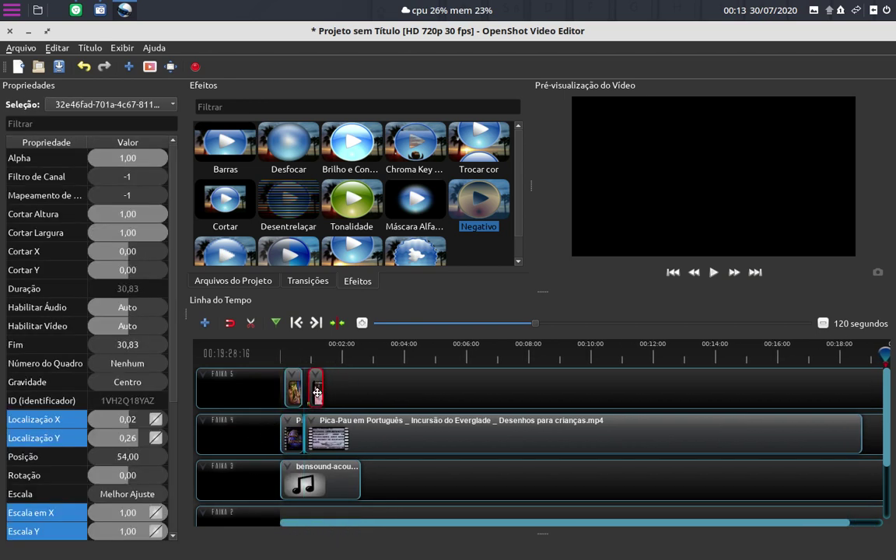
{"action": "left_click", "coordinate": [361, 323]}
{"action": "left_click", "coordinate": [363, 322]}
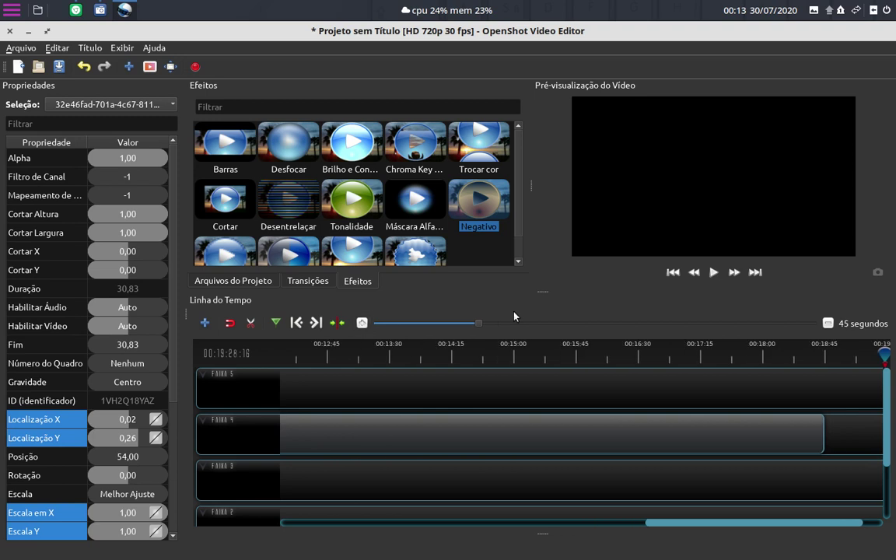
{"action": "left_click_drag", "start_coordinate": [685, 527], "coordinate": [320, 525]}
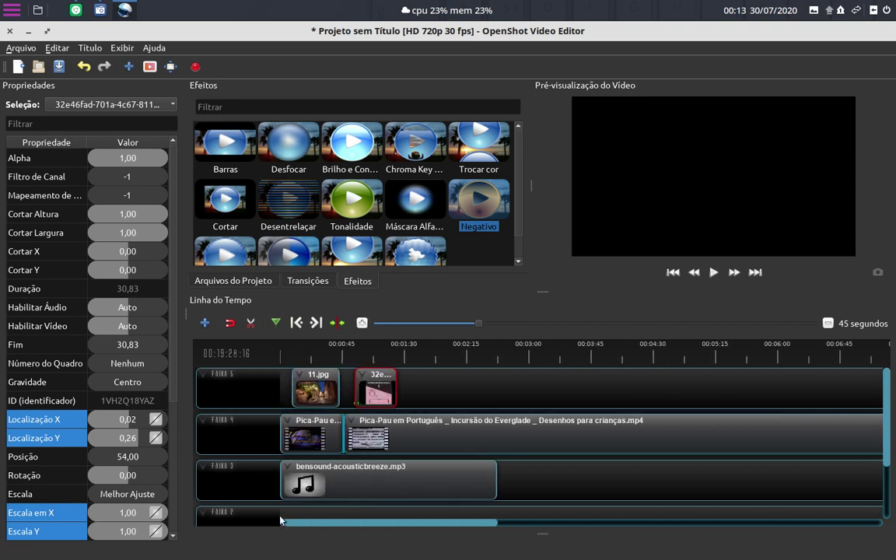
{"action": "left_click", "coordinate": [363, 323]}
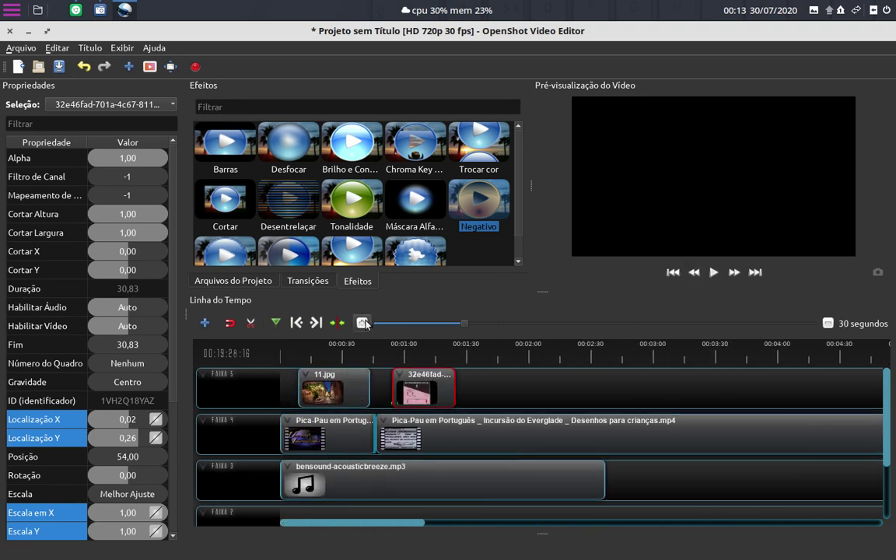
{"action": "left_click", "coordinate": [363, 323]}
{"action": "mouse_move", "coordinate": [489, 389]}
{"action": "left_mouse_down"}
{"action": "mouse_move", "coordinate": [460, 390]}
{"action": "mouse_move", "coordinate": [449, 417]}
{"action": "left_mouse_up"}
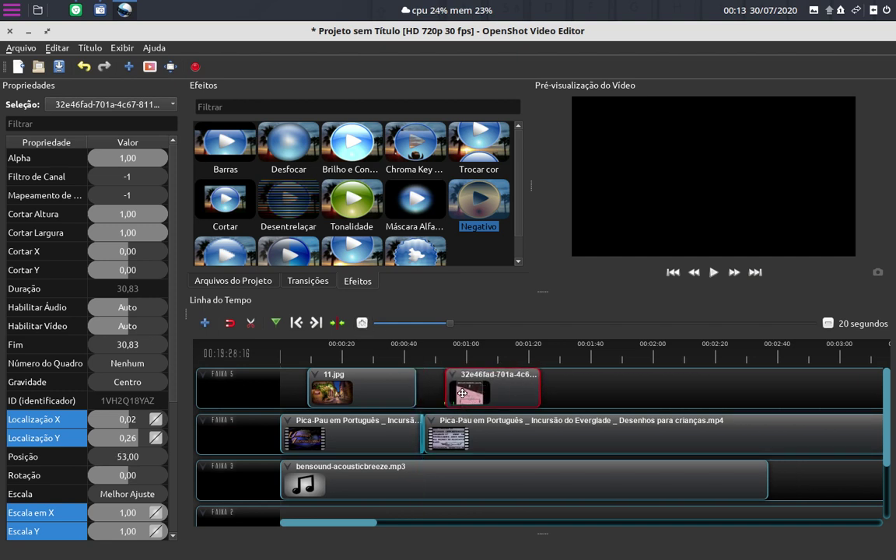
{"action": "left_click_drag", "start_coordinate": [461, 391], "coordinate": [438, 391]}
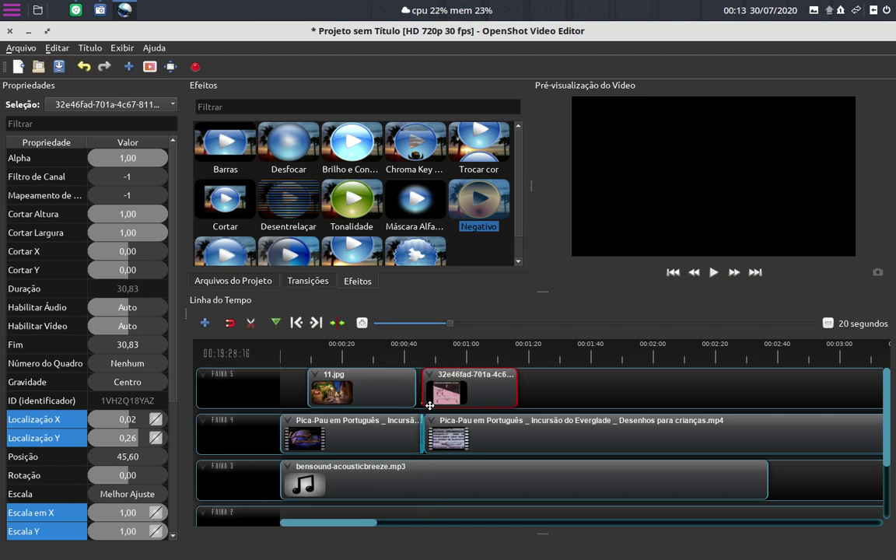
{"action": "right_click", "coordinate": [429, 405]}
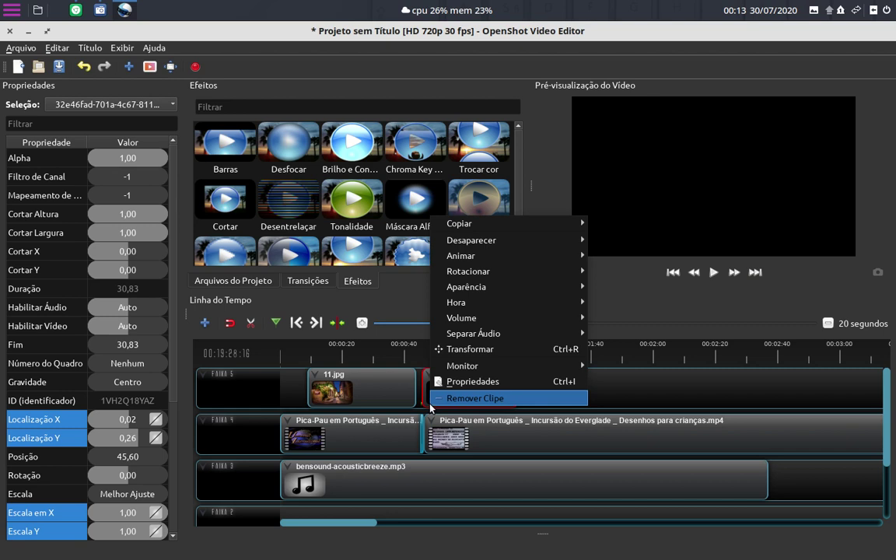
{"action": "left_click", "coordinate": [640, 396]}
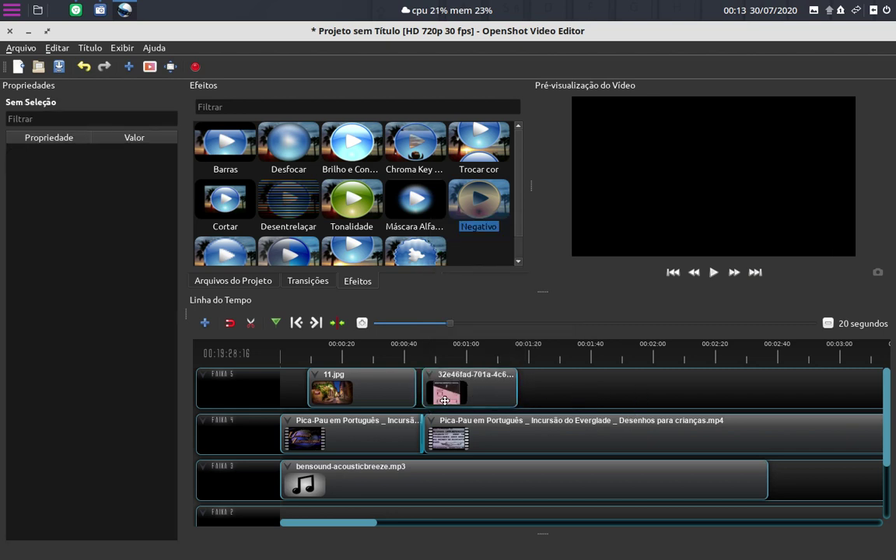
{"action": "left_click", "coordinate": [445, 399]}
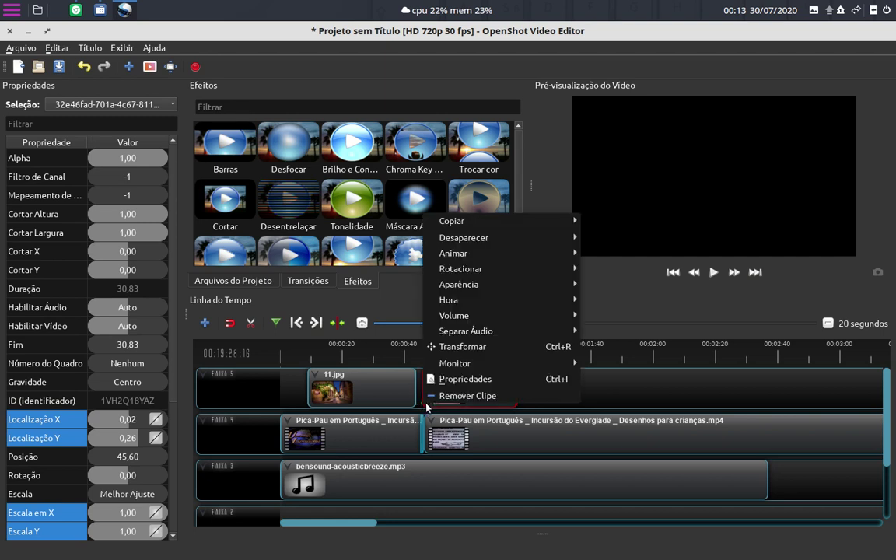
{"action": "left_click", "coordinate": [448, 396]}
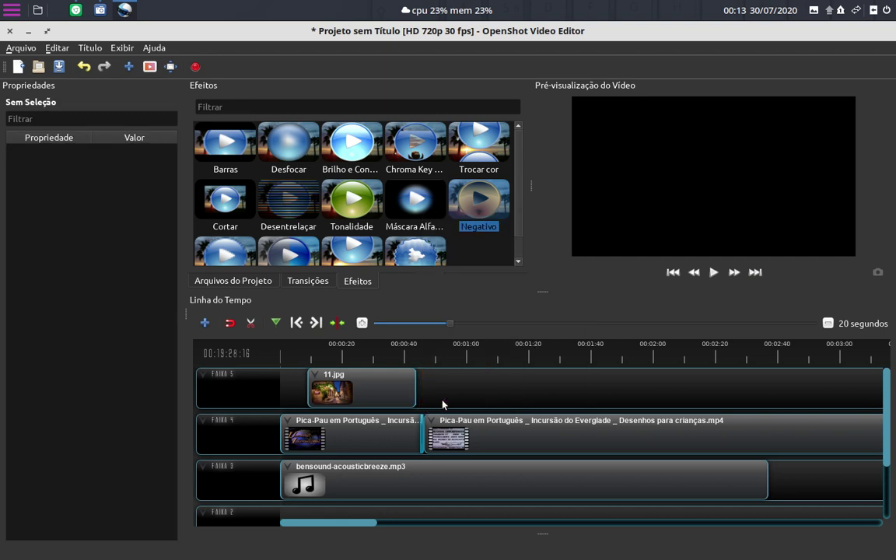
{"action": "left_click", "coordinate": [85, 66]}
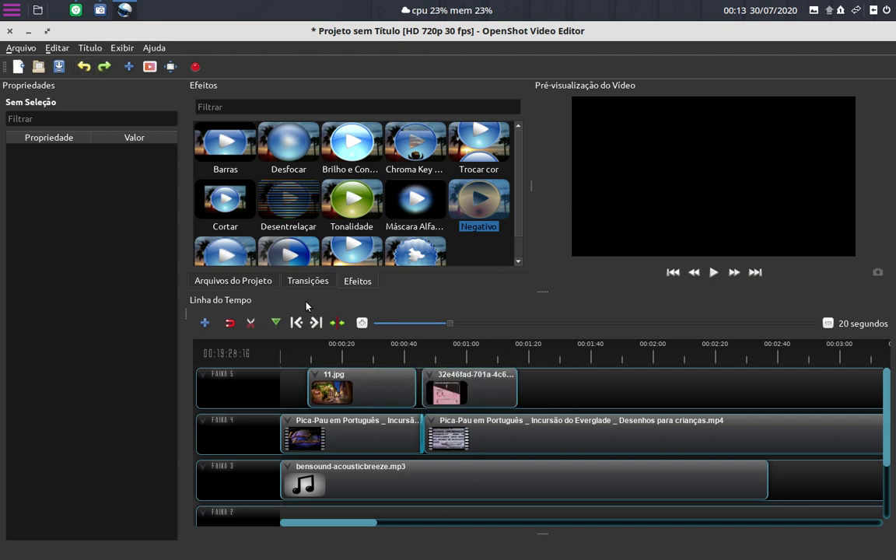
{"action": "left_click", "coordinate": [464, 393]}
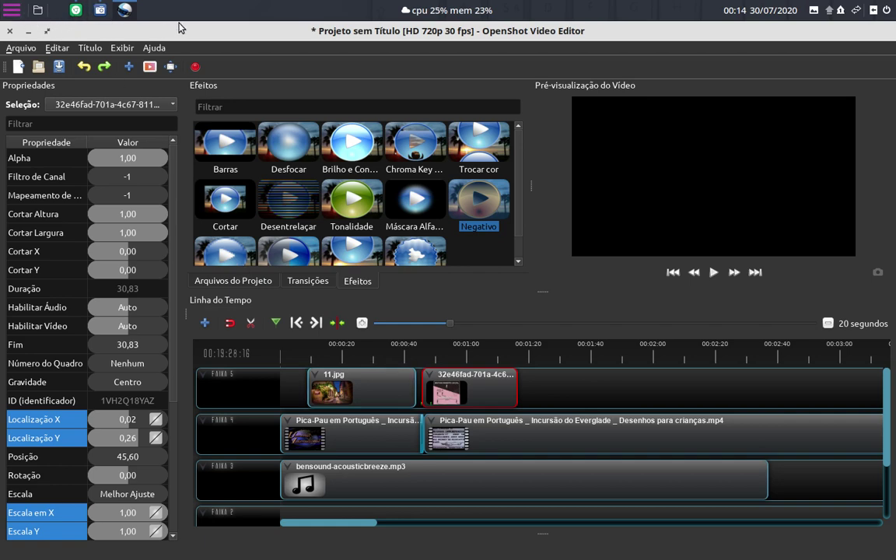
- Read the maximized clips documentation, then tile Chrome onto the right half and raise OpenShot
{"action": "left_click", "coordinate": [75, 10]}
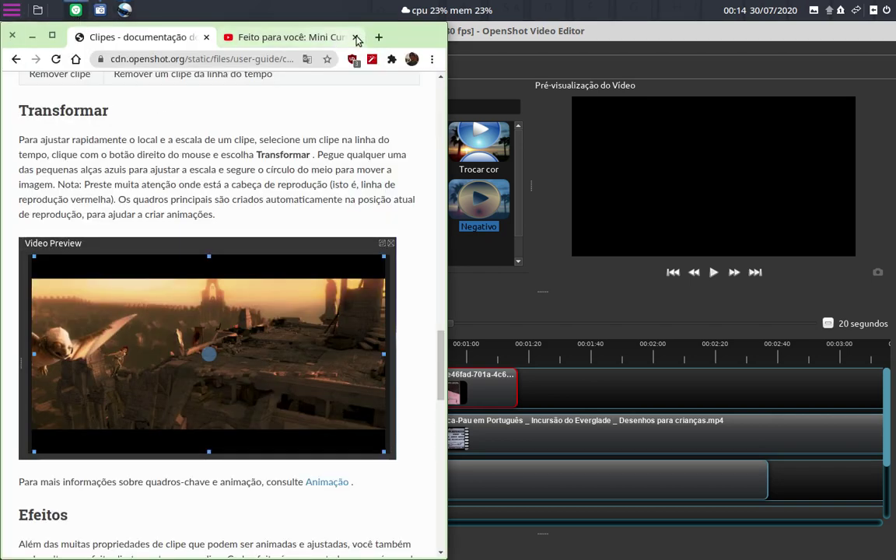
{"action": "double_click", "coordinate": [406, 43]}
{"action": "scroll", "coordinate": [311, 340], "scroll_direction": "down", "scroll_amount": 2}
{"action": "scroll", "coordinate": [285, 360], "scroll_direction": "down", "scroll_amount": 3}
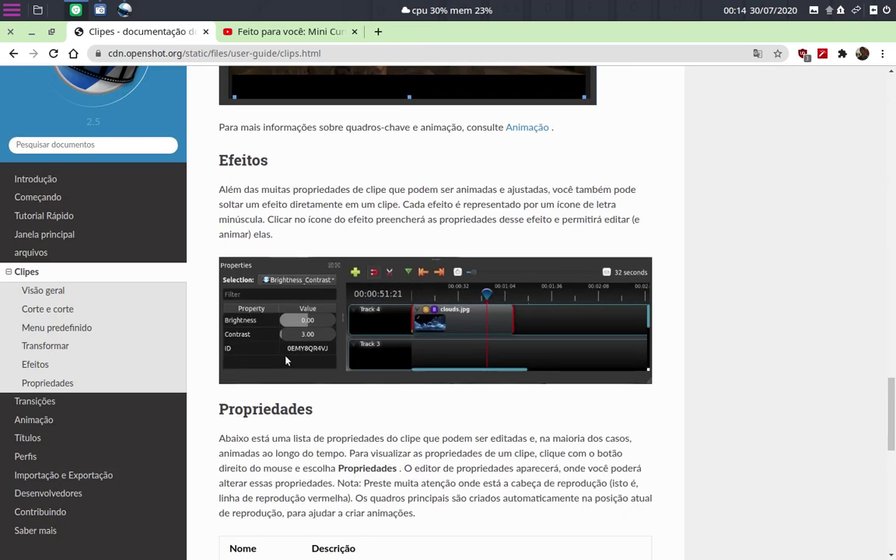
{"action": "scroll", "coordinate": [285, 360], "scroll_direction": "down", "scroll_amount": 2}
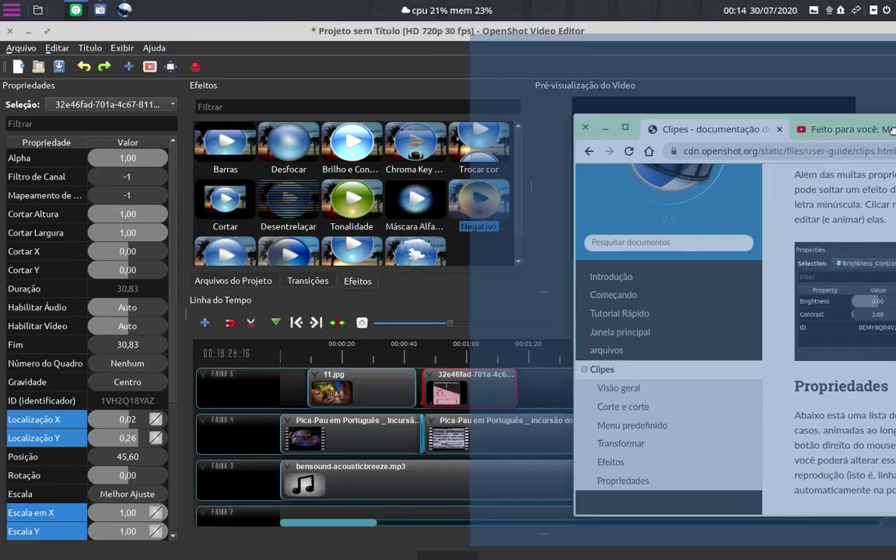
{"action": "left_click_drag", "start_coordinate": [448, 37], "coordinate": [578, 90]}
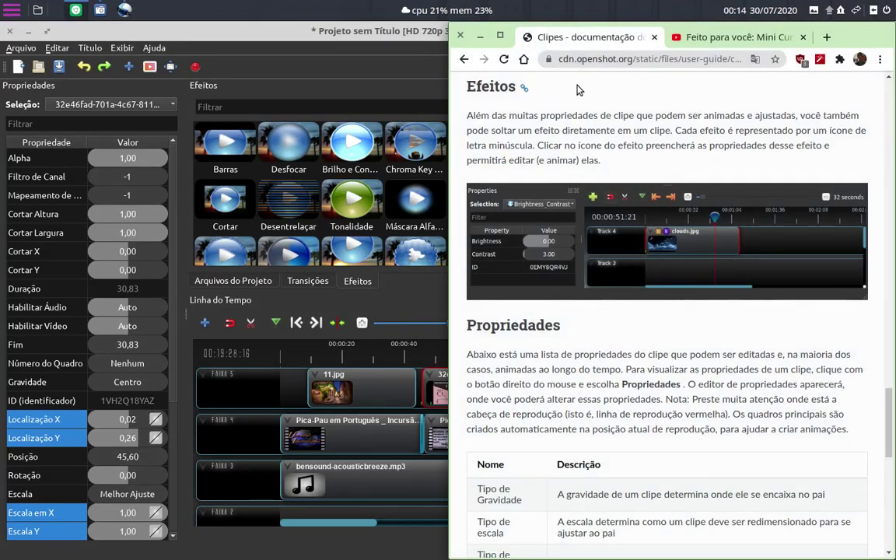
{"action": "left_click", "coordinate": [399, 71]}
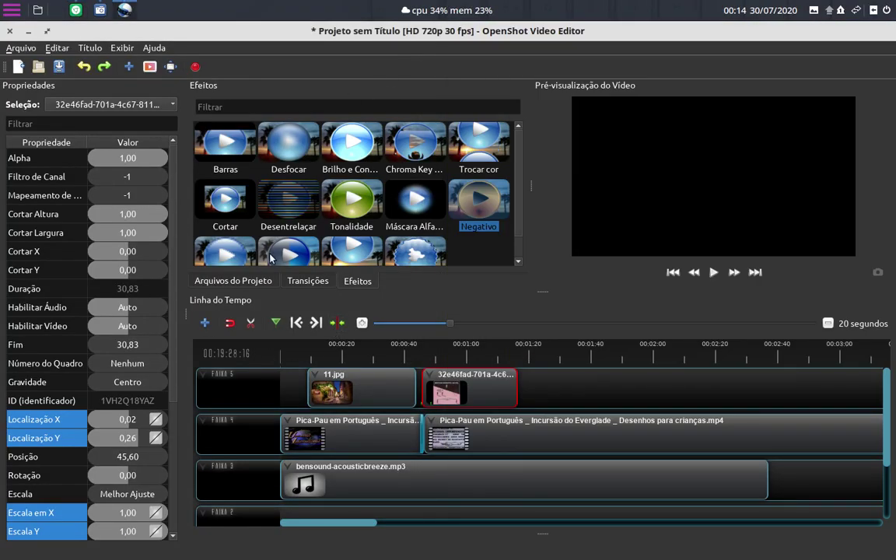
- Apply Brilho e Contraste to 11.jpg and raise its Brilho value, adding a keyframe
{"action": "left_click_drag", "start_coordinate": [345, 154], "coordinate": [370, 398]}
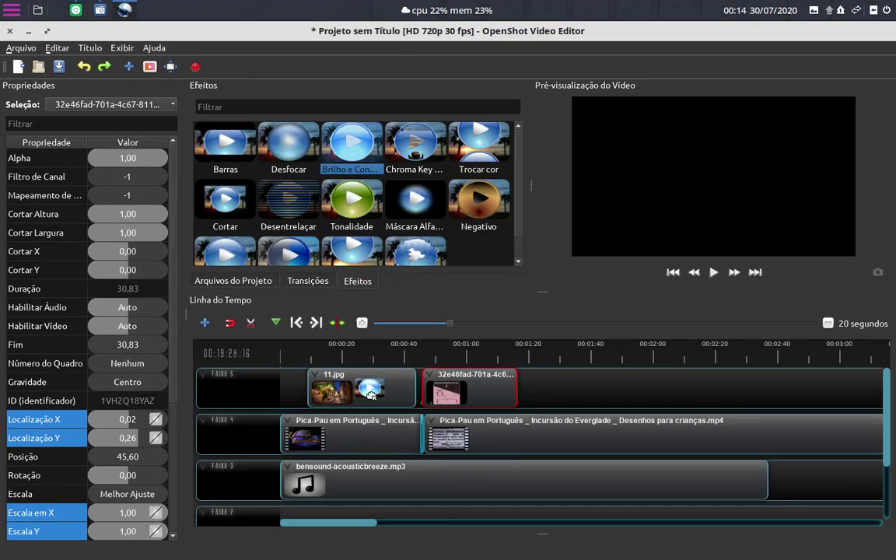
{"action": "left_click", "coordinate": [327, 376]}
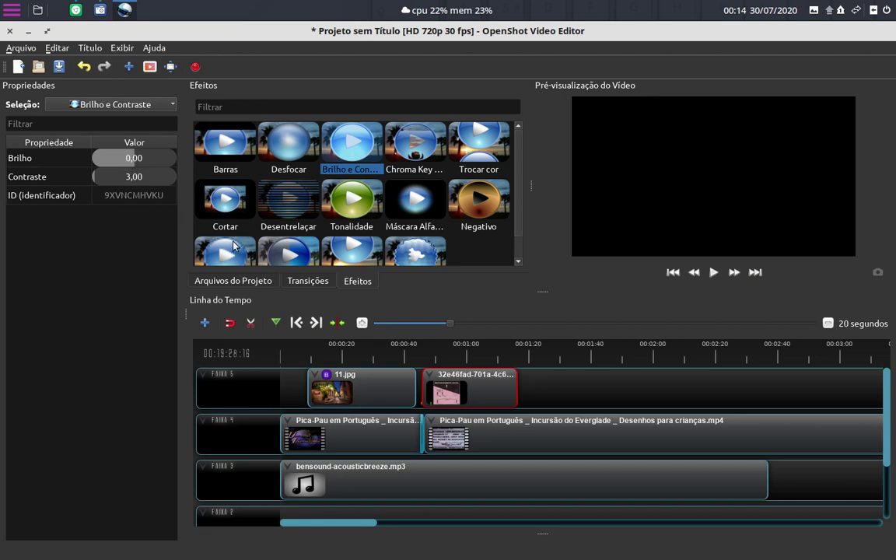
{"action": "left_click", "coordinate": [321, 397]}
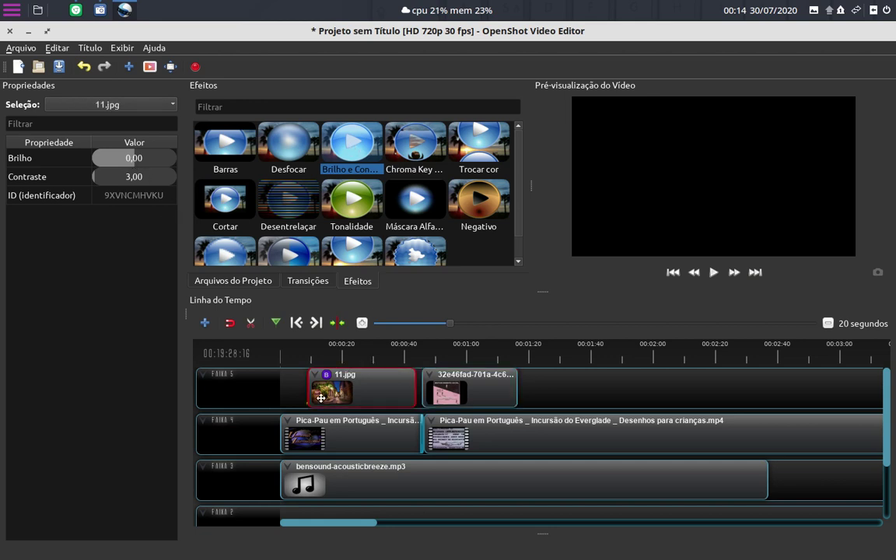
{"action": "left_click", "coordinate": [326, 374]}
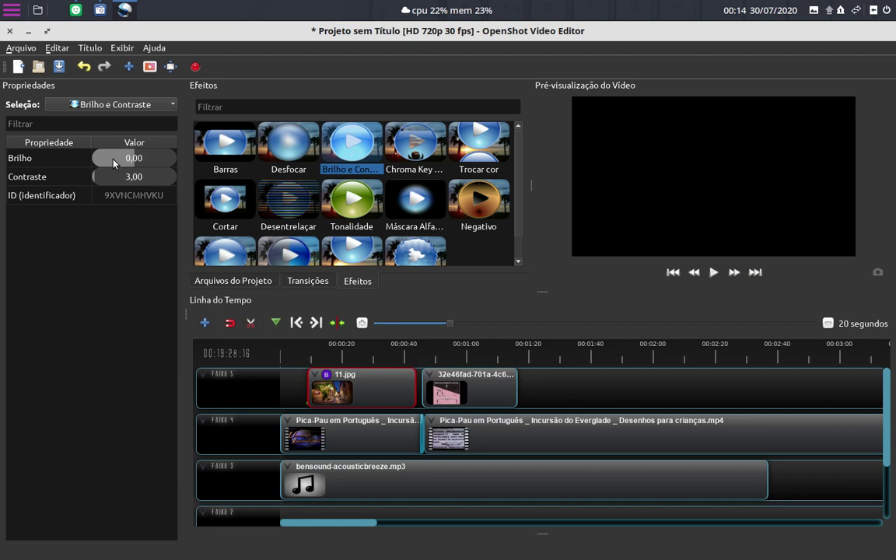
{"action": "mouse_move", "coordinate": [134, 159]}
{"action": "left_mouse_down"}
{"action": "mouse_move", "coordinate": [145, 160]}
{"action": "mouse_move", "coordinate": [137, 159]}
{"action": "left_mouse_up"}
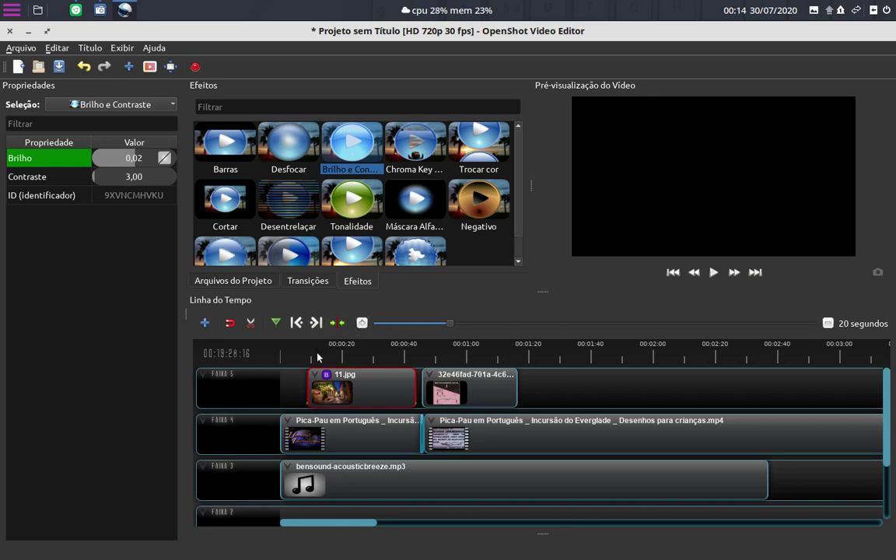
- Preview 11.jpg while tuning brightness to 0,02, then reopen the guide maximized in Chrome
{"action": "left_click", "coordinate": [370, 380]}
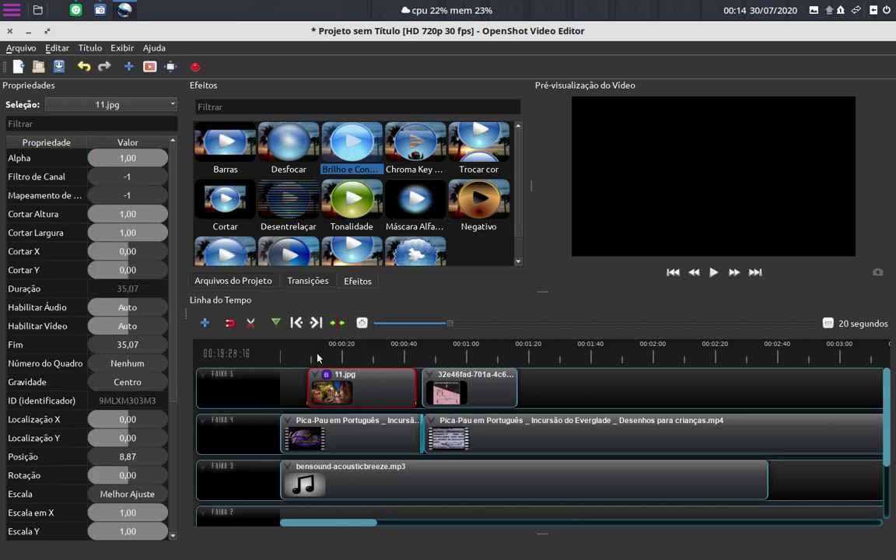
{"action": "left_click", "coordinate": [317, 357]}
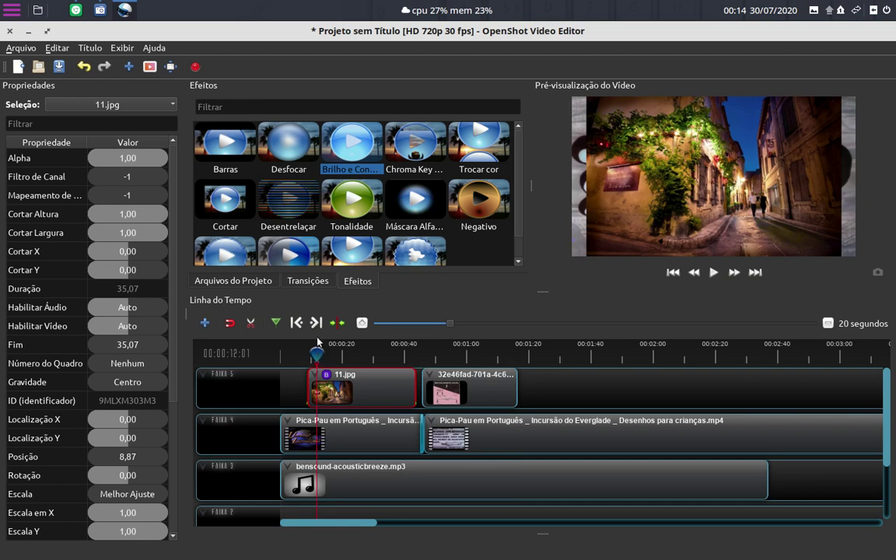
{"action": "left_click", "coordinate": [712, 270]}
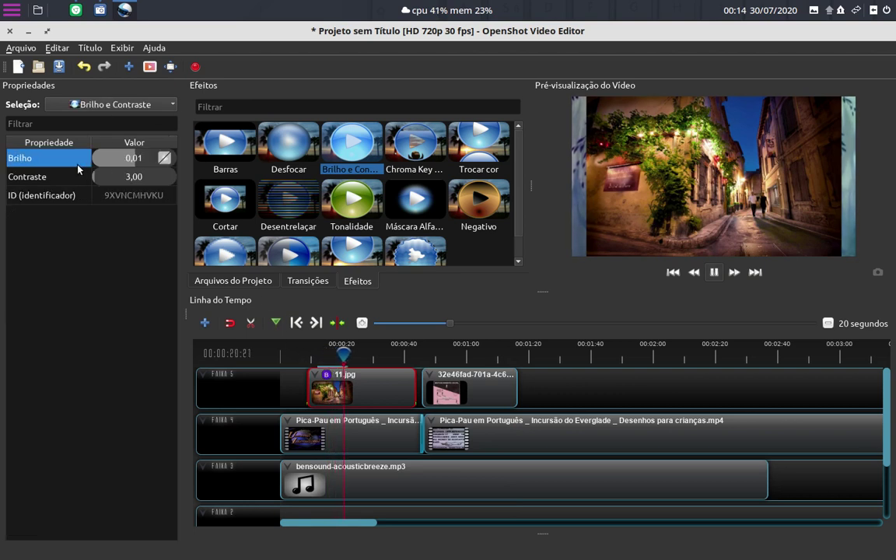
{"action": "mouse_move", "coordinate": [130, 159]}
{"action": "left_mouse_down"}
{"action": "mouse_move", "coordinate": [99, 161]}
{"action": "mouse_move", "coordinate": [136, 167]}
{"action": "left_mouse_up"}
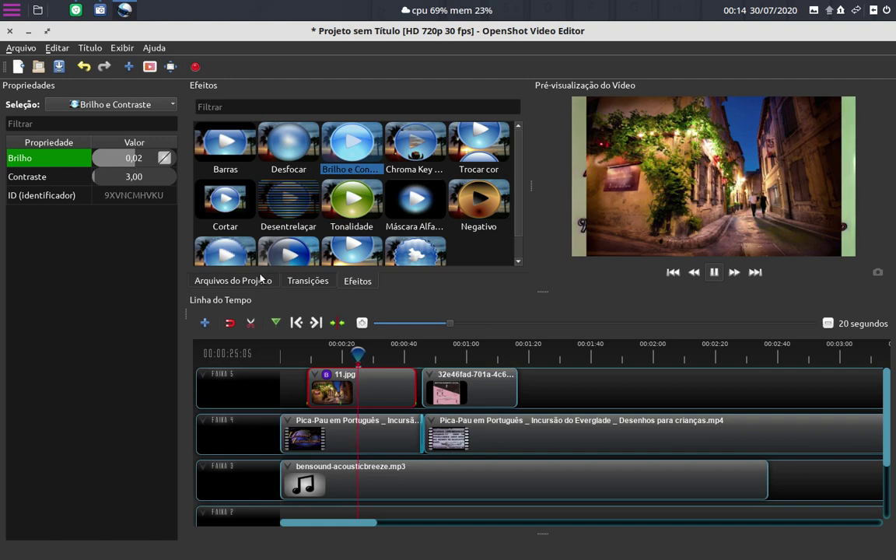
{"action": "left_click", "coordinate": [712, 272]}
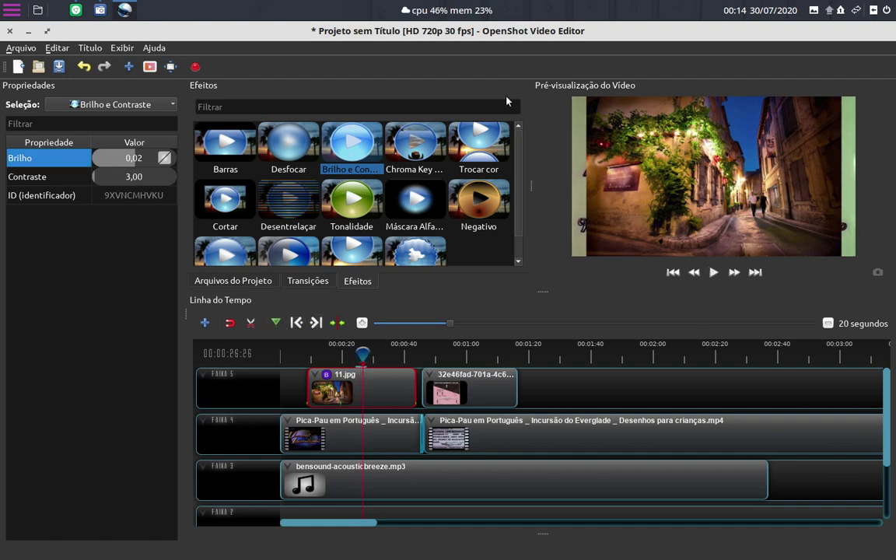
{"action": "left_click", "coordinate": [74, 12]}
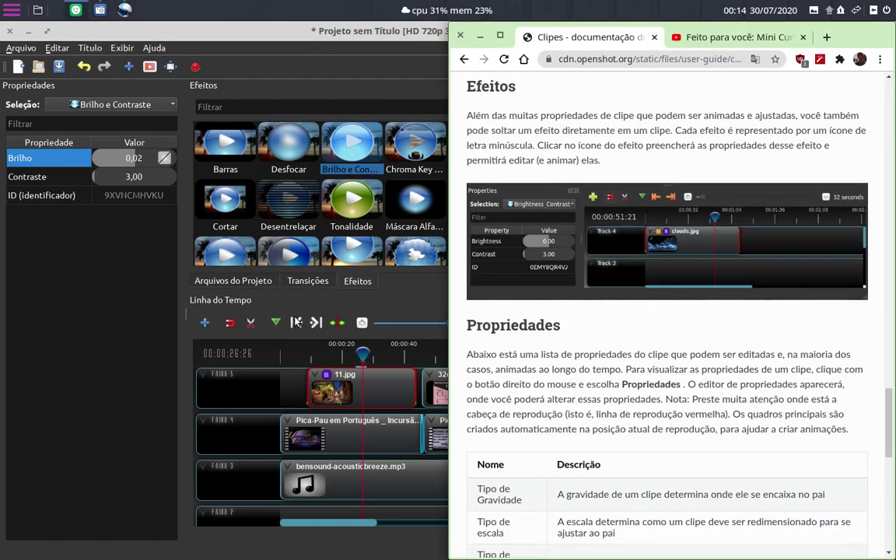
{"action": "double_click", "coordinate": [765, 30]}
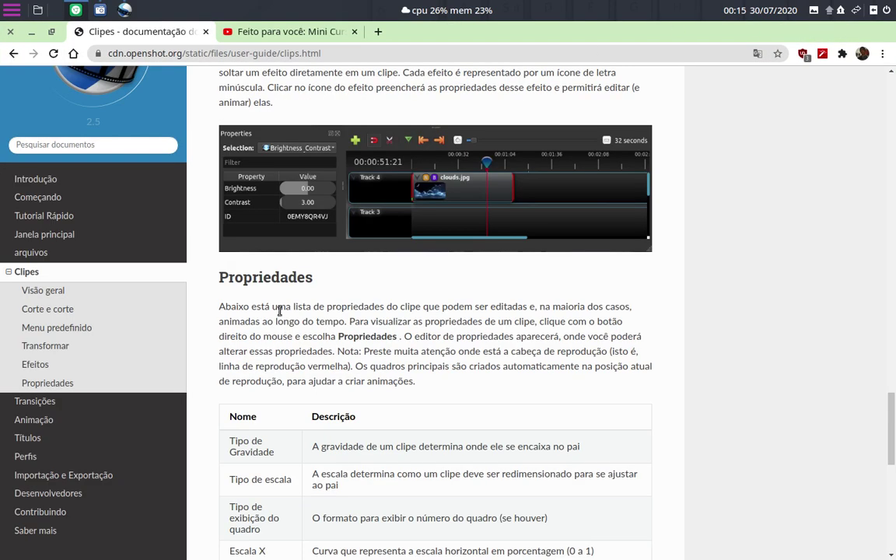
{"action": "scroll", "coordinate": [230, 356], "scroll_direction": "down", "scroll_amount": 2}
{"action": "scroll", "coordinate": [289, 371], "scroll_direction": "down", "scroll_amount": 3}
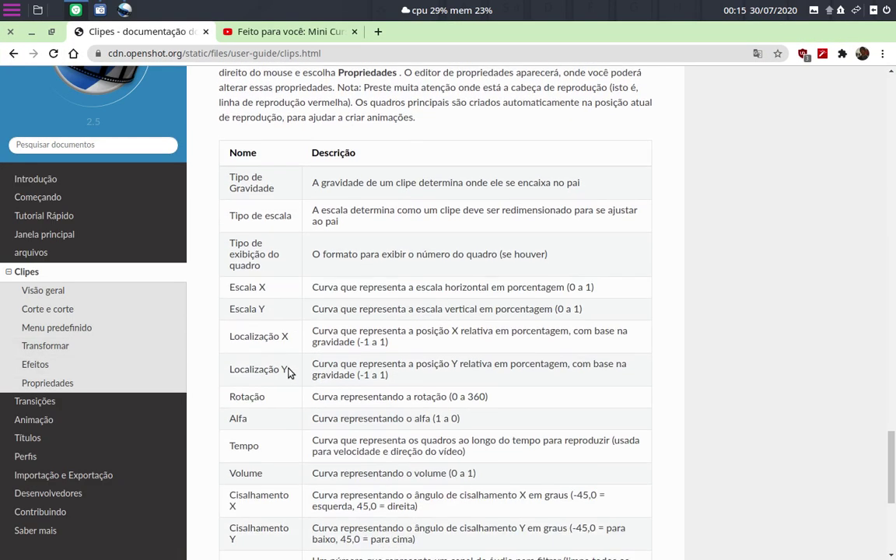
{"action": "scroll", "coordinate": [288, 374], "scroll_direction": "down", "scroll_amount": 2}
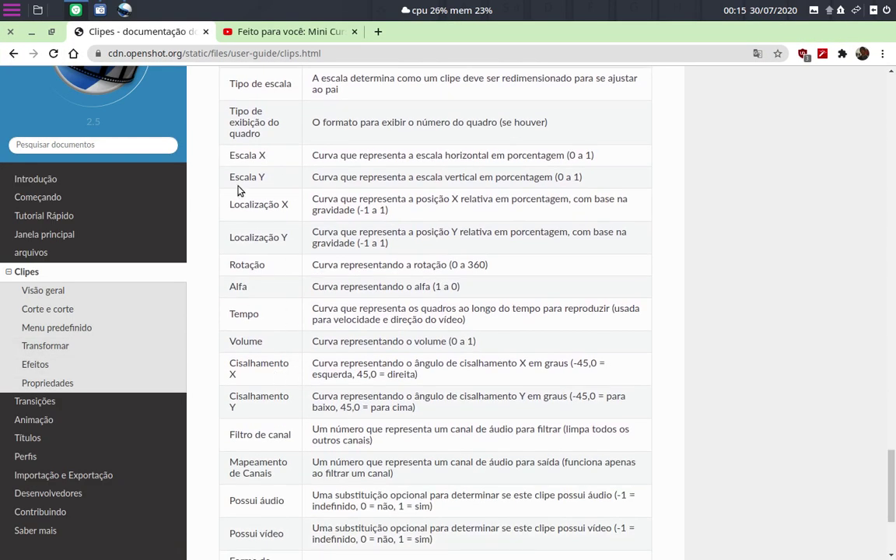
{"action": "scroll", "coordinate": [288, 305], "scroll_direction": "up", "scroll_amount": 1}
{"action": "scroll", "coordinate": [288, 305], "scroll_direction": "up", "scroll_amount": 2}
{"action": "scroll", "coordinate": [249, 237], "scroll_direction": "down", "scroll_amount": 2}
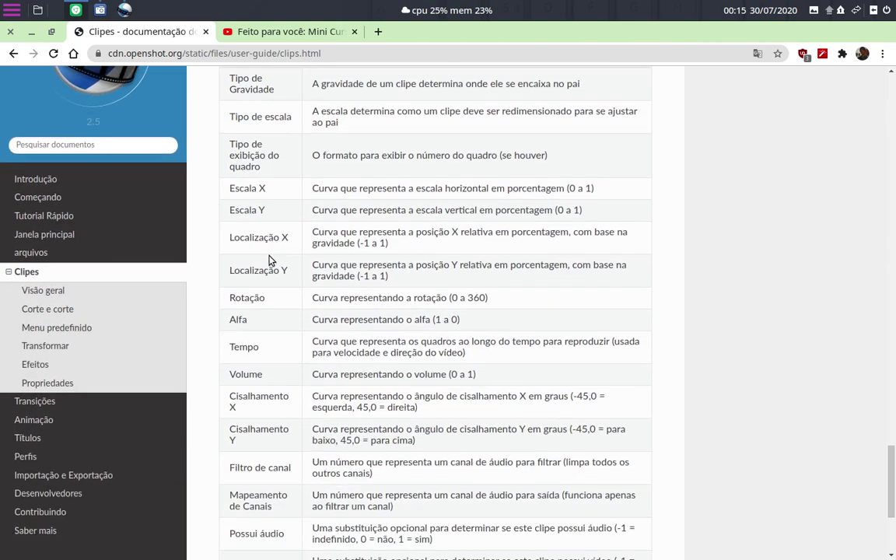
{"action": "left_click", "coordinate": [126, 10]}
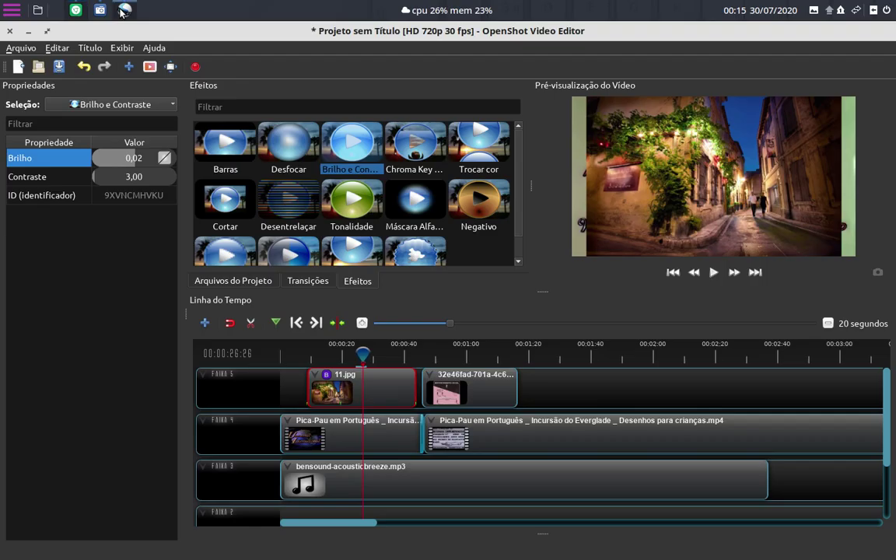
{"action": "left_click", "coordinate": [385, 381]}
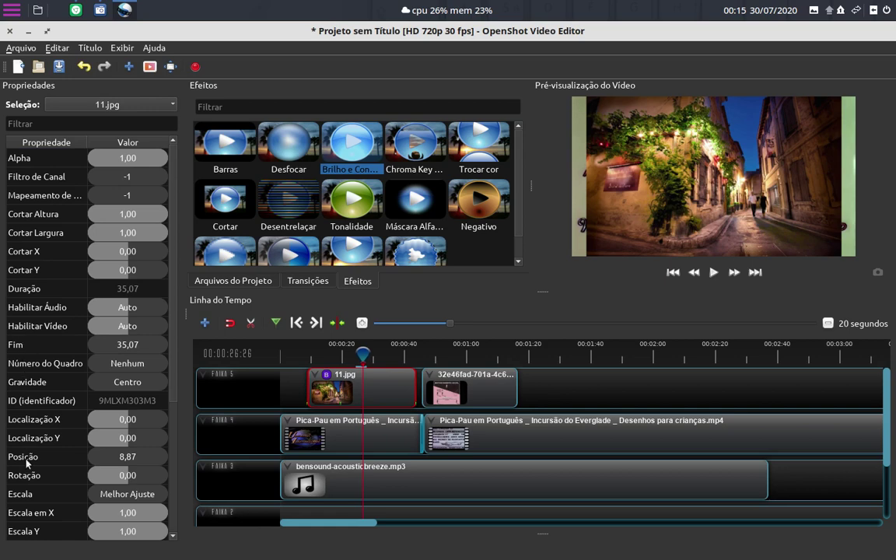
{"action": "left_click", "coordinate": [76, 11]}
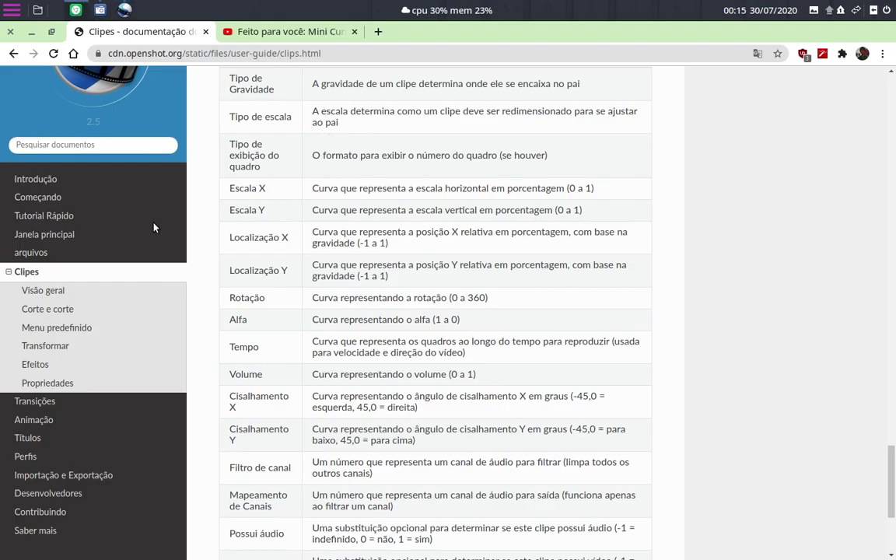
{"action": "scroll", "coordinate": [357, 256], "scroll_direction": "down", "scroll_amount": 2}
{"action": "scroll", "coordinate": [350, 271], "scroll_direction": "down", "scroll_amount": 2}
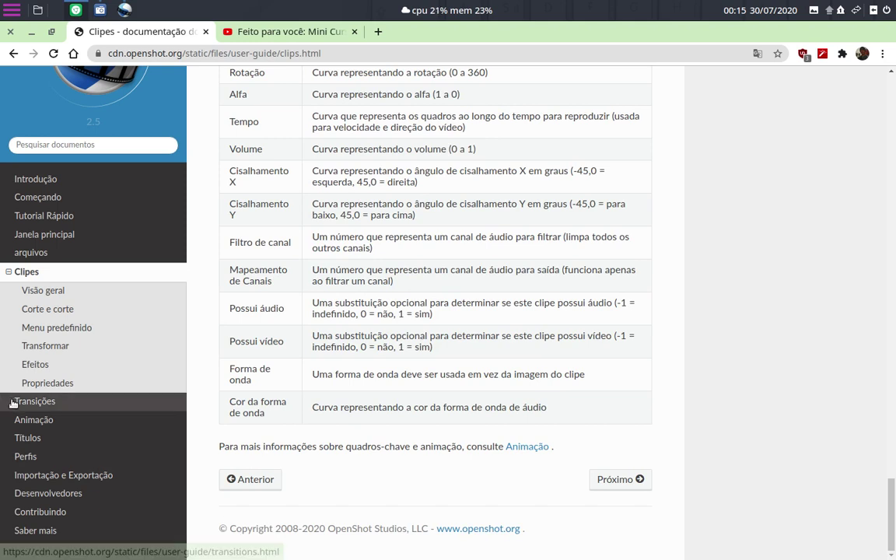
- Read the guide's Transições page through its Overview table, then restore Chrome to half-screen
{"action": "left_click", "coordinate": [37, 411]}
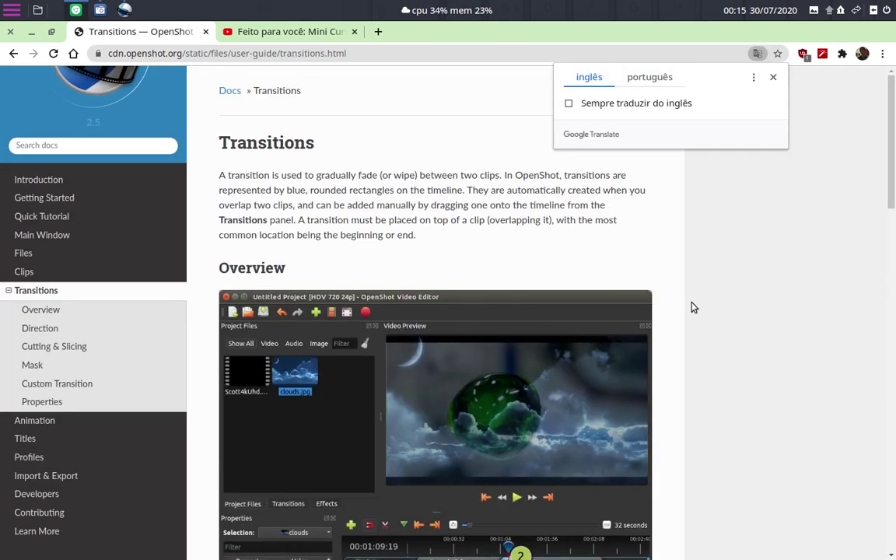
{"action": "scroll", "coordinate": [760, 375], "scroll_direction": "down", "scroll_amount": 2}
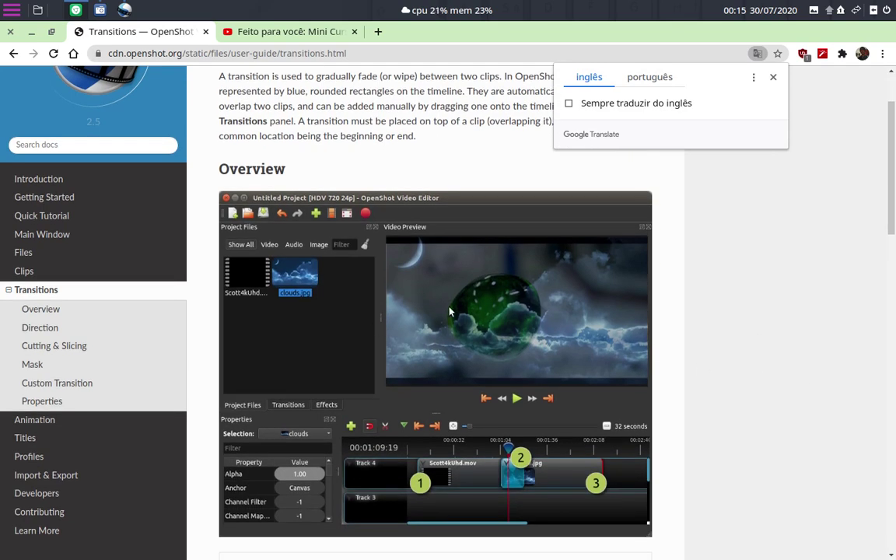
{"action": "scroll", "coordinate": [450, 311], "scroll_direction": "up", "scroll_amount": 2}
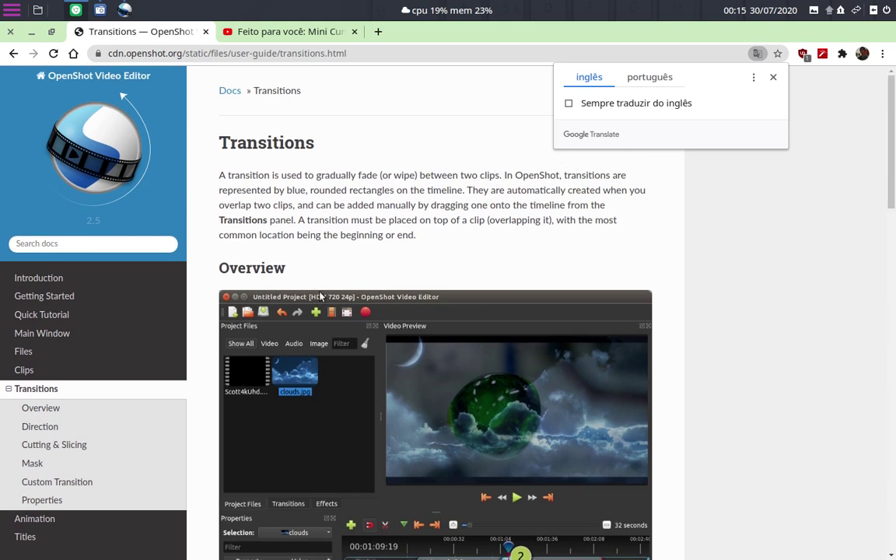
{"action": "scroll", "coordinate": [418, 277], "scroll_direction": "down", "scroll_amount": 2}
{"action": "scroll", "coordinate": [315, 345], "scroll_direction": "down", "scroll_amount": 2}
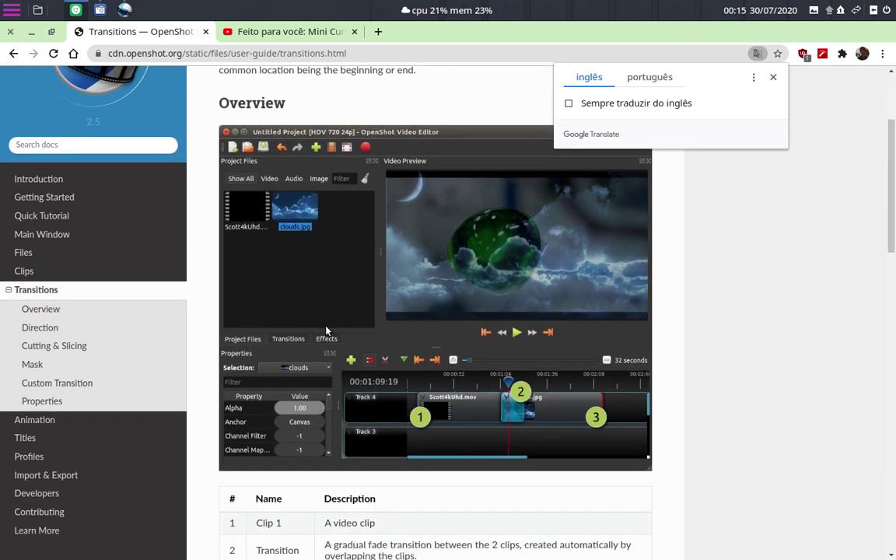
{"action": "scroll", "coordinate": [323, 336], "scroll_direction": "down", "scroll_amount": 2}
{"action": "scroll", "coordinate": [330, 328], "scroll_direction": "down", "scroll_amount": 2}
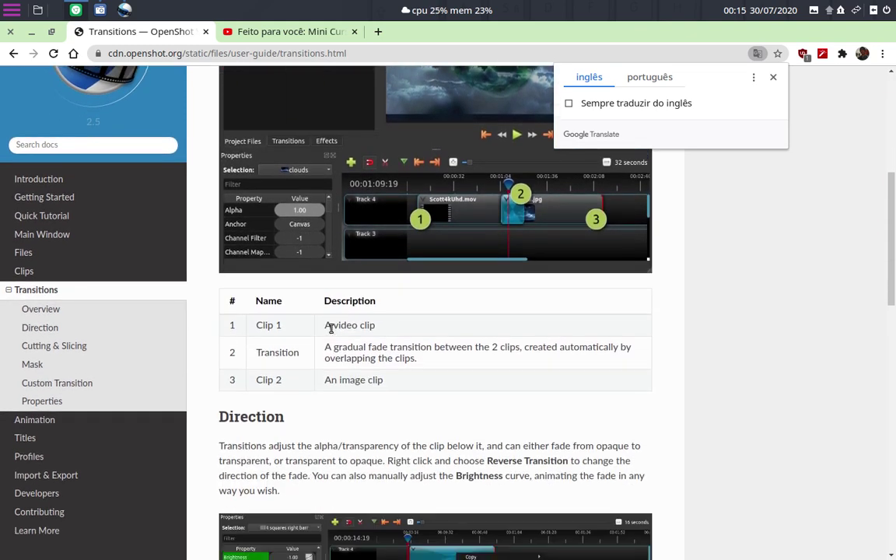
{"action": "double_click", "coordinate": [446, 28]}
- Try a Barra ondulada transition on the Faixa 5 clip, then delete it
{"action": "left_click", "coordinate": [348, 93]}
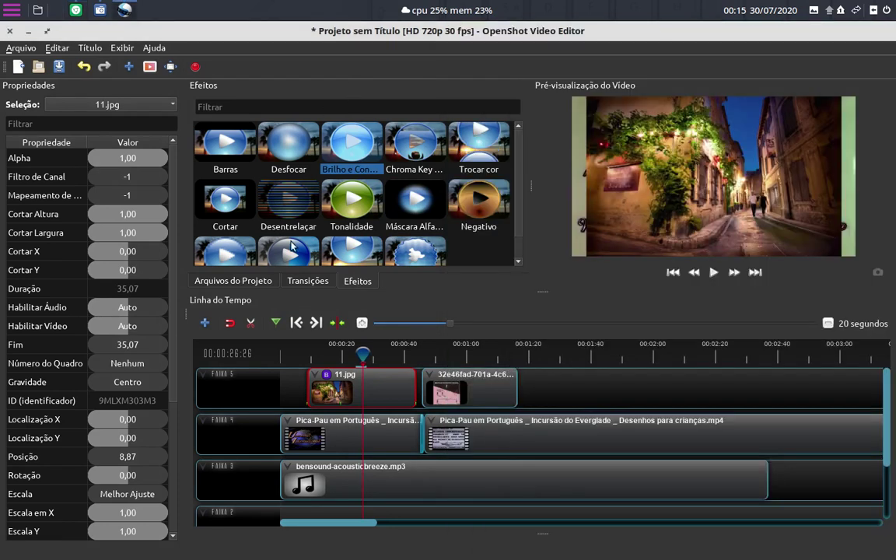
{"action": "left_click", "coordinate": [311, 281]}
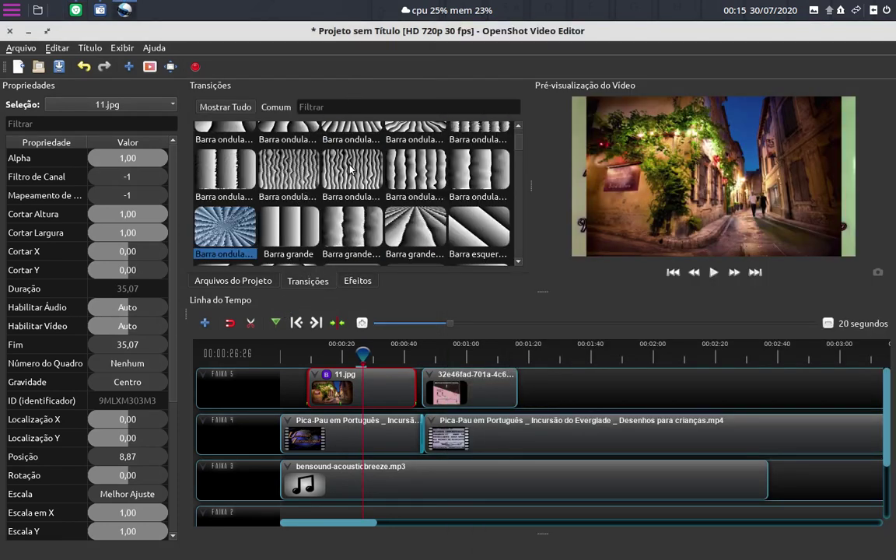
{"action": "mouse_move", "coordinate": [351, 170]}
{"action": "left_mouse_down"}
{"action": "mouse_move", "coordinate": [381, 391]}
{"action": "mouse_move", "coordinate": [400, 392]}
{"action": "left_mouse_up"}
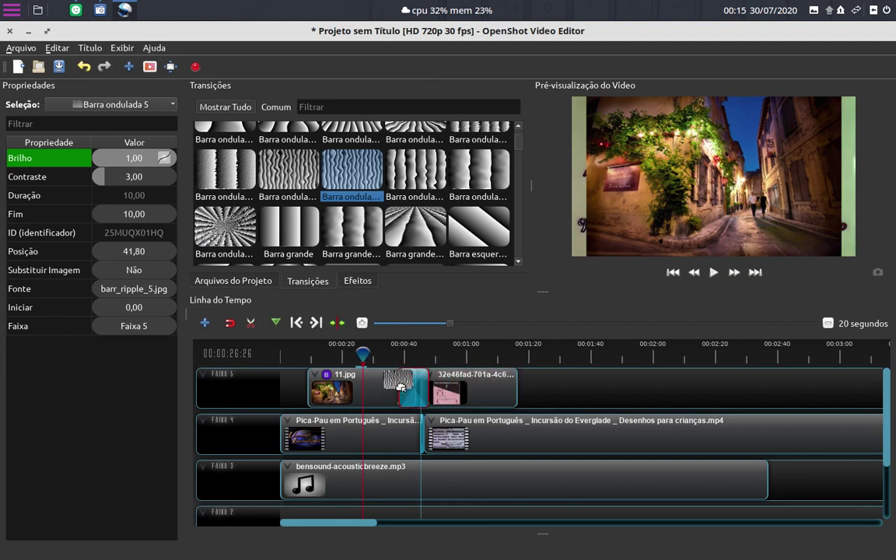
{"action": "left_click_drag", "start_coordinate": [400, 391], "coordinate": [405, 390]}
{"action": "key", "text": "Delete"}
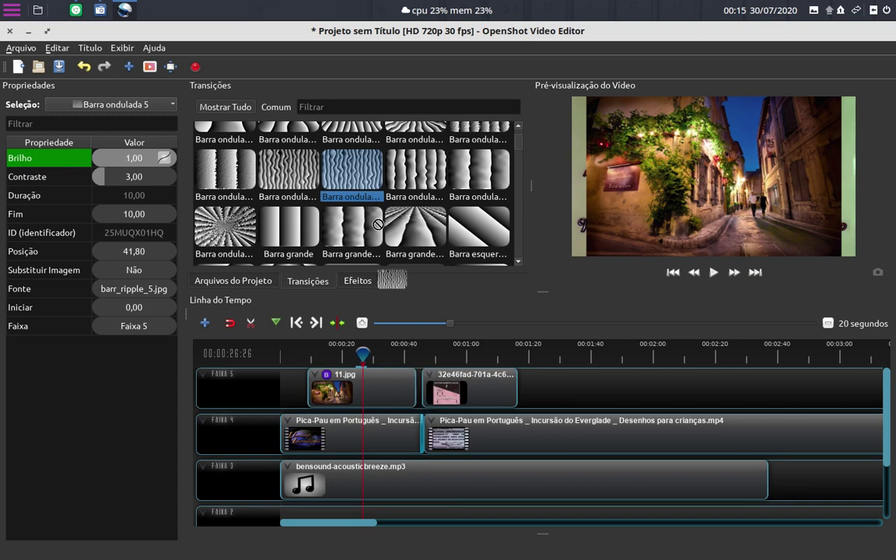
- Remove the leftover fade transition and place the pink clip at 49,00 after 11.jpg
{"action": "left_click_drag", "start_coordinate": [484, 402], "coordinate": [460, 402]}
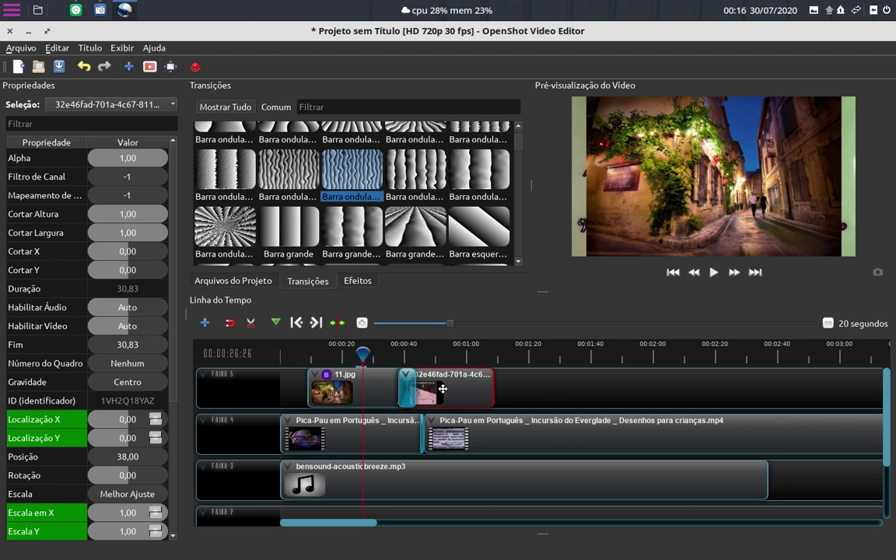
{"action": "mouse_move", "coordinate": [450, 395]}
{"action": "left_mouse_down"}
{"action": "mouse_move", "coordinate": [466, 386]}
{"action": "mouse_move", "coordinate": [562, 386]}
{"action": "left_mouse_up"}
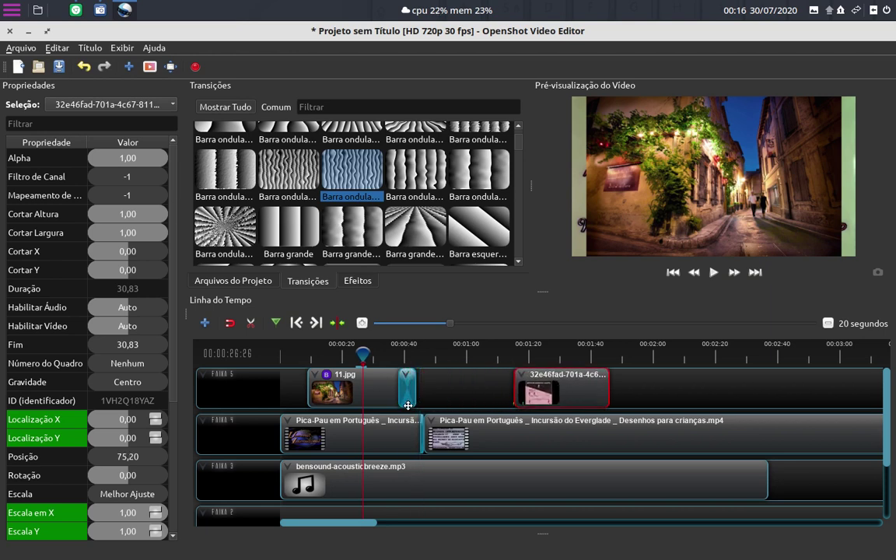
{"action": "left_click_drag", "start_coordinate": [407, 389], "coordinate": [450, 397]}
{"action": "right_click", "coordinate": [457, 395]}
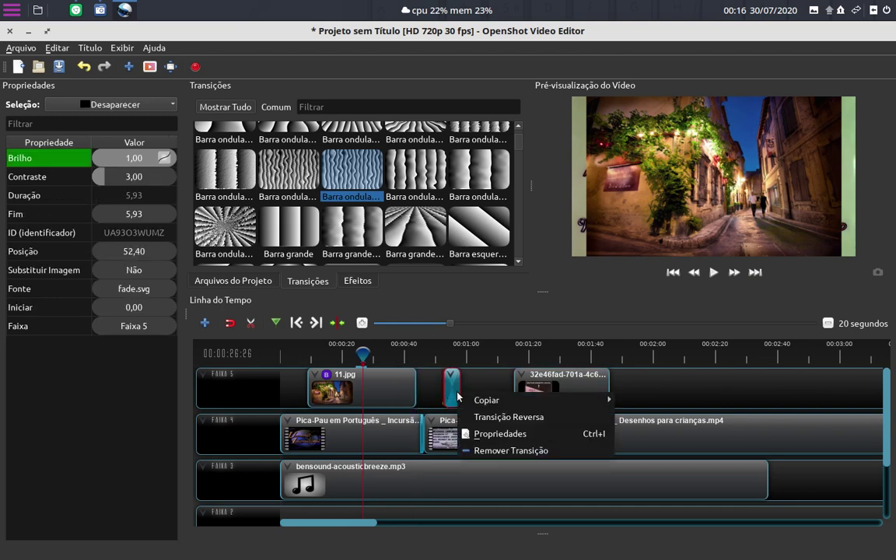
{"action": "left_click", "coordinate": [513, 450]}
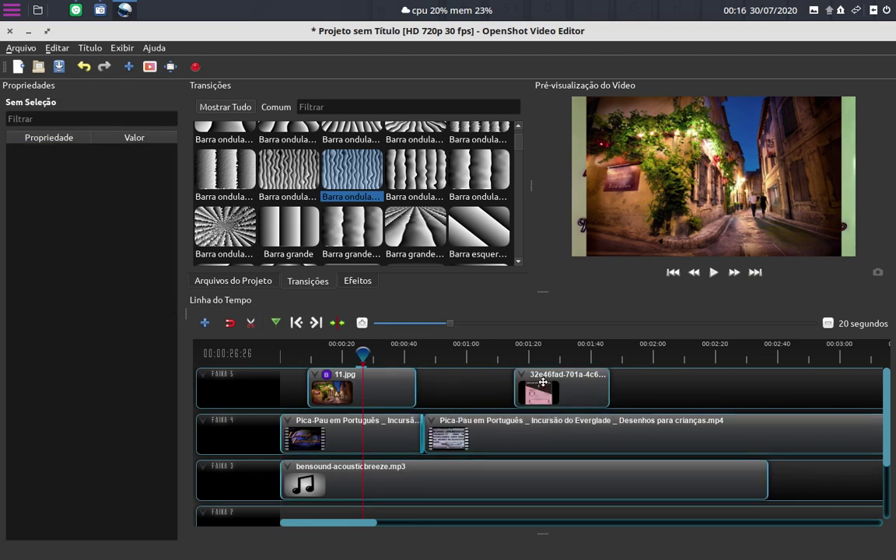
{"action": "left_click_drag", "start_coordinate": [541, 381], "coordinate": [458, 375]}
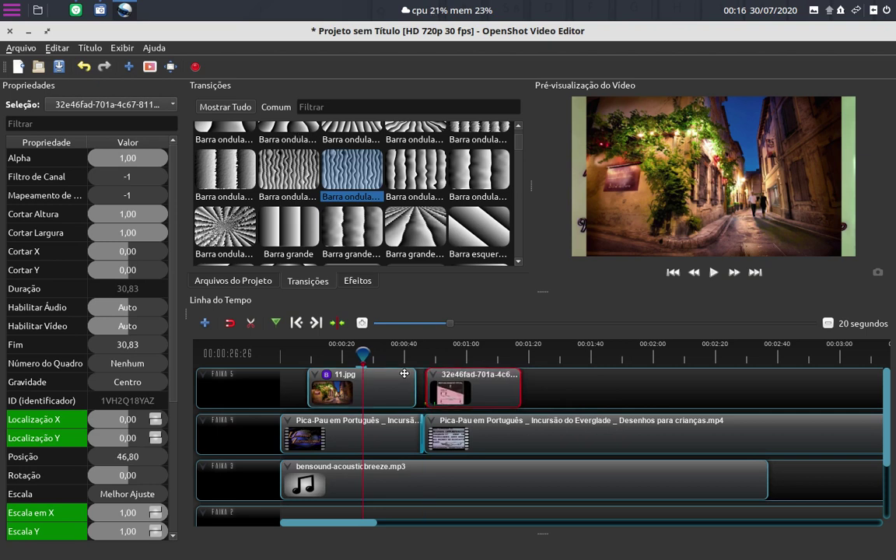
{"action": "left_click_drag", "start_coordinate": [449, 383], "coordinate": [465, 380]}
- Maximize the Transitions guide page and translate it into Portuguese
{"action": "left_click", "coordinate": [80, 16]}
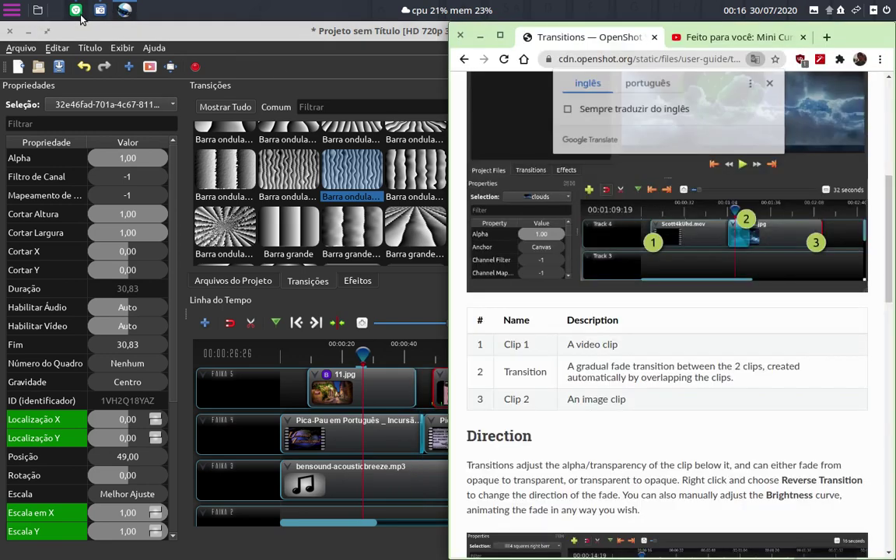
{"action": "double_click", "coordinate": [775, 30]}
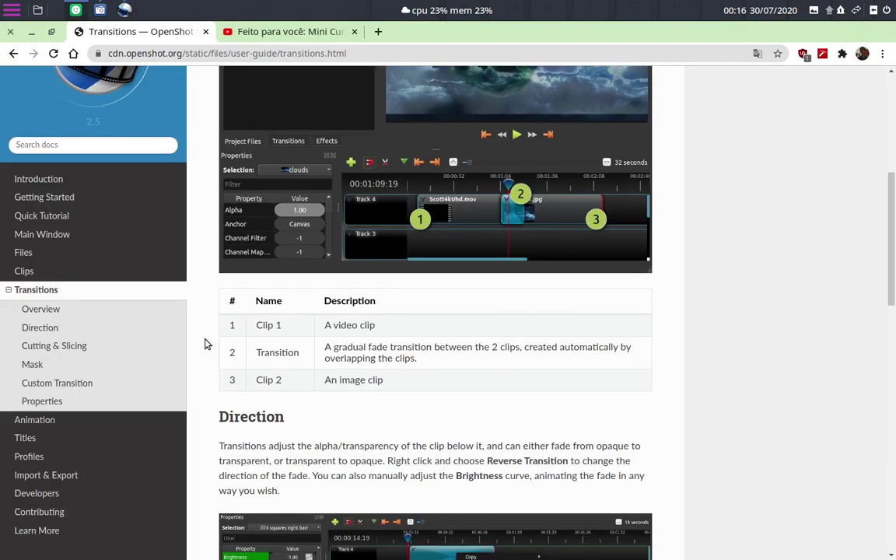
{"action": "scroll", "coordinate": [237, 402], "scroll_direction": "up", "scroll_amount": 5}
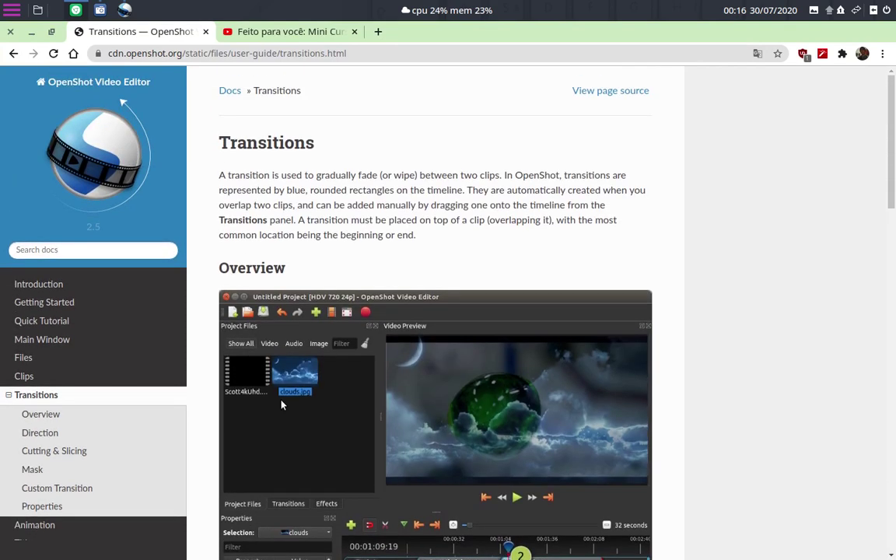
{"action": "left_click", "coordinate": [757, 52]}
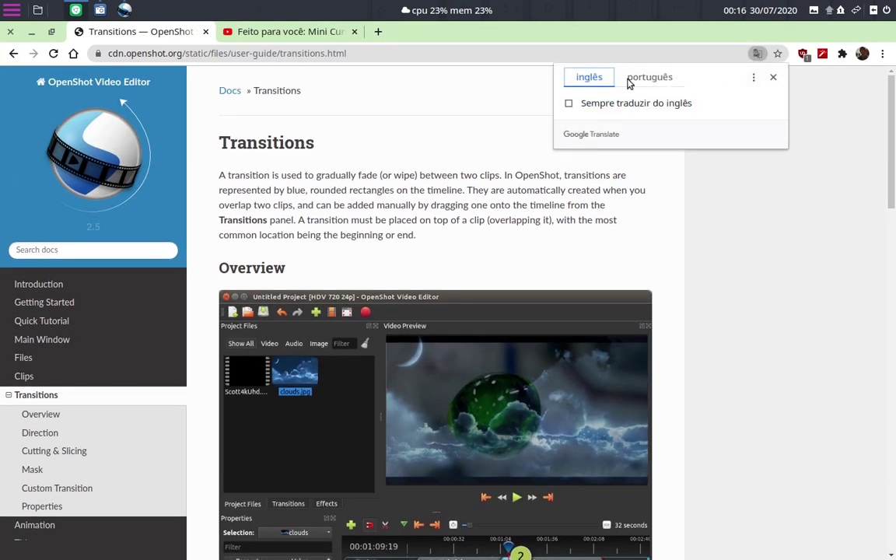
{"action": "left_click", "coordinate": [631, 81]}
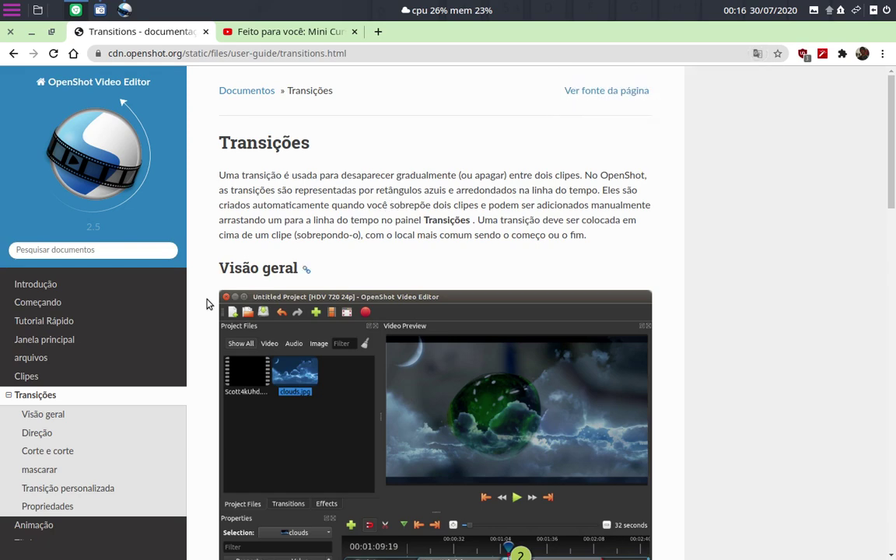
- Scroll down the translated page to the Propriedades table listing Brilho, Contraste, Substituir imagem
{"action": "scroll", "coordinate": [550, 236], "scroll_direction": "down", "scroll_amount": 3}
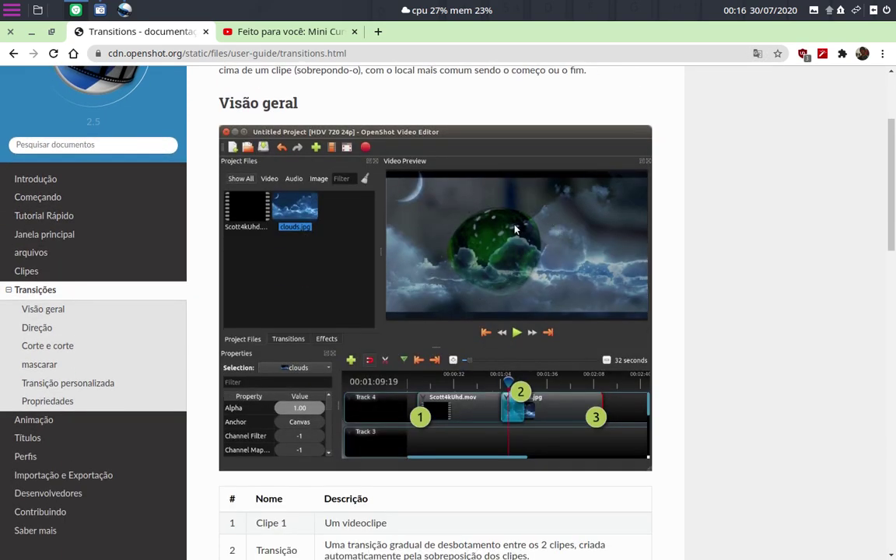
{"action": "scroll", "coordinate": [232, 325], "scroll_direction": "down", "scroll_amount": 3}
{"action": "scroll", "coordinate": [232, 325], "scroll_direction": "down", "scroll_amount": 3}
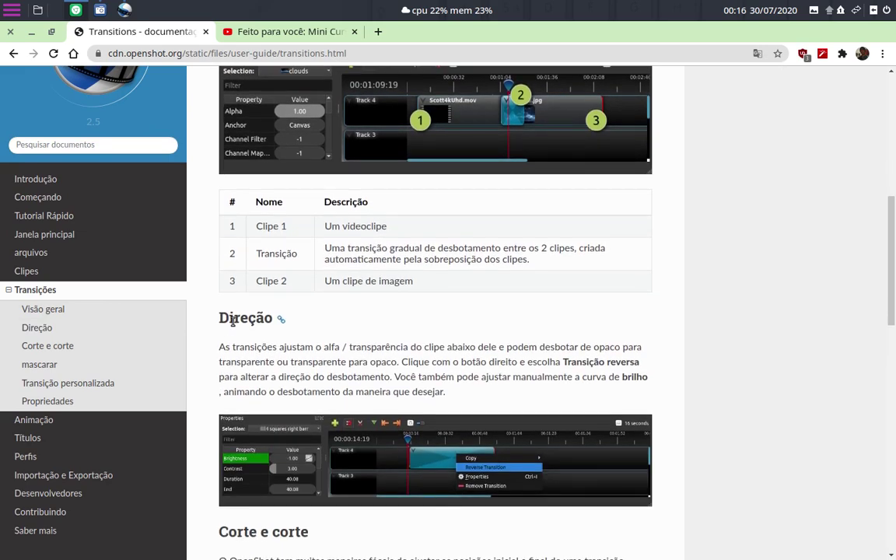
{"action": "scroll", "coordinate": [232, 321], "scroll_direction": "down", "scroll_amount": 2}
{"action": "scroll", "coordinate": [232, 325], "scroll_direction": "down", "scroll_amount": 1}
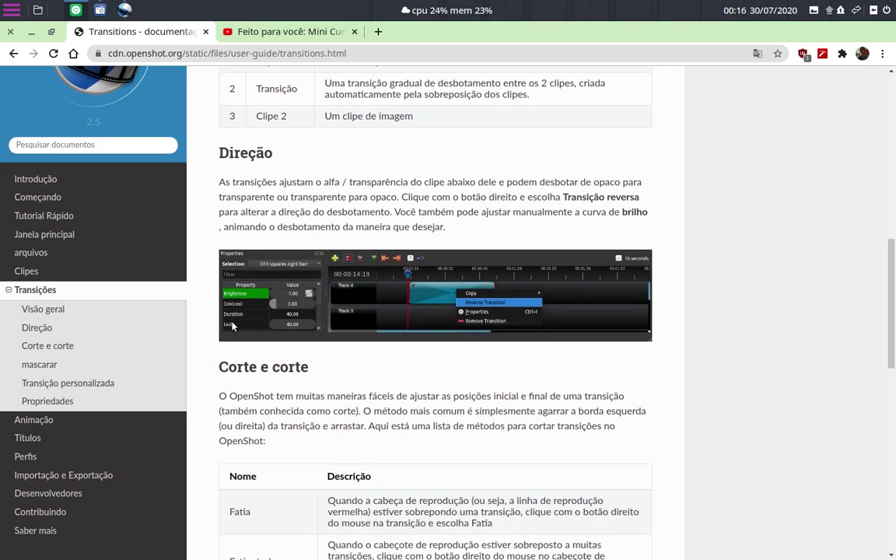
{"action": "scroll", "coordinate": [232, 326], "scroll_direction": "down", "scroll_amount": 4}
{"action": "scroll", "coordinate": [233, 334], "scroll_direction": "down", "scroll_amount": 1}
{"action": "scroll", "coordinate": [241, 346], "scroll_direction": "down", "scroll_amount": 3}
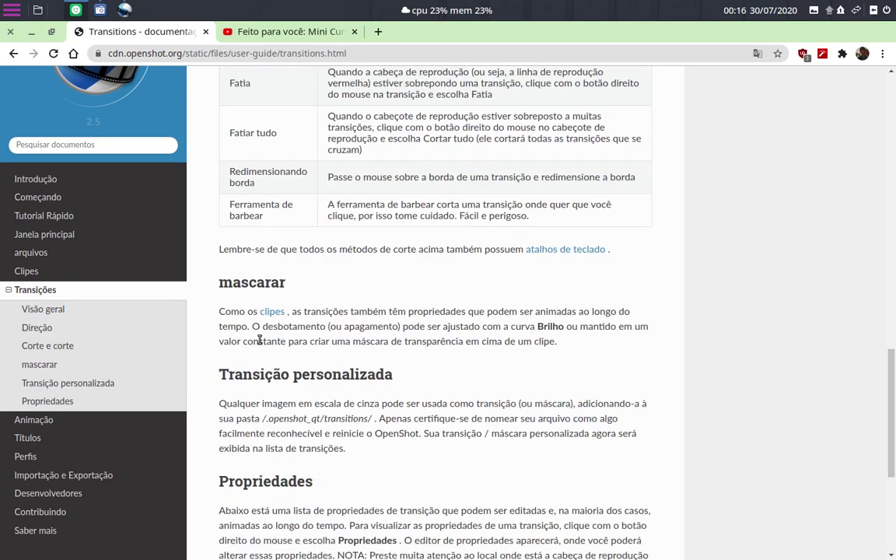
{"action": "scroll", "coordinate": [260, 340], "scroll_direction": "down", "scroll_amount": 2}
{"action": "scroll", "coordinate": [260, 340], "scroll_direction": "down", "scroll_amount": 2}
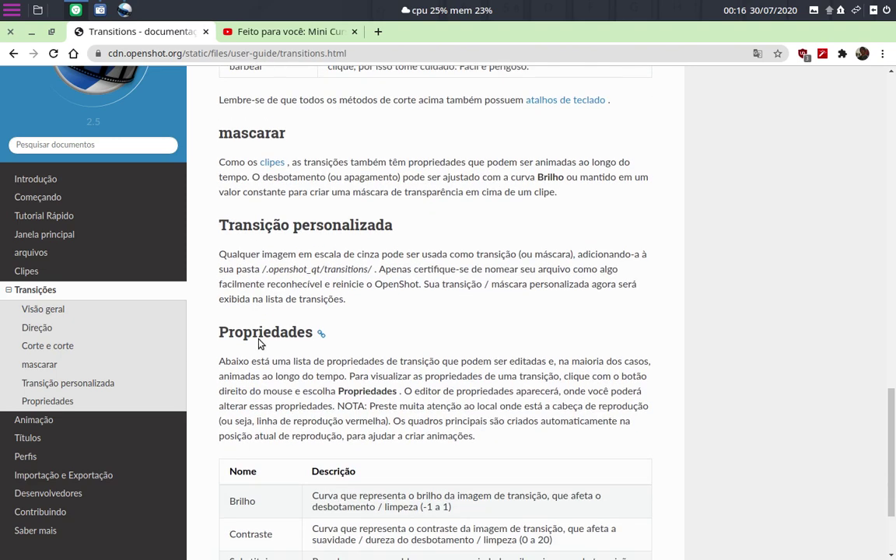
{"action": "scroll", "coordinate": [260, 340], "scroll_direction": "down", "scroll_amount": 1}
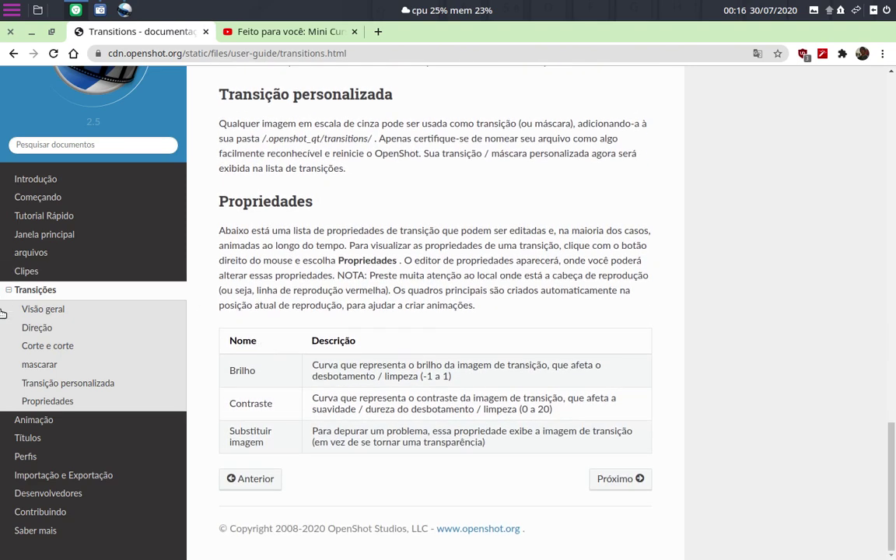
- Open the guide's Animação page and read through its Bézier presets section
{"action": "left_click", "coordinate": [48, 423]}
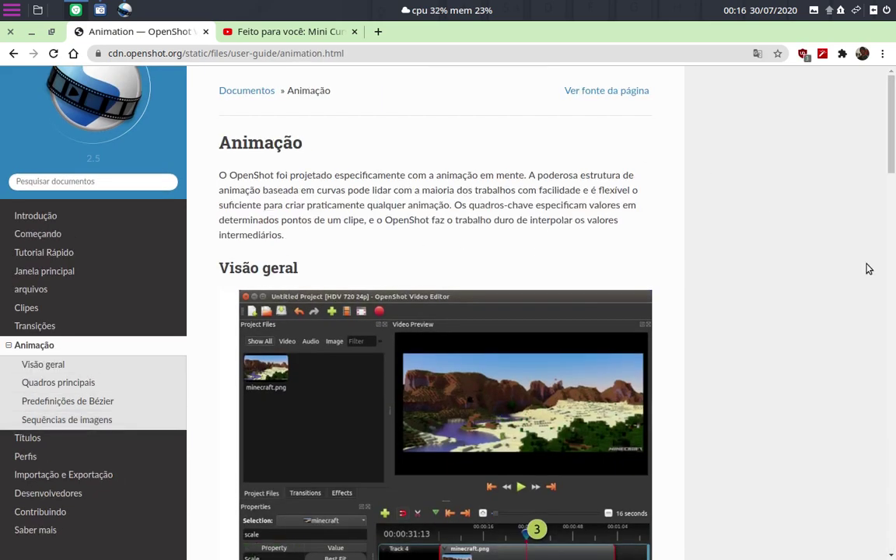
{"action": "scroll", "coordinate": [864, 266], "scroll_direction": "down", "scroll_amount": 4}
{"action": "scroll", "coordinate": [810, 262], "scroll_direction": "up", "scroll_amount": 4}
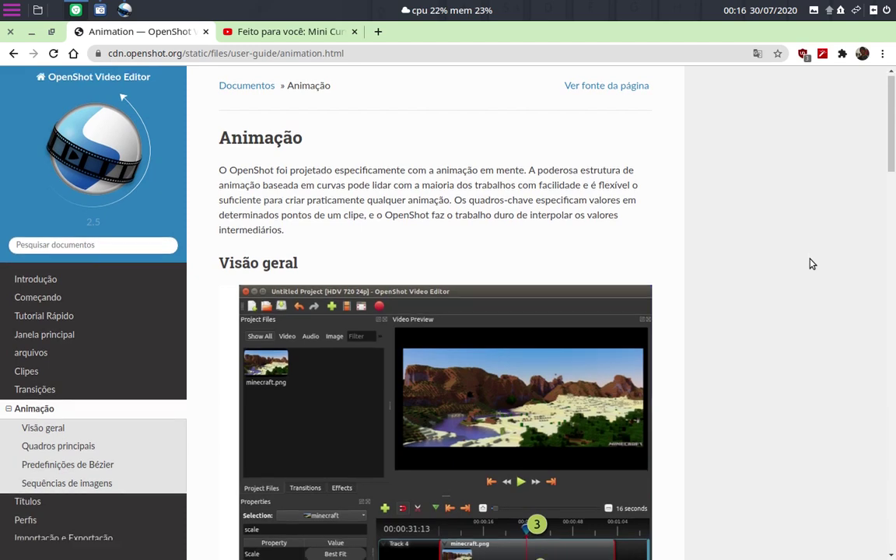
{"action": "scroll", "coordinate": [809, 264], "scroll_direction": "down", "scroll_amount": 4}
{"action": "scroll", "coordinate": [810, 264], "scroll_direction": "down", "scroll_amount": 3}
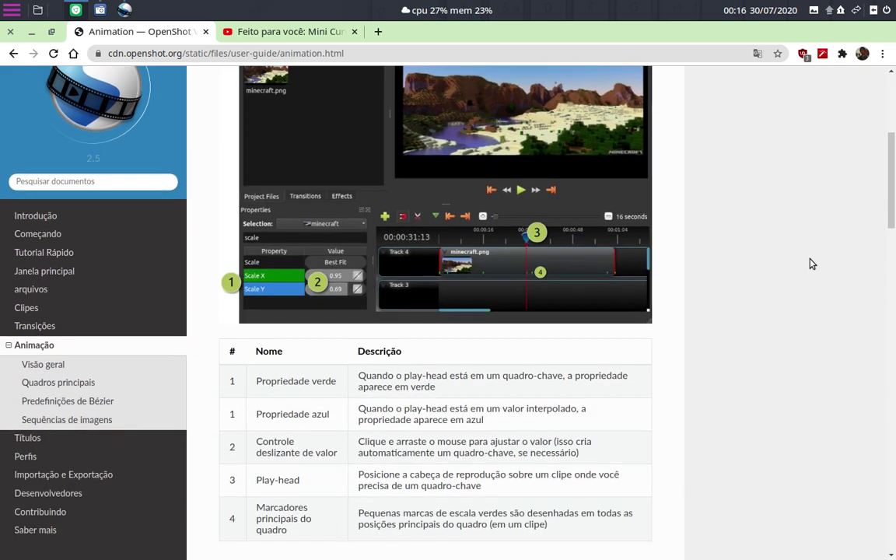
{"action": "scroll", "coordinate": [810, 264], "scroll_direction": "down", "scroll_amount": 4}
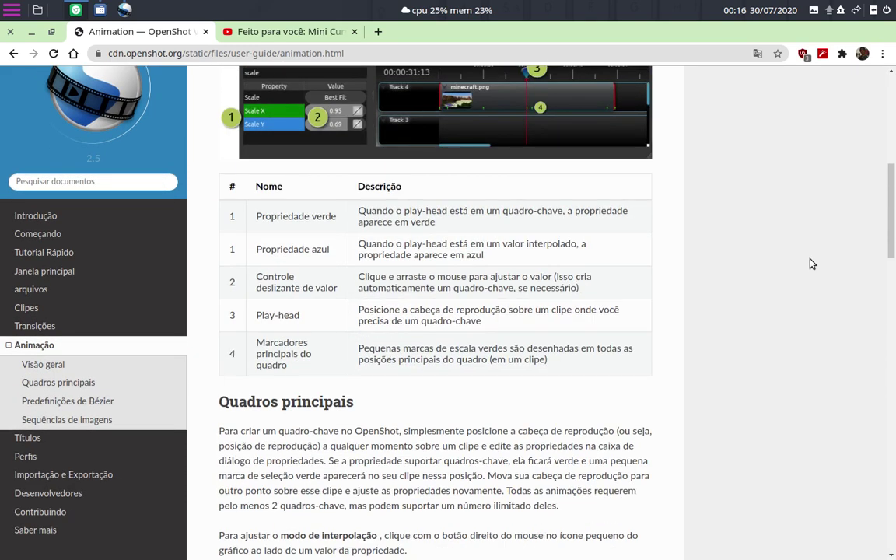
{"action": "scroll", "coordinate": [249, 248], "scroll_direction": "up", "scroll_amount": 3}
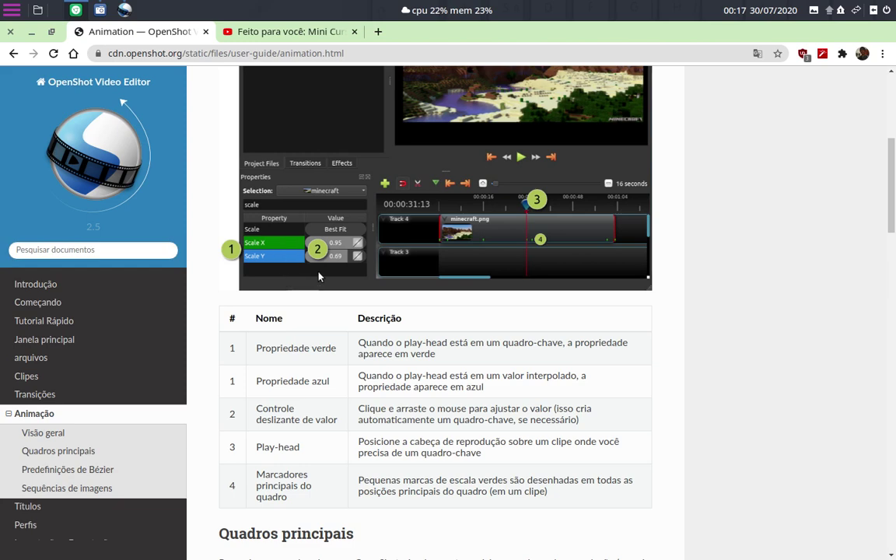
{"action": "scroll", "coordinate": [319, 342], "scroll_direction": "down", "scroll_amount": 2}
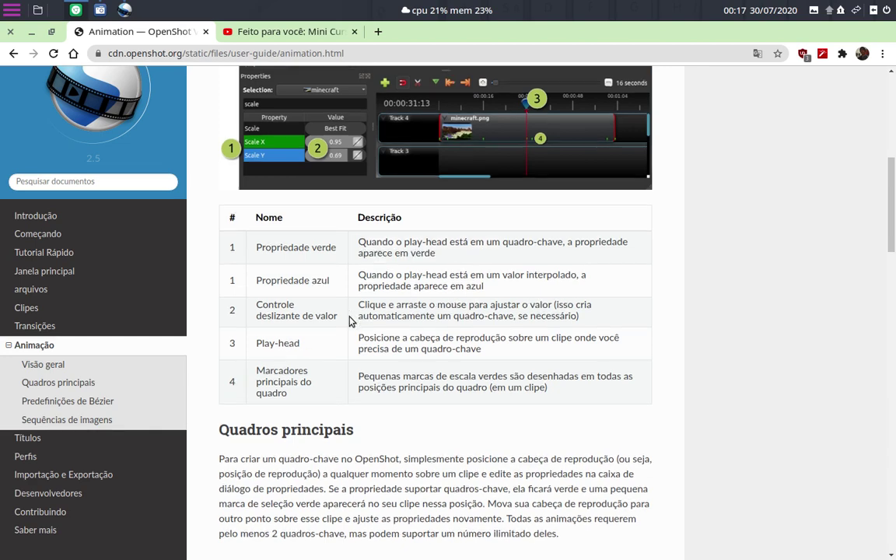
{"action": "scroll", "coordinate": [351, 318], "scroll_direction": "down", "scroll_amount": 3}
{"action": "scroll", "coordinate": [353, 319], "scroll_direction": "up", "scroll_amount": 2}
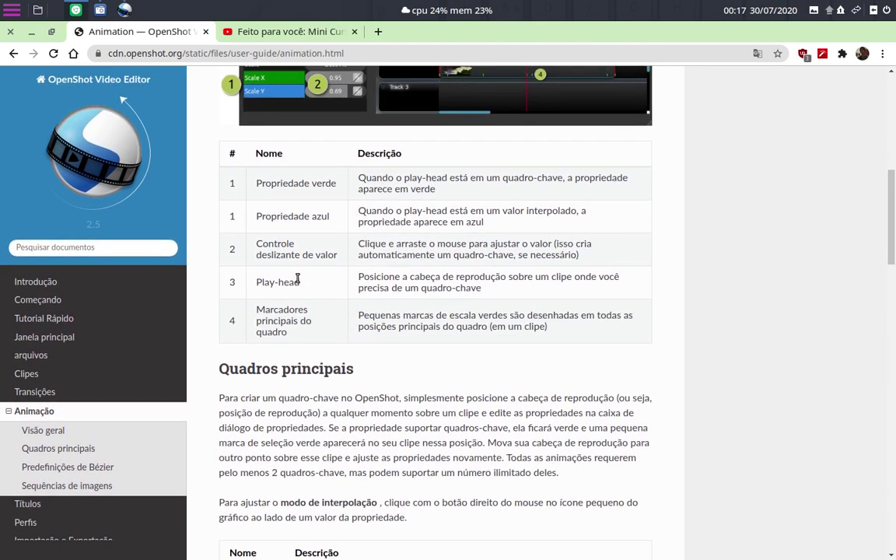
{"action": "scroll", "coordinate": [298, 280], "scroll_direction": "down", "scroll_amount": 1}
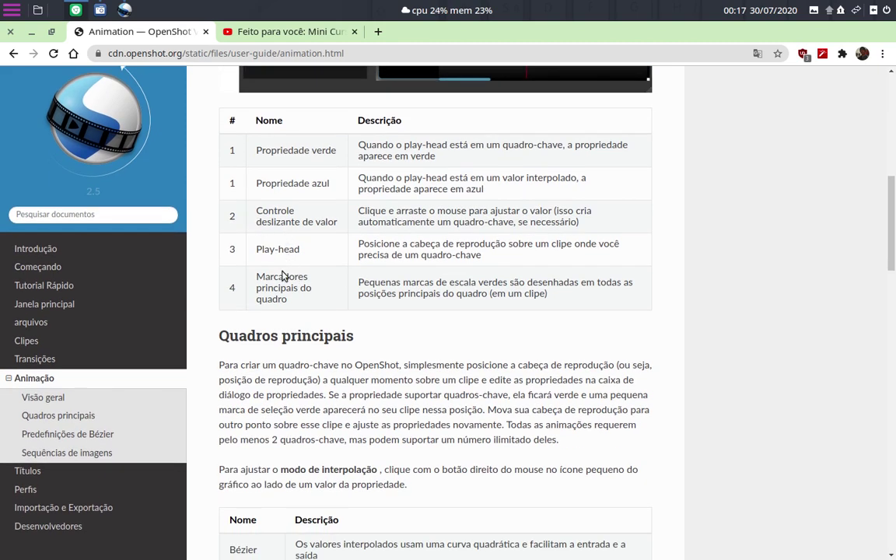
{"action": "scroll", "coordinate": [296, 308], "scroll_direction": "down", "scroll_amount": 3}
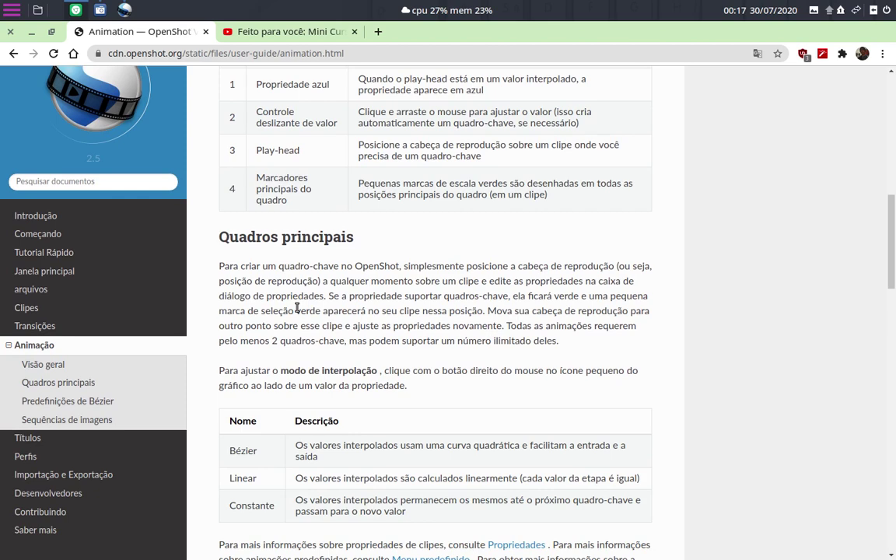
{"action": "scroll", "coordinate": [296, 308], "scroll_direction": "up", "scroll_amount": 5}
{"action": "scroll", "coordinate": [297, 311], "scroll_direction": "up", "scroll_amount": 5}
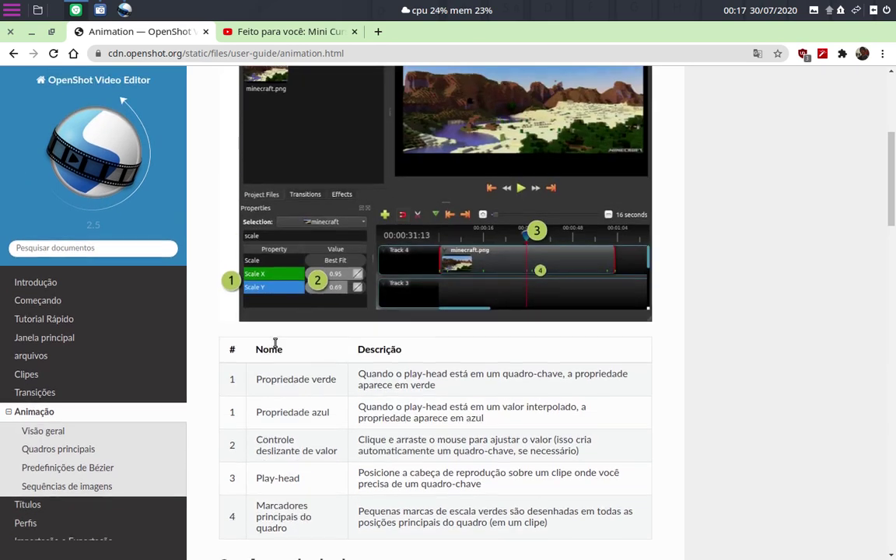
{"action": "scroll", "coordinate": [275, 343], "scroll_direction": "down", "scroll_amount": 5}
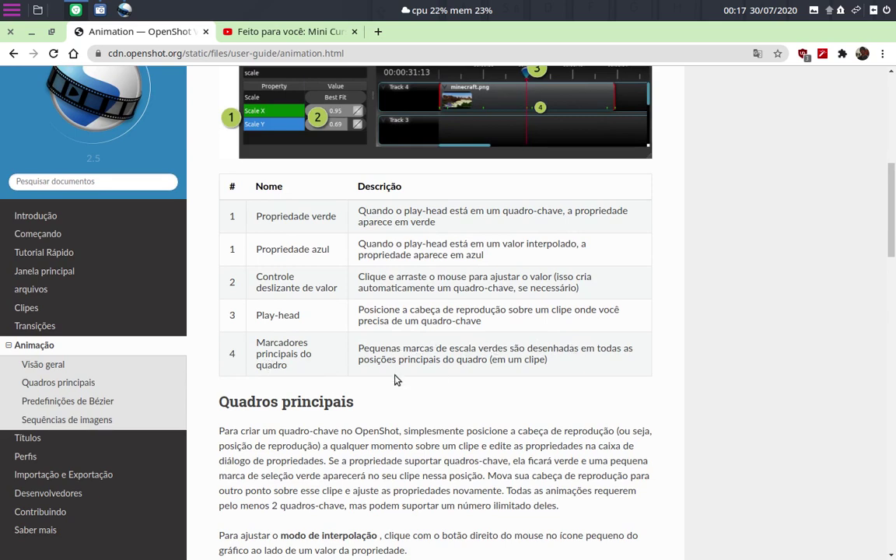
{"action": "scroll", "coordinate": [541, 398], "scroll_direction": "up", "scroll_amount": 3}
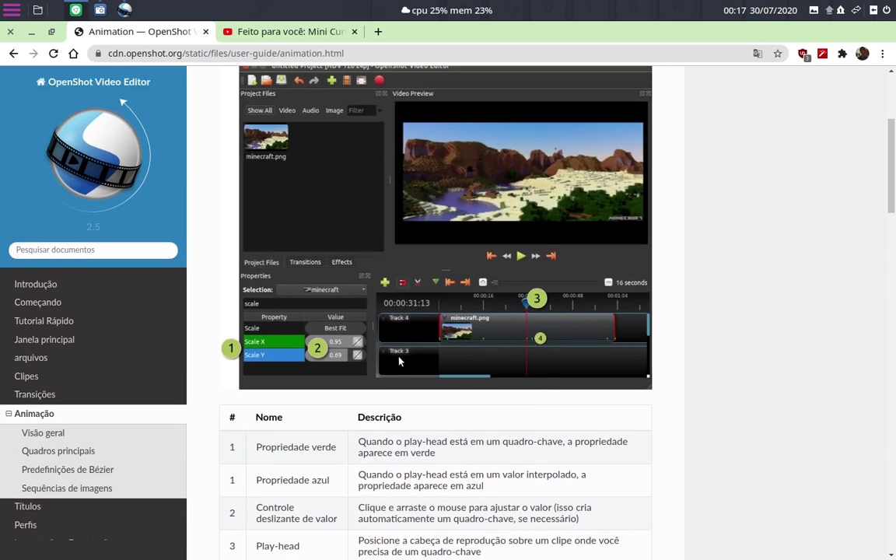
{"action": "scroll", "coordinate": [349, 424], "scroll_direction": "down", "scroll_amount": 1}
{"action": "scroll", "coordinate": [350, 424], "scroll_direction": "down", "scroll_amount": 1}
{"action": "scroll", "coordinate": [303, 370], "scroll_direction": "down", "scroll_amount": 2}
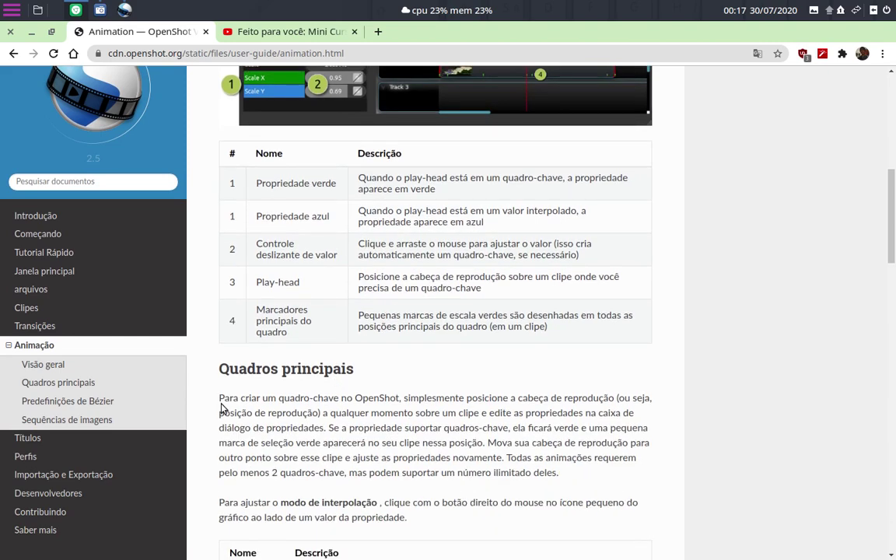
{"action": "scroll", "coordinate": [270, 367], "scroll_direction": "down", "scroll_amount": 2}
{"action": "scroll", "coordinate": [269, 367], "scroll_direction": "down", "scroll_amount": 1}
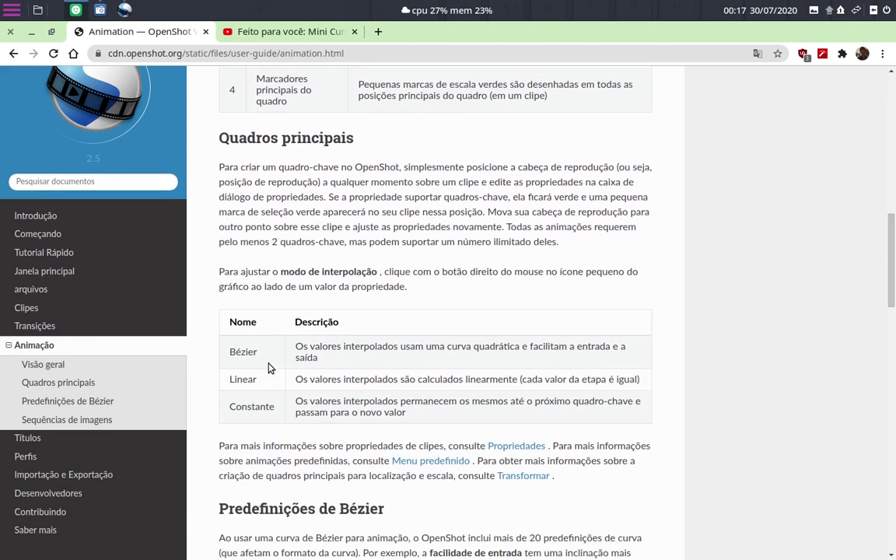
{"action": "scroll", "coordinate": [269, 367], "scroll_direction": "down", "scroll_amount": 1}
{"action": "scroll", "coordinate": [269, 366], "scroll_direction": "up", "scroll_amount": 2}
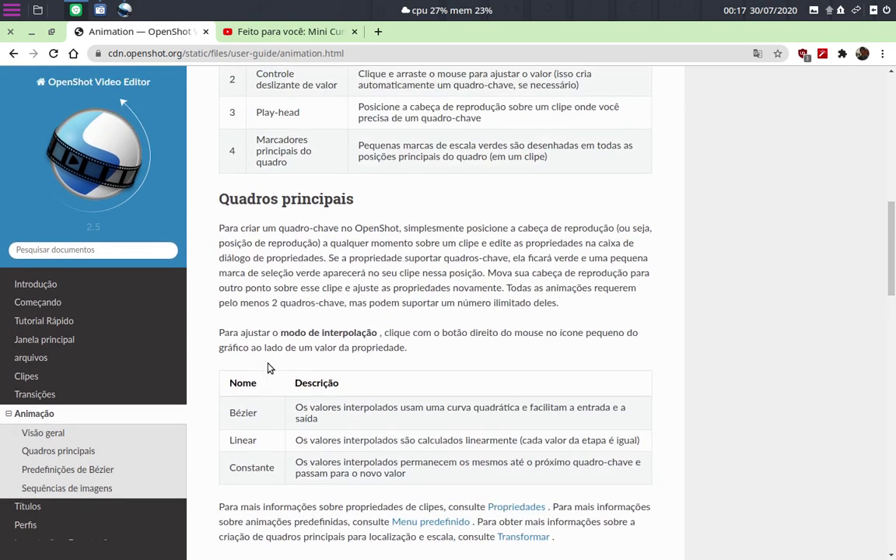
{"action": "scroll", "coordinate": [269, 364], "scroll_direction": "down", "scroll_amount": 2}
{"action": "scroll", "coordinate": [268, 364], "scroll_direction": "down", "scroll_amount": 2}
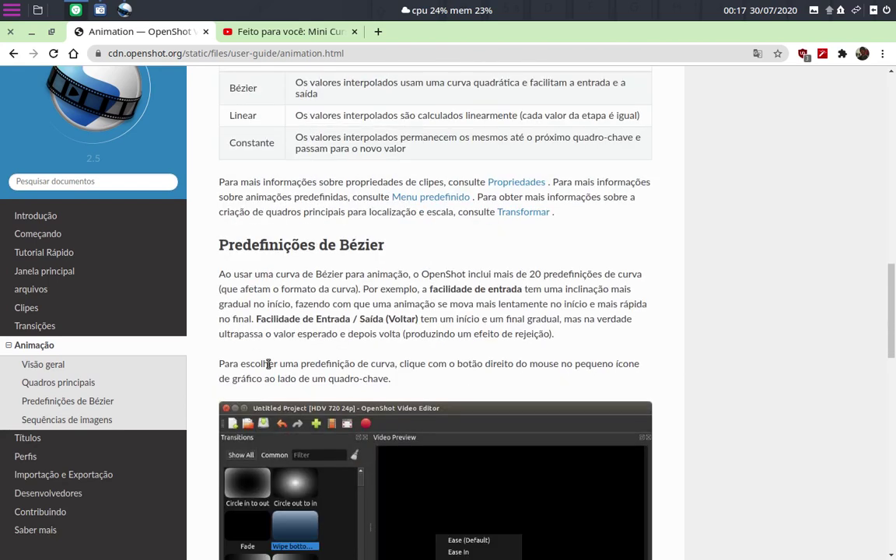
{"action": "scroll", "coordinate": [268, 364], "scroll_direction": "down", "scroll_amount": 3}
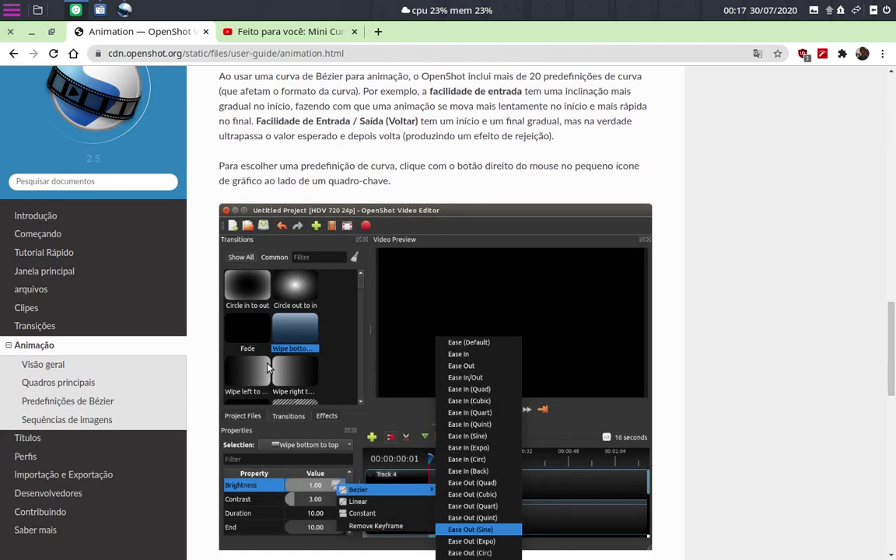
{"action": "scroll", "coordinate": [267, 366], "scroll_direction": "down", "scroll_amount": 1}
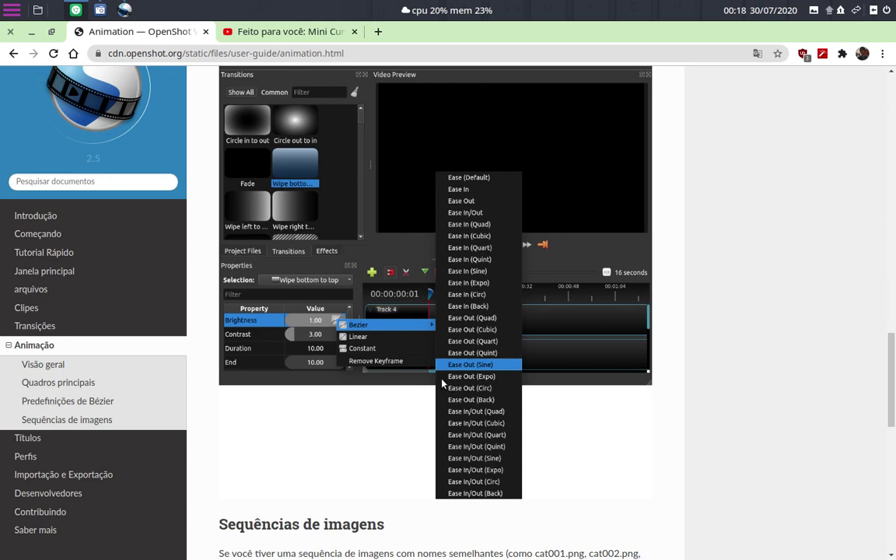
- Read the image-sequence section to the page end, then open Títulos and move Chrome aside
{"action": "scroll", "coordinate": [440, 384], "scroll_direction": "up", "scroll_amount": 3}
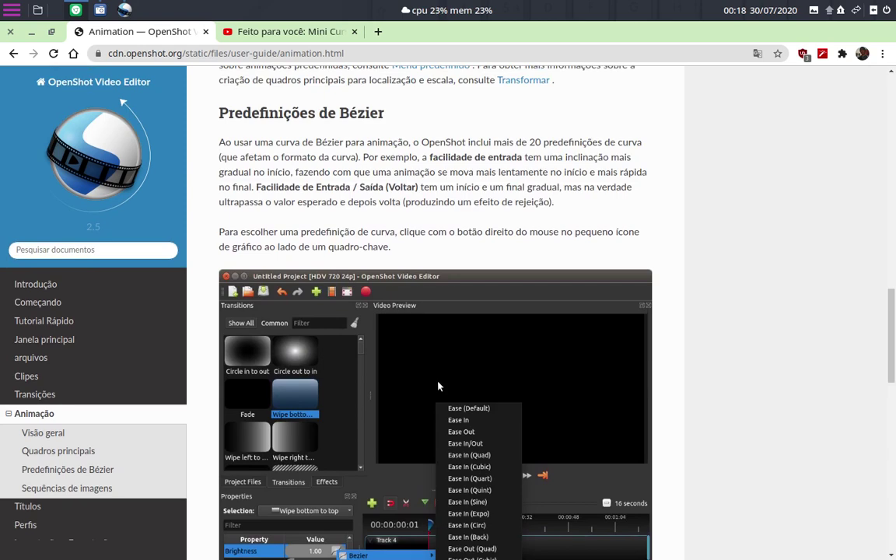
{"action": "scroll", "coordinate": [439, 387], "scroll_direction": "down", "scroll_amount": 2}
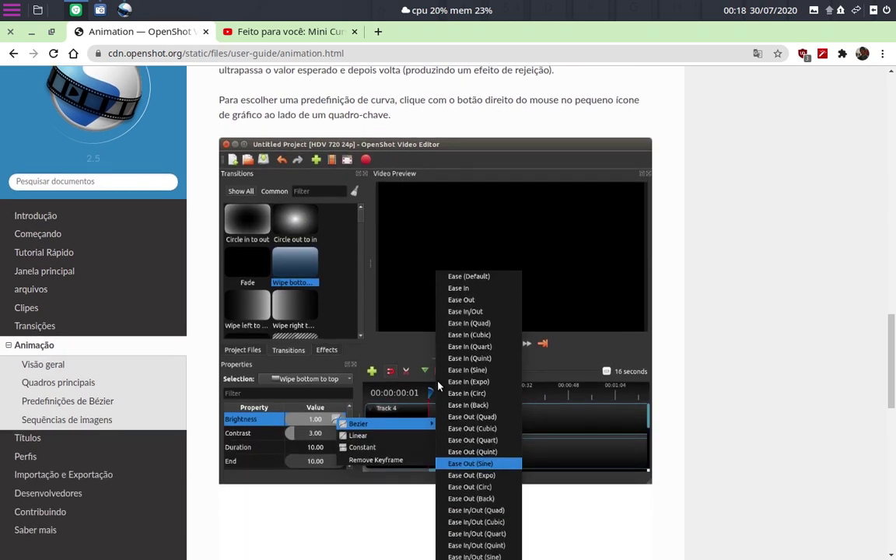
{"action": "scroll", "coordinate": [439, 387], "scroll_direction": "down", "scroll_amount": 1}
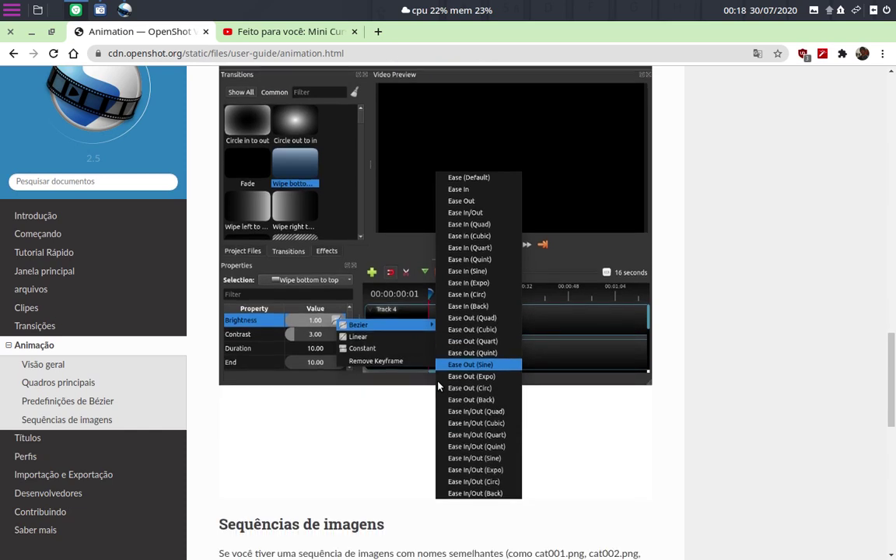
{"action": "scroll", "coordinate": [438, 386], "scroll_direction": "down", "scroll_amount": 1}
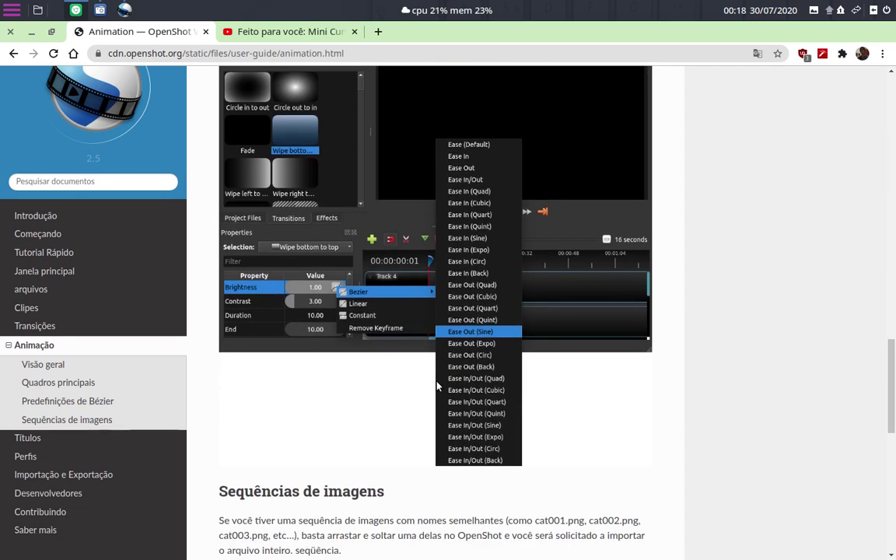
{"action": "scroll", "coordinate": [437, 387], "scroll_direction": "down", "scroll_amount": 2}
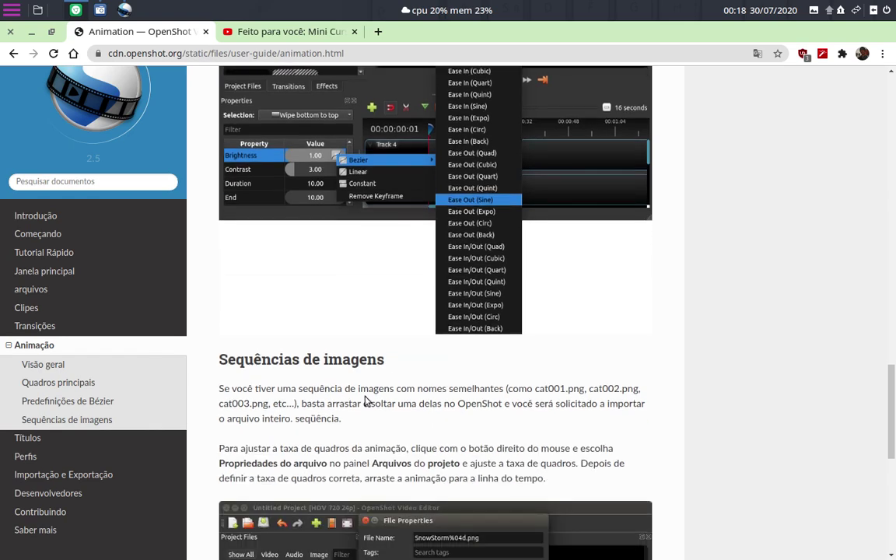
{"action": "scroll", "coordinate": [294, 392], "scroll_direction": "down", "scroll_amount": 2}
{"action": "scroll", "coordinate": [298, 415], "scroll_direction": "up", "scroll_amount": 2}
{"action": "scroll", "coordinate": [296, 414], "scroll_direction": "up", "scroll_amount": 3}
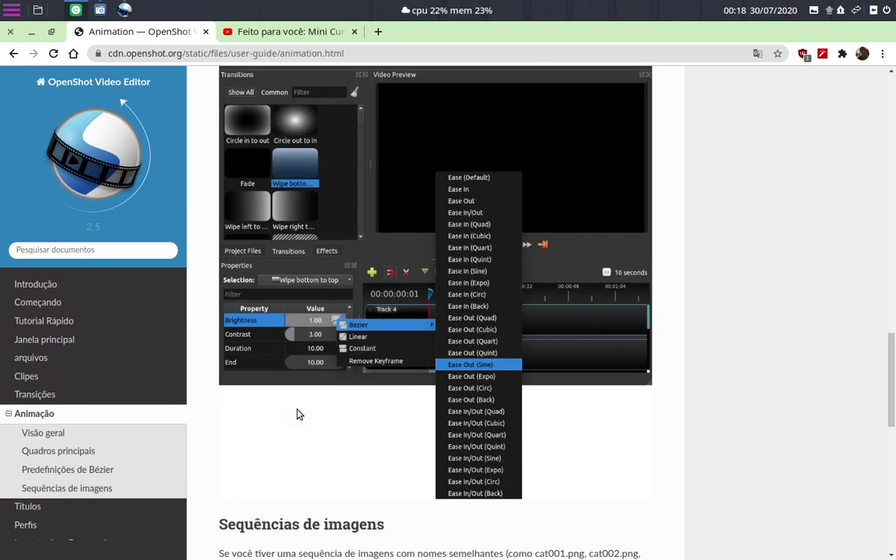
{"action": "scroll", "coordinate": [296, 415], "scroll_direction": "up", "scroll_amount": 3}
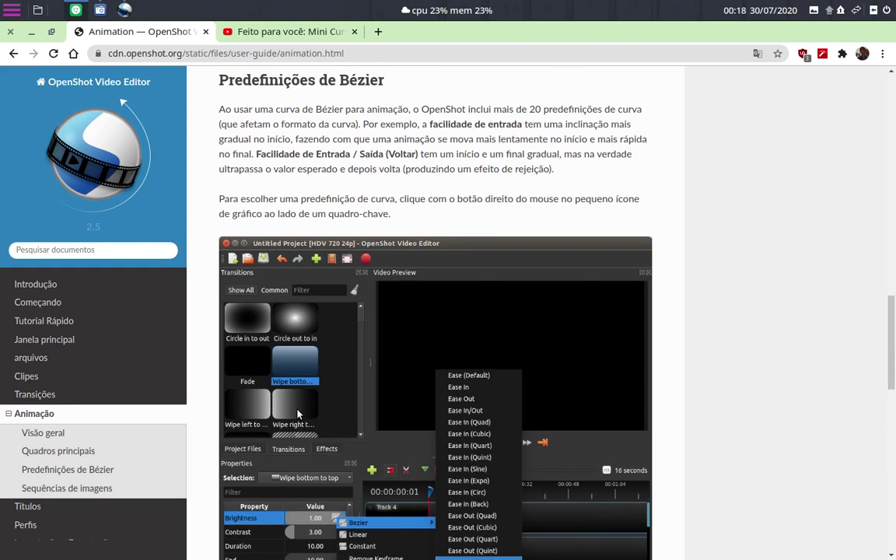
{"action": "scroll", "coordinate": [298, 415], "scroll_direction": "down", "scroll_amount": 2}
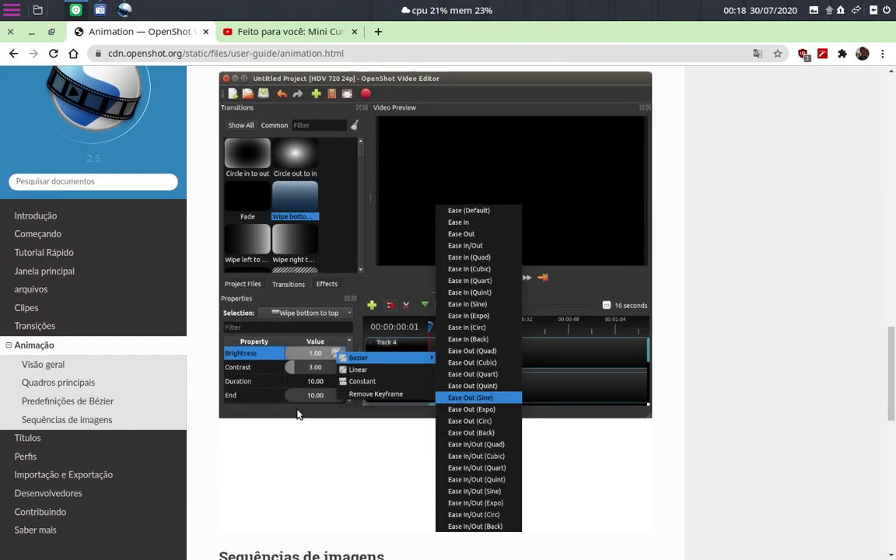
{"action": "scroll", "coordinate": [297, 415], "scroll_direction": "up", "scroll_amount": 2}
{"action": "scroll", "coordinate": [297, 415], "scroll_direction": "down", "scroll_amount": 2}
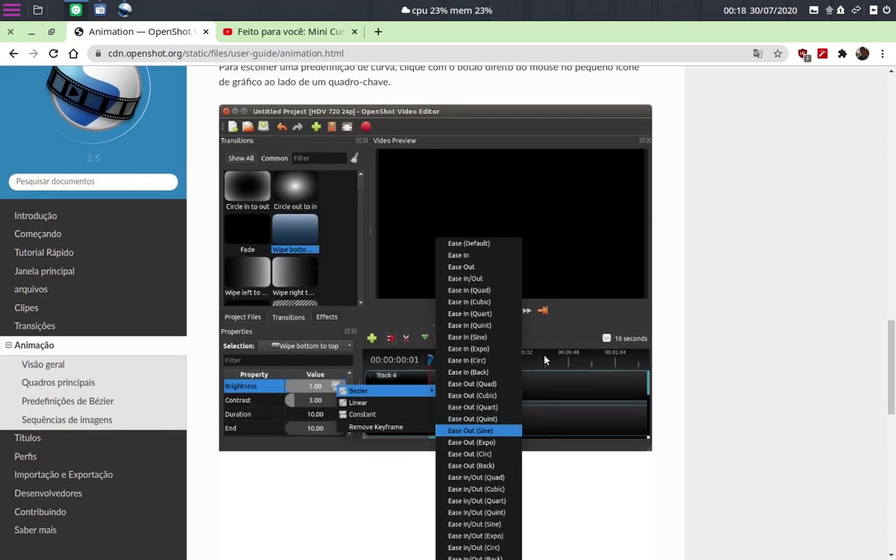
{"action": "scroll", "coordinate": [387, 418], "scroll_direction": "up", "scroll_amount": 4}
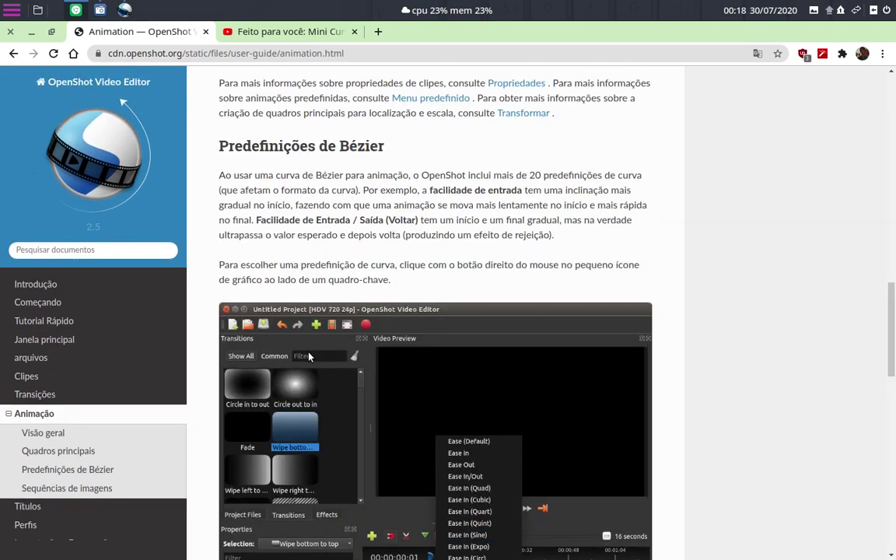
{"action": "scroll", "coordinate": [309, 355], "scroll_direction": "down", "scroll_amount": 4}
{"action": "scroll", "coordinate": [308, 356], "scroll_direction": "up", "scroll_amount": 4}
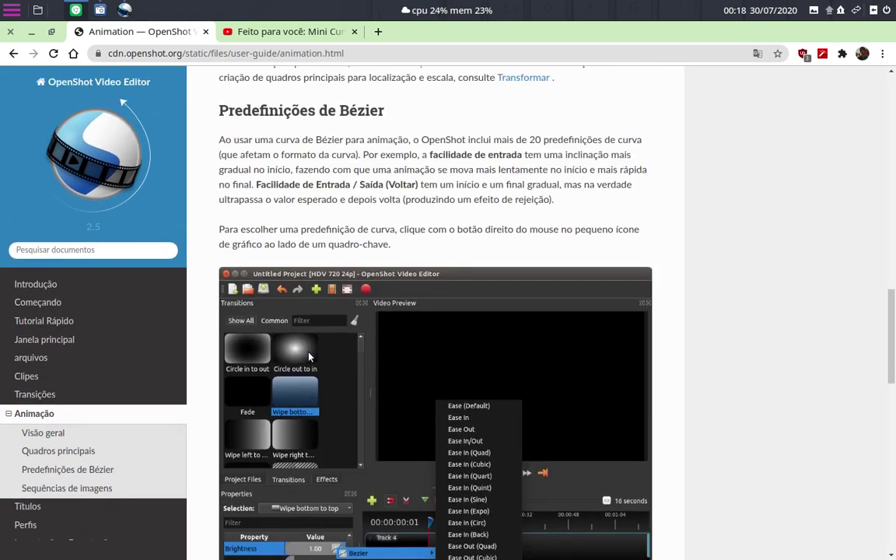
{"action": "scroll", "coordinate": [309, 357], "scroll_direction": "down", "scroll_amount": 6}
{"action": "scroll", "coordinate": [309, 359], "scroll_direction": "down", "scroll_amount": 5}
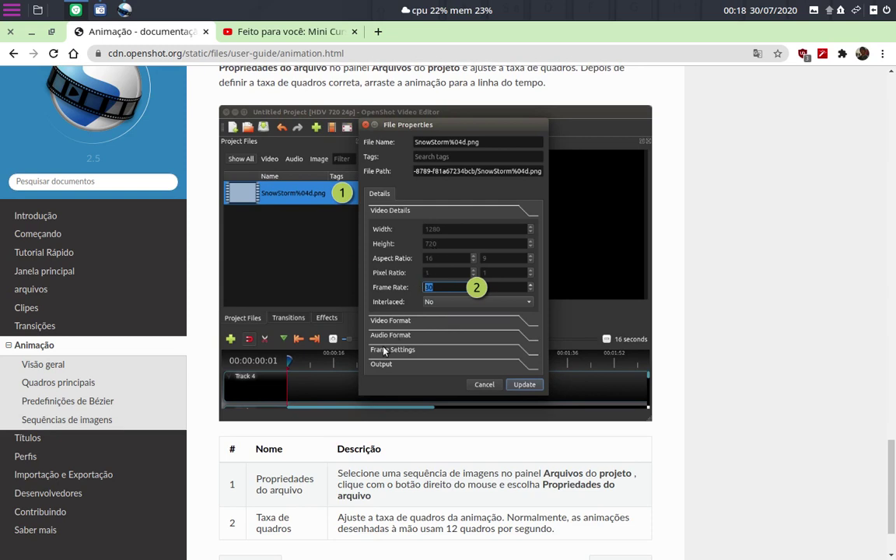
{"action": "scroll", "coordinate": [265, 405], "scroll_direction": "down", "scroll_amount": 2}
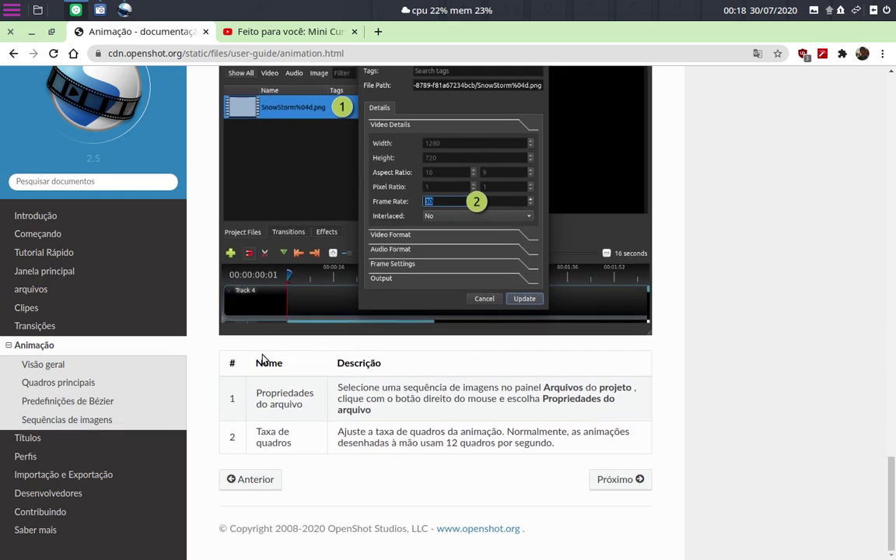
{"action": "left_click", "coordinate": [21, 437]}
{"action": "left_click_drag", "start_coordinate": [475, 33], "coordinate": [894, 142]}
- Raise the editor and browse the Exibir, Editar and Título menus without choosing anything
{"action": "left_click", "coordinate": [311, 31]}
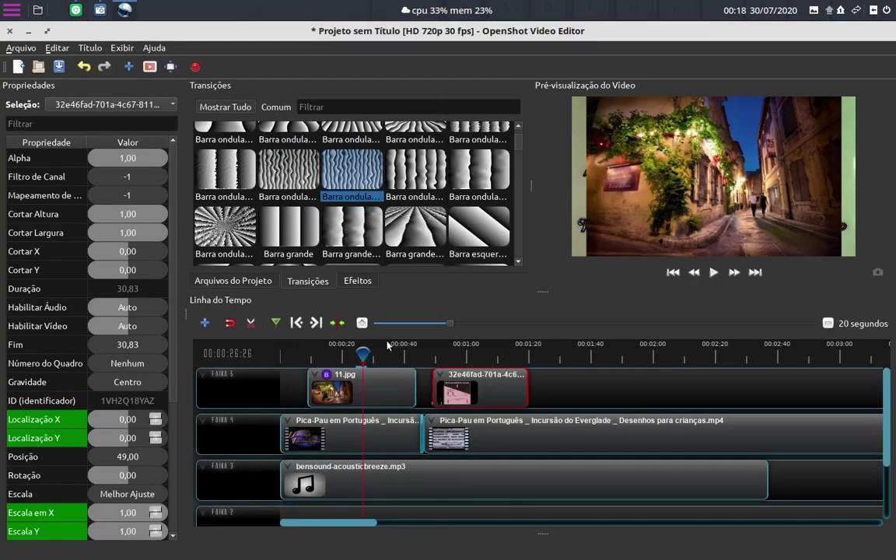
{"action": "left_click", "coordinate": [121, 48]}
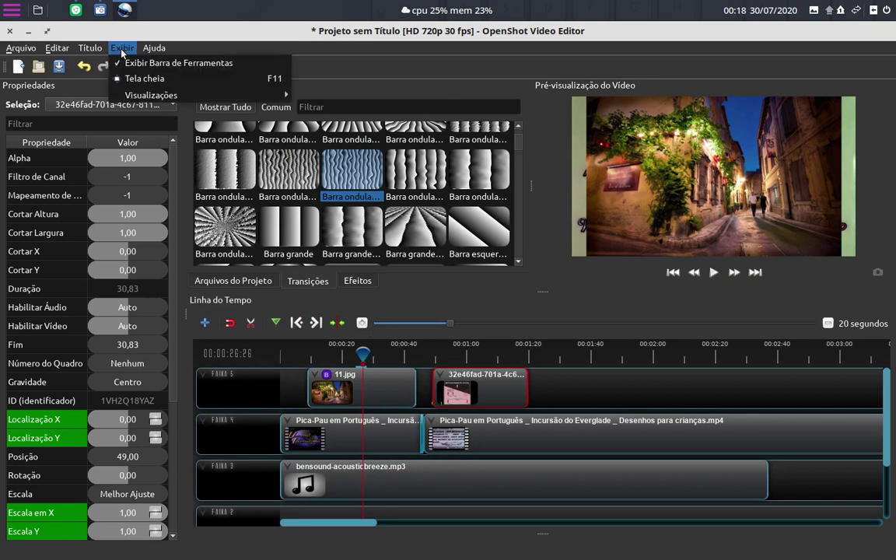
{"action": "mouse_move", "coordinate": [61, 51]}
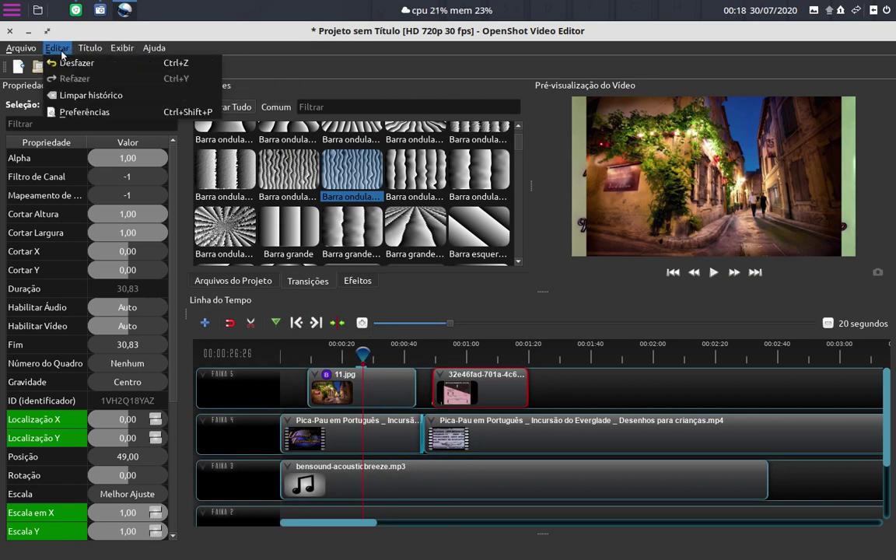
{"action": "mouse_move", "coordinate": [115, 48]}
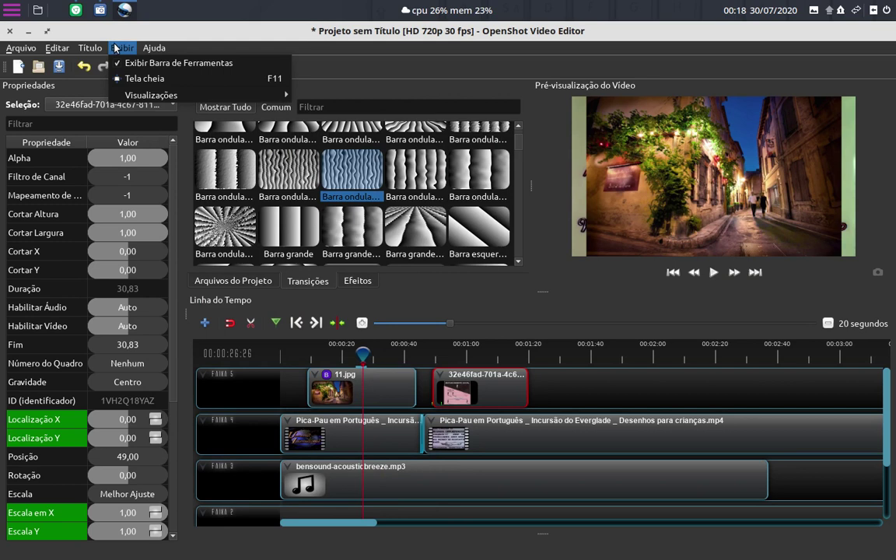
{"action": "mouse_move", "coordinate": [159, 49]}
{"action": "left_click", "coordinate": [313, 32]}
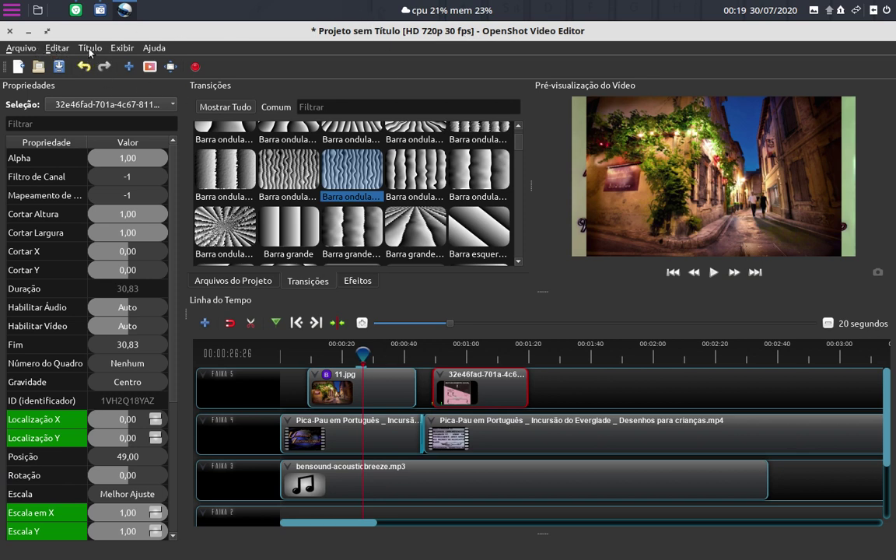
{"action": "left_click", "coordinate": [117, 47]}
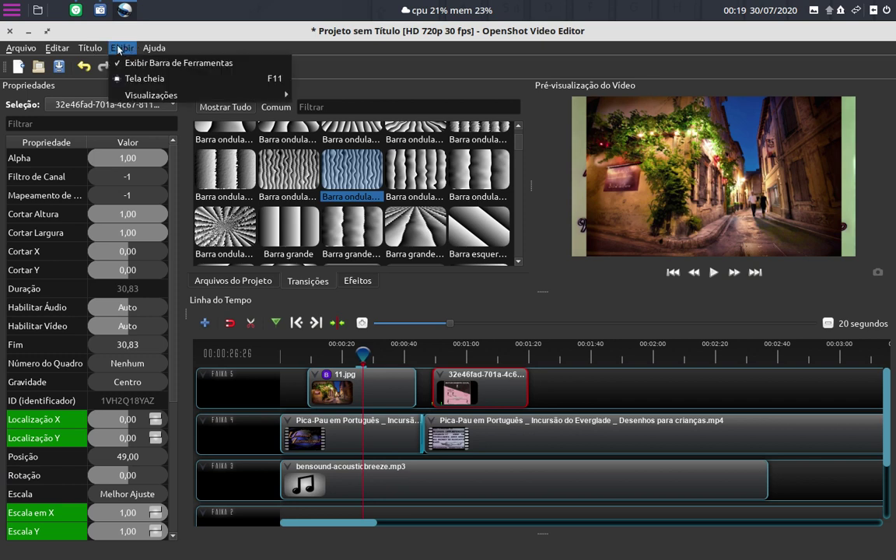
{"action": "left_click", "coordinate": [426, 31]}
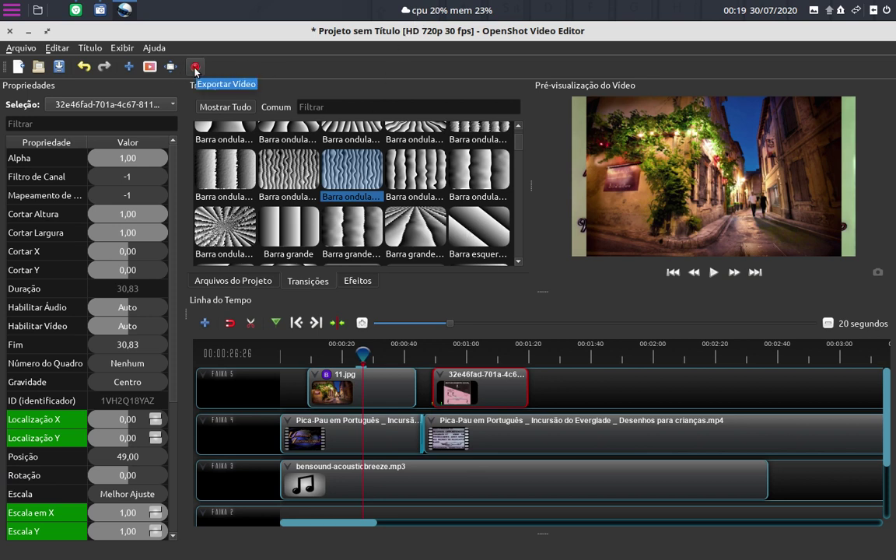
{"action": "left_click", "coordinate": [195, 68]}
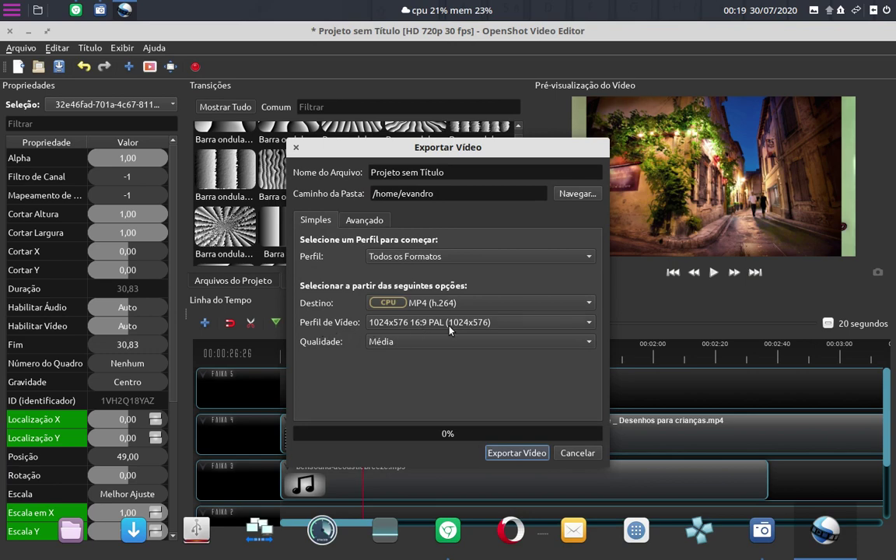
{"action": "left_click", "coordinate": [590, 323]}
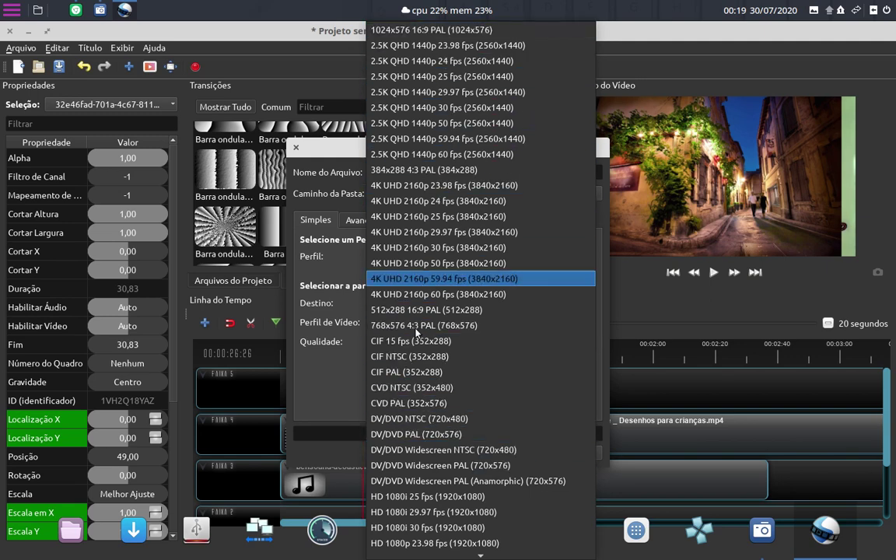
{"action": "left_click", "coordinate": [285, 142]}
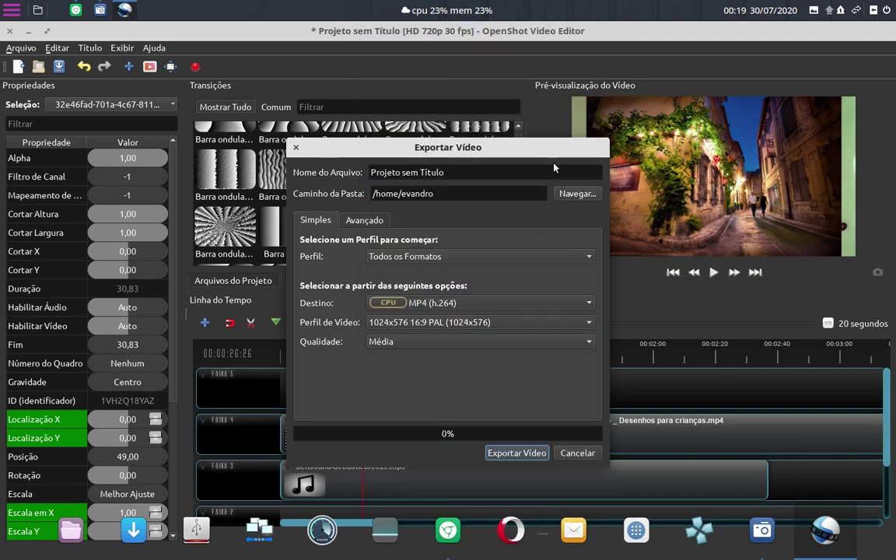
{"action": "left_click", "coordinate": [295, 148]}
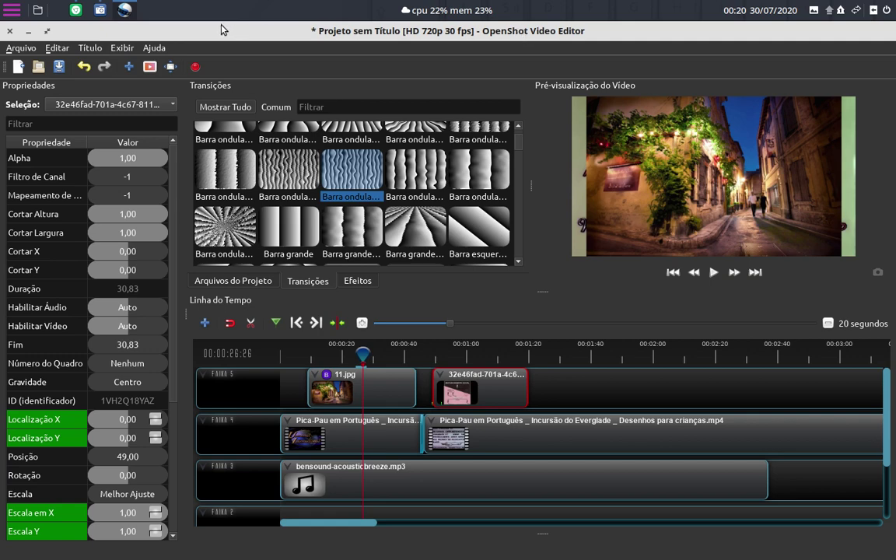
{"action": "left_click", "coordinate": [78, 10]}
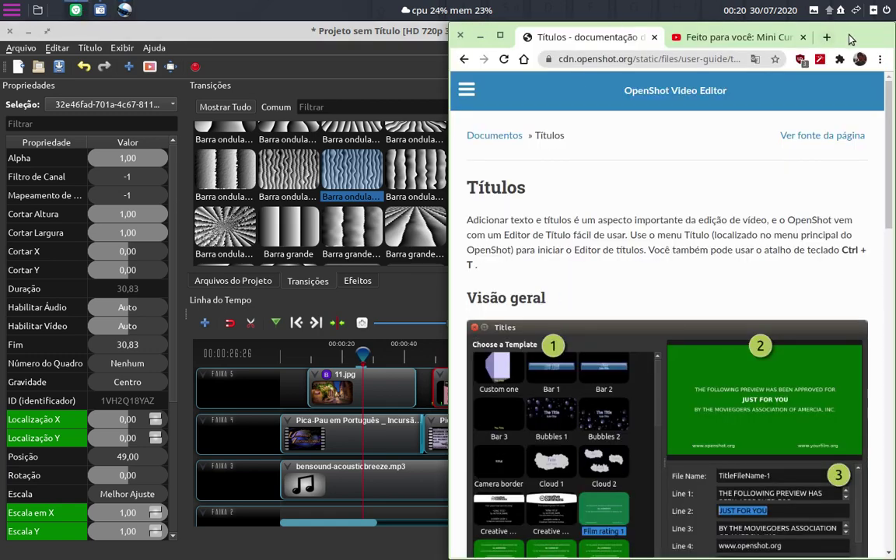
{"action": "double_click", "coordinate": [855, 37]}
{"action": "scroll", "coordinate": [206, 354], "scroll_direction": "down", "scroll_amount": 3}
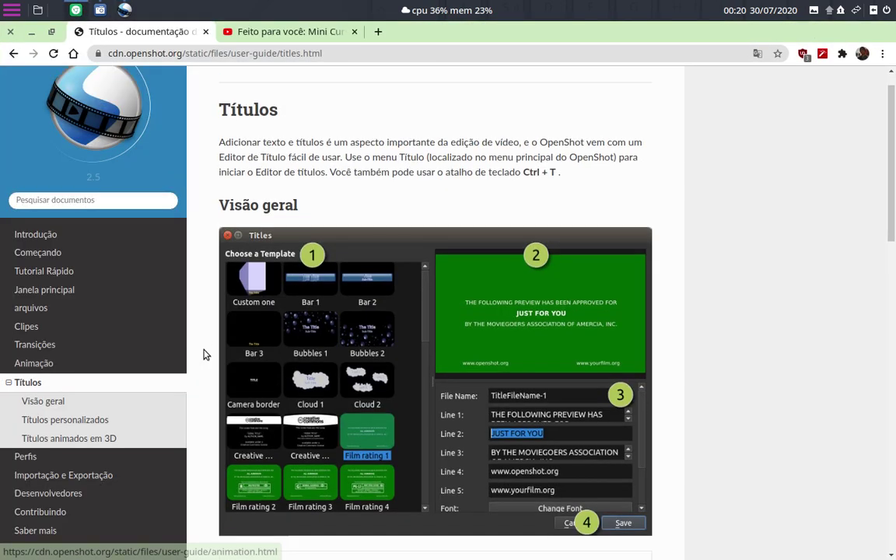
{"action": "scroll", "coordinate": [492, 355], "scroll_direction": "down", "scroll_amount": 2}
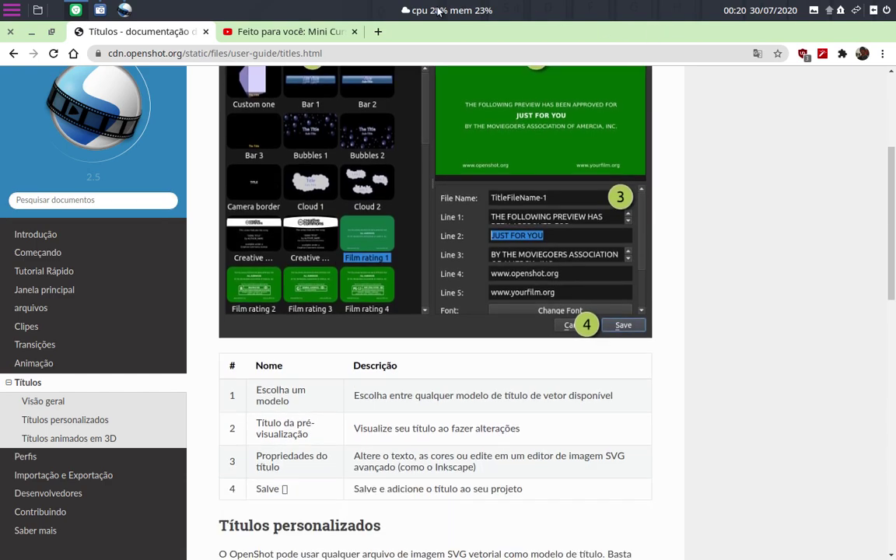
{"action": "left_click", "coordinate": [124, 10]}
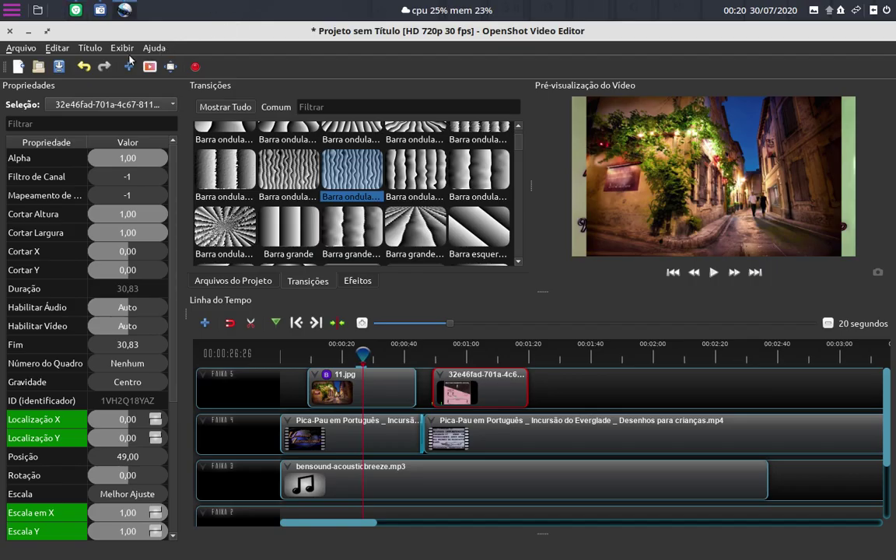
{"action": "left_click", "coordinate": [90, 47]}
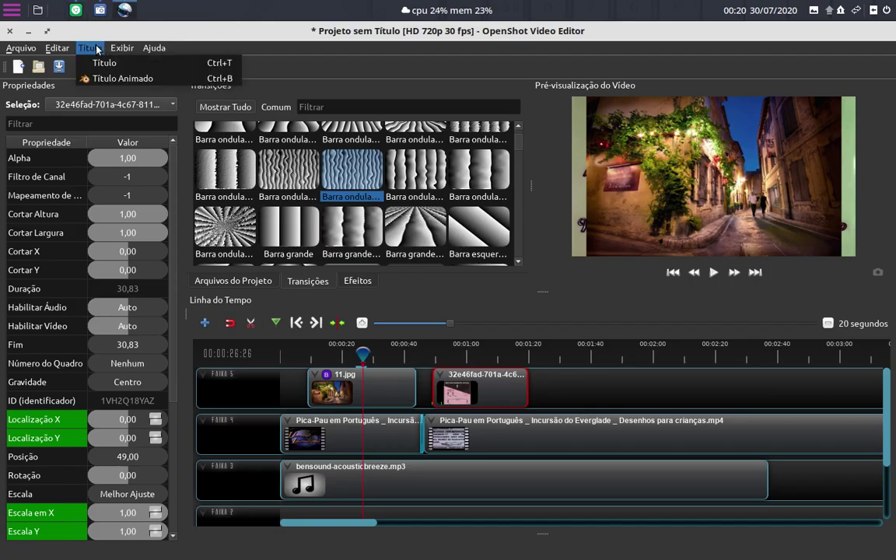
{"action": "left_click", "coordinate": [103, 63]}
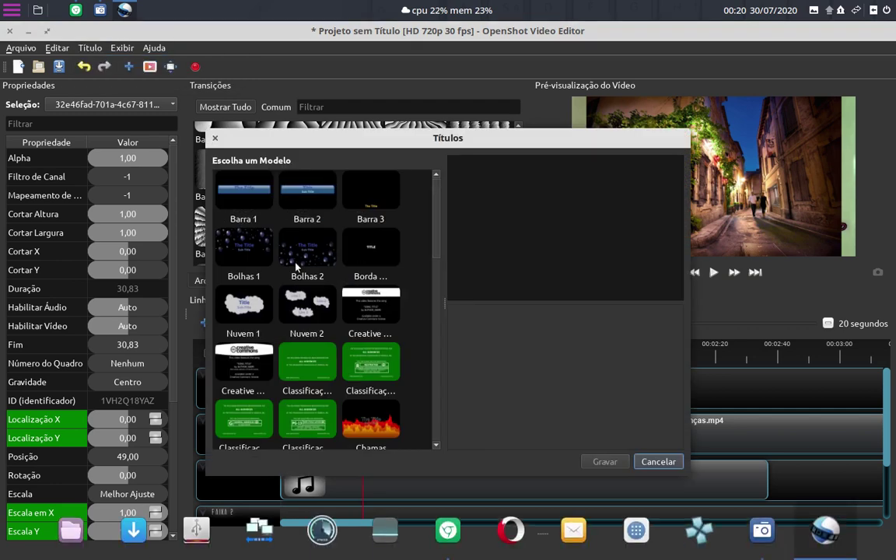
{"action": "scroll", "coordinate": [309, 310], "scroll_direction": "down", "scroll_amount": 3}
{"action": "left_click", "coordinate": [366, 234]}
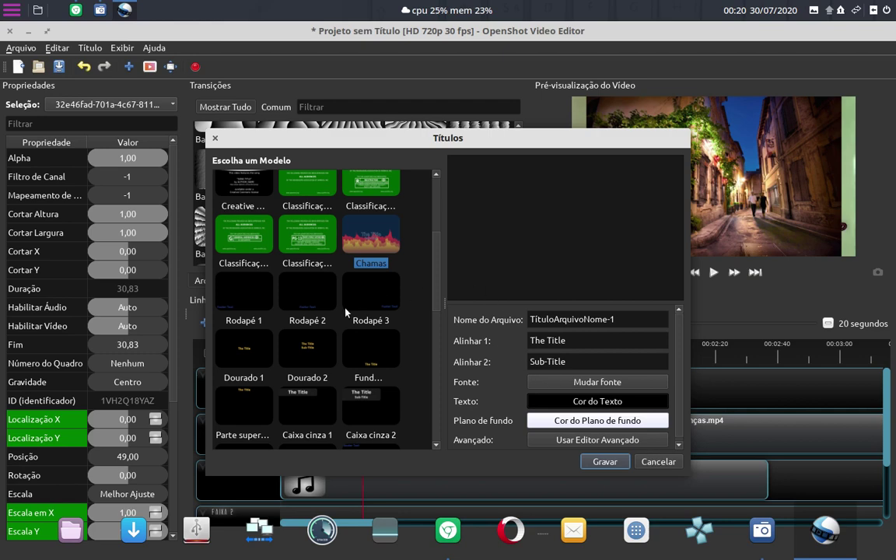
{"action": "left_click", "coordinate": [123, 12]}
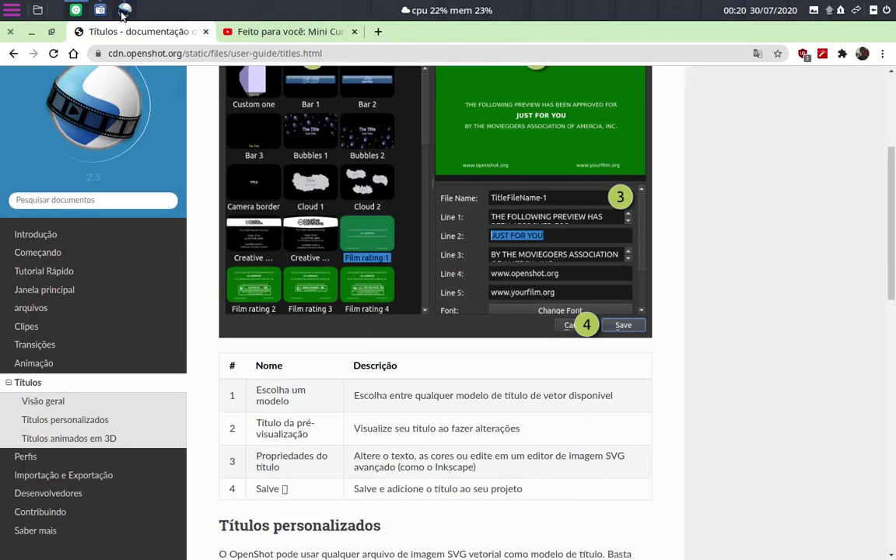
{"action": "left_click", "coordinate": [123, 12]}
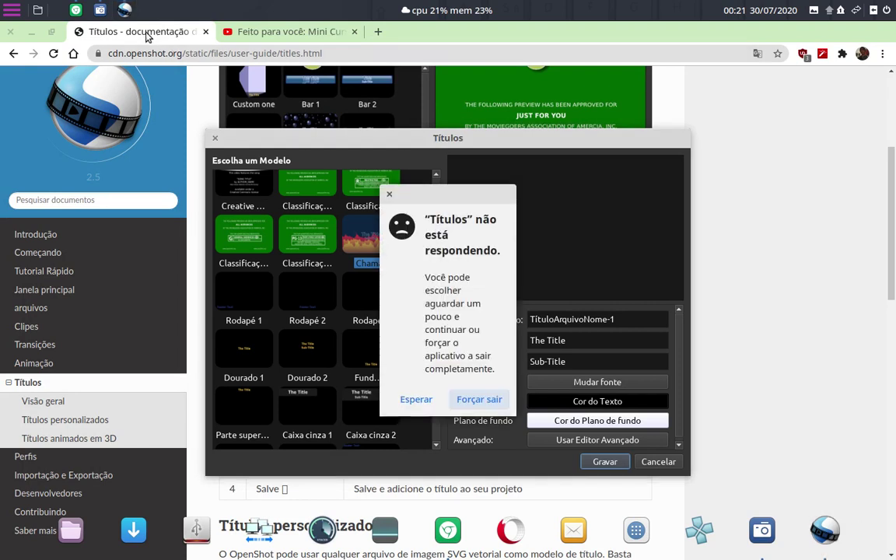
{"action": "left_click", "coordinate": [417, 400]}
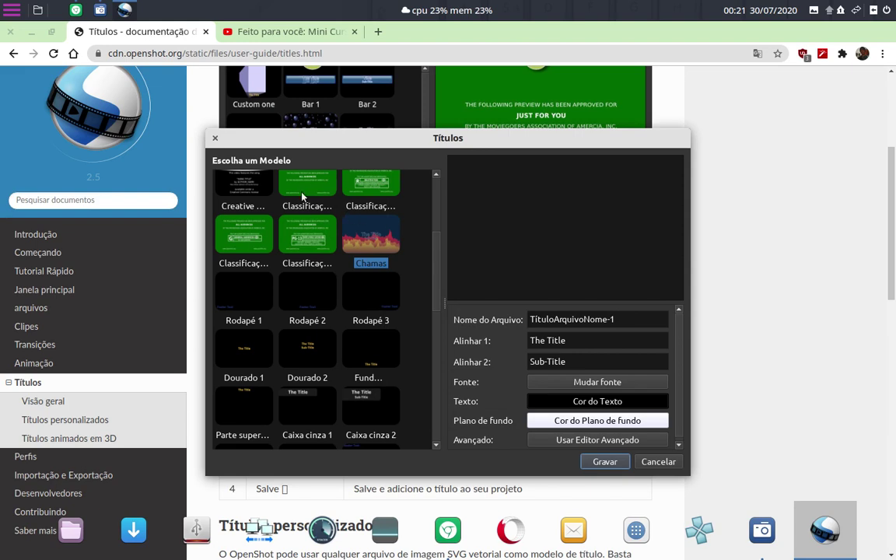
{"action": "left_click", "coordinate": [122, 10]}
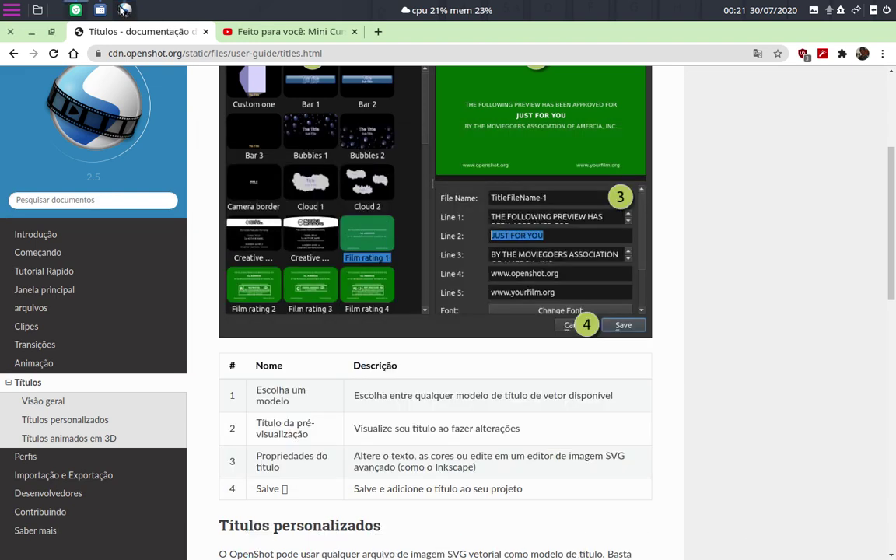
{"action": "left_click", "coordinate": [123, 10]}
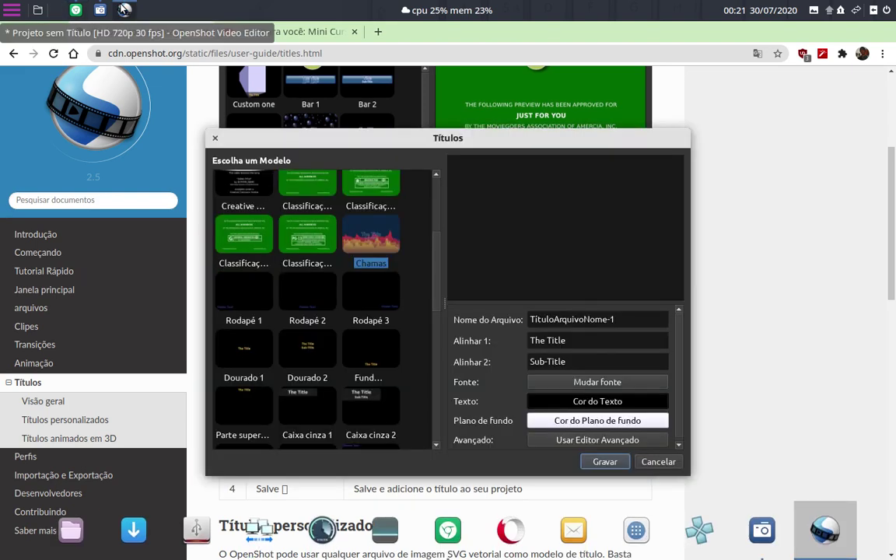
{"action": "left_click", "coordinate": [123, 10]}
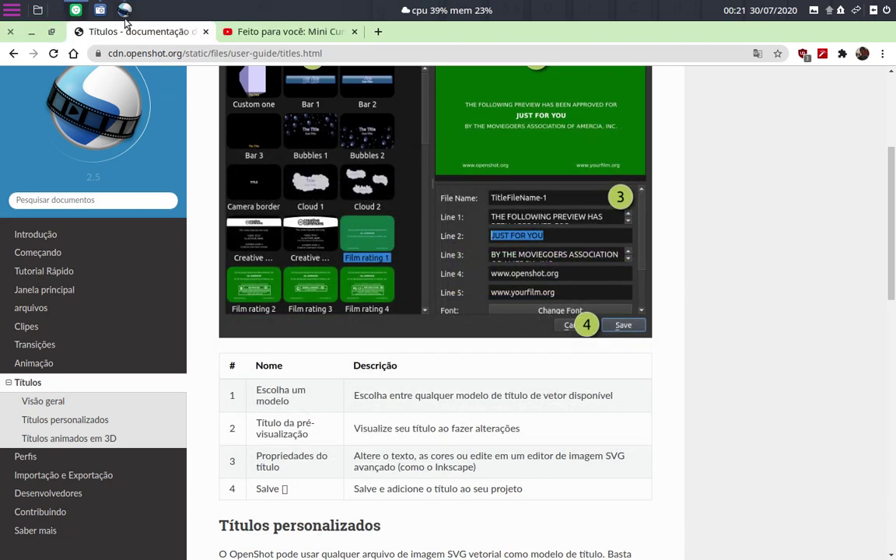
{"action": "left_click", "coordinate": [124, 9]}
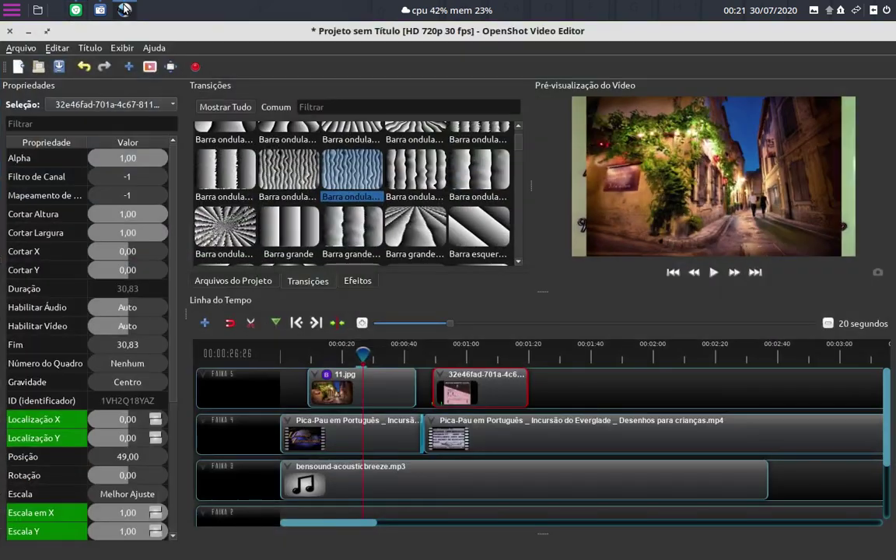
{"action": "left_click", "coordinate": [91, 47]}
{"action": "left_click", "coordinate": [98, 63]}
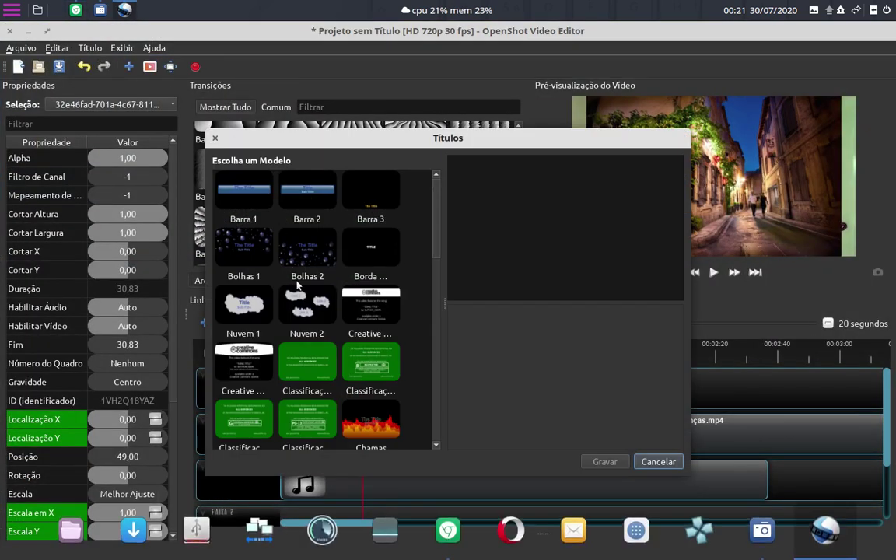
{"action": "scroll", "coordinate": [263, 328], "scroll_direction": "down", "scroll_amount": 5}
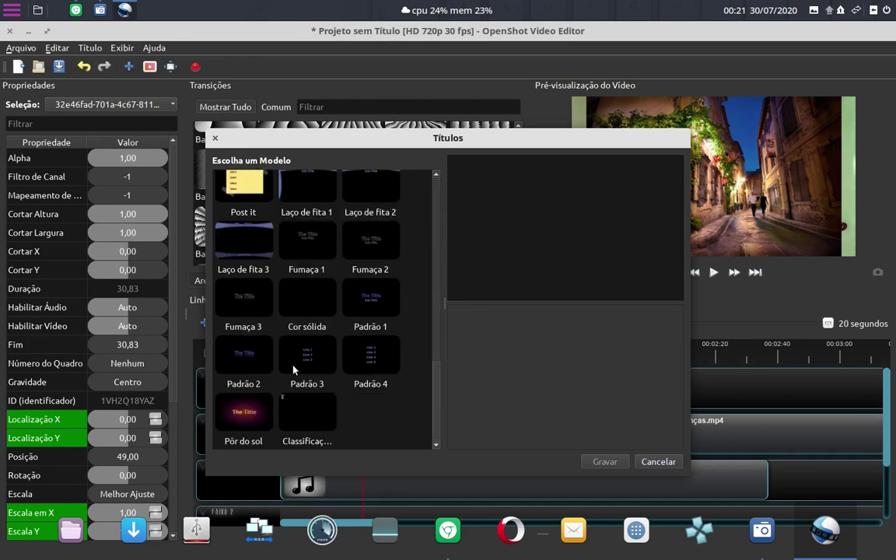
{"action": "left_click", "coordinate": [377, 304]}
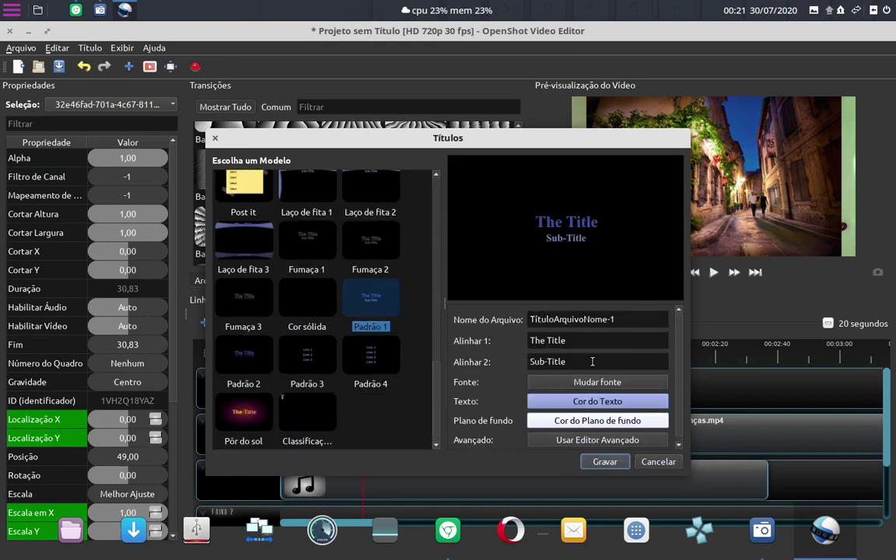
{"action": "scroll", "coordinate": [679, 354], "scroll_direction": "down", "scroll_amount": 1}
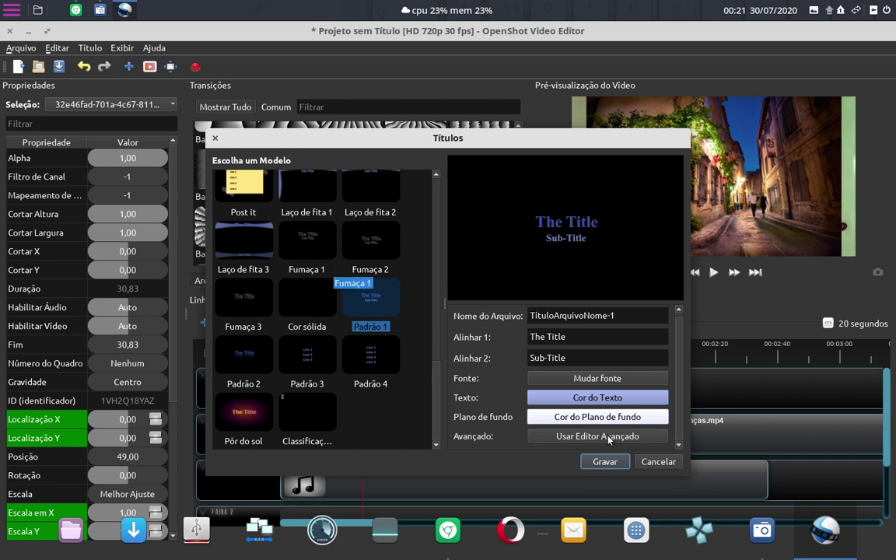
{"action": "left_click", "coordinate": [663, 464]}
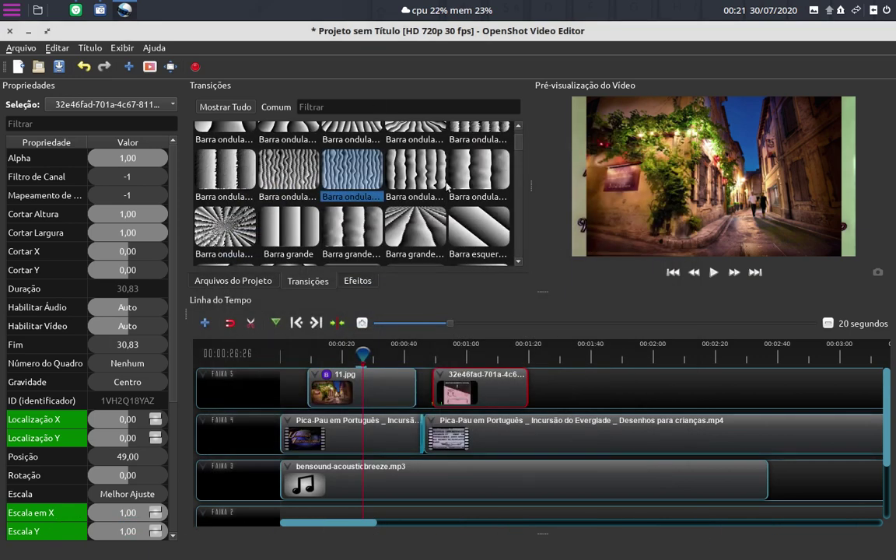
{"action": "left_click", "coordinate": [124, 50]}
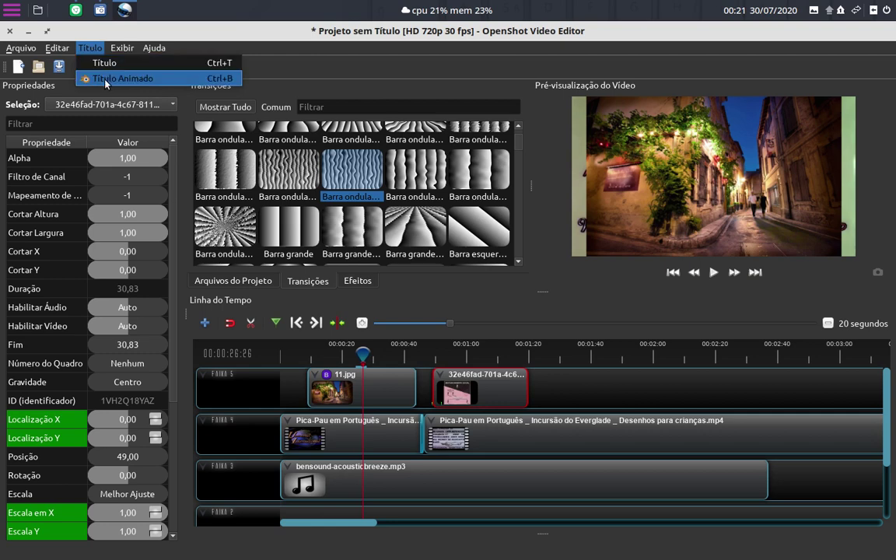
{"action": "left_click", "coordinate": [105, 80]}
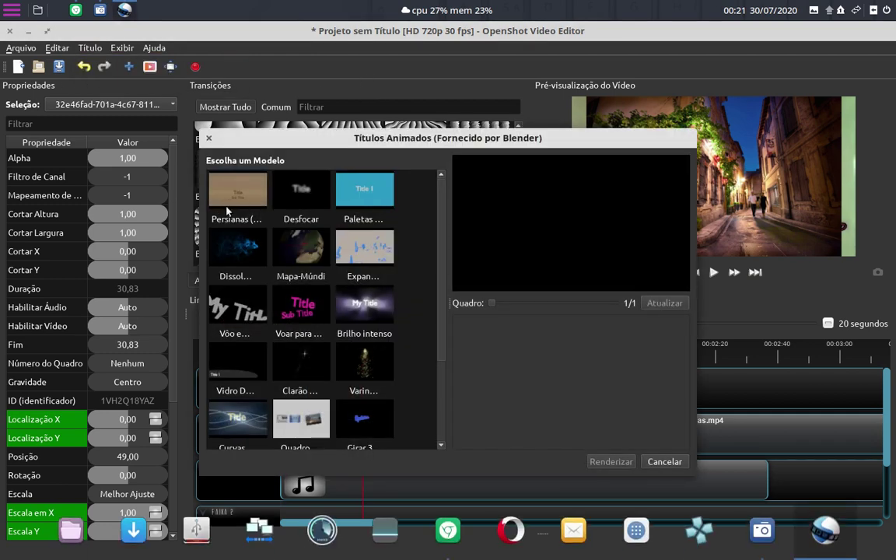
{"action": "left_click", "coordinate": [362, 190]}
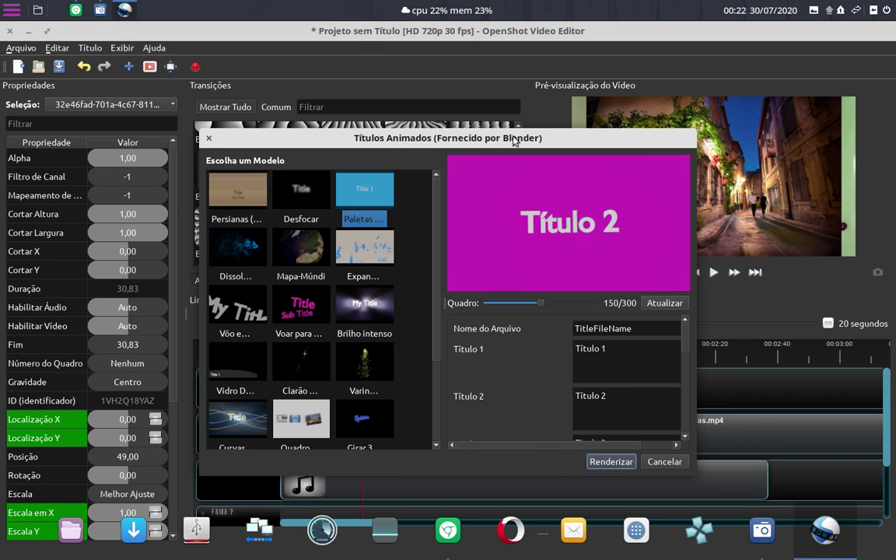
{"action": "left_click_drag", "start_coordinate": [512, 138], "coordinate": [642, 135]}
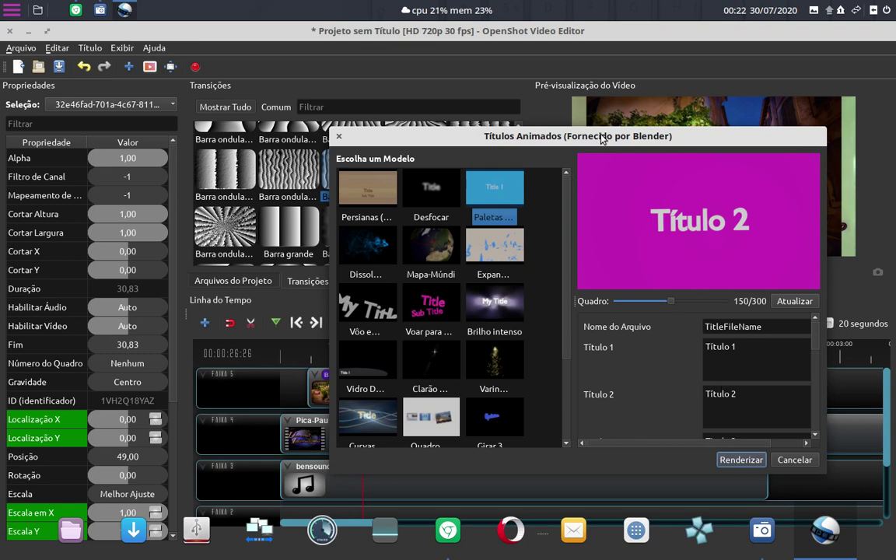
{"action": "left_click_drag", "start_coordinate": [602, 138], "coordinate": [615, 149]}
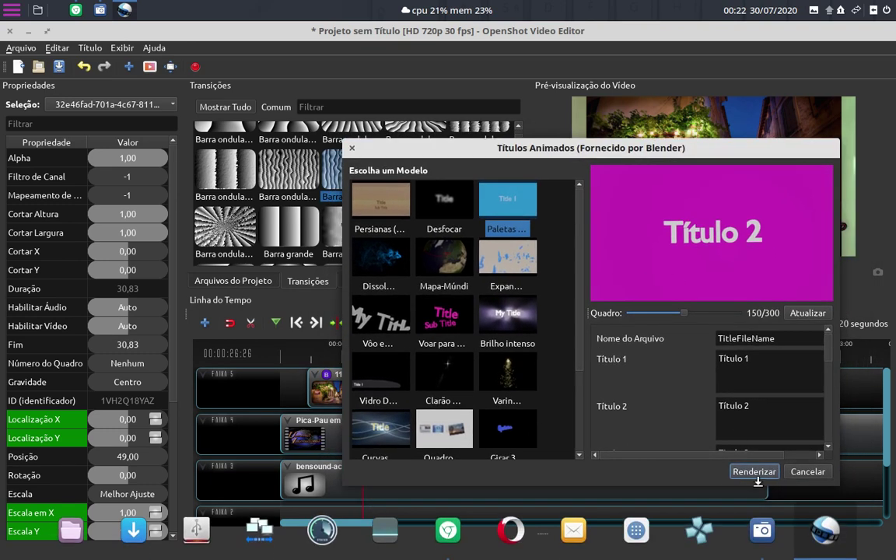
{"action": "triple_click", "coordinate": [753, 362]}
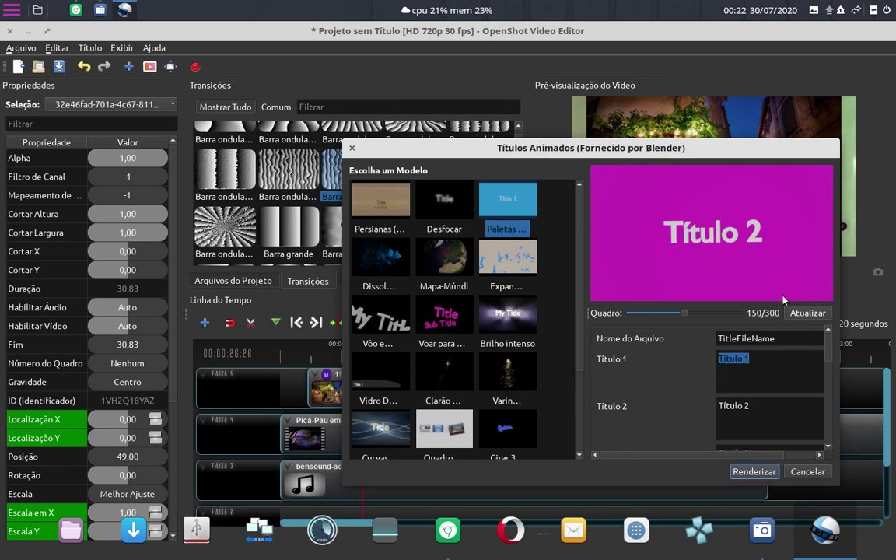
{"action": "left_click", "coordinate": [369, 257]}
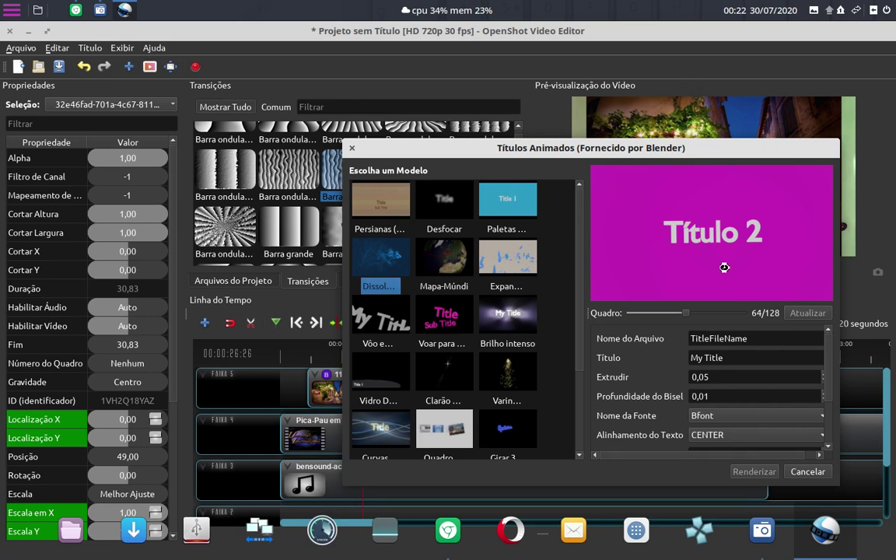
{"action": "left_click_drag", "start_coordinate": [533, 145], "coordinate": [555, 213]}
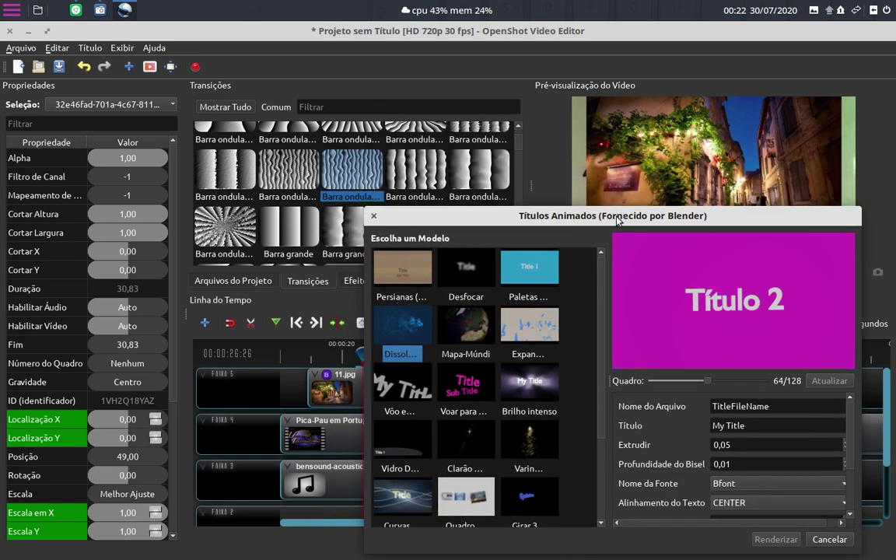
{"action": "key", "text": "Escape"}
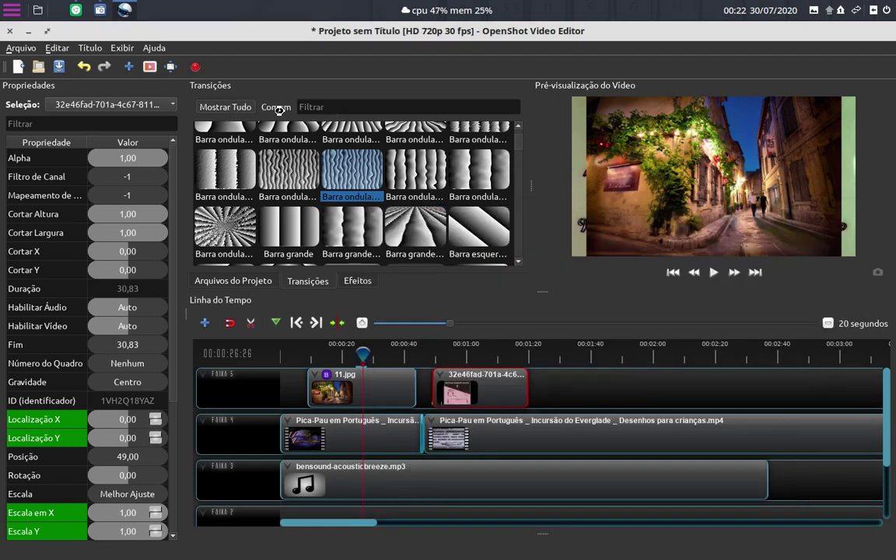
{"action": "left_click", "coordinate": [125, 9]}
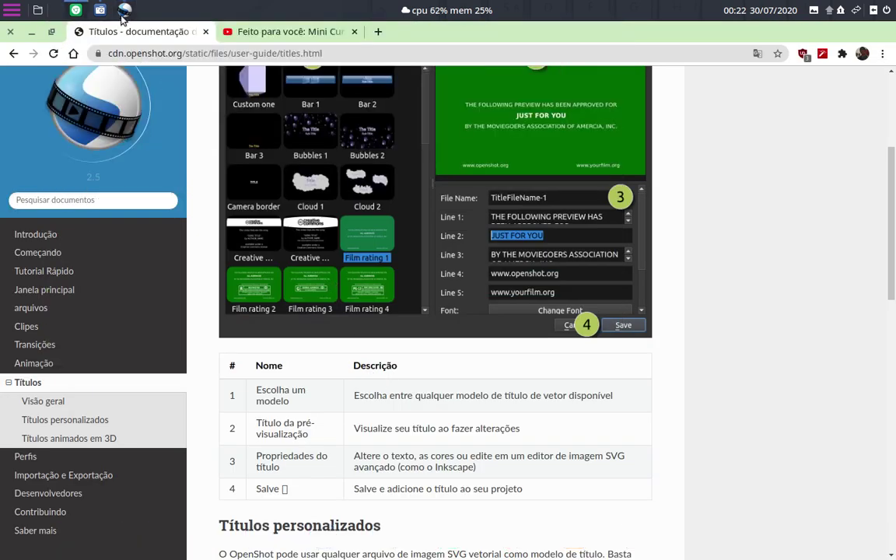
{"action": "left_click", "coordinate": [122, 12]}
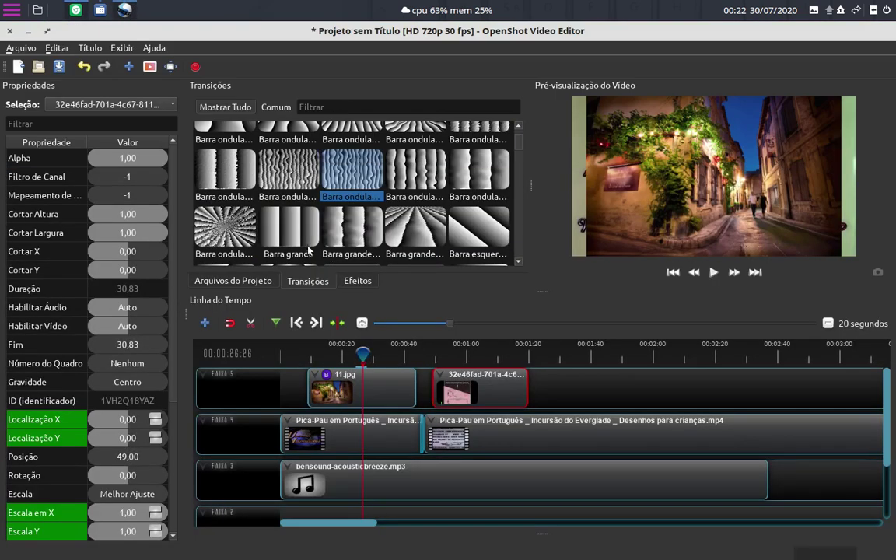
{"action": "left_click", "coordinate": [124, 9]}
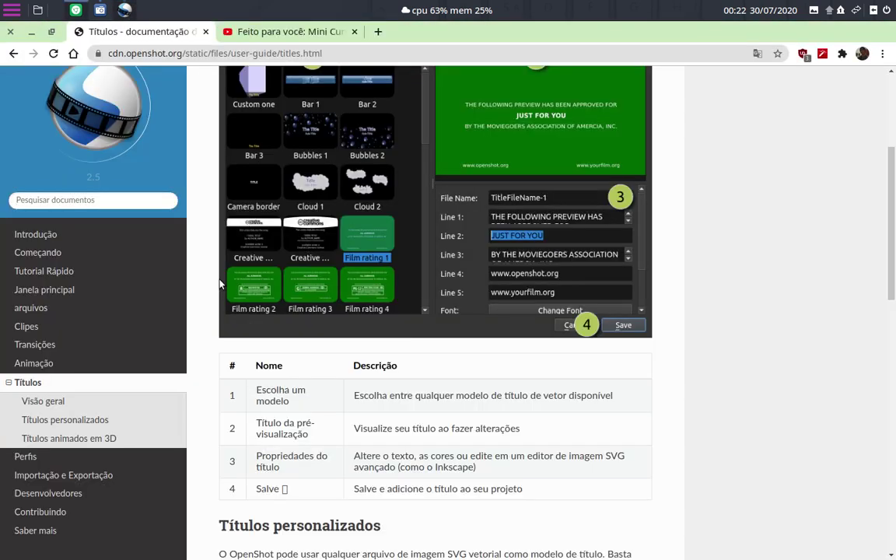
{"action": "left_click", "coordinate": [125, 10]}
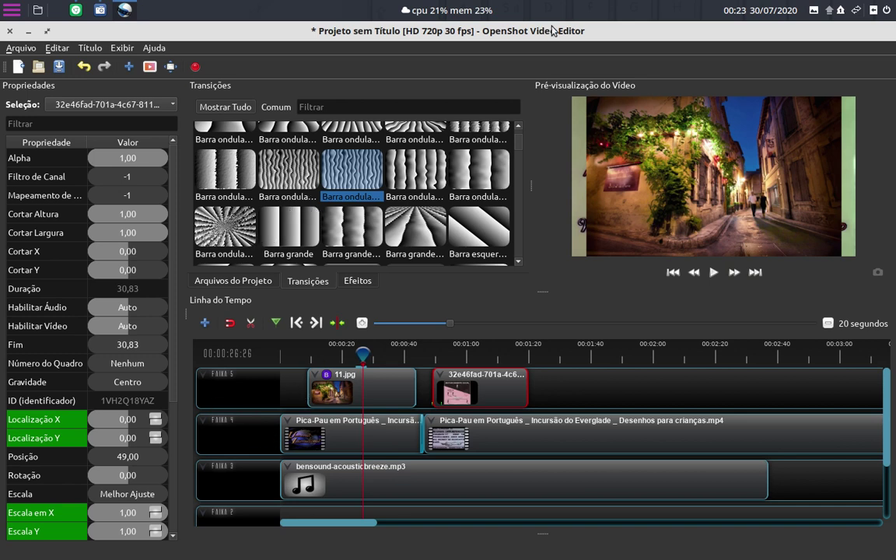
{"action": "left_click", "coordinate": [124, 10]}
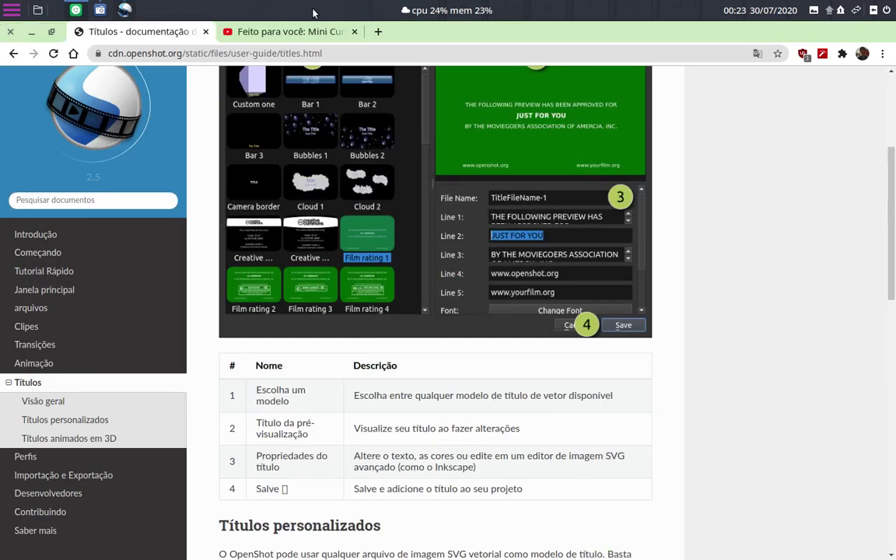
{"action": "left_click", "coordinate": [81, 14]}
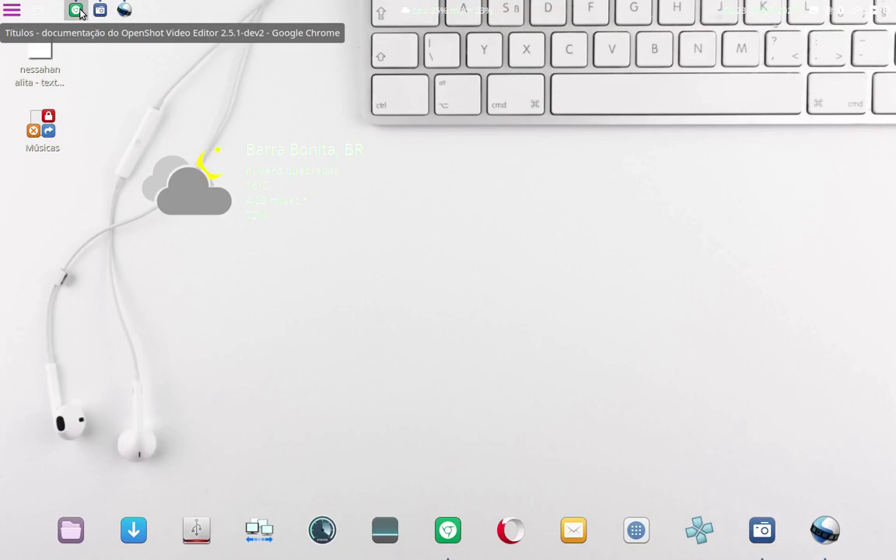
{"action": "left_click", "coordinate": [124, 11]}
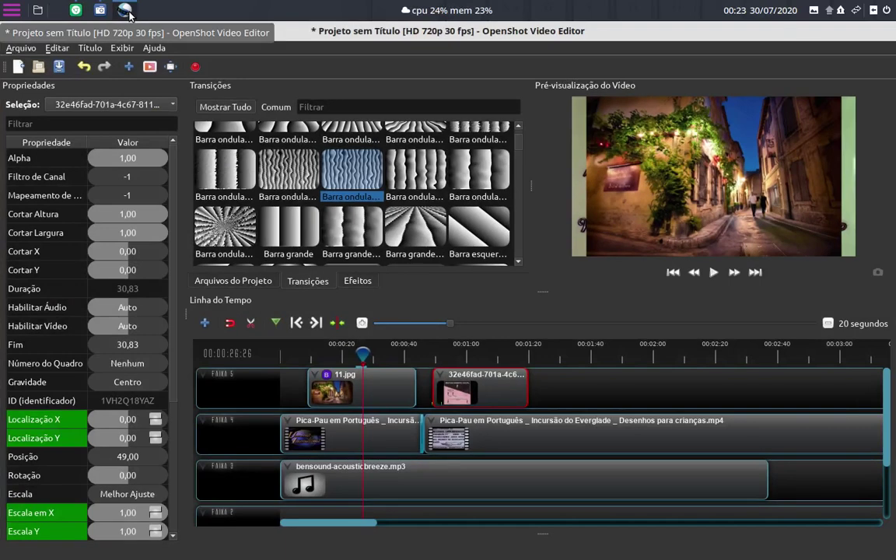
{"action": "left_click_drag", "start_coordinate": [440, 51], "coordinate": [400, 52]}
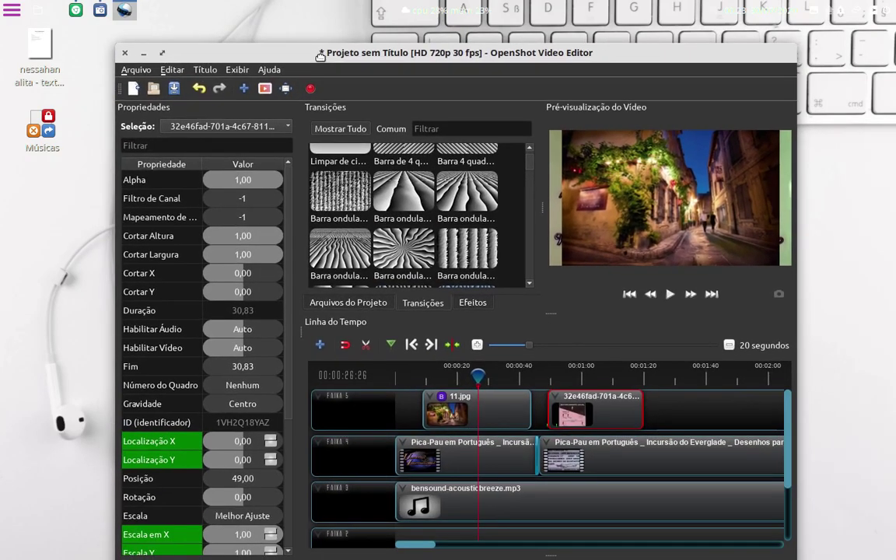
{"action": "double_click", "coordinate": [403, 49]}
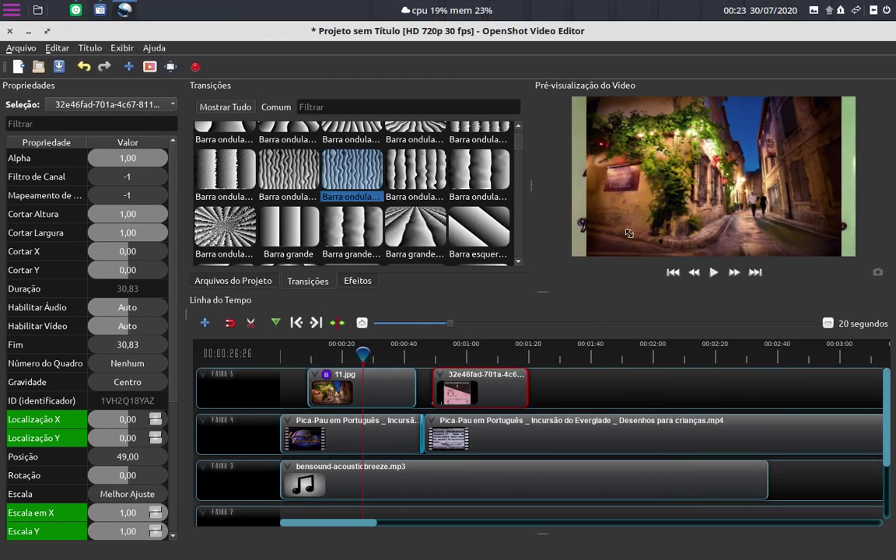
- Switch from OpenShot to Chrome and scroll through the Títulos documentation page
{"action": "mouse_move", "coordinate": [542, 557]}
{"action": "left_click", "coordinate": [117, 10]}
{"action": "left_click", "coordinate": [77, 10]}
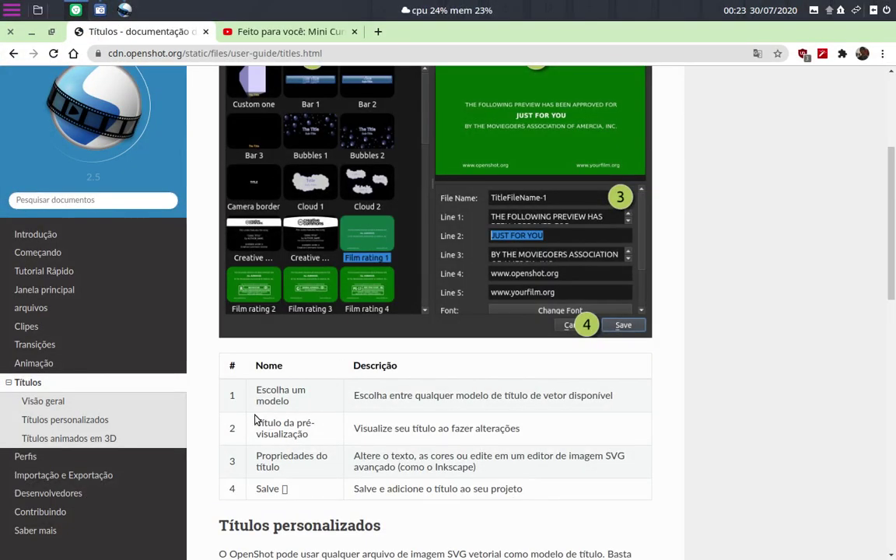
{"action": "scroll", "coordinate": [230, 416], "scroll_direction": "down", "scroll_amount": 3}
{"action": "scroll", "coordinate": [230, 416], "scroll_direction": "down", "scroll_amount": 2}
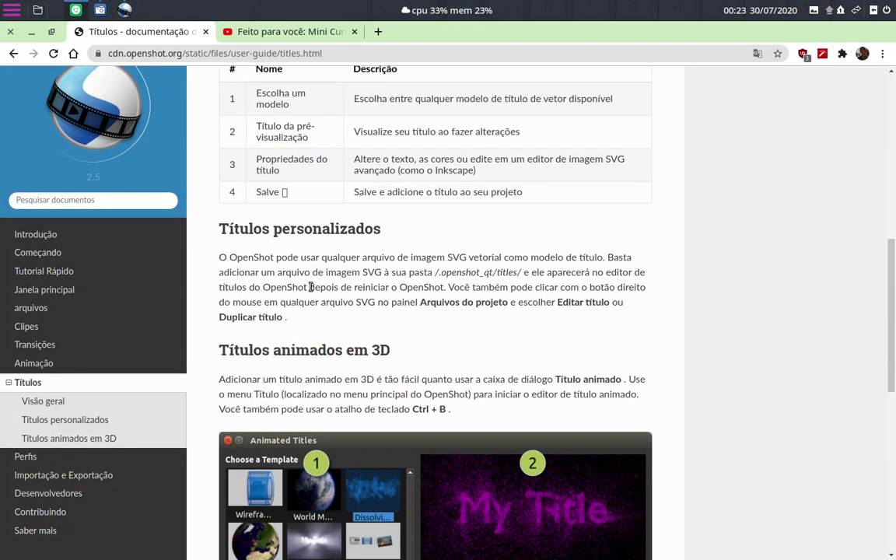
{"action": "scroll", "coordinate": [222, 303], "scroll_direction": "down", "scroll_amount": 1}
{"action": "scroll", "coordinate": [336, 300], "scroll_direction": "up", "scroll_amount": 2}
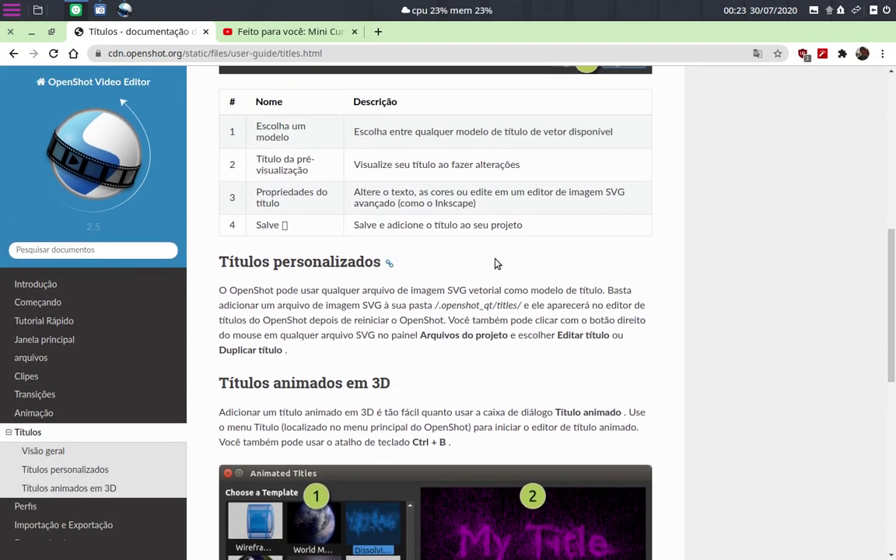
{"action": "scroll", "coordinate": [435, 311], "scroll_direction": "up", "scroll_amount": 1}
{"action": "scroll", "coordinate": [476, 334], "scroll_direction": "up", "scroll_amount": 1}
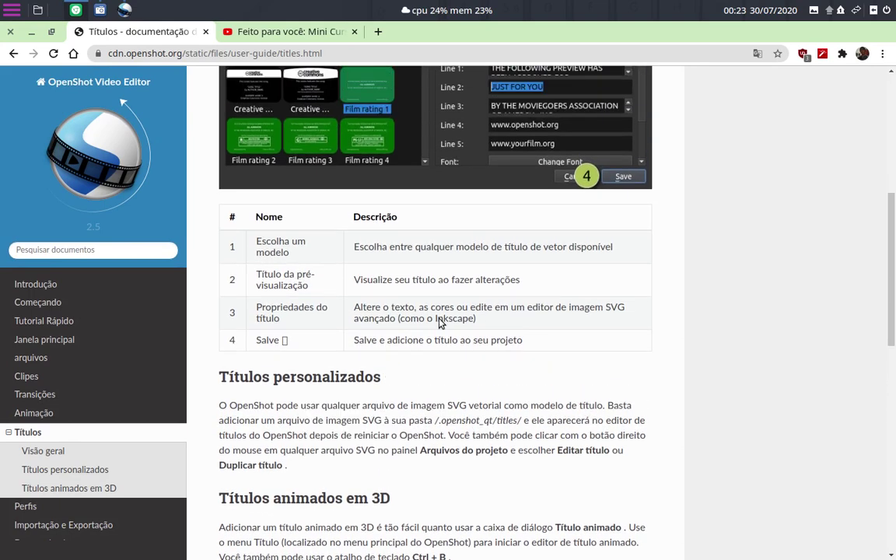
{"action": "scroll", "coordinate": [442, 220], "scroll_direction": "up", "scroll_amount": 1}
{"action": "scroll", "coordinate": [410, 302], "scroll_direction": "up", "scroll_amount": 2}
{"action": "scroll", "coordinate": [410, 303], "scroll_direction": "up", "scroll_amount": 1}
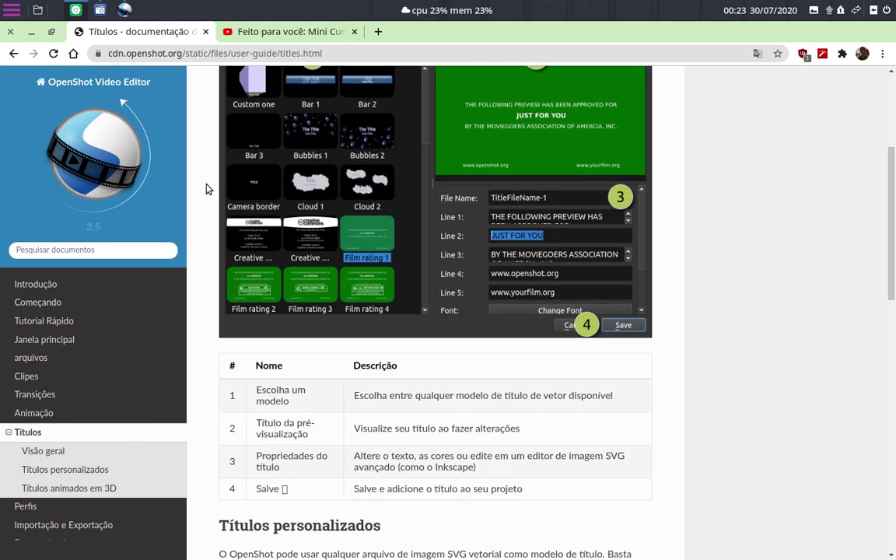
- Read down to the 3D animated titles section, highlight the Blender requirement, and open Perfis
{"action": "scroll", "coordinate": [309, 294], "scroll_direction": "down", "scroll_amount": 5}
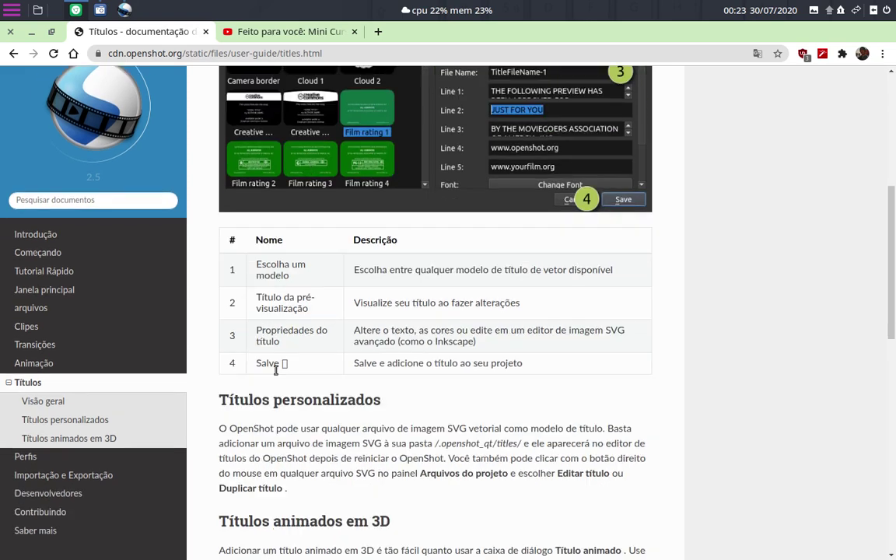
{"action": "scroll", "coordinate": [259, 283], "scroll_direction": "down", "scroll_amount": 2}
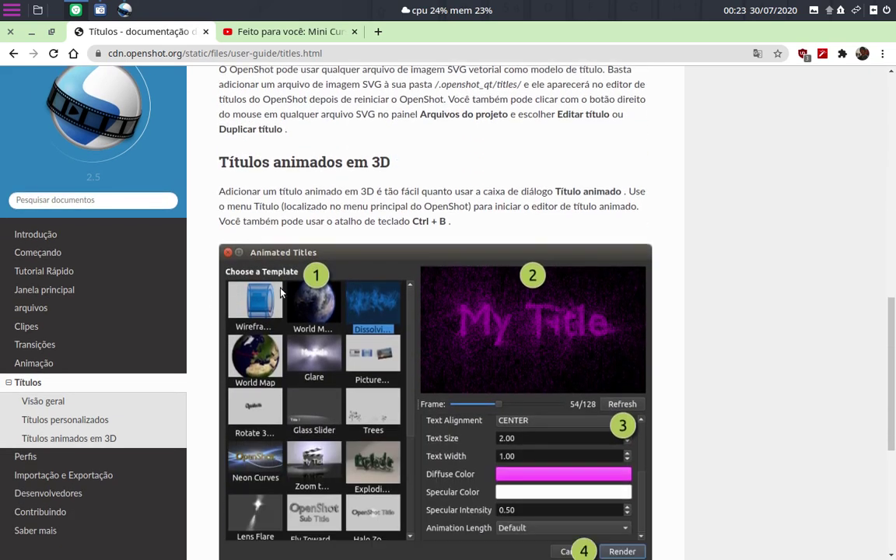
{"action": "scroll", "coordinate": [335, 314], "scroll_direction": "down", "scroll_amount": 2}
{"action": "scroll", "coordinate": [198, 332], "scroll_direction": "down", "scroll_amount": 2}
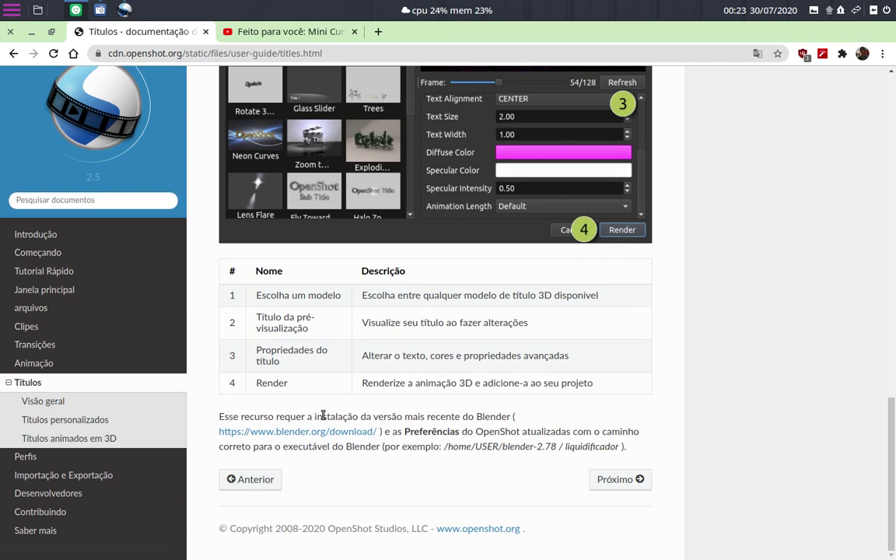
{"action": "left_click_drag", "start_coordinate": [451, 416], "coordinate": [482, 417]}
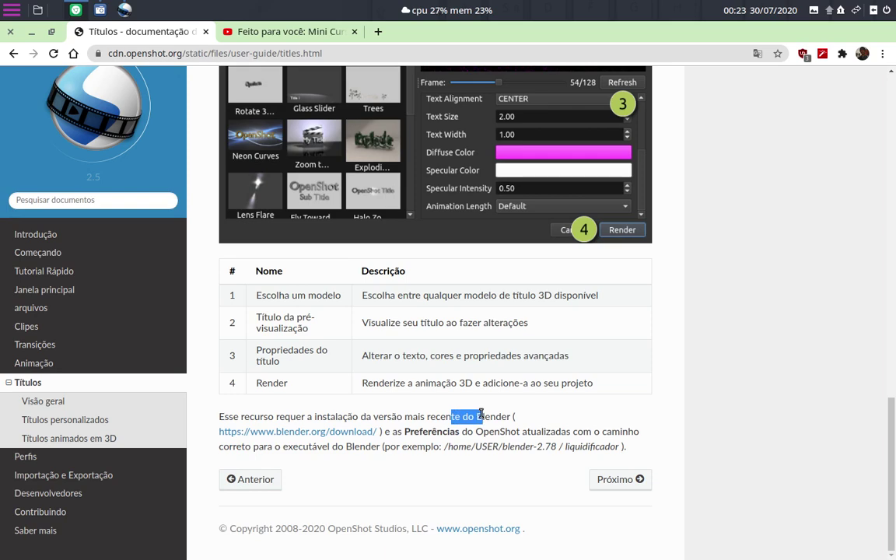
{"action": "left_click", "coordinate": [35, 458]}
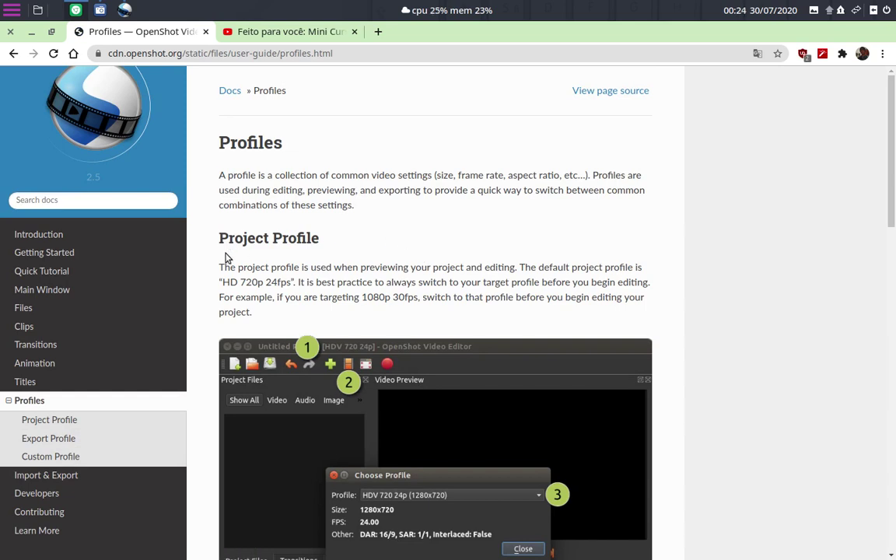
- Translate the Profiles page into Portuguese and scroll to the Perfil do Projeto table
{"action": "left_click", "coordinate": [758, 53]}
{"action": "left_click", "coordinate": [674, 81]}
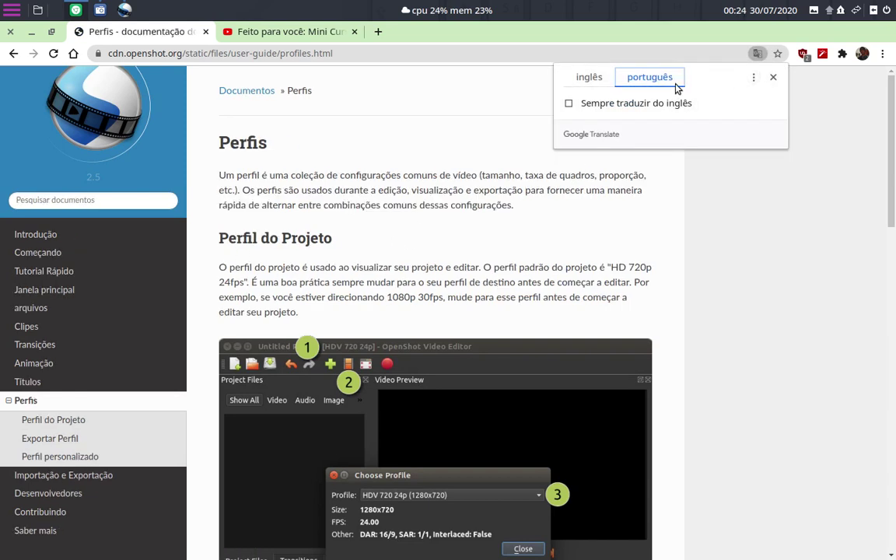
{"action": "scroll", "coordinate": [210, 288], "scroll_direction": "down", "scroll_amount": 1}
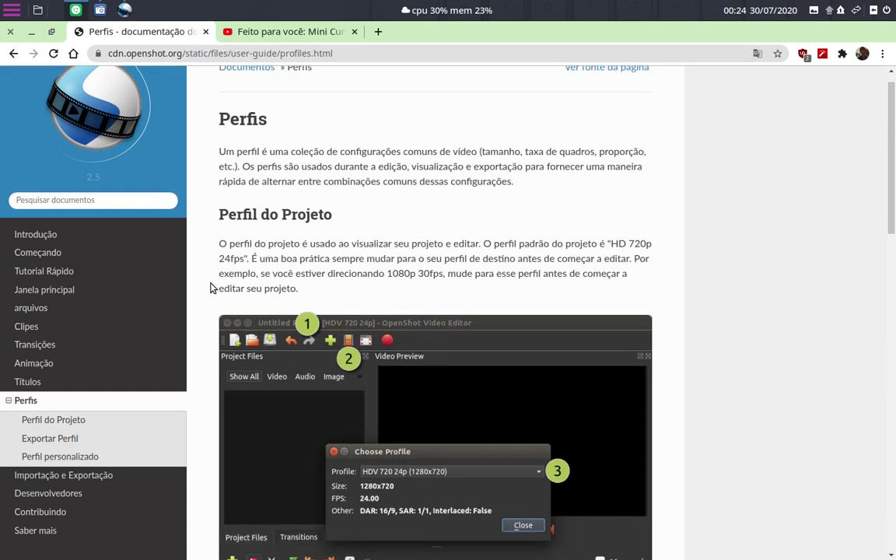
{"action": "scroll", "coordinate": [210, 288], "scroll_direction": "down", "scroll_amount": 1}
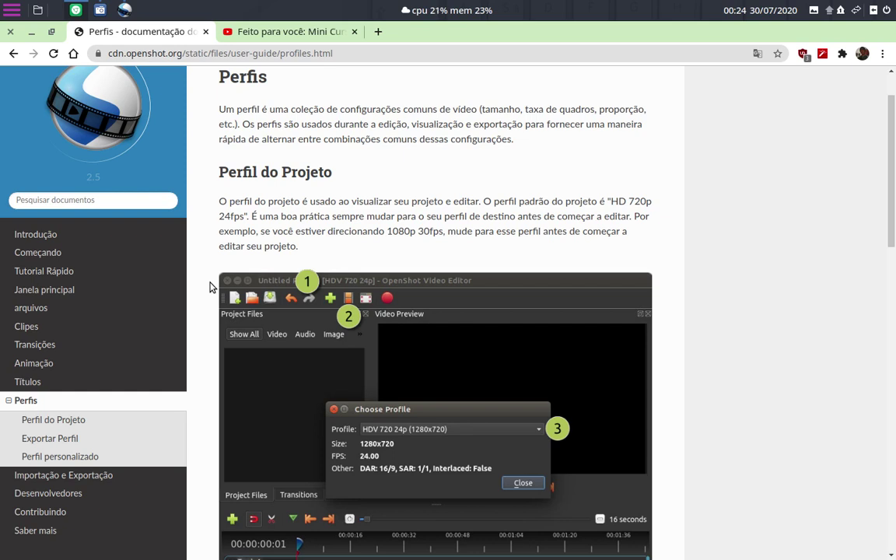
{"action": "scroll", "coordinate": [211, 286], "scroll_direction": "down", "scroll_amount": 2}
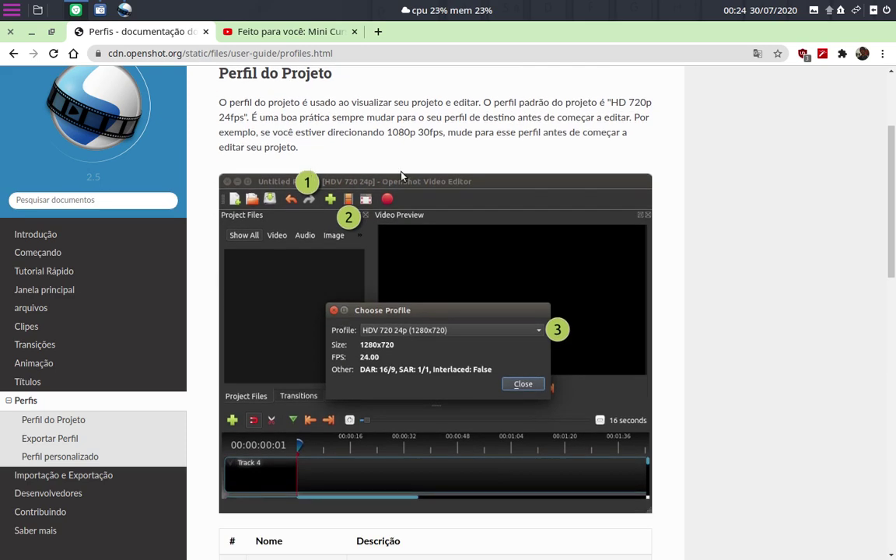
{"action": "scroll", "coordinate": [402, 176], "scroll_direction": "up", "scroll_amount": 3}
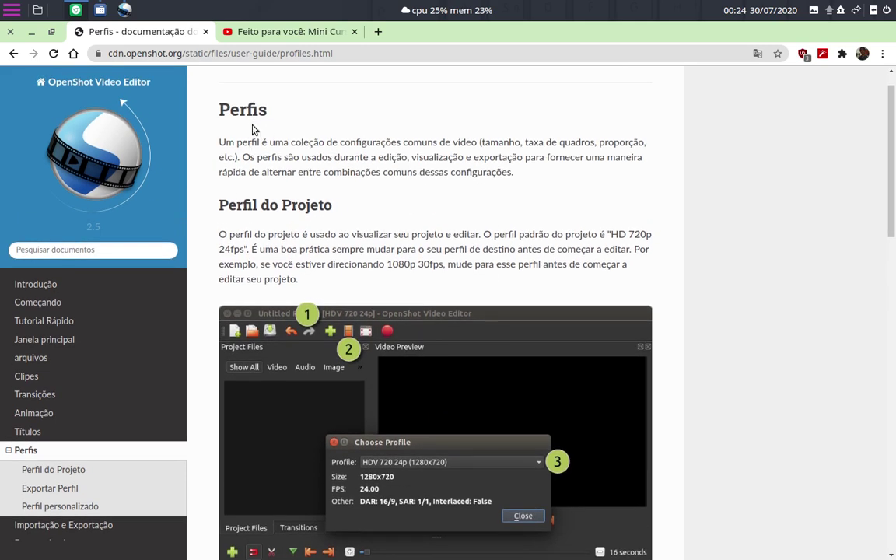
{"action": "scroll", "coordinate": [219, 266], "scroll_direction": "down", "scroll_amount": 1}
{"action": "scroll", "coordinate": [218, 268], "scroll_direction": "down", "scroll_amount": 2}
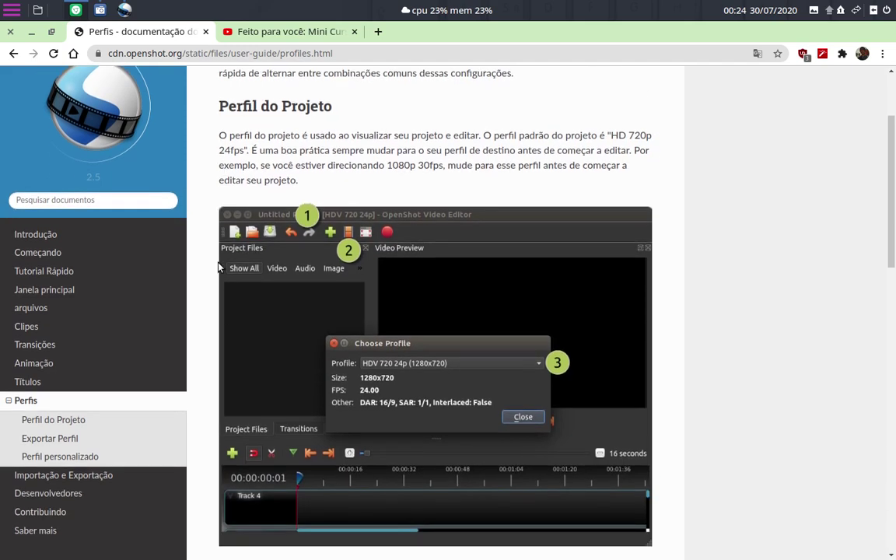
- Finish reading the profiles table, then minimize Chrome and return to the OpenShot project
{"action": "scroll", "coordinate": [219, 267], "scroll_direction": "up", "scroll_amount": 3}
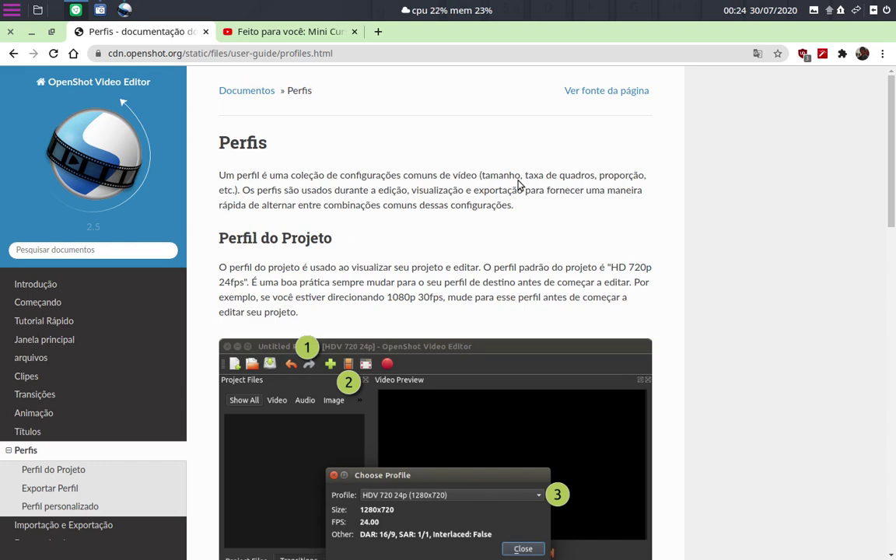
{"action": "scroll", "coordinate": [227, 271], "scroll_direction": "down", "scroll_amount": 2}
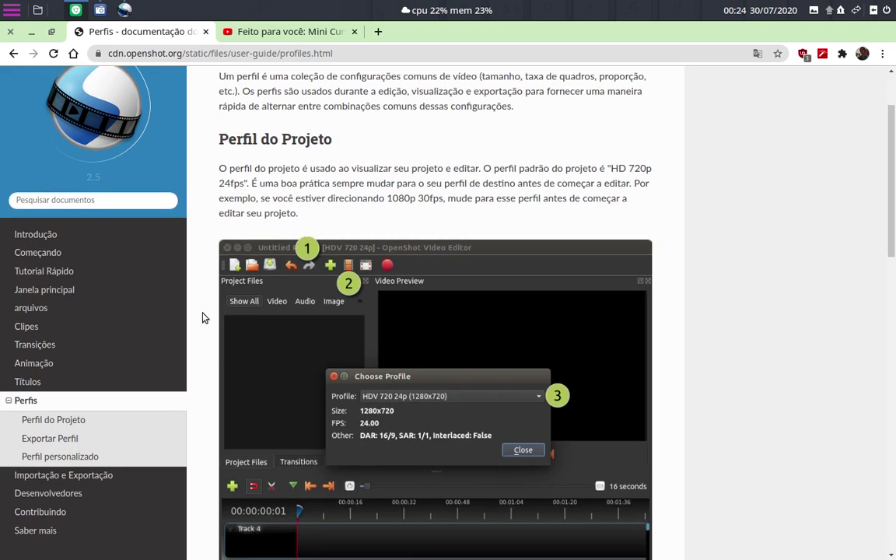
{"action": "scroll", "coordinate": [191, 234], "scroll_direction": "down", "scroll_amount": 3}
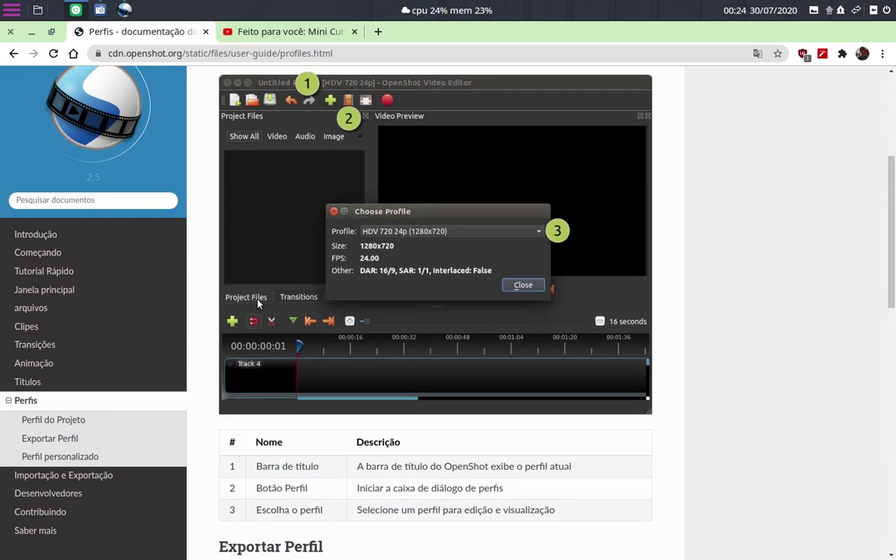
{"action": "left_click", "coordinate": [75, 11]}
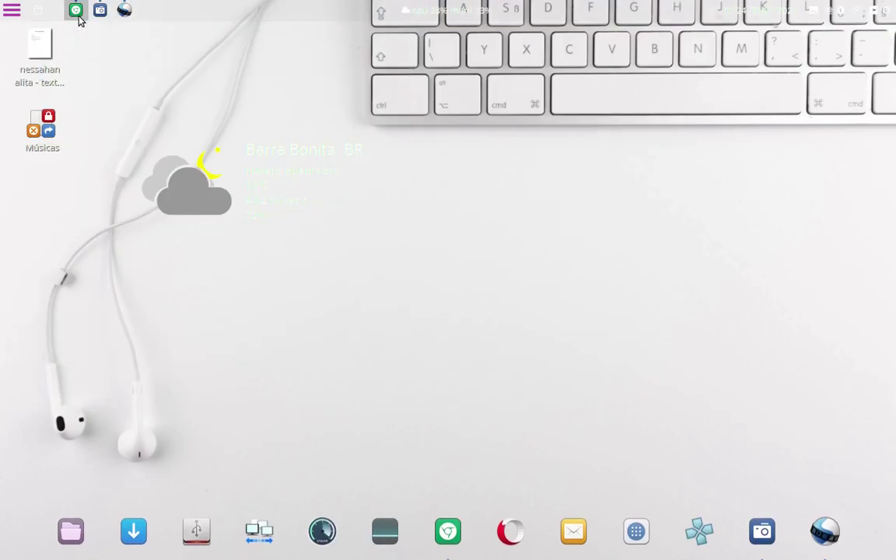
{"action": "left_click", "coordinate": [125, 10]}
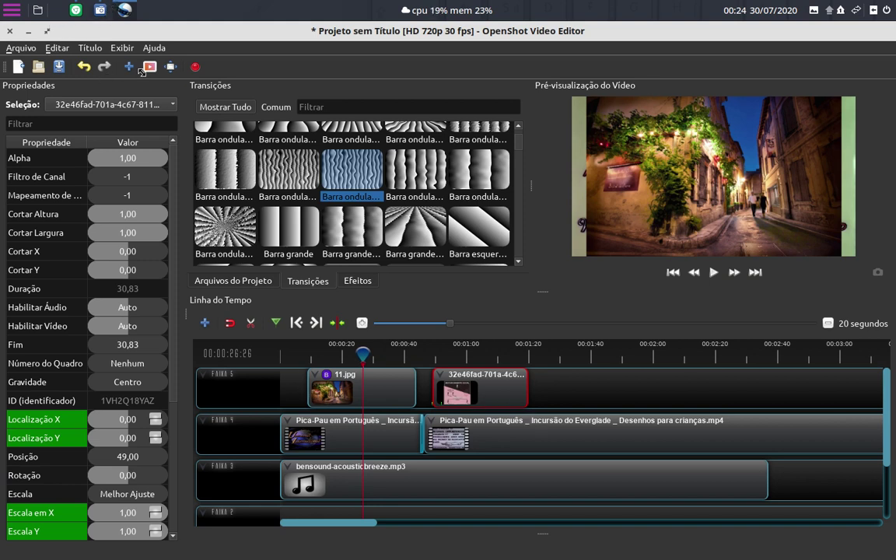
- Minimize and restore the OpenShot window twice, then bring up the application launcher
{"action": "left_click", "coordinate": [10, 33]}
{"action": "left_click", "coordinate": [117, 13]}
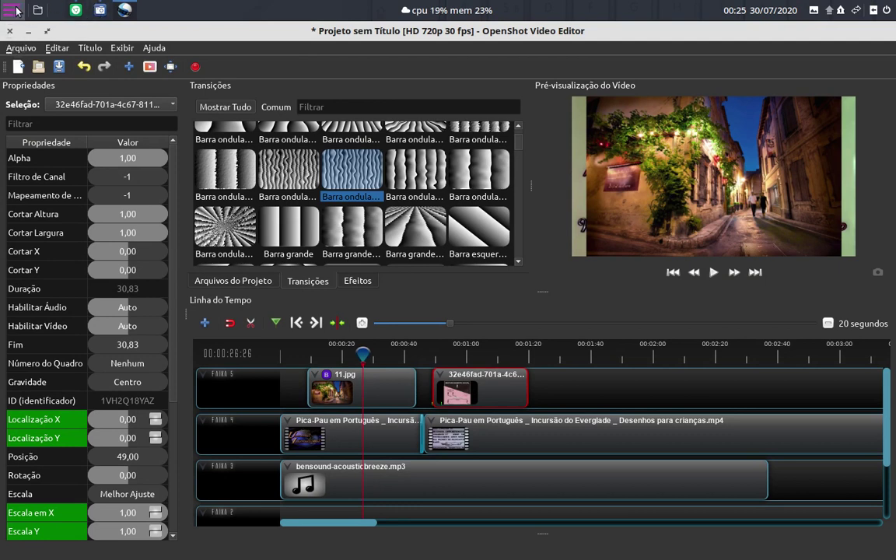
{"action": "left_click", "coordinate": [118, 13]}
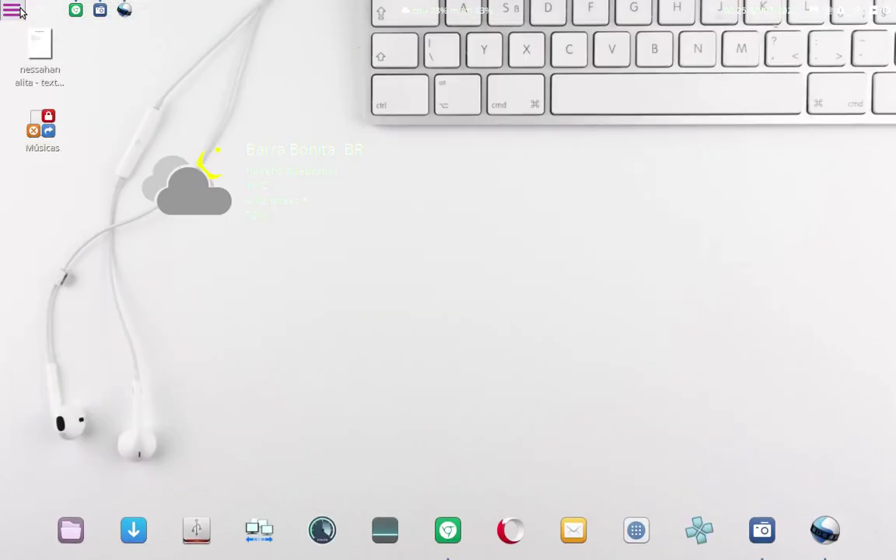
{"action": "left_click", "coordinate": [122, 14]}
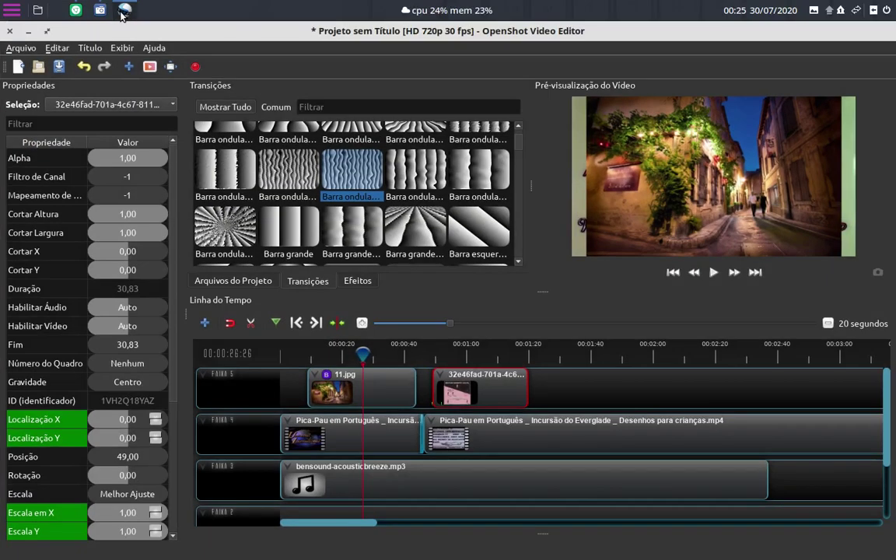
{"action": "left_click", "coordinate": [11, 10]}
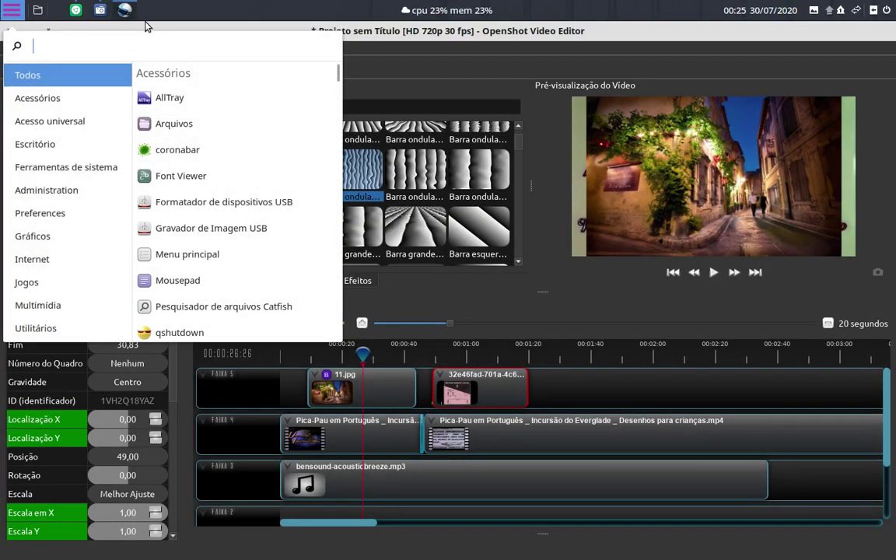
- Search 'moni' to launch System Monitor and locate openshot-qt in the process list
{"action": "type", "text": "moni"}
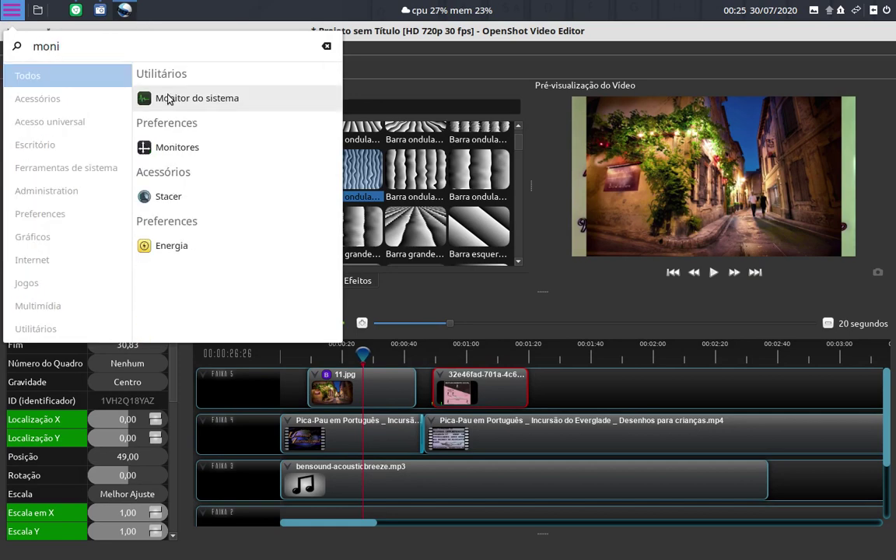
{"action": "left_click", "coordinate": [171, 95]}
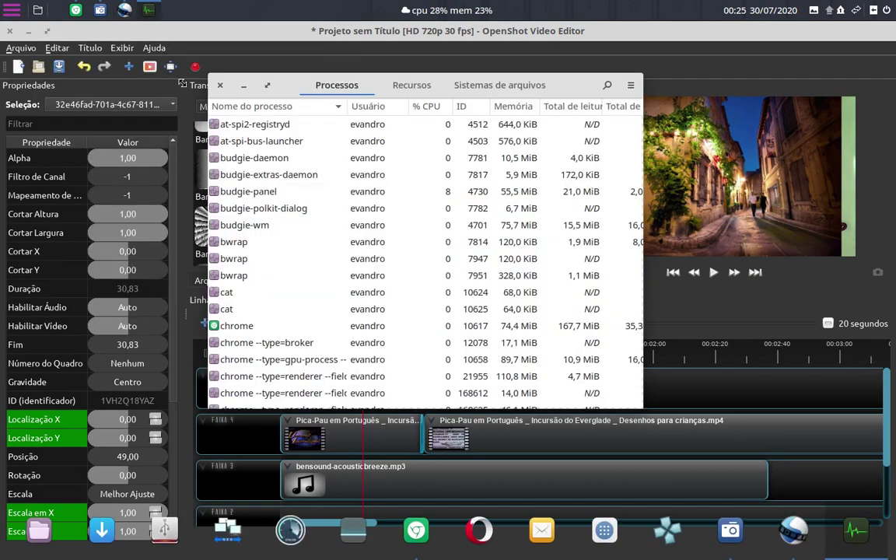
{"action": "scroll", "coordinate": [264, 227], "scroll_direction": "down", "scroll_amount": 3}
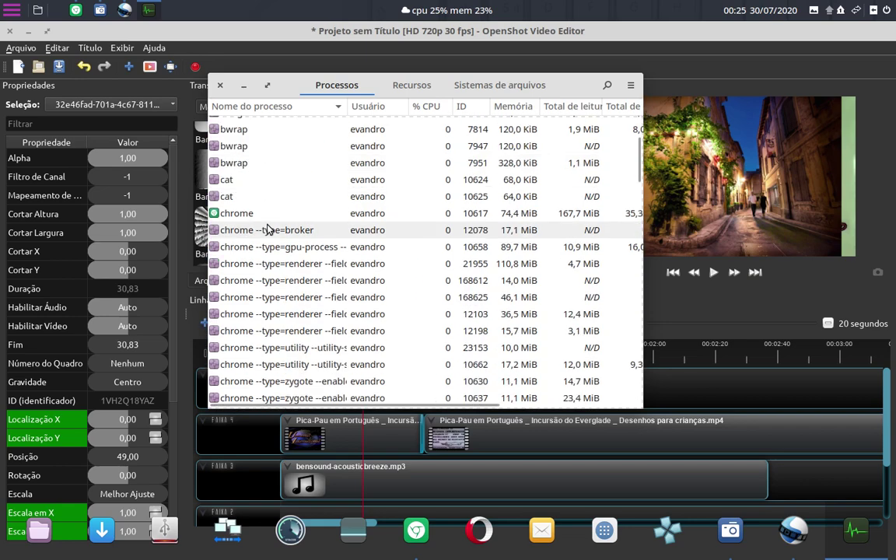
{"action": "scroll", "coordinate": [272, 183], "scroll_direction": "up", "scroll_amount": 2}
{"action": "scroll", "coordinate": [272, 179], "scroll_direction": "up", "scroll_amount": 1}
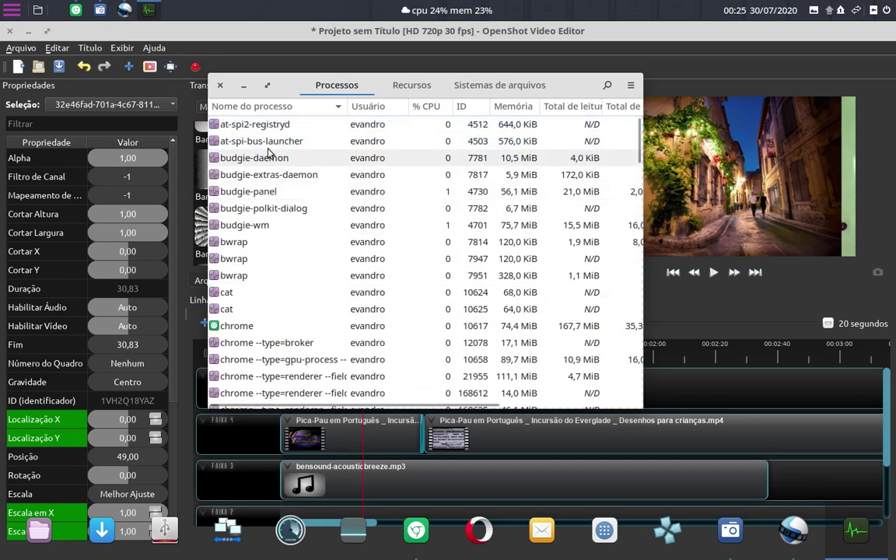
{"action": "scroll", "coordinate": [282, 247], "scroll_direction": "down", "scroll_amount": 2}
{"action": "scroll", "coordinate": [282, 247], "scroll_direction": "down", "scroll_amount": 4}
{"action": "scroll", "coordinate": [281, 246], "scroll_direction": "down", "scroll_amount": 6}
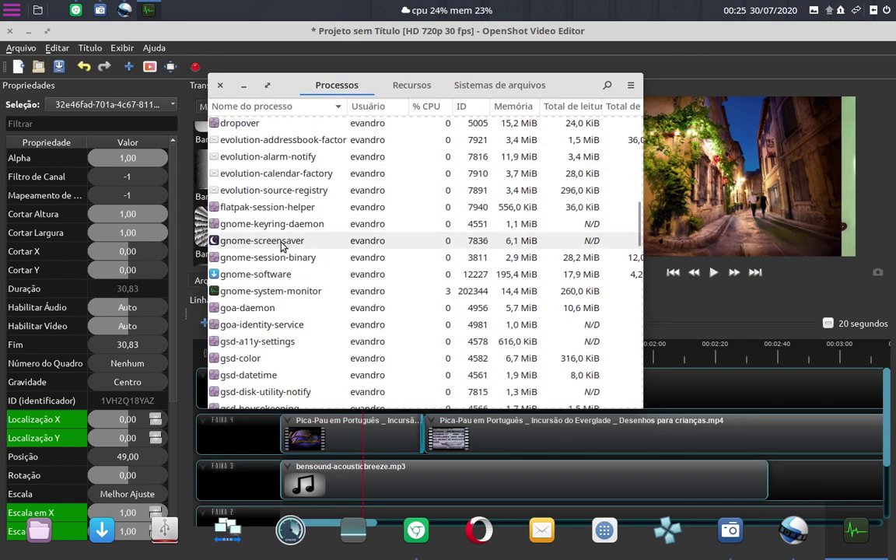
{"action": "scroll", "coordinate": [282, 246], "scroll_direction": "down", "scroll_amount": 6}
{"action": "scroll", "coordinate": [272, 278], "scroll_direction": "down", "scroll_amount": 5}
{"action": "scroll", "coordinate": [274, 280], "scroll_direction": "down", "scroll_amount": 4}
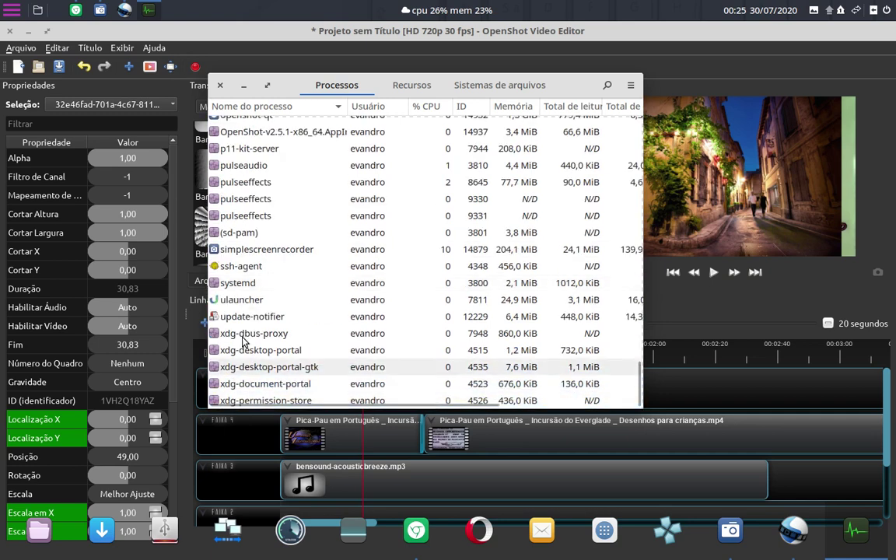
{"action": "scroll", "coordinate": [233, 194], "scroll_direction": "up", "scroll_amount": 2}
- Kill the openshot-qt process with Matar from its context menu
{"action": "left_click", "coordinate": [240, 193]}
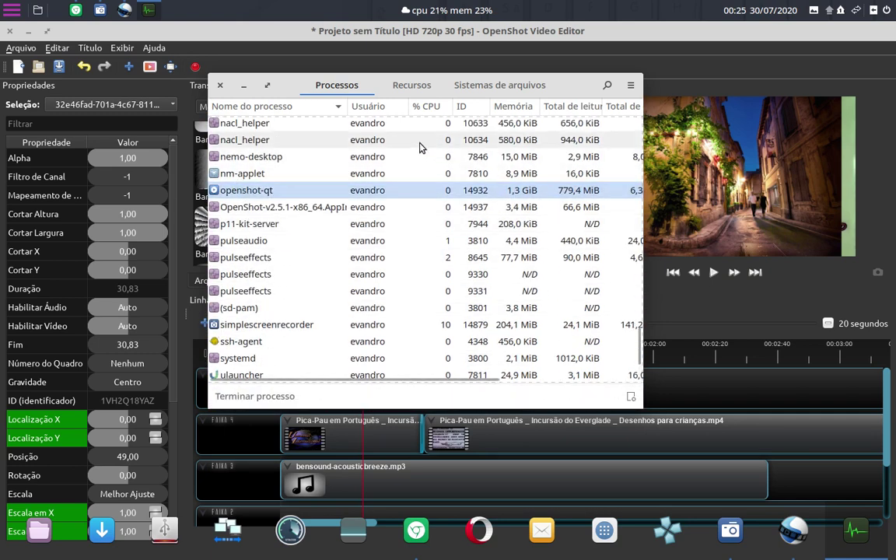
{"action": "right_click", "coordinate": [263, 192]}
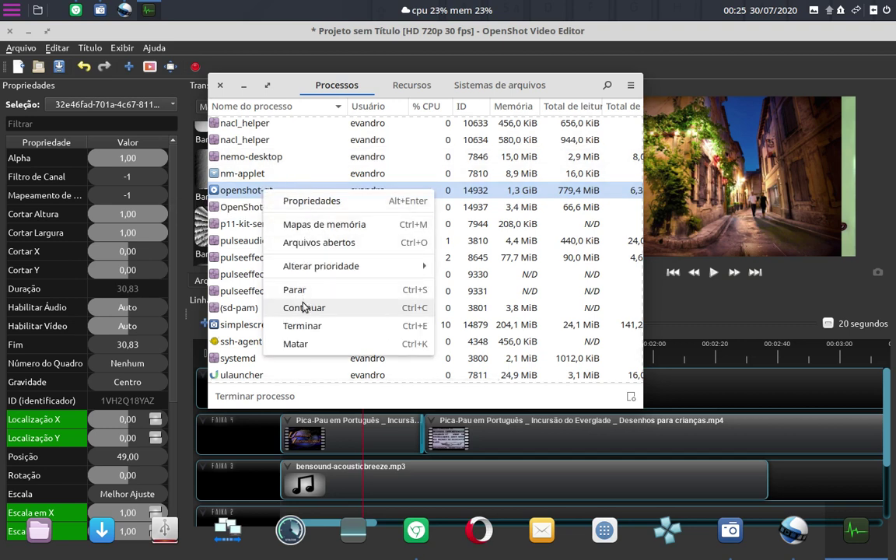
{"action": "left_click", "coordinate": [305, 345]}
- Confirm Matar processo and close the System Monitor window
{"action": "left_click", "coordinate": [458, 297]}
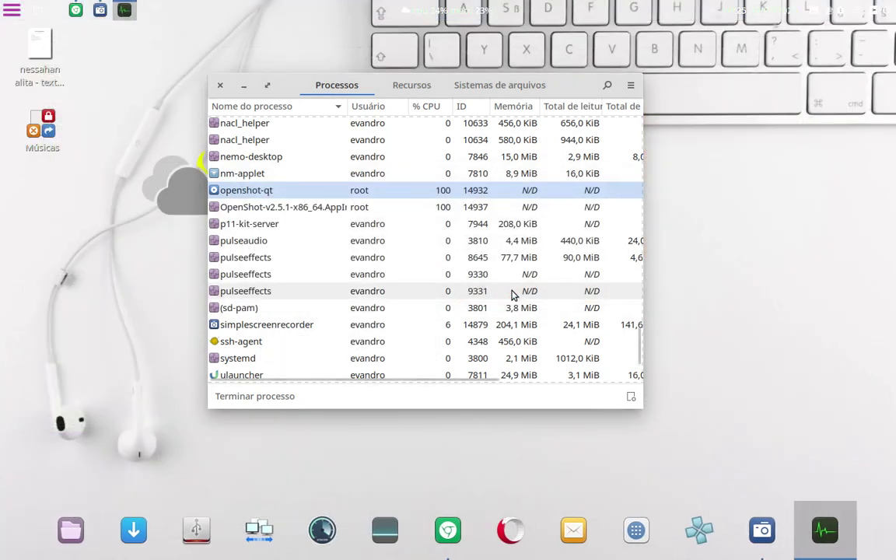
{"action": "left_click", "coordinate": [12, 10]}
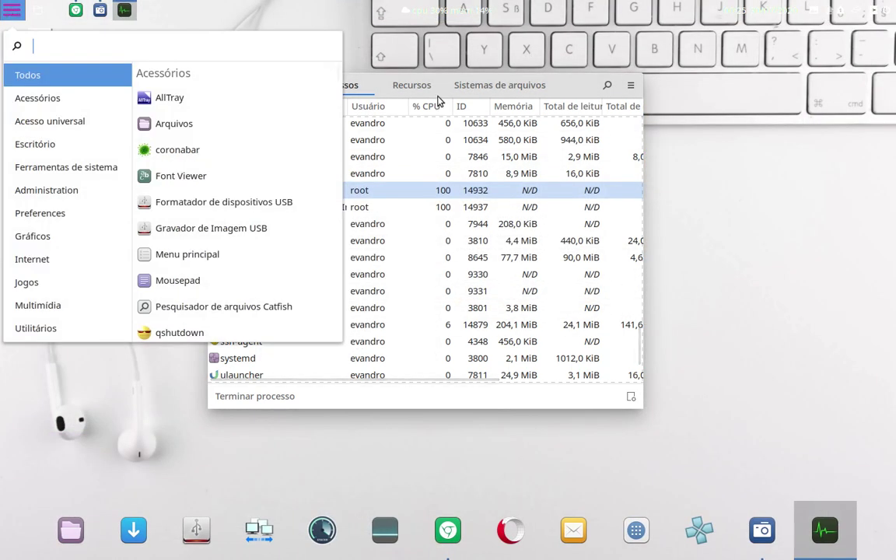
{"action": "left_click", "coordinate": [389, 84]}
{"action": "left_click", "coordinate": [219, 84]}
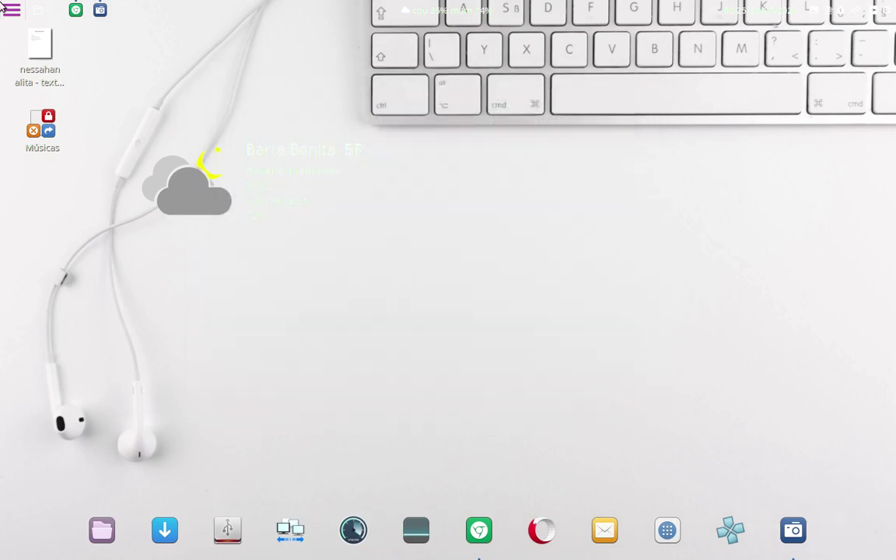
- Relaunch OpenShot from Multimídia, accept the recovered-project message, and maximize the window
{"action": "left_click", "coordinate": [12, 10]}
{"action": "left_click", "coordinate": [22, 307]}
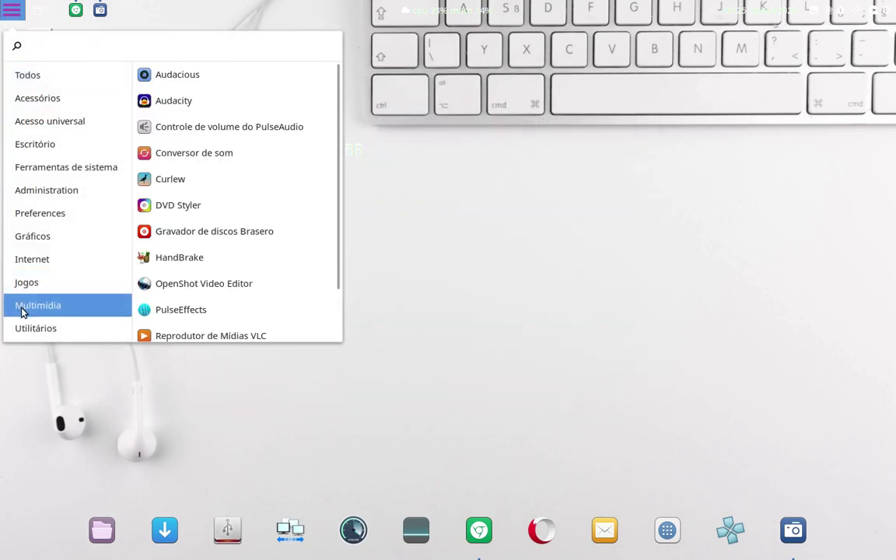
{"action": "left_click", "coordinate": [194, 311]}
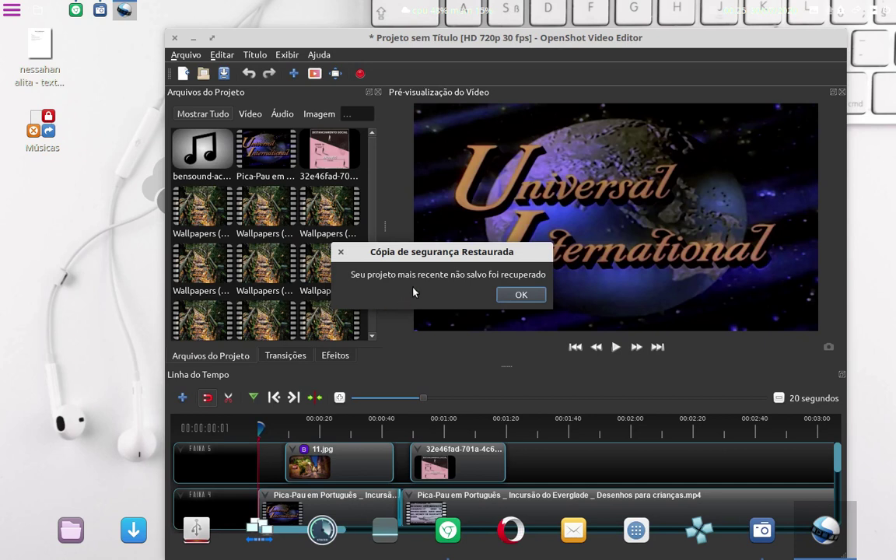
{"action": "left_click", "coordinate": [521, 296]}
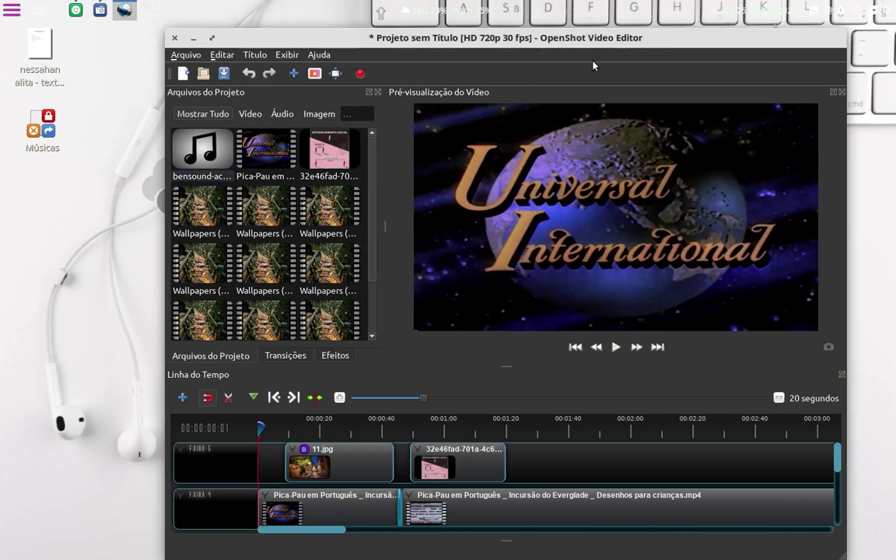
{"action": "double_click", "coordinate": [601, 40]}
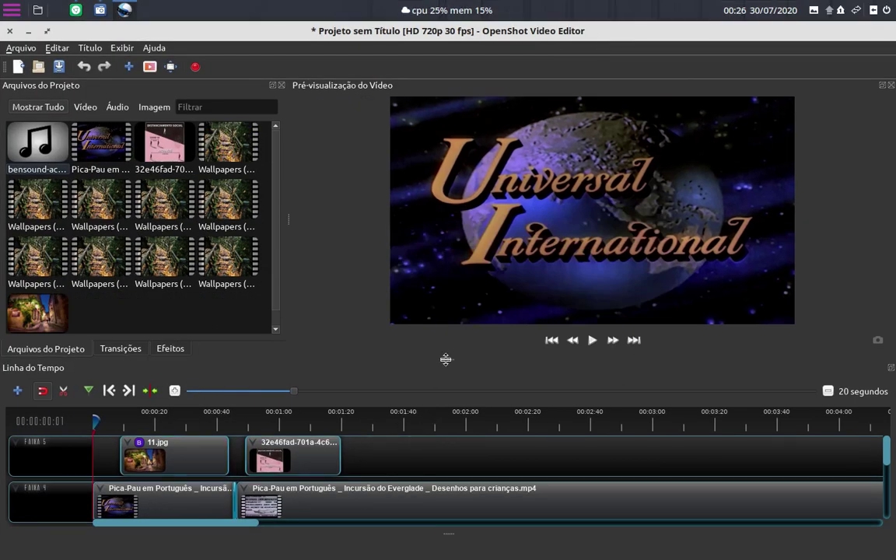
- Enlarge the timeline to show the third track and switch the view to Mostrar Tudo
{"action": "mouse_move", "coordinate": [444, 359]}
{"action": "left_mouse_down"}
{"action": "mouse_move", "coordinate": [435, 301]}
{"action": "mouse_move", "coordinate": [436, 328]}
{"action": "left_mouse_up"}
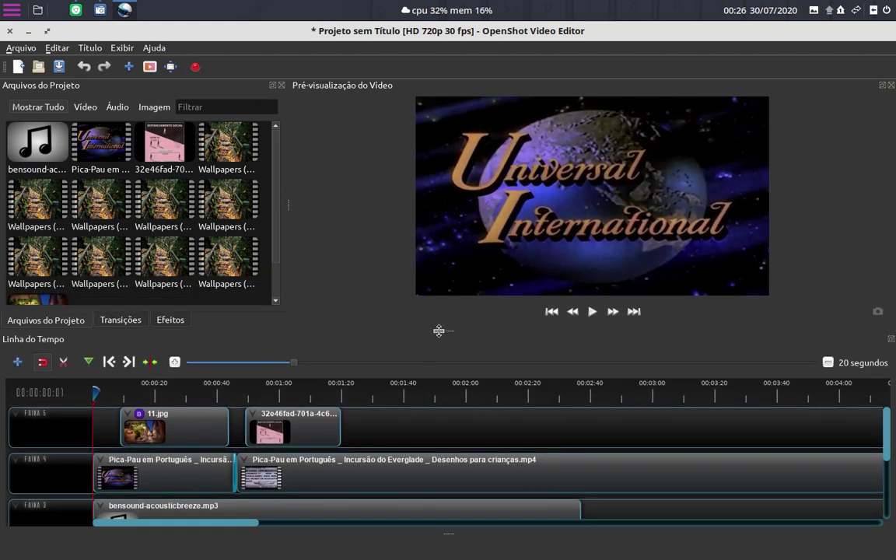
{"action": "left_click", "coordinate": [123, 48]}
{"action": "mouse_move", "coordinate": [122, 87]}
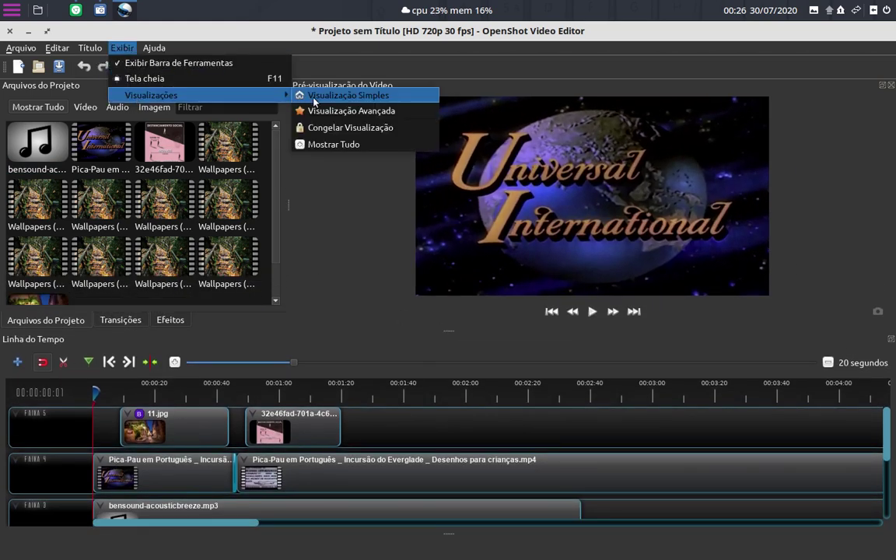
{"action": "left_click", "coordinate": [323, 147]}
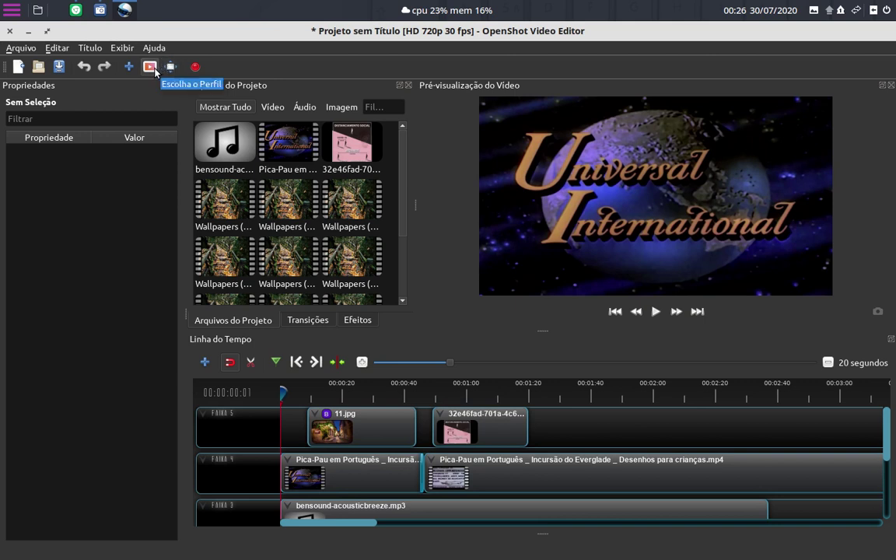
- Review the project profile list and keep HD 720p 30 fps
{"action": "left_click", "coordinate": [153, 71]}
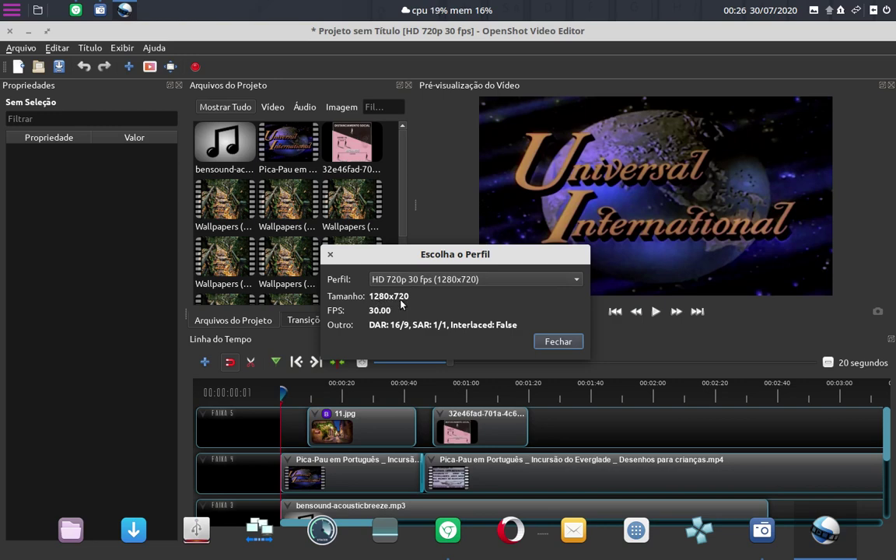
{"action": "left_click", "coordinate": [570, 282]}
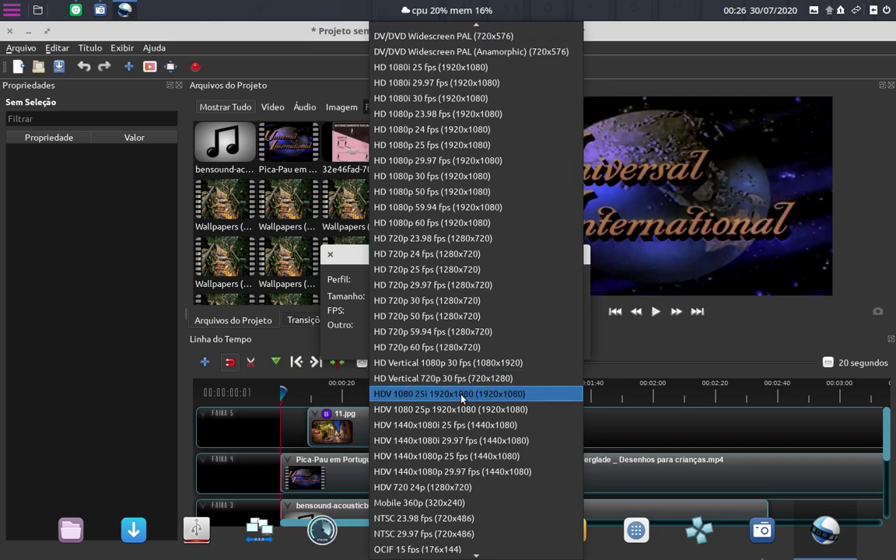
{"action": "left_click", "coordinate": [704, 50]}
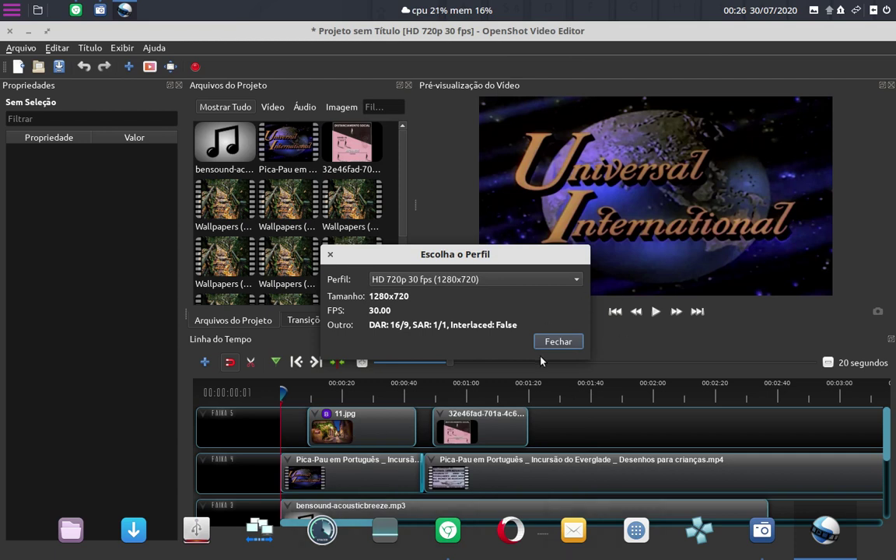
{"action": "left_click", "coordinate": [559, 342]}
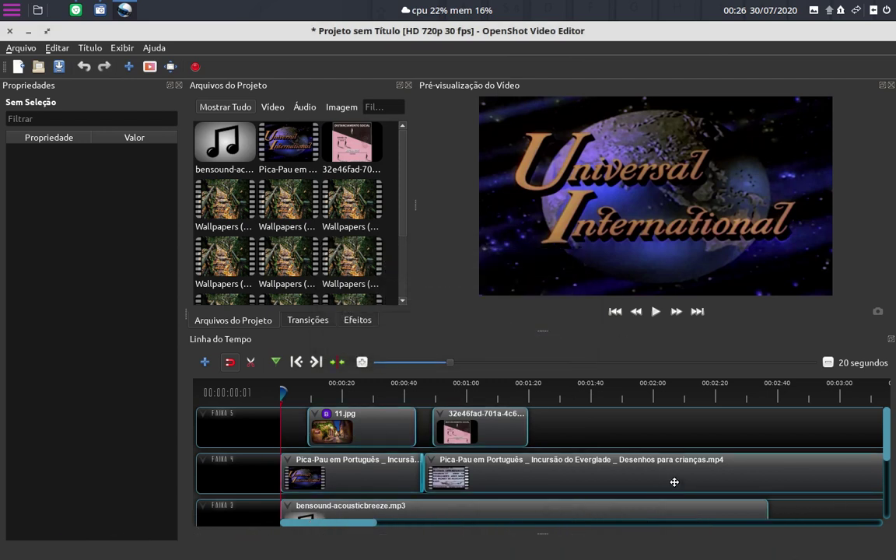
- Switch to the Perfis documentation page and scroll down to 'Perfil personalizado'
{"action": "left_click", "coordinate": [75, 11]}
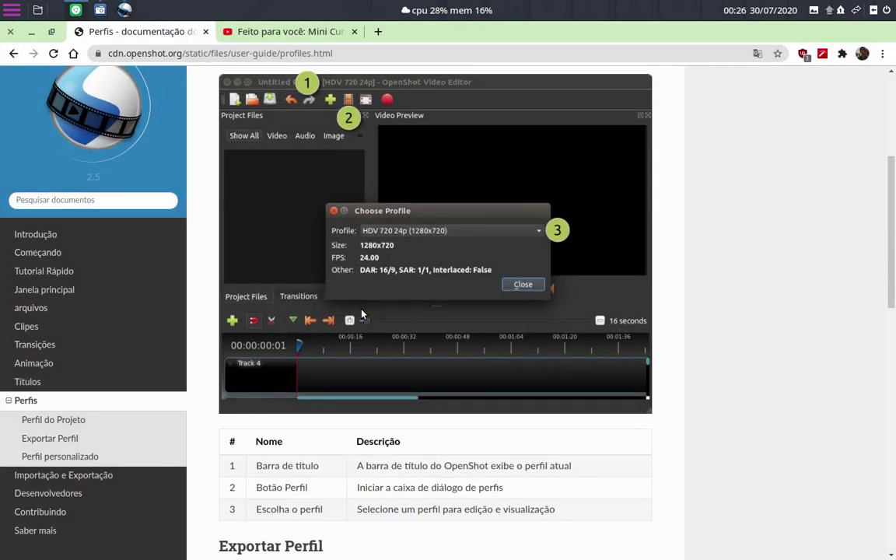
{"action": "scroll", "coordinate": [290, 330], "scroll_direction": "down", "scroll_amount": 2}
{"action": "scroll", "coordinate": [266, 410], "scroll_direction": "down", "scroll_amount": 2}
{"action": "scroll", "coordinate": [251, 403], "scroll_direction": "down", "scroll_amount": 2}
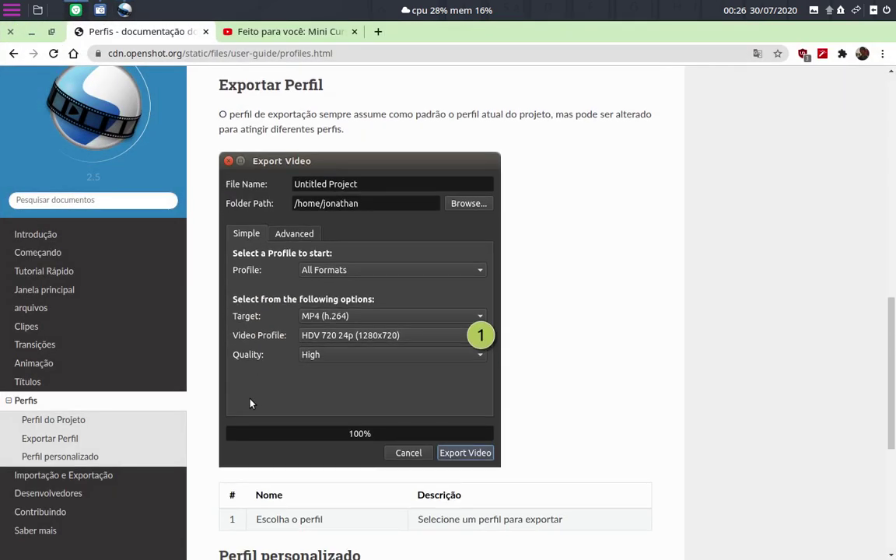
{"action": "scroll", "coordinate": [233, 315], "scroll_direction": "down", "scroll_amount": 2}
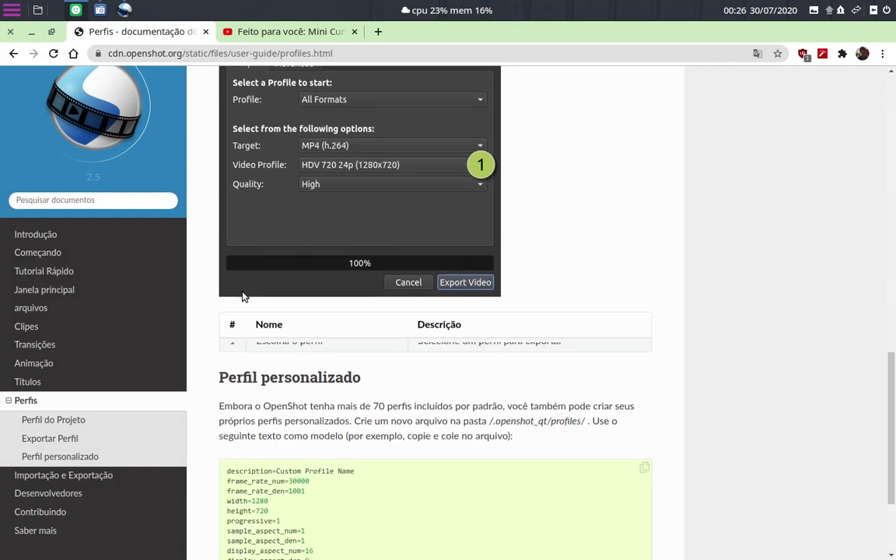
{"action": "scroll", "coordinate": [242, 296], "scroll_direction": "down", "scroll_amount": 2}
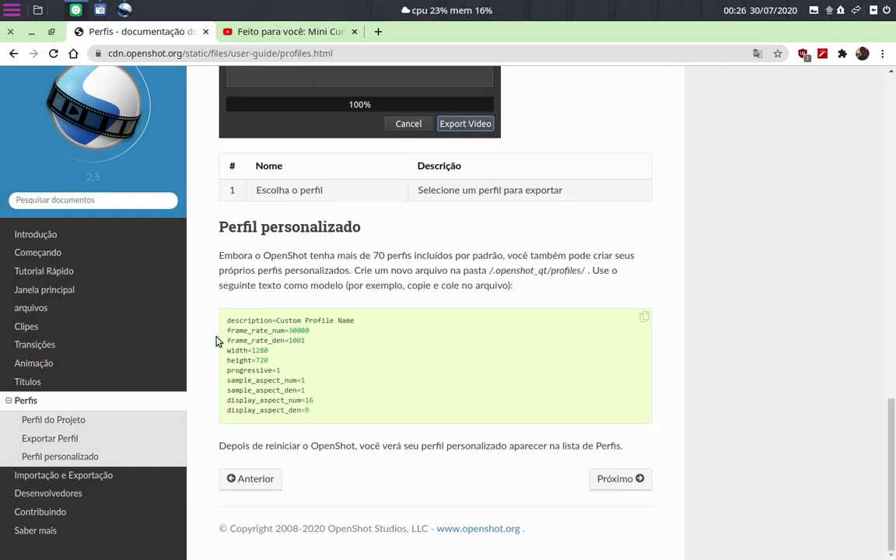
- Highlight the custom profile template and profiles-folder notes, then go to Importação e Exportação
{"action": "left_click_drag", "start_coordinate": [236, 320], "coordinate": [338, 320]}
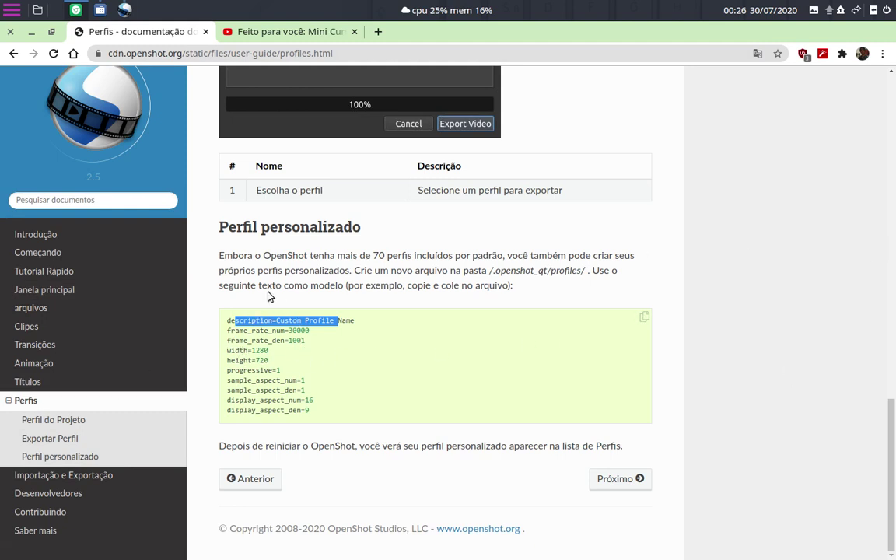
{"action": "left_click", "coordinate": [490, 267]}
{"action": "left_click_drag", "start_coordinate": [490, 266], "coordinate": [292, 322]}
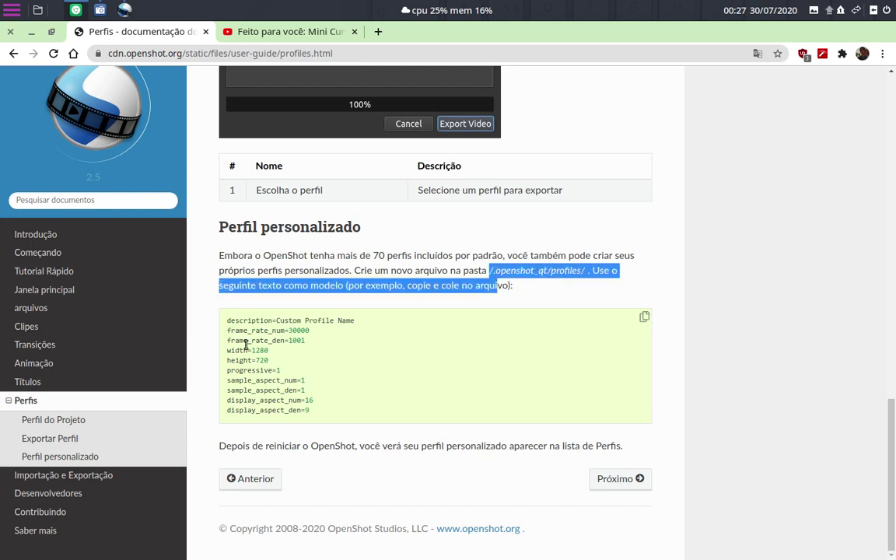
{"action": "left_click_drag", "start_coordinate": [318, 445], "coordinate": [457, 446]}
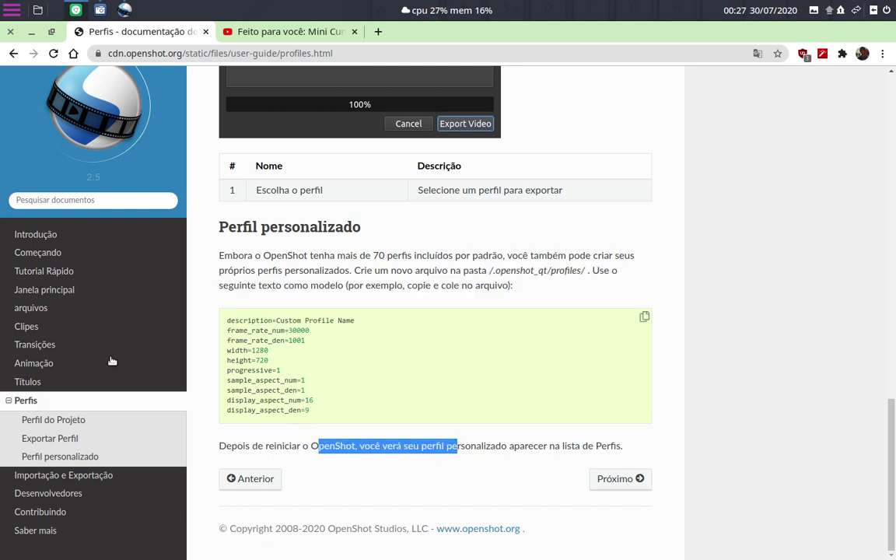
{"action": "left_click", "coordinate": [46, 476]}
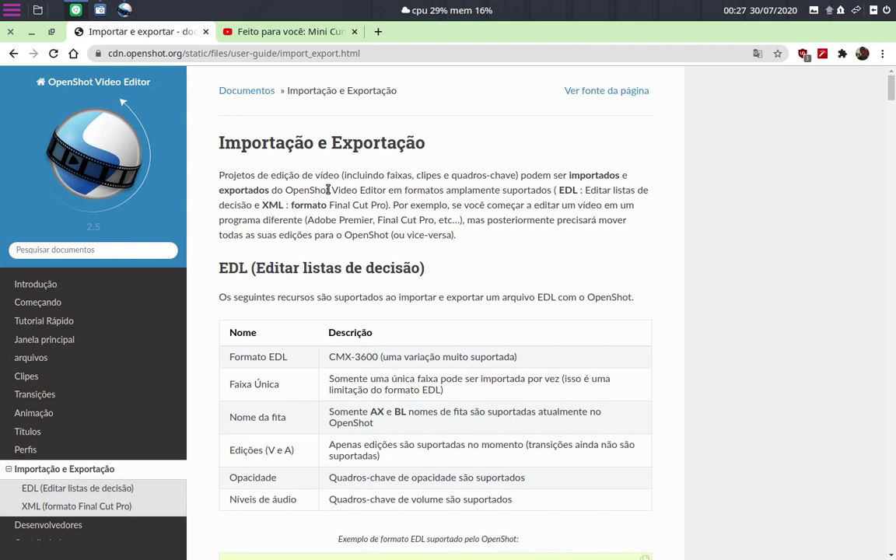
{"action": "scroll", "coordinate": [327, 190], "scroll_direction": "down", "scroll_amount": 1}
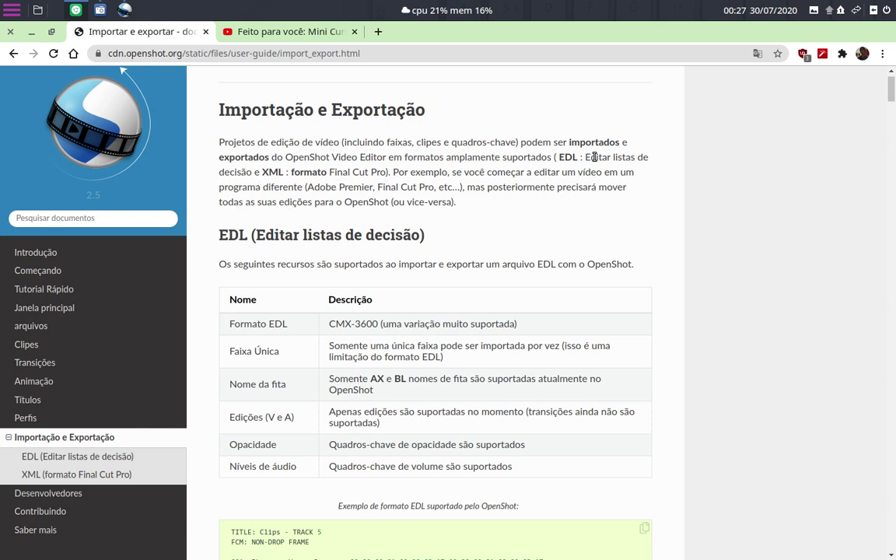
{"action": "scroll", "coordinate": [281, 253], "scroll_direction": "down", "scroll_amount": 1}
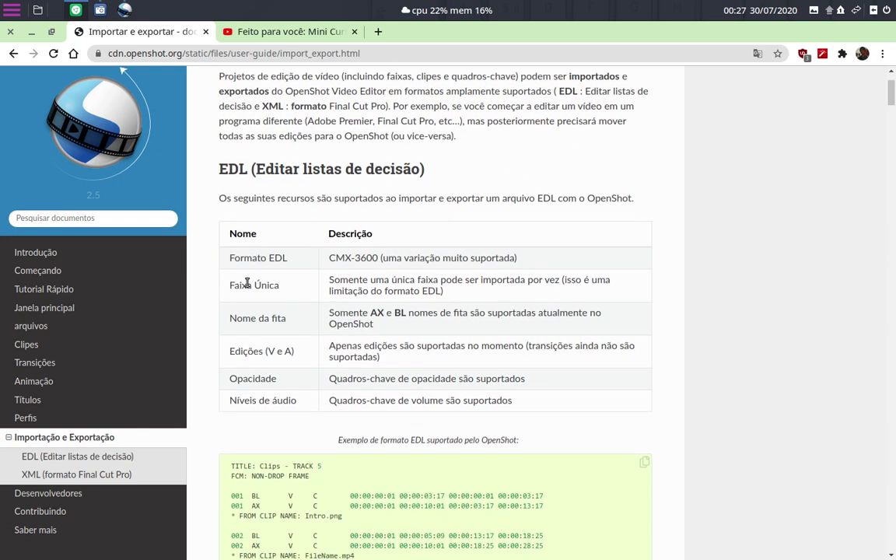
{"action": "scroll", "coordinate": [381, 303], "scroll_direction": "down", "scroll_amount": 2}
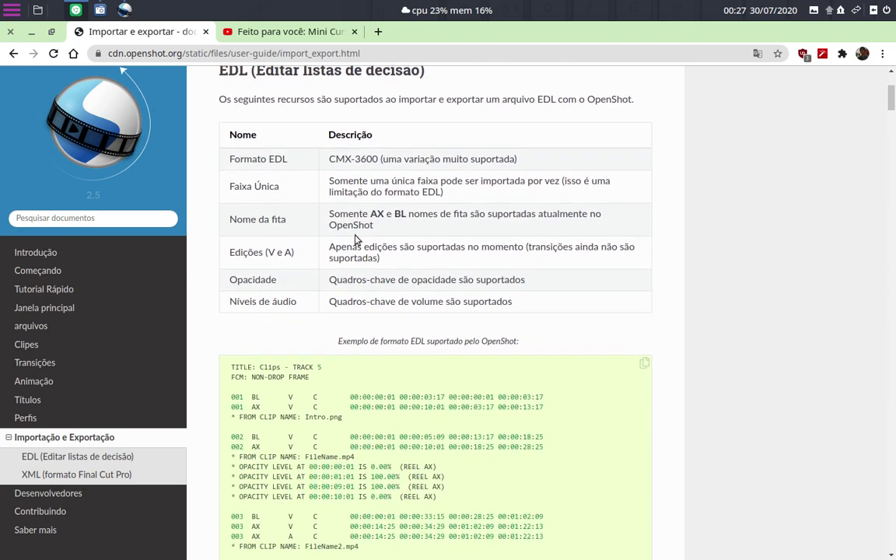
{"action": "scroll", "coordinate": [342, 347], "scroll_direction": "down", "scroll_amount": 3}
{"action": "scroll", "coordinate": [341, 344], "scroll_direction": "down", "scroll_amount": 3}
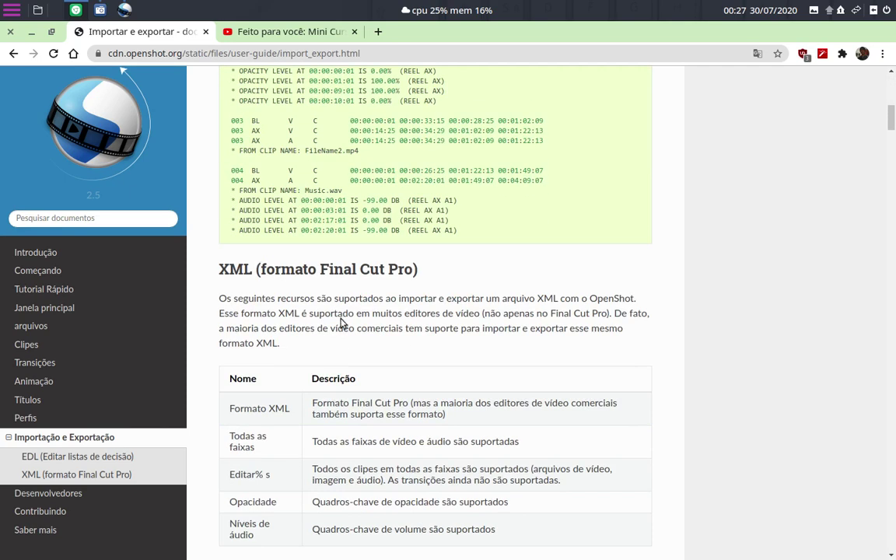
{"action": "scroll", "coordinate": [340, 303], "scroll_direction": "down", "scroll_amount": 3}
{"action": "scroll", "coordinate": [340, 327], "scroll_direction": "down", "scroll_amount": 3}
{"action": "scroll", "coordinate": [435, 350], "scroll_direction": "down", "scroll_amount": 6}
{"action": "scroll", "coordinate": [809, 249], "scroll_direction": "down", "scroll_amount": 6}
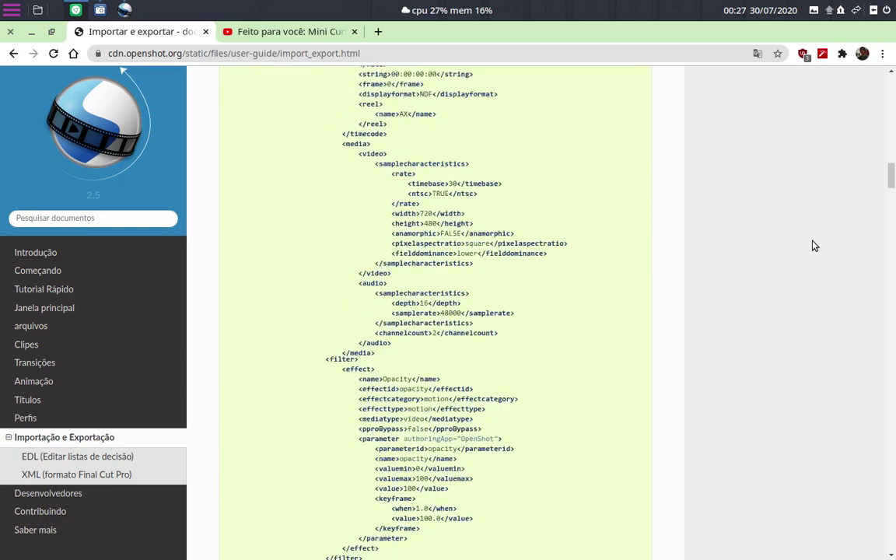
{"action": "scroll", "coordinate": [891, 373], "scroll_direction": "down", "scroll_amount": 3}
{"action": "left_click_drag", "start_coordinate": [891, 344], "coordinate": [893, 47]}
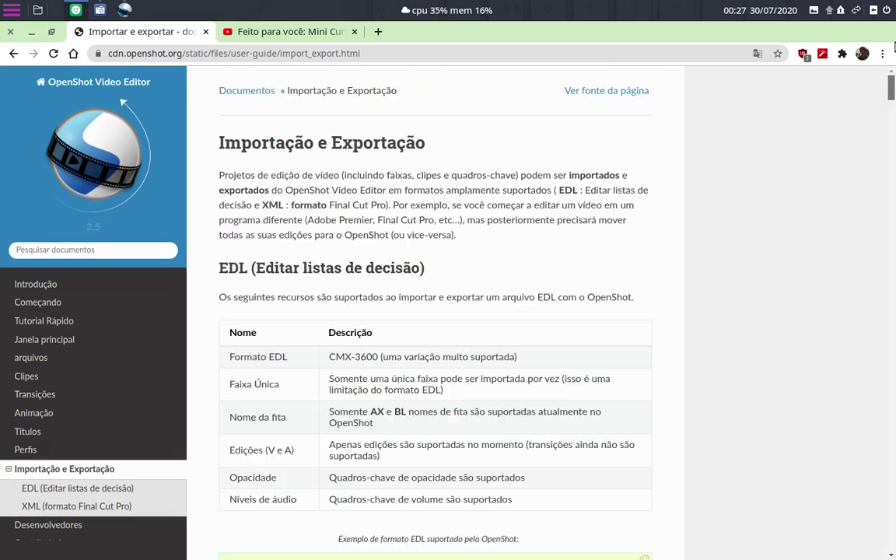
{"action": "scroll", "coordinate": [140, 376], "scroll_direction": "down", "scroll_amount": 2}
{"action": "scroll", "coordinate": [109, 337], "scroll_direction": "down", "scroll_amount": 3}
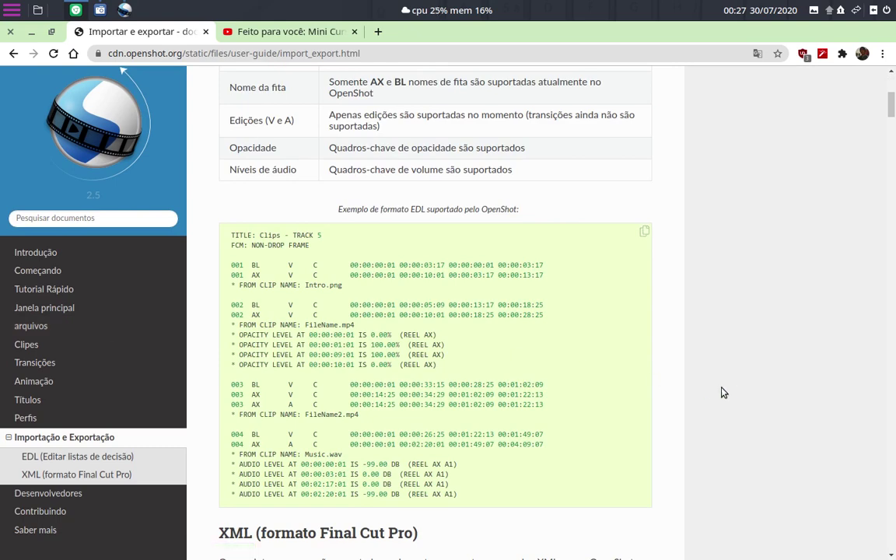
{"action": "scroll", "coordinate": [47, 400], "scroll_direction": "up", "scroll_amount": 1}
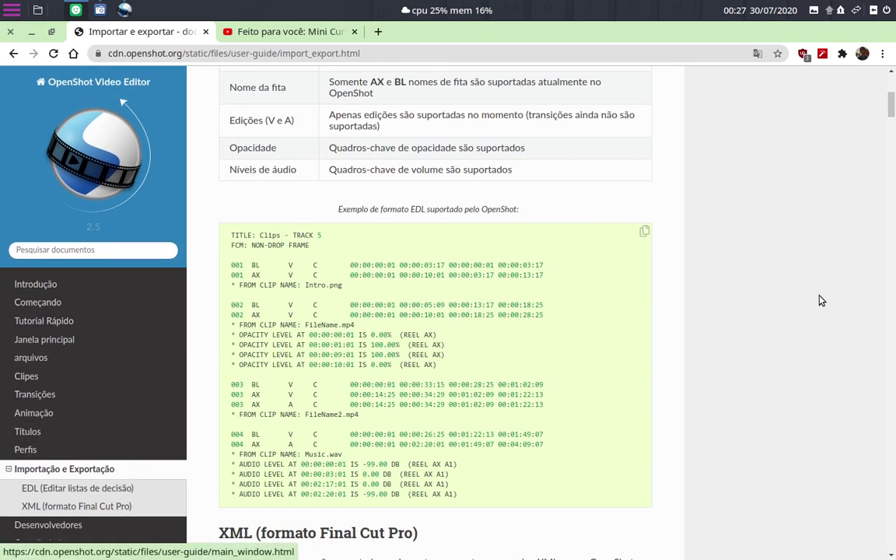
{"action": "scroll", "coordinate": [490, 192], "scroll_direction": "up", "scroll_amount": 3}
{"action": "scroll", "coordinate": [490, 192], "scroll_direction": "up", "scroll_amount": 2}
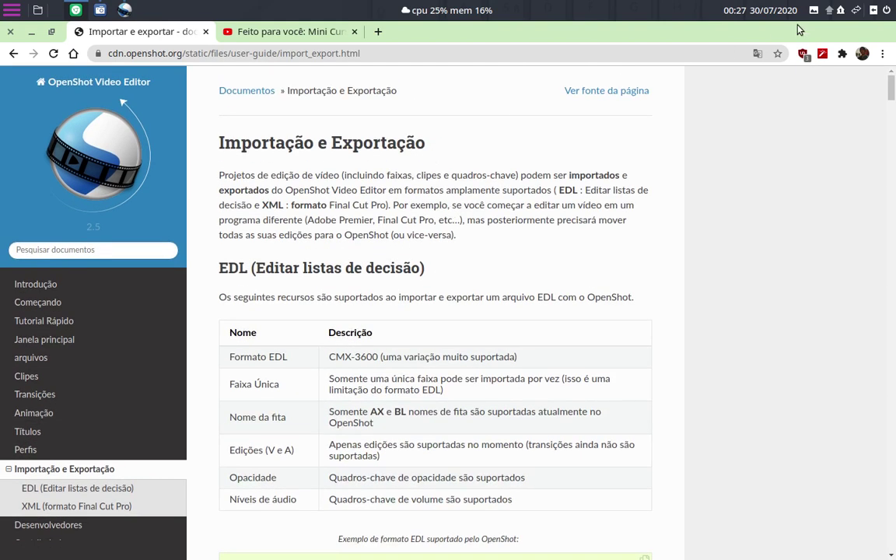
- On Faixa 5, move 11.jpg to the timeline start with the pink image right after it
{"action": "left_click", "coordinate": [28, 32]}
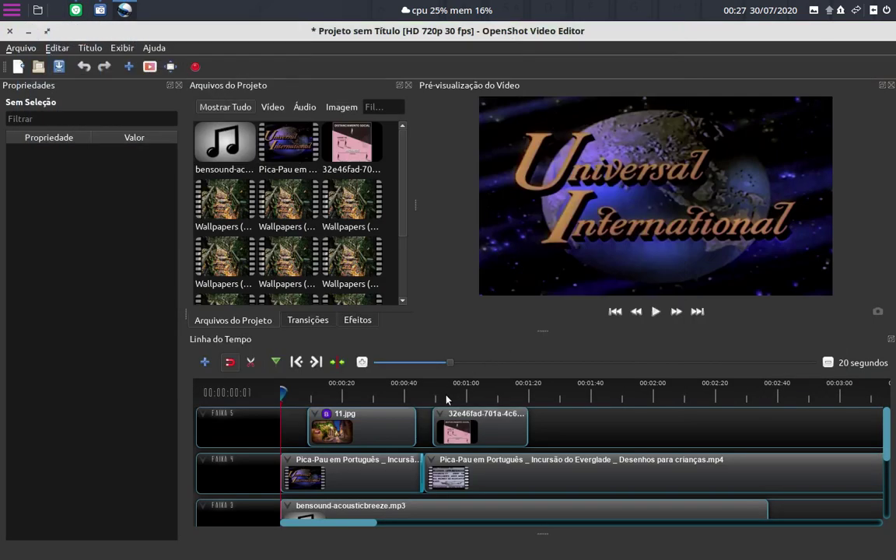
{"action": "left_click_drag", "start_coordinate": [471, 424], "coordinate": [455, 424]}
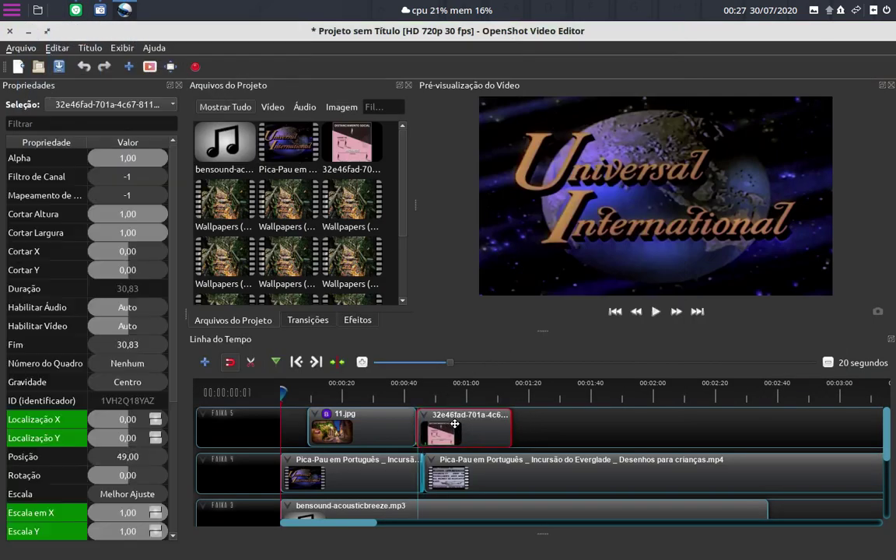
{"action": "left_click_drag", "start_coordinate": [362, 427], "coordinate": [334, 426]}
{"action": "left_click_drag", "start_coordinate": [456, 428], "coordinate": [428, 430]}
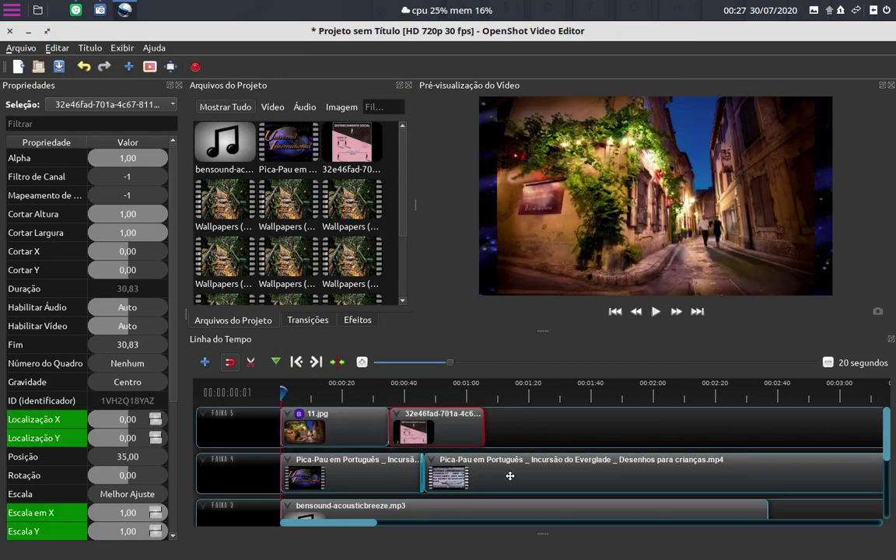
- Push the second Pica-Pau clip to position 65.80 and preview the timeline briefly
{"action": "left_click_drag", "start_coordinate": [510, 475], "coordinate": [531, 473]}
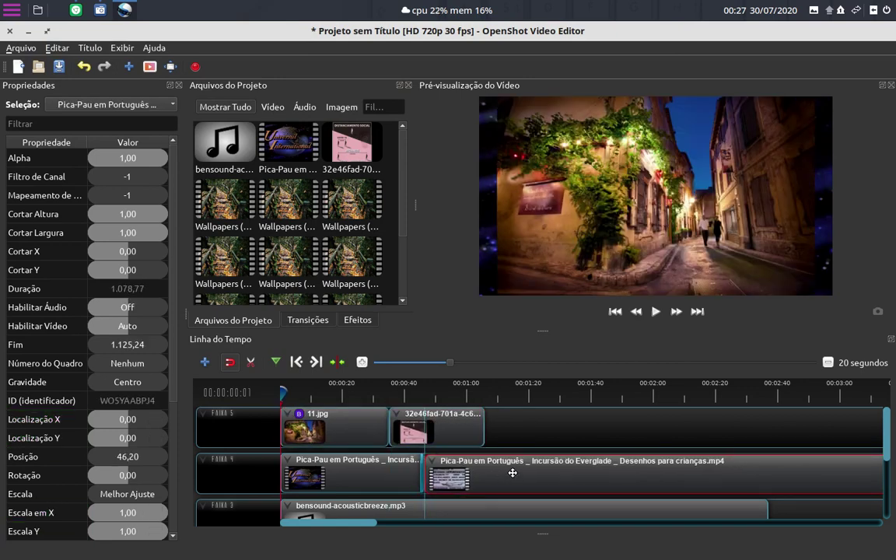
{"action": "left_click_drag", "start_coordinate": [531, 473], "coordinate": [571, 473]}
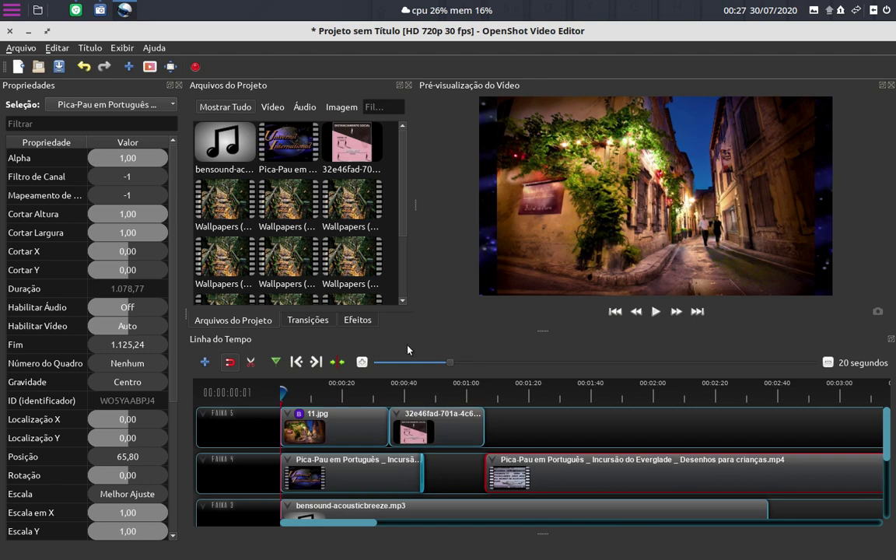
{"action": "left_click", "coordinate": [655, 311]}
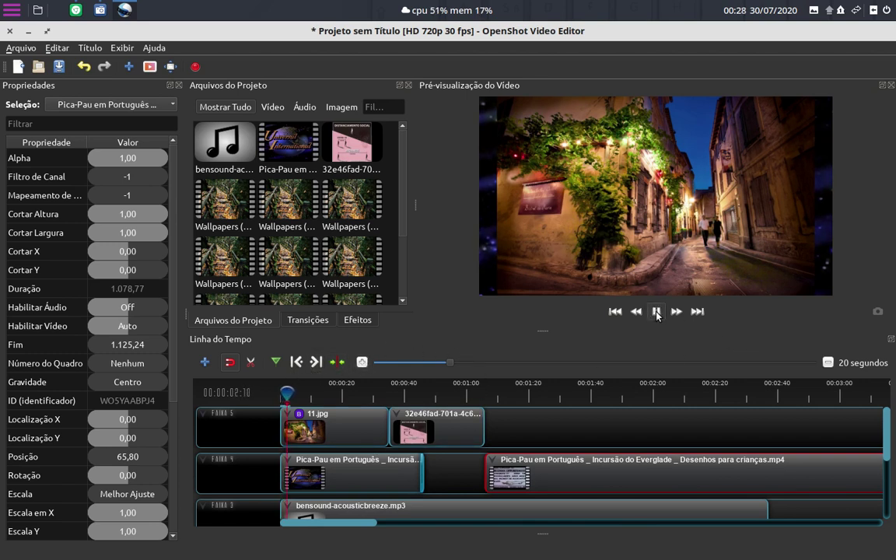
{"action": "left_click", "coordinate": [656, 311]}
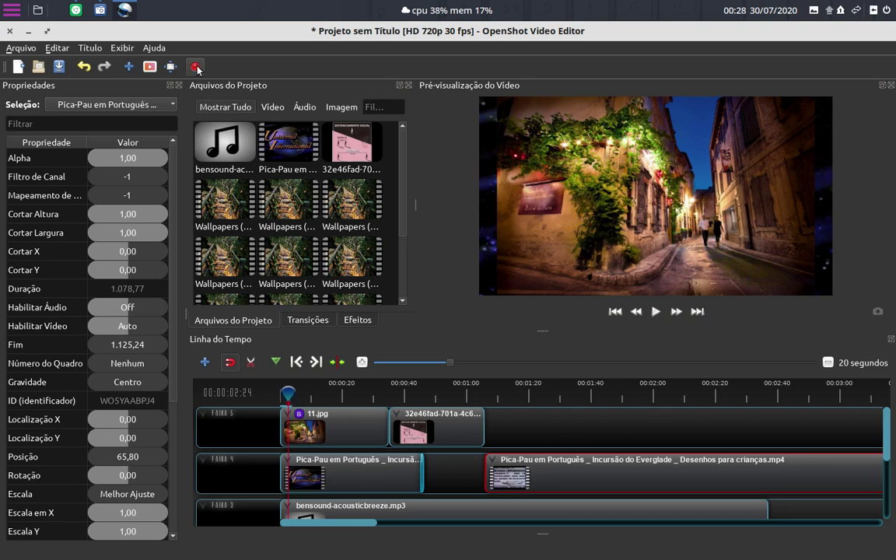
- Check the export folder and file name fields and keep the Todos os Formatos profile
{"action": "left_click", "coordinate": [197, 68]}
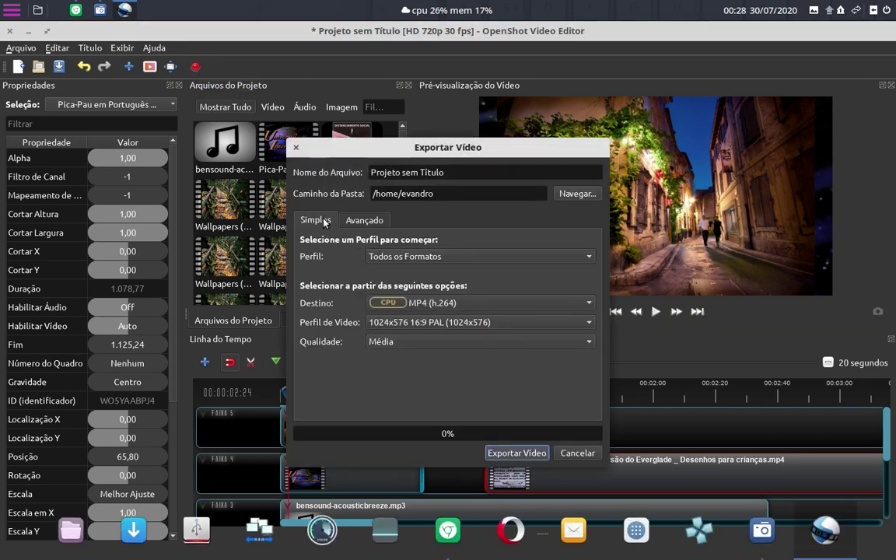
{"action": "left_click", "coordinate": [452, 192]}
{"action": "left_click", "coordinate": [403, 172]}
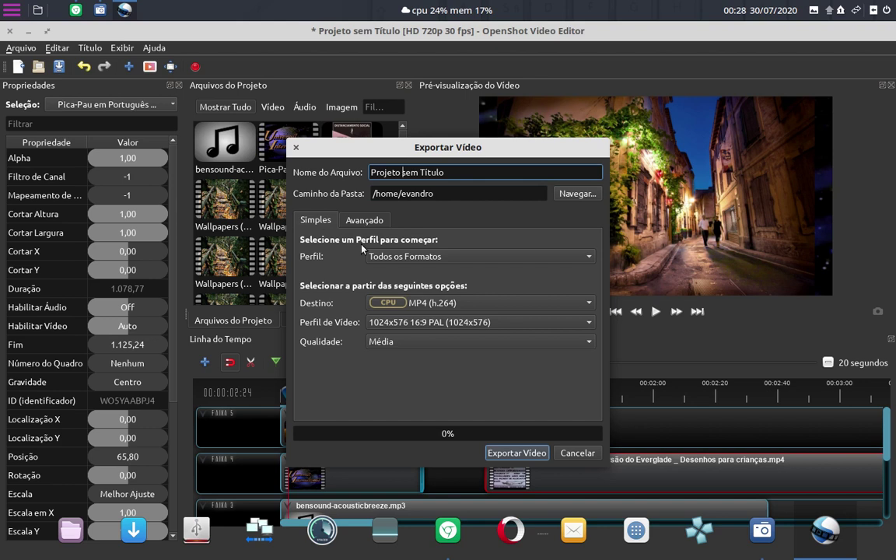
{"action": "left_click", "coordinate": [587, 259]}
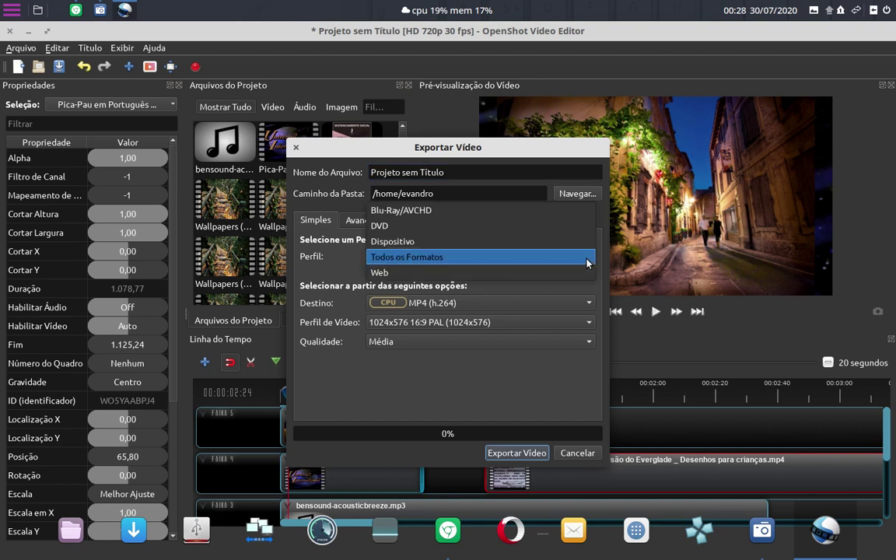
{"action": "left_click", "coordinate": [587, 263]}
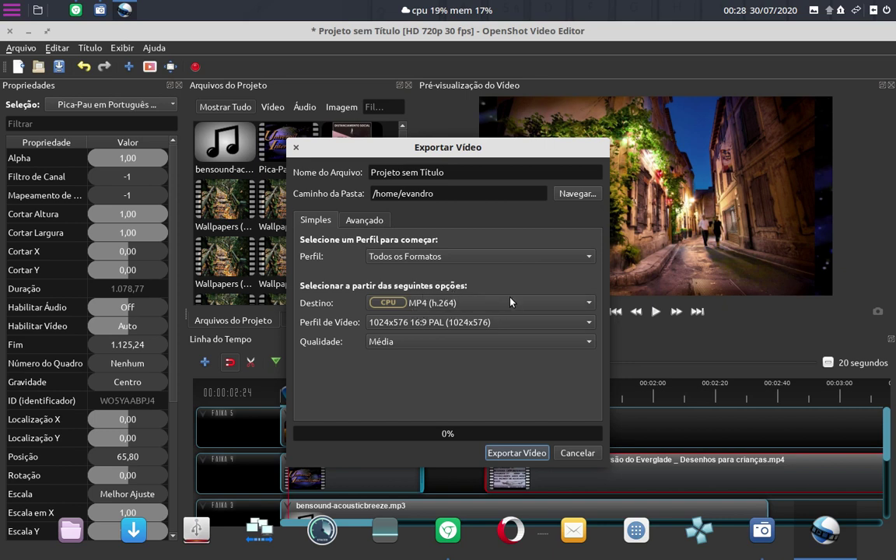
- Keep MP4 (h.264) as the target format and Média as the quality
{"action": "left_click", "coordinate": [596, 308]}
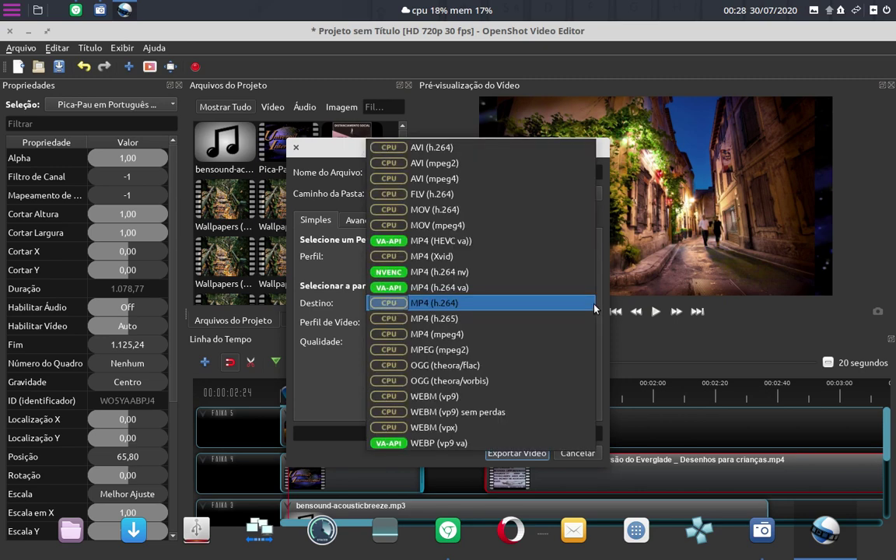
{"action": "left_click", "coordinate": [595, 309]}
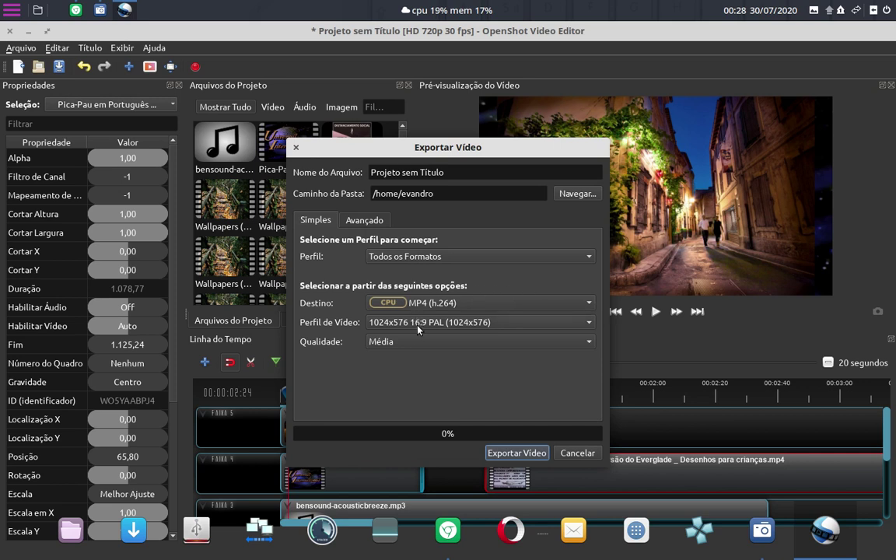
{"action": "left_click", "coordinate": [403, 344]}
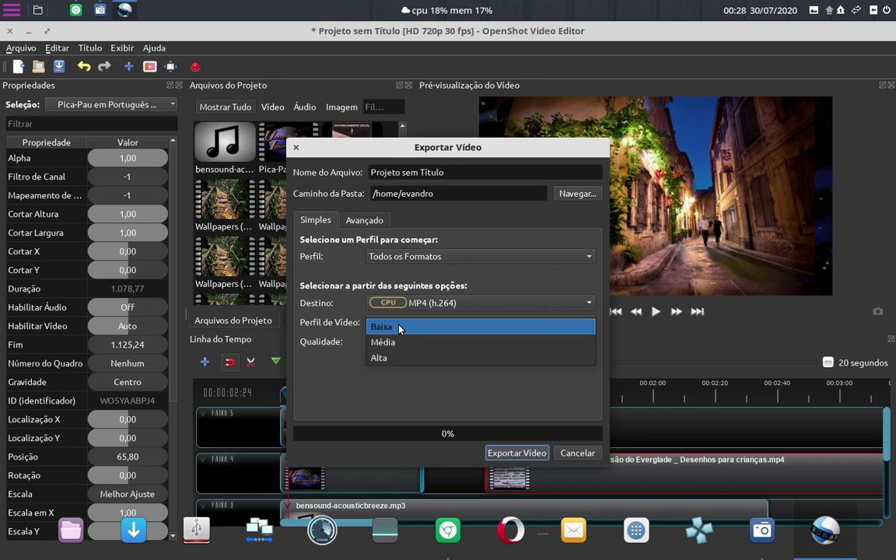
{"action": "left_click", "coordinate": [397, 343]}
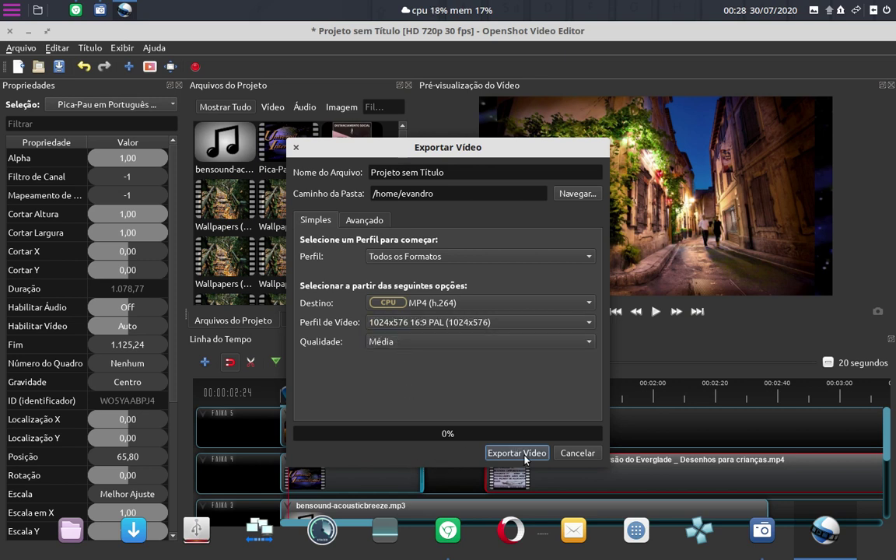
- In the Avançado tab, expand the Perfil, Sequências de Imagens, Vídeo and Áudio sections
{"action": "left_click", "coordinate": [362, 221]}
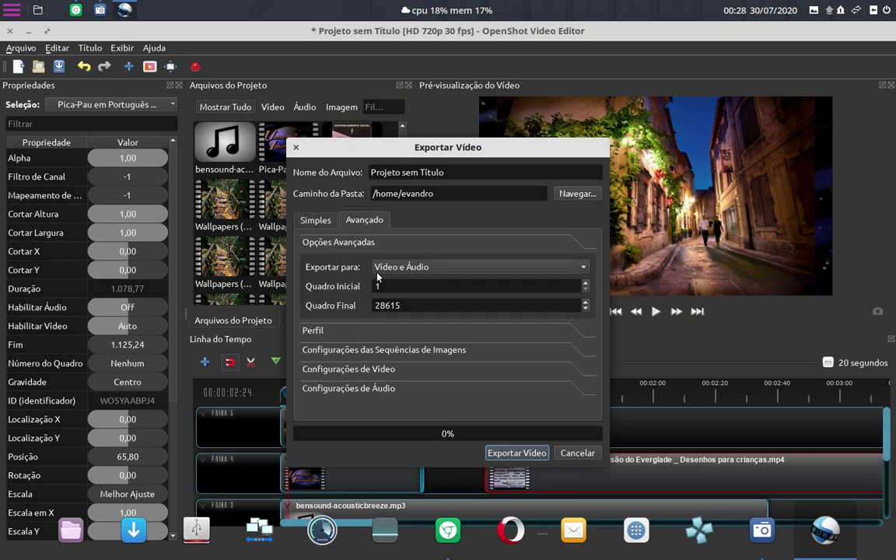
{"action": "left_click", "coordinate": [362, 331]}
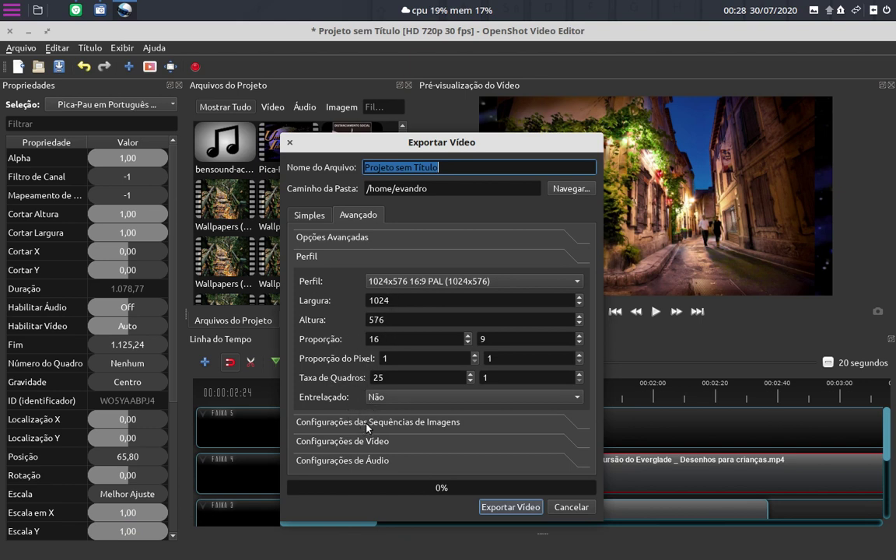
{"action": "left_click", "coordinate": [367, 426]}
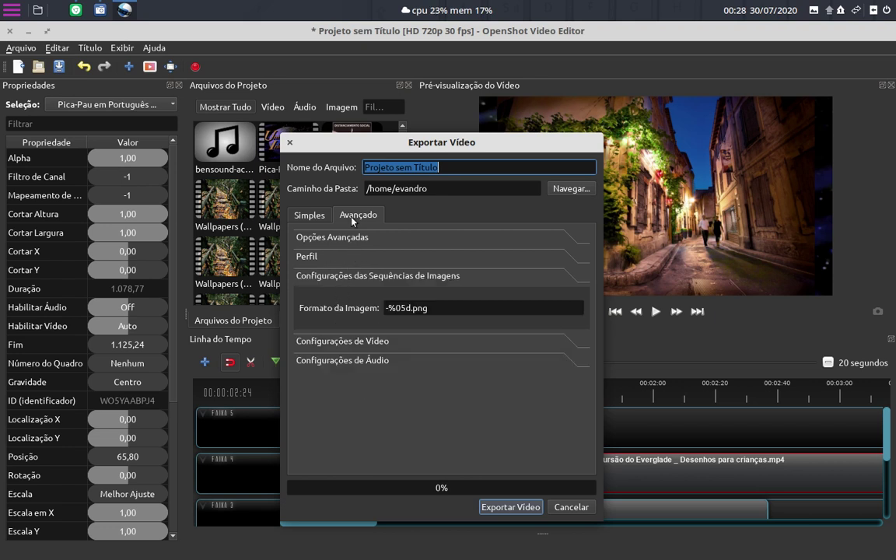
{"action": "left_click", "coordinate": [381, 343]}
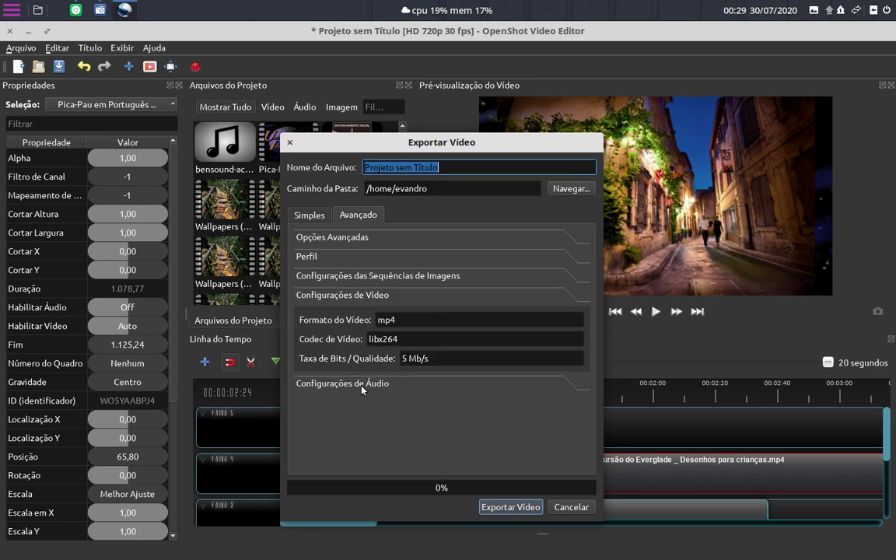
{"action": "left_click", "coordinate": [361, 385]}
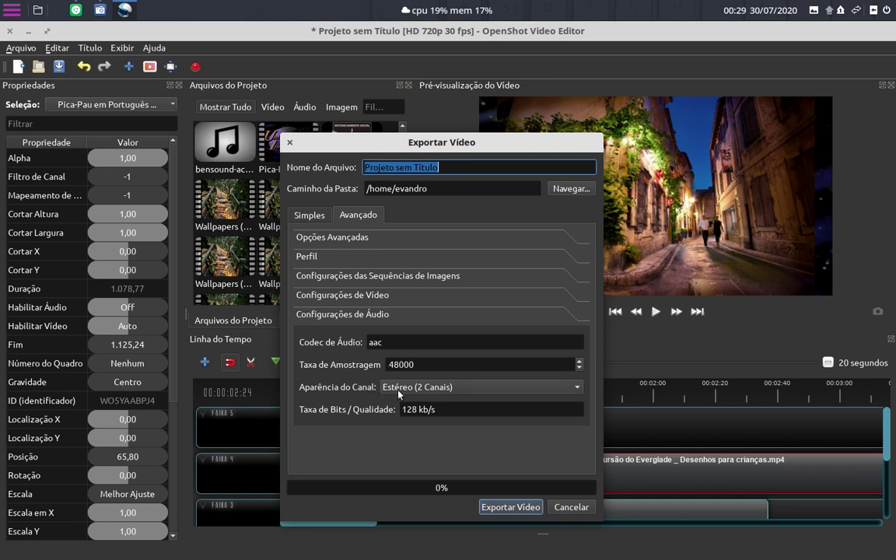
- Keep the audio channel layout at Estéreo (2 Canais)
{"action": "left_click", "coordinate": [578, 387]}
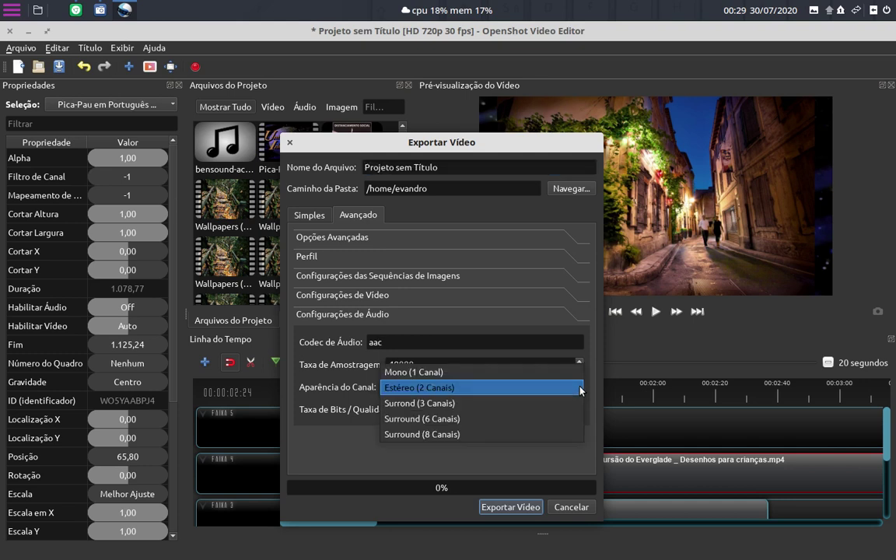
{"action": "left_click", "coordinate": [580, 389]}
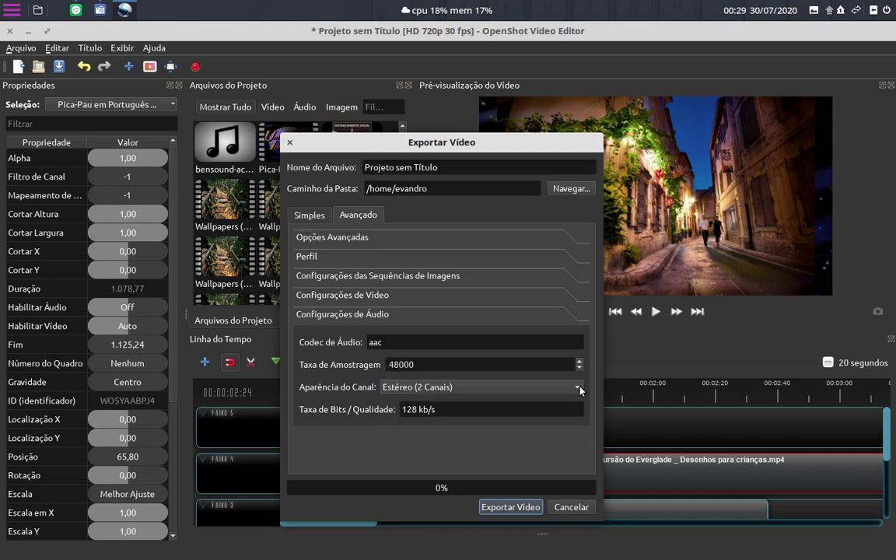
{"action": "left_click", "coordinate": [428, 391]}
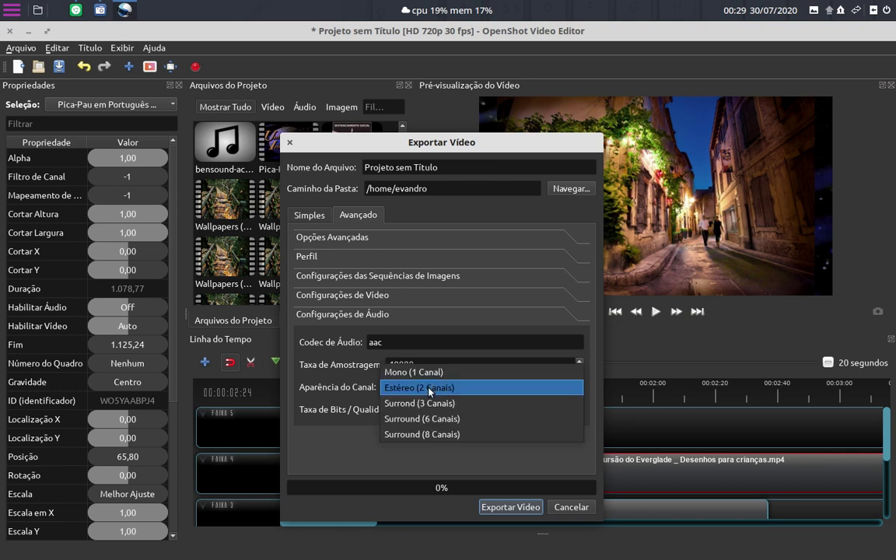
{"action": "left_click", "coordinate": [428, 388]}
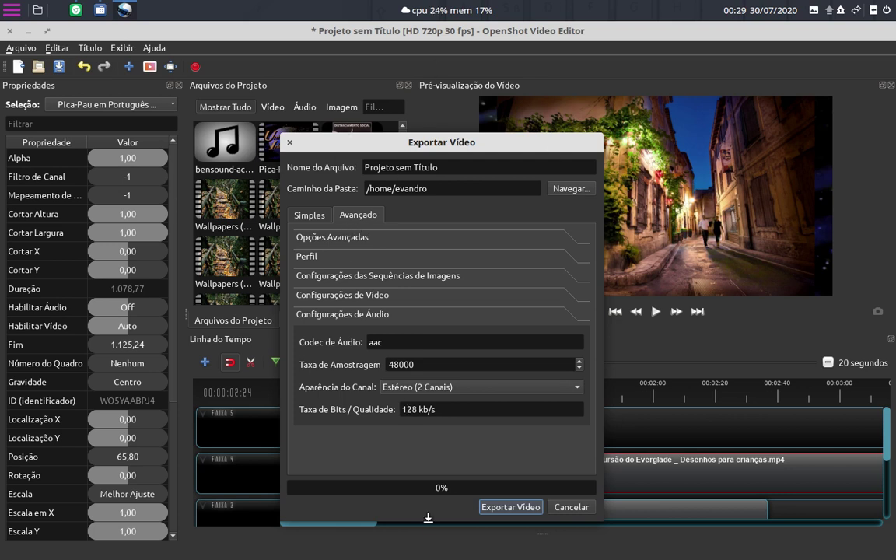
- Start the MP4 export, then cancel it at about 7% and confirm with Sim
{"action": "left_click", "coordinate": [526, 509]}
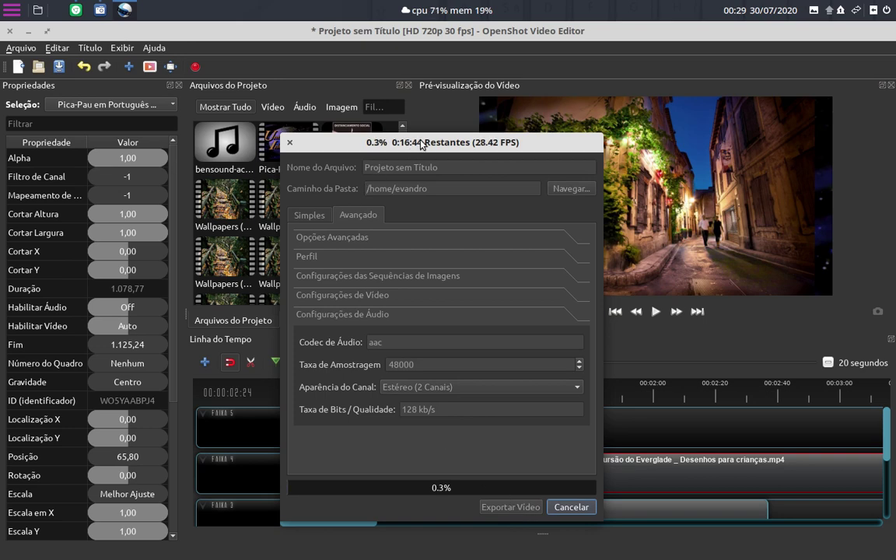
{"action": "left_click_drag", "start_coordinate": [420, 144], "coordinate": [527, 92]}
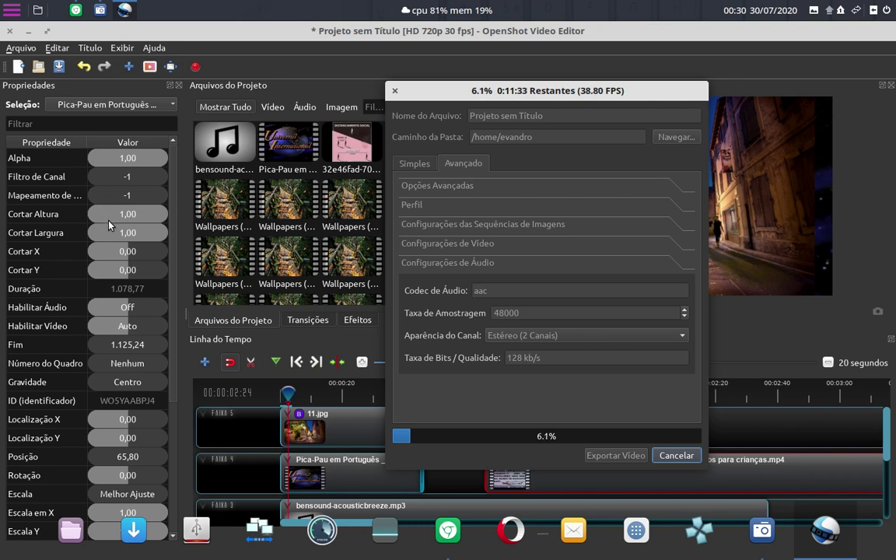
{"action": "left_click", "coordinate": [28, 31]}
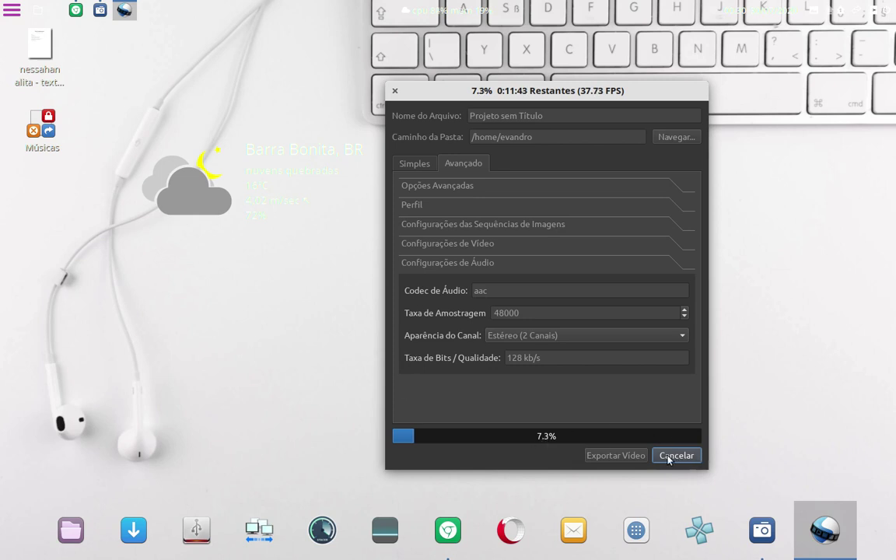
{"action": "left_click", "coordinate": [694, 458]}
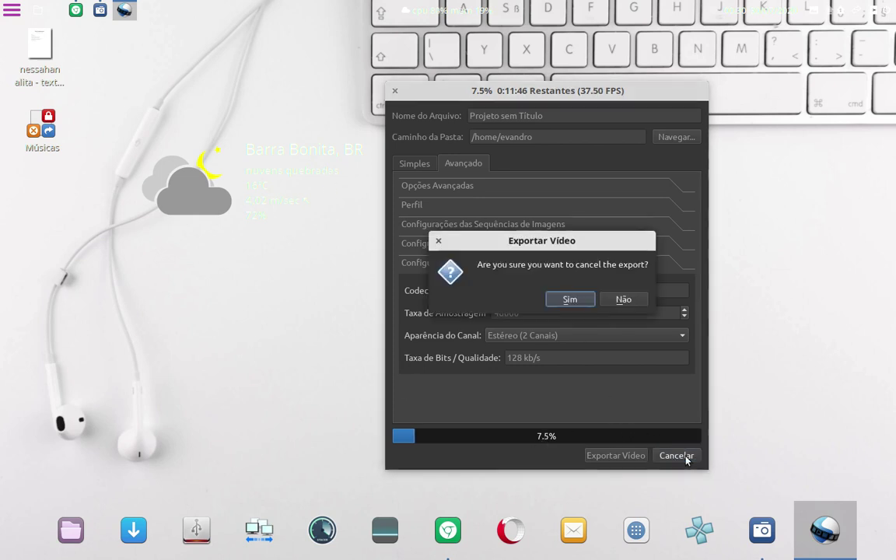
{"action": "left_click", "coordinate": [570, 300]}
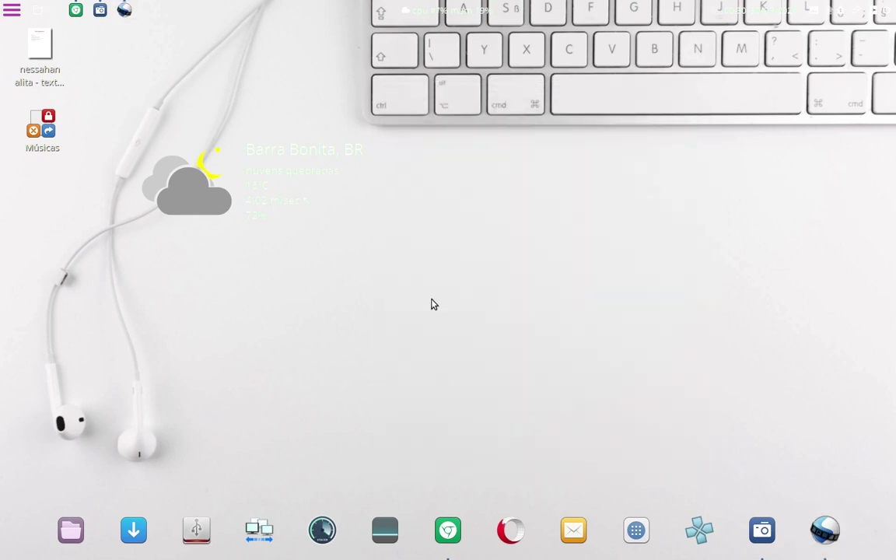
{"action": "left_click", "coordinate": [124, 11]}
- Bring up Chrome and browse the OpenShot tutorial playlist on YouTube
{"action": "left_click", "coordinate": [124, 11]}
{"action": "left_click", "coordinate": [77, 10]}
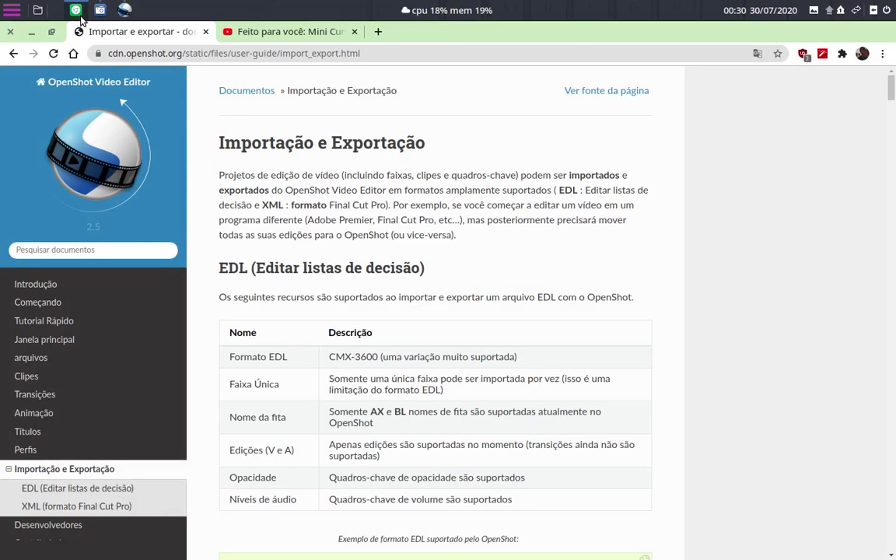
{"action": "left_click", "coordinate": [253, 31]}
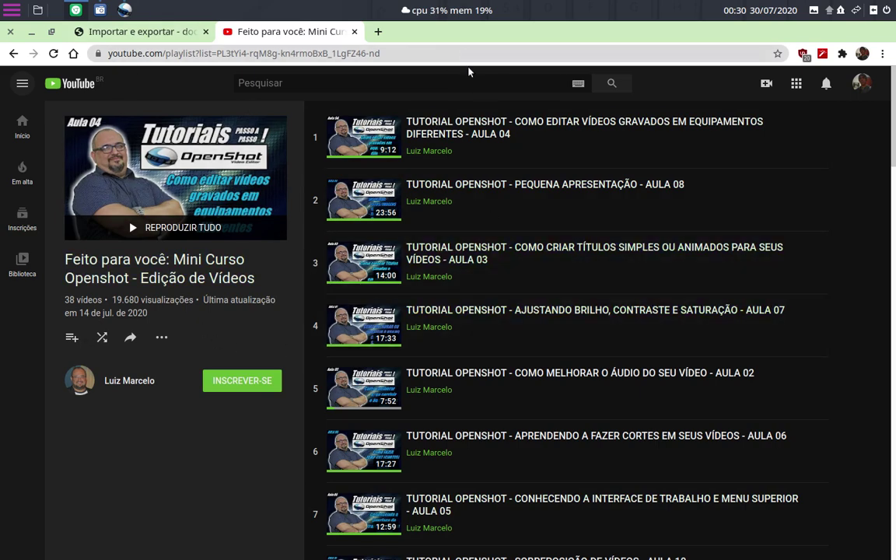
{"action": "scroll", "coordinate": [467, 256], "scroll_direction": "down", "scroll_amount": 3}
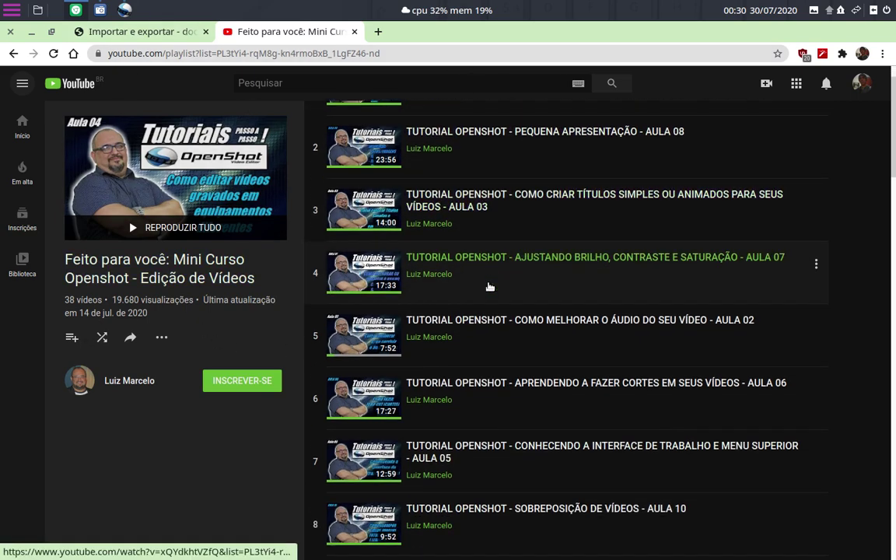
{"action": "scroll", "coordinate": [460, 410], "scroll_direction": "down", "scroll_amount": 3}
{"action": "scroll", "coordinate": [460, 410], "scroll_direction": "up", "scroll_amount": 2}
{"action": "scroll", "coordinate": [459, 410], "scroll_direction": "up", "scroll_amount": 1}
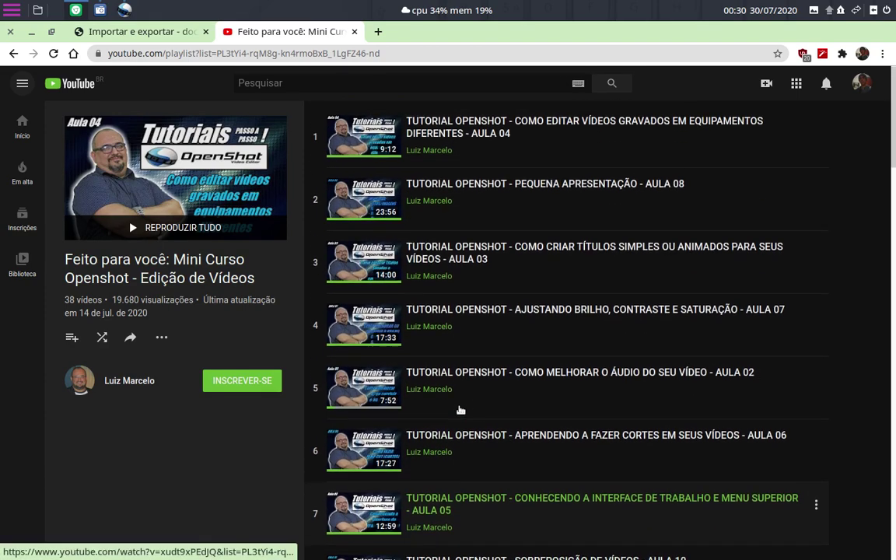
{"action": "scroll", "coordinate": [446, 285], "scroll_direction": "up", "scroll_amount": 1}
- Return to the OpenShot Importação e Exportação documentation tab
{"action": "left_click", "coordinate": [148, 31]}
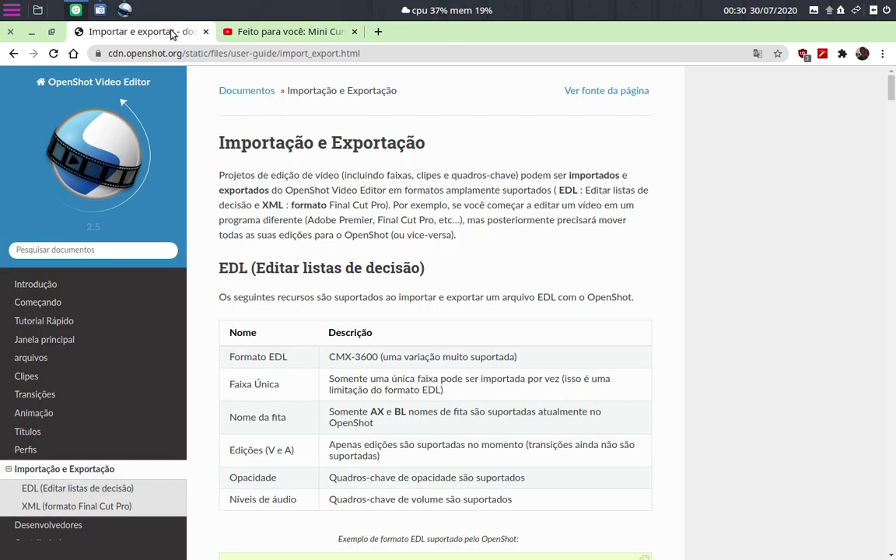
{"action": "left_click", "coordinate": [305, 39]}
{"action": "left_click", "coordinate": [147, 35]}
- Hide the OpenShot documentation in Chrome and show the SimpleScreenRecorder window with the ongoing recording (0:54:58, 163 MiB)
{"action": "left_click", "coordinate": [34, 36]}
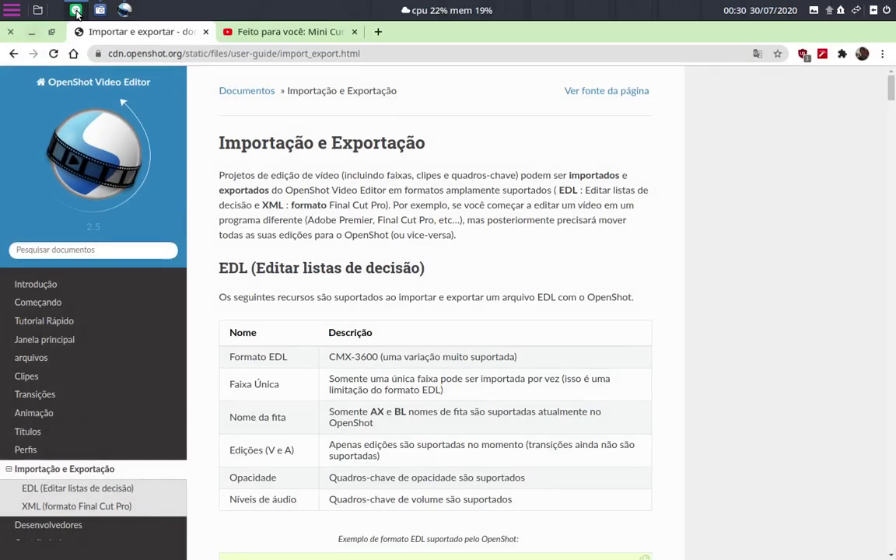
{"action": "left_click", "coordinate": [76, 10]}
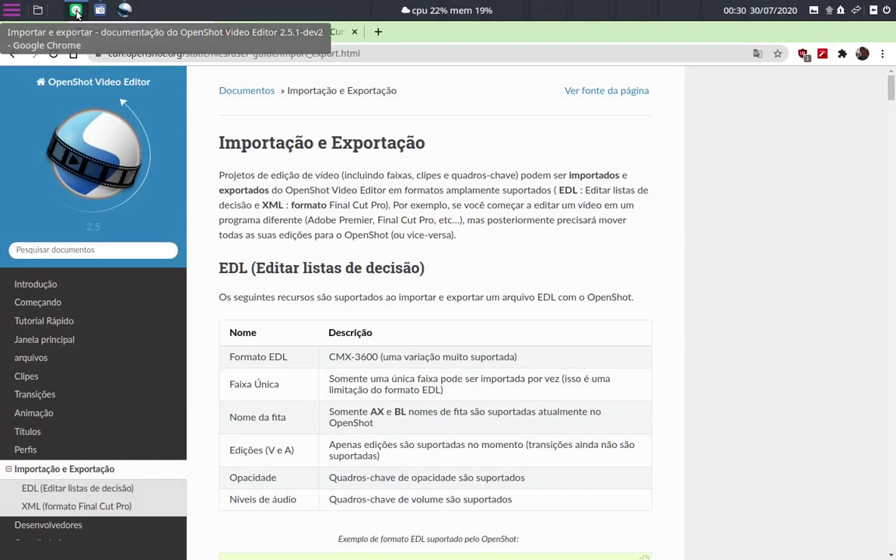
{"action": "left_click", "coordinate": [278, 28]}
{"action": "left_click", "coordinate": [153, 31]}
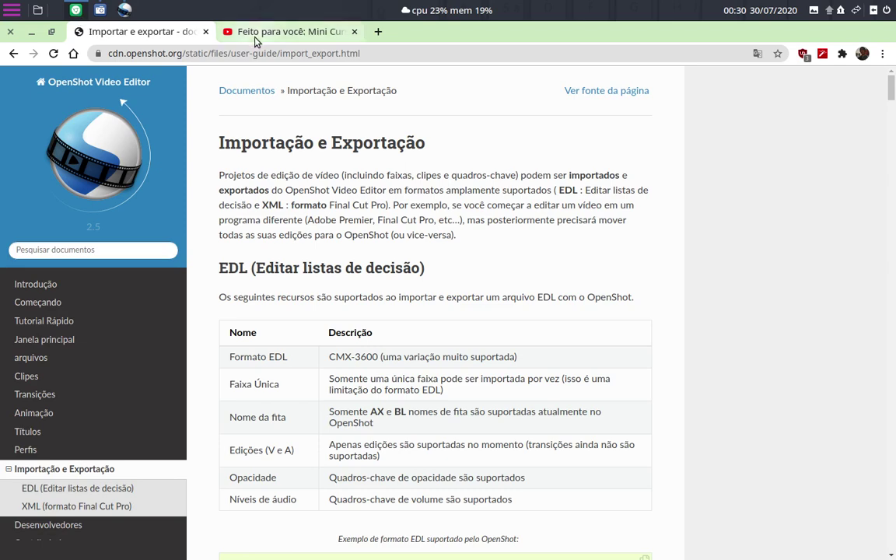
{"action": "left_click", "coordinate": [76, 11]}
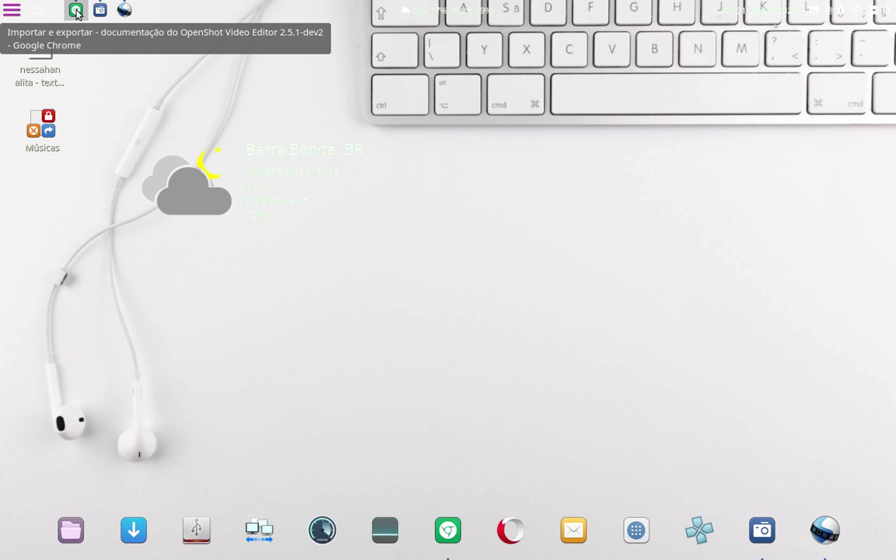
{"action": "left_click", "coordinate": [100, 9]}
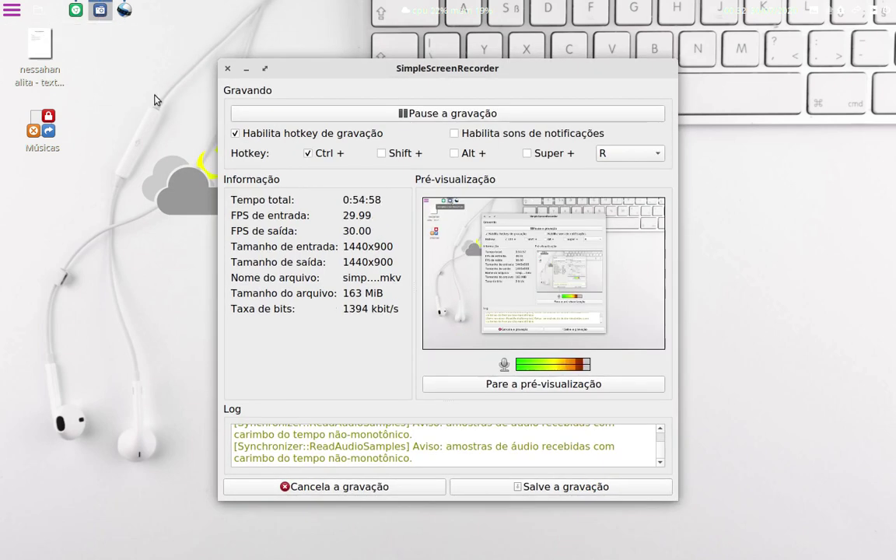